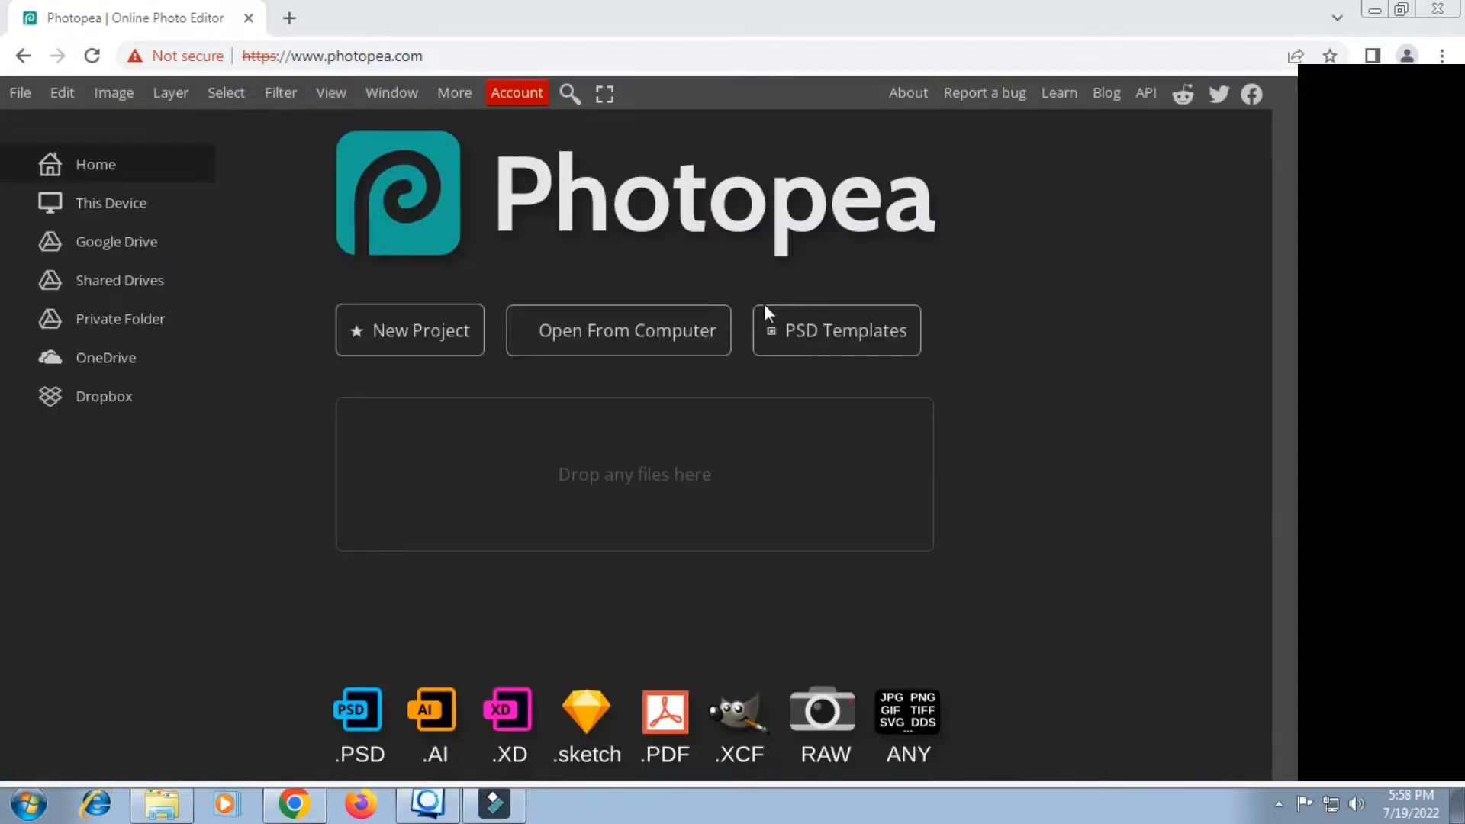
Step: Create a new white-background project from the A5 print preset (148 x 210 mm)
left_click(456, 341)
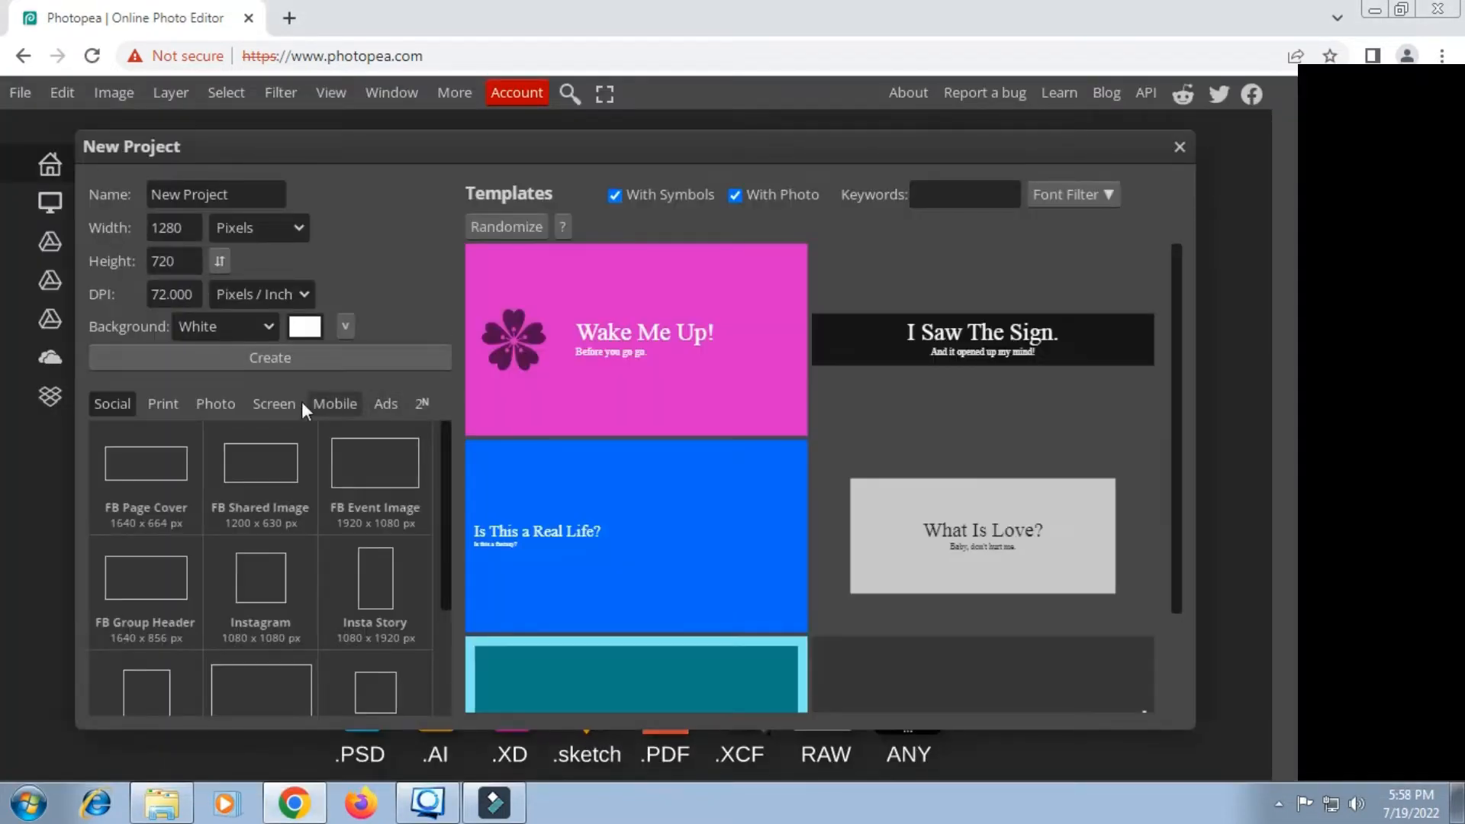
left_click(218, 406)
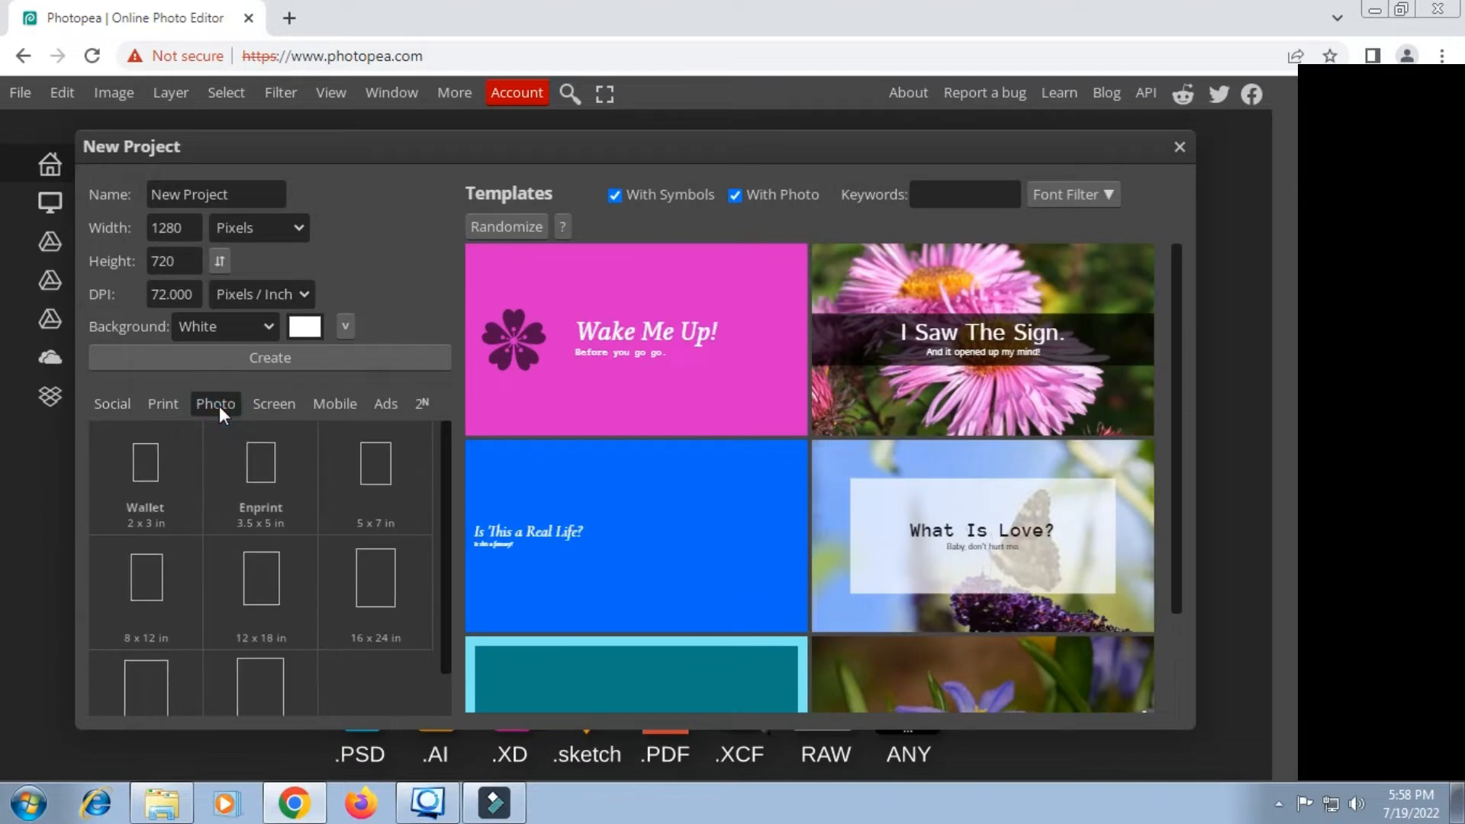
left_click(165, 403)
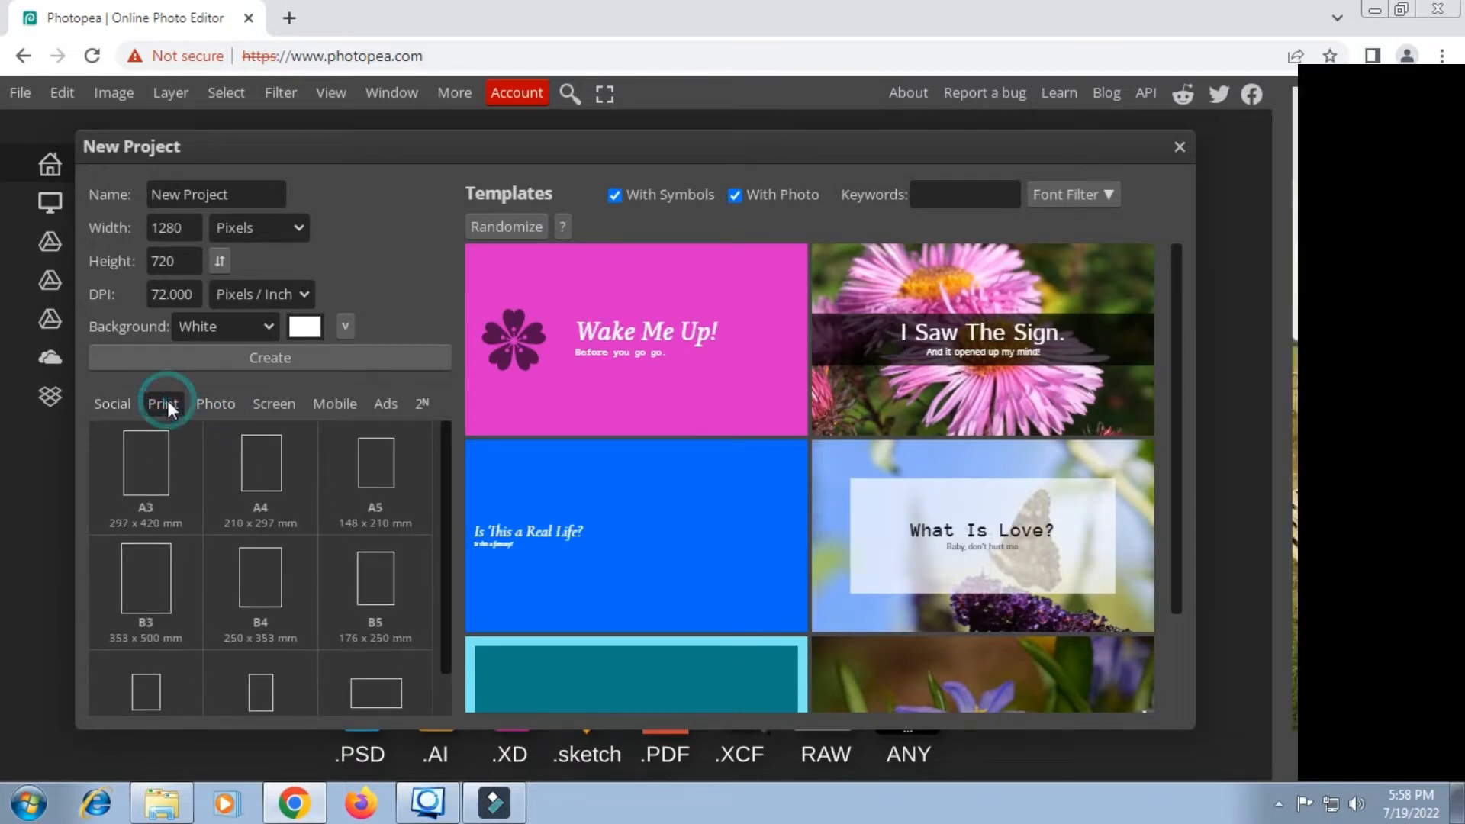
left_click(390, 476)
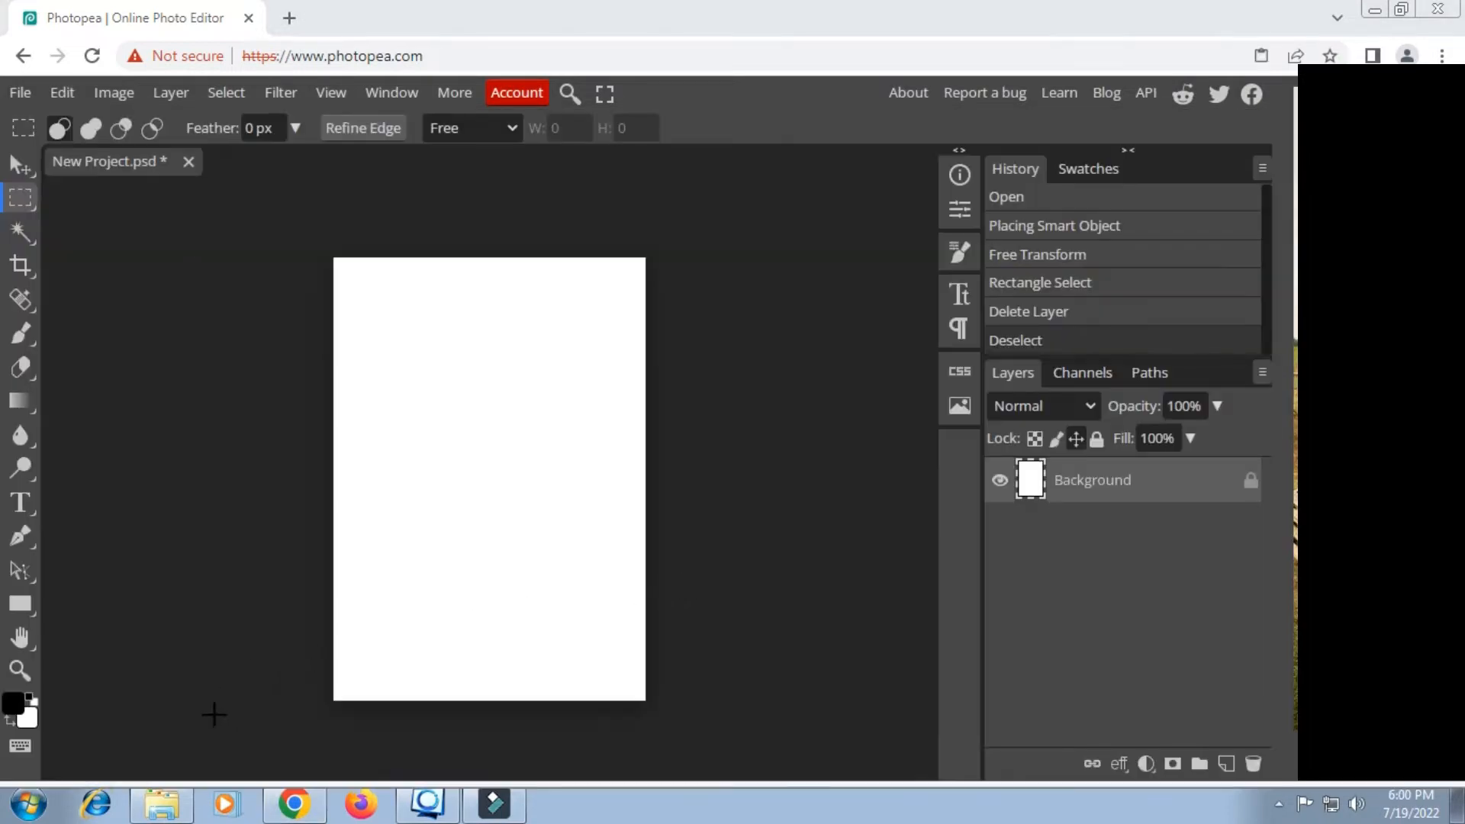
Step: Place the ocean sunset wallpaper image into the document and scale it proportionally to 276% to cover the page
left_click(161, 804)
left_click_drag(679, 271, 293, 420)
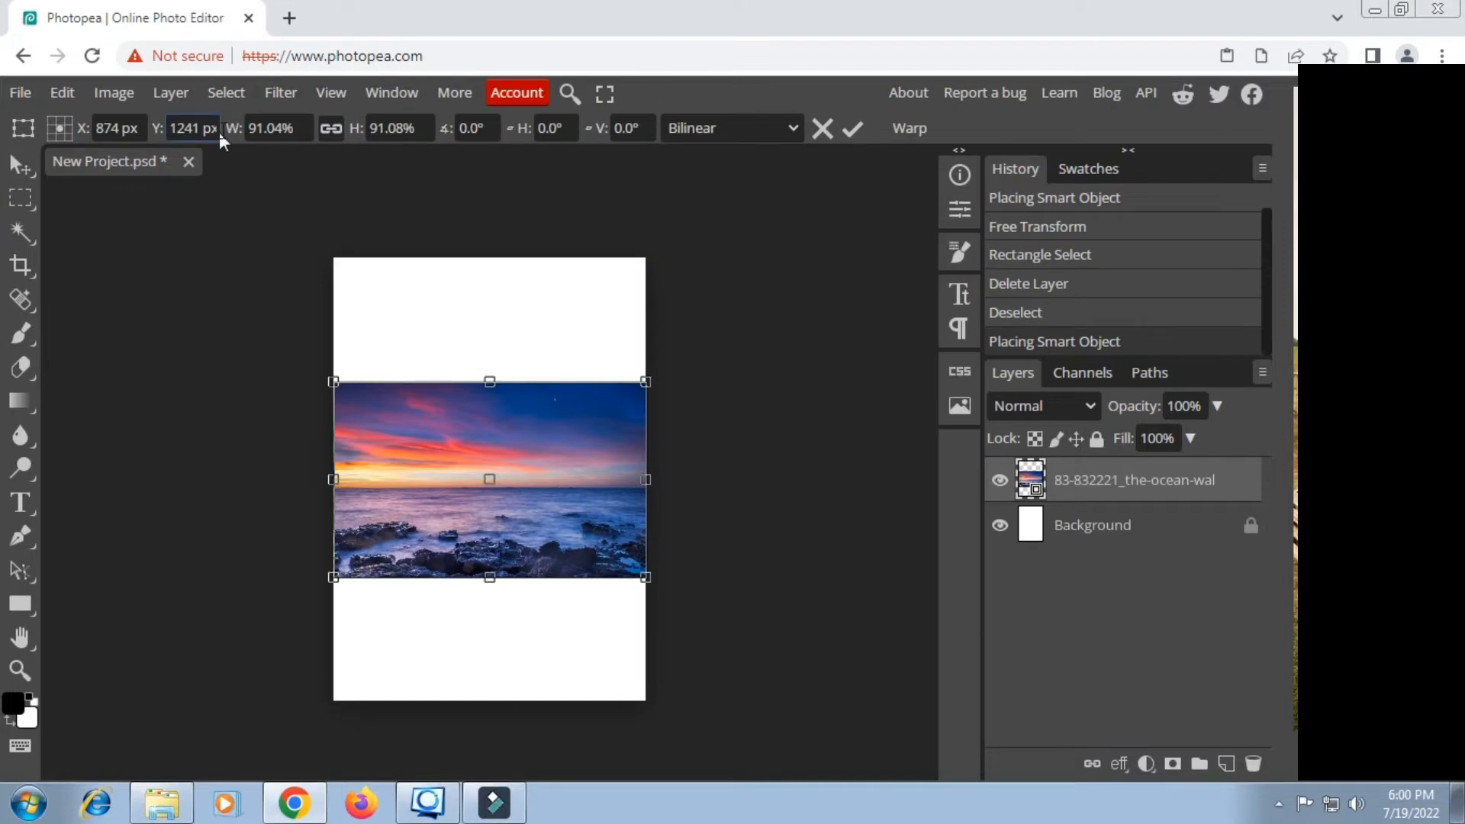
left_click_drag(225, 133, 428, 158)
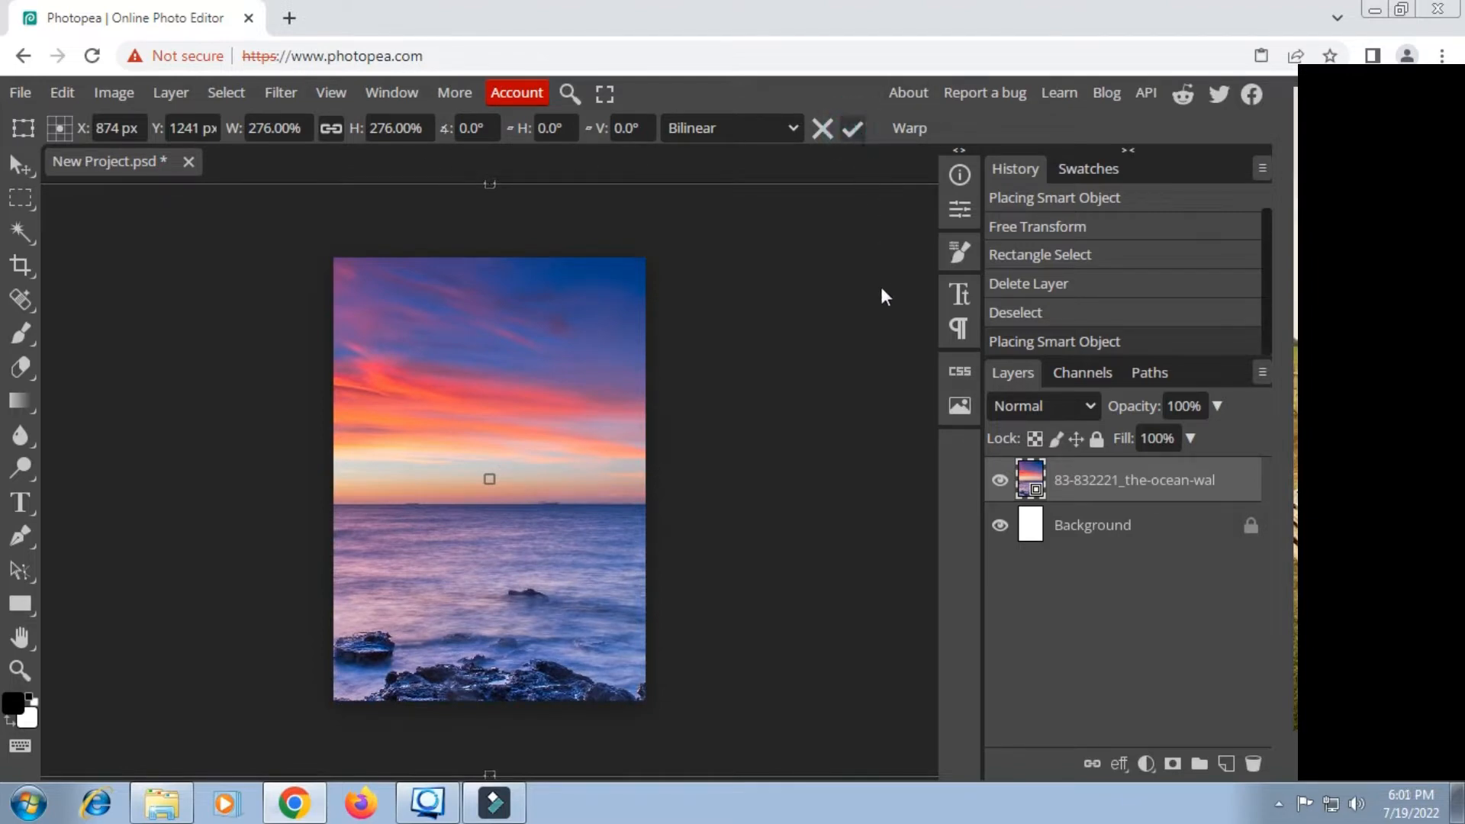
key("Return")
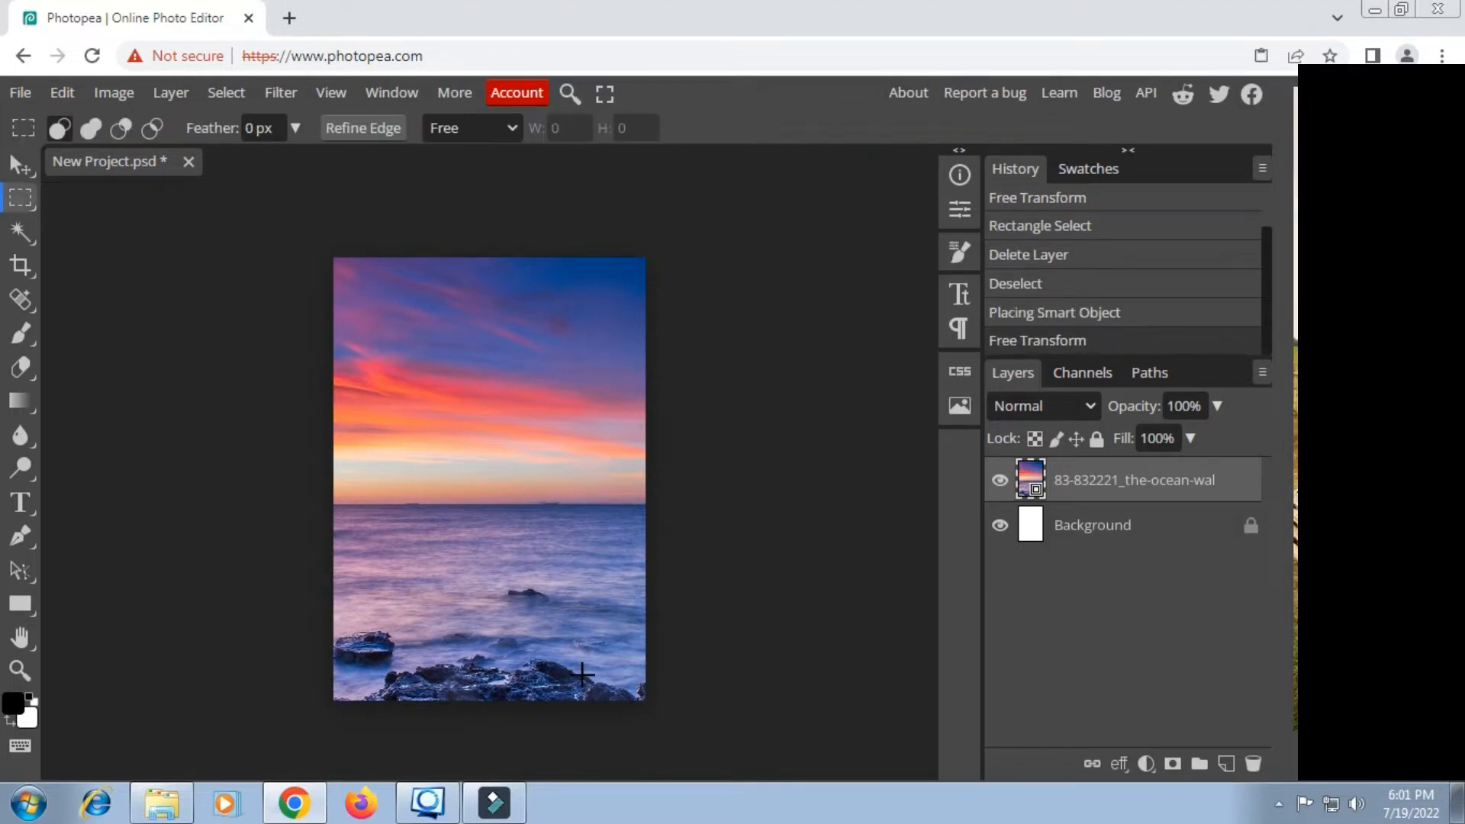
Step: Place the e9ltVa mountain valley image above the ocean layer at its default size
left_click(162, 803)
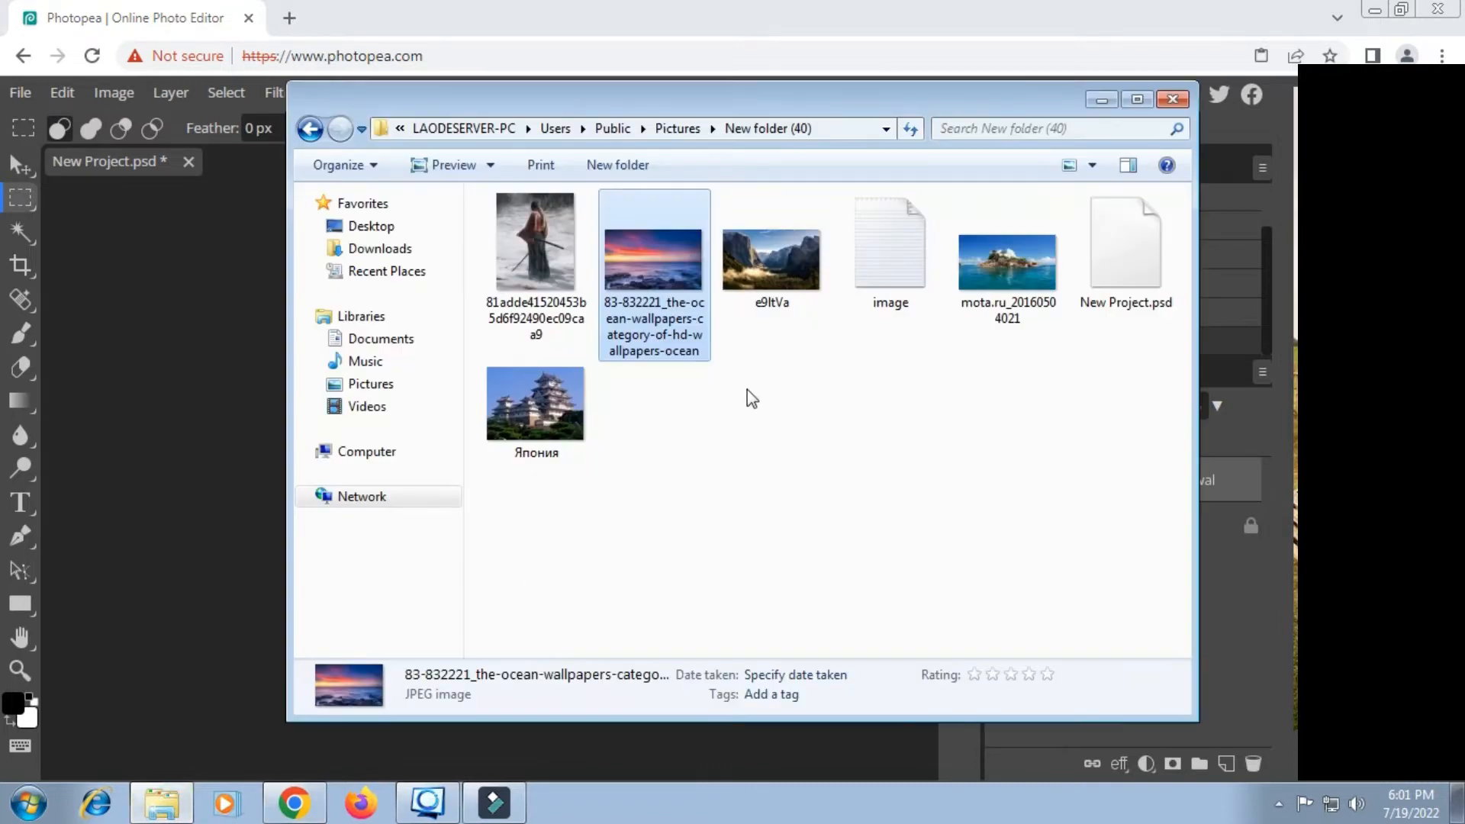
left_click(783, 272)
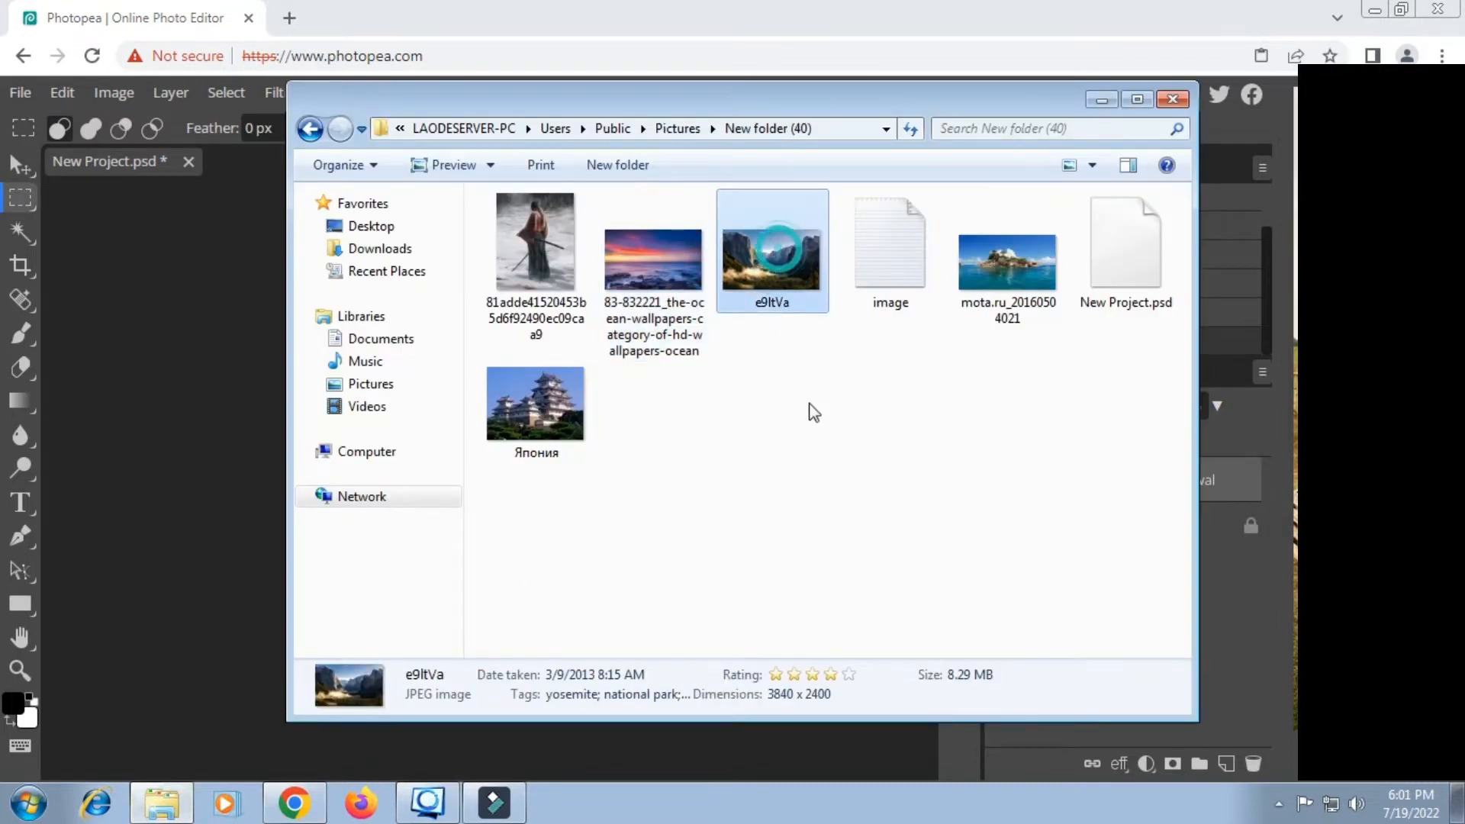
left_click(207, 502)
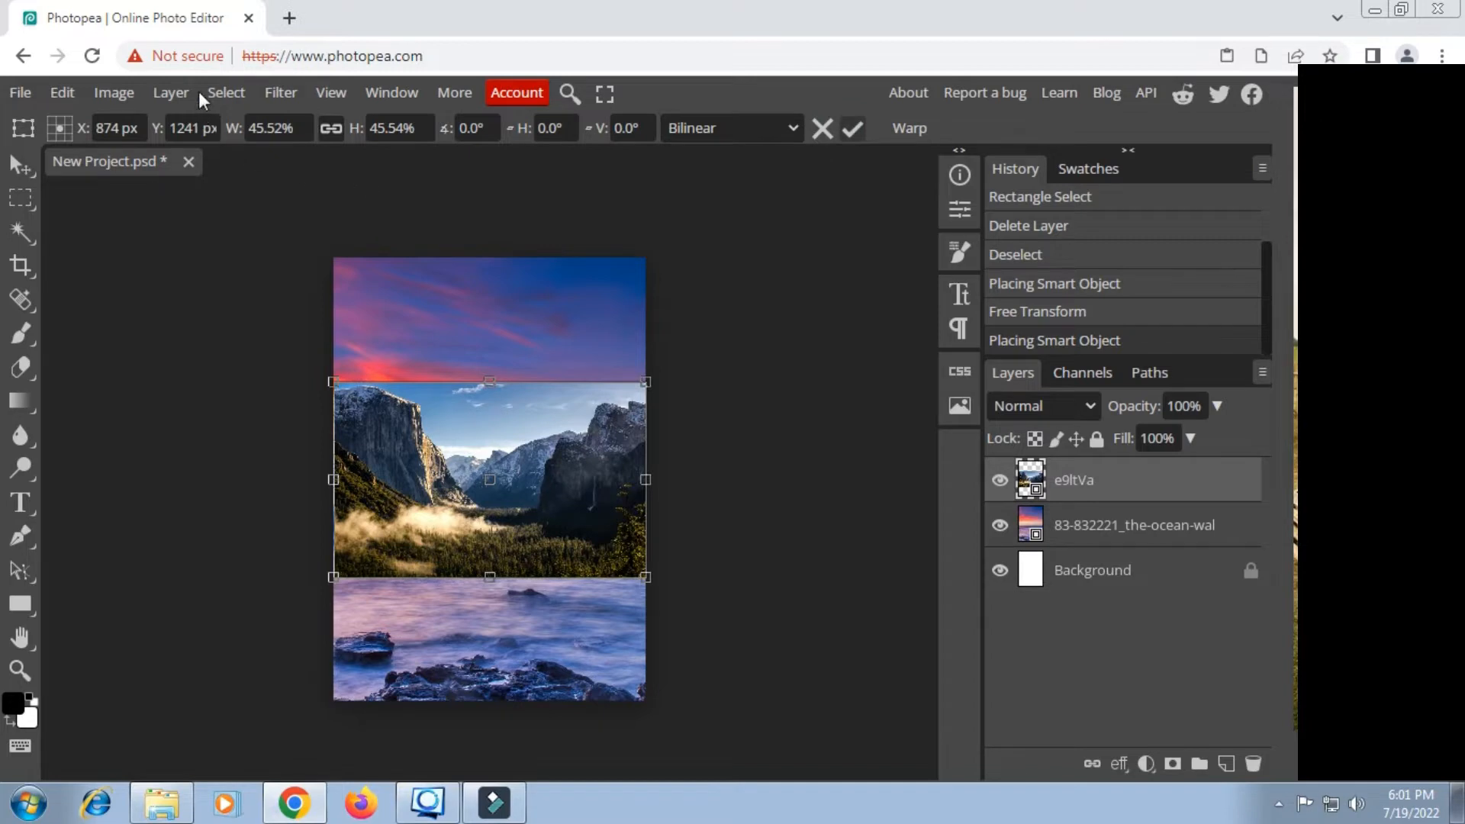
key("Return")
Step: Open Magic Cut for the mountain image, clear the preset marks, and paint background marks across the sky
left_click(220, 93)
left_click(248, 265)
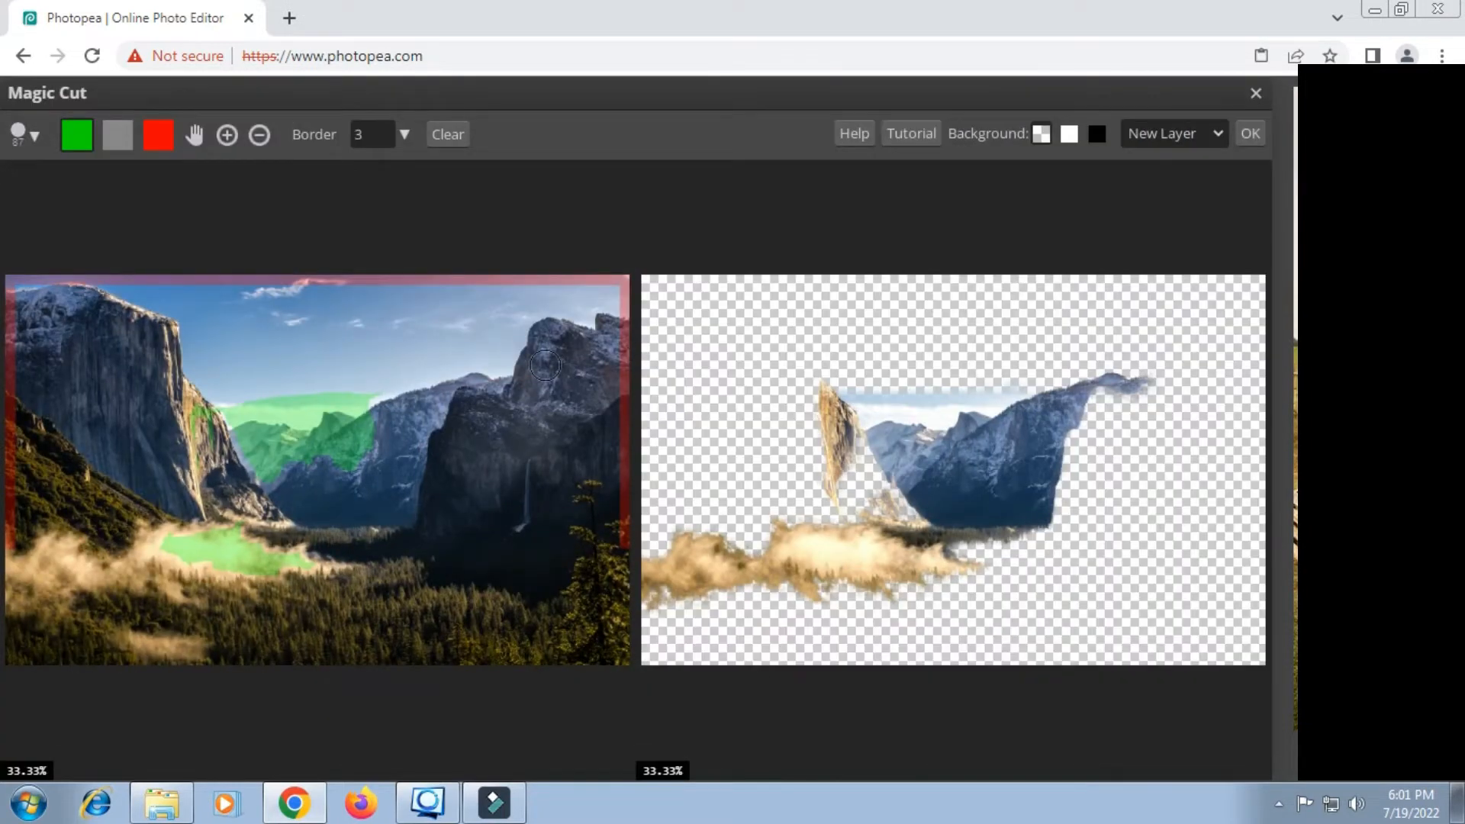
left_click(439, 136)
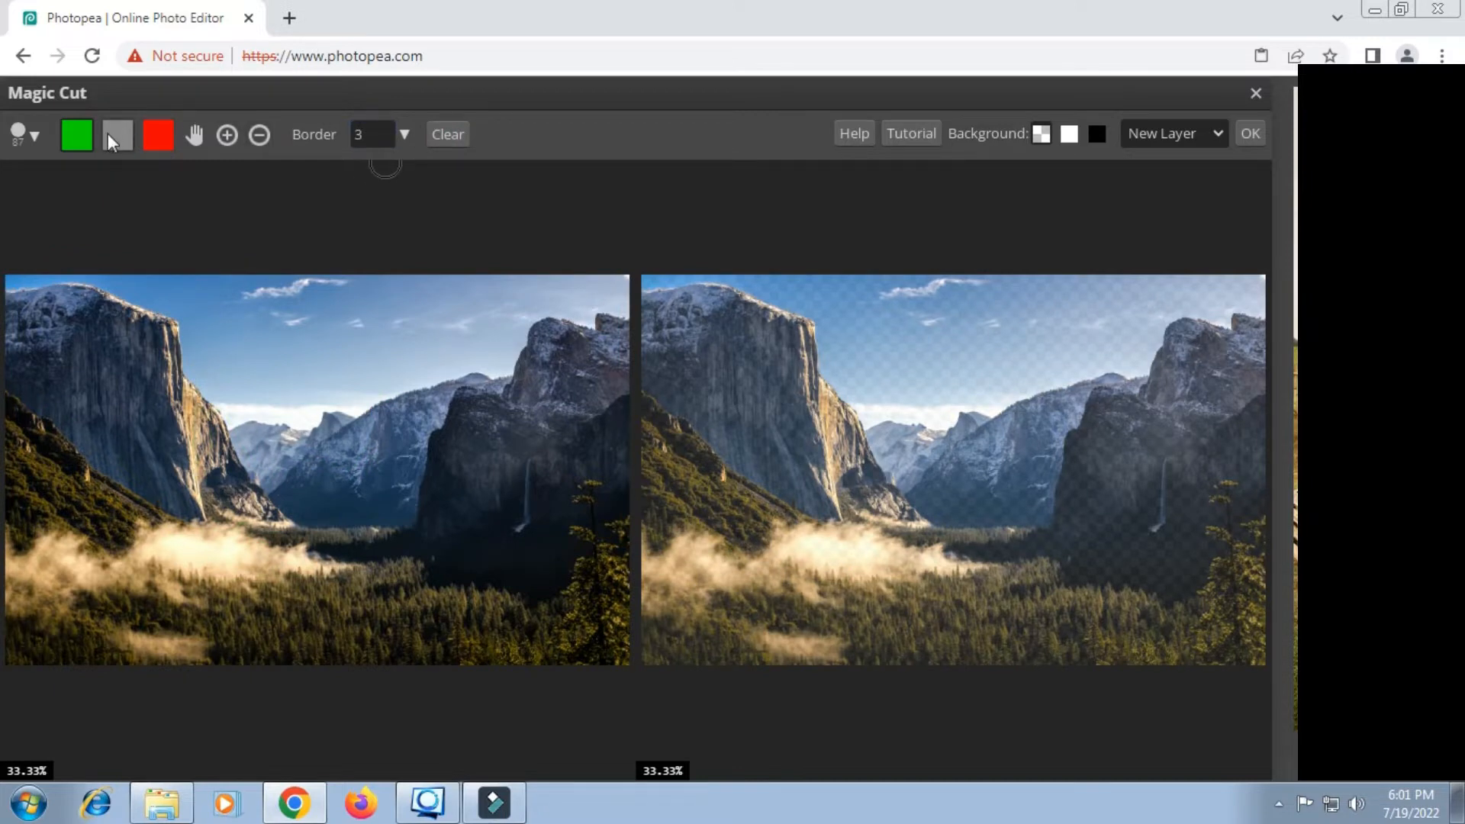
left_click(164, 135)
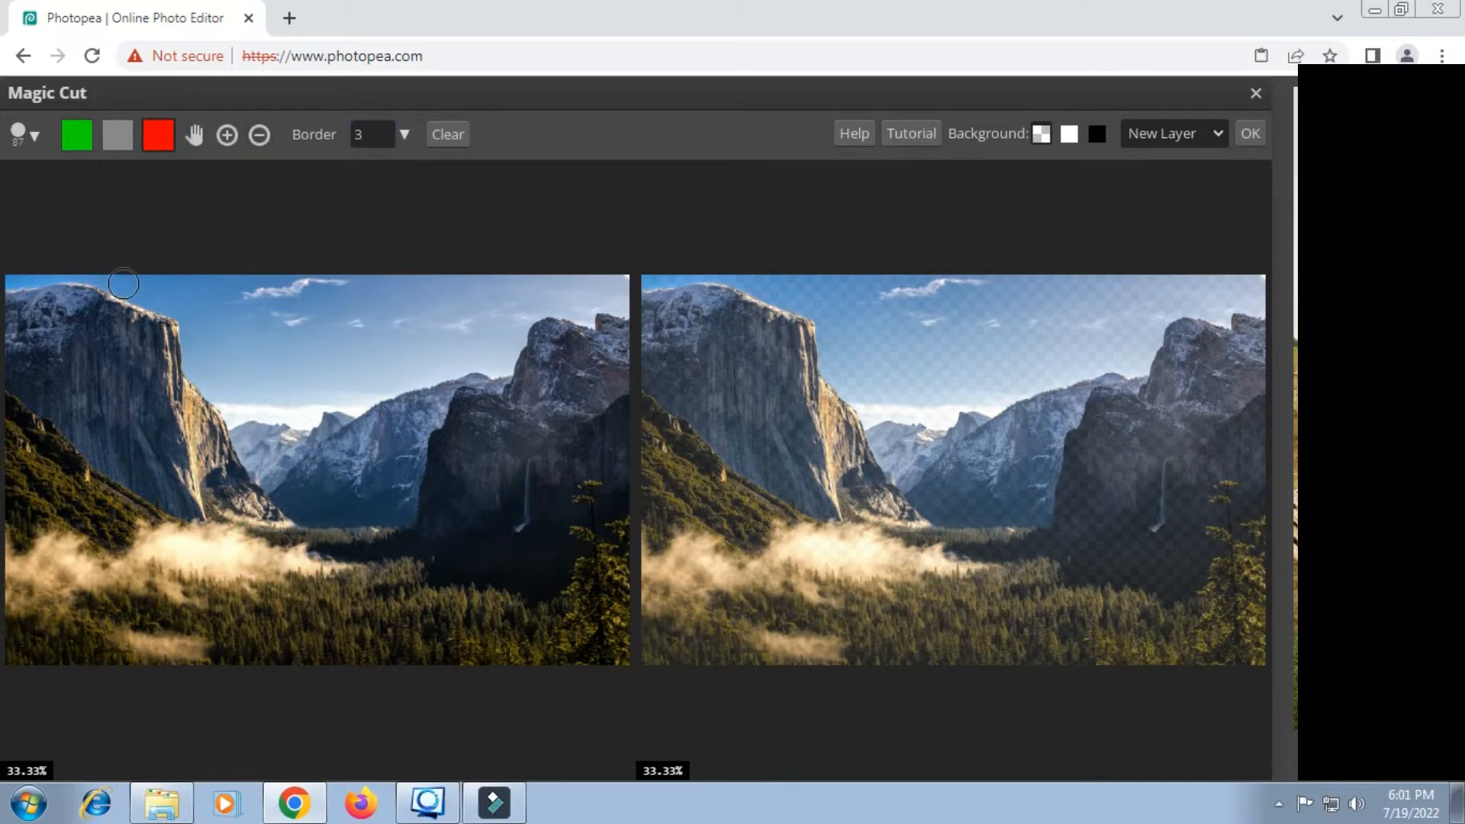
mouse_move(124, 284)
left_mouse_down()
mouse_move(224, 298)
mouse_move(345, 349)
mouse_move(298, 396)
left_mouse_up()
mouse_move(424, 311)
left_mouse_down()
mouse_move(533, 272)
mouse_move(611, 286)
left_mouse_up()
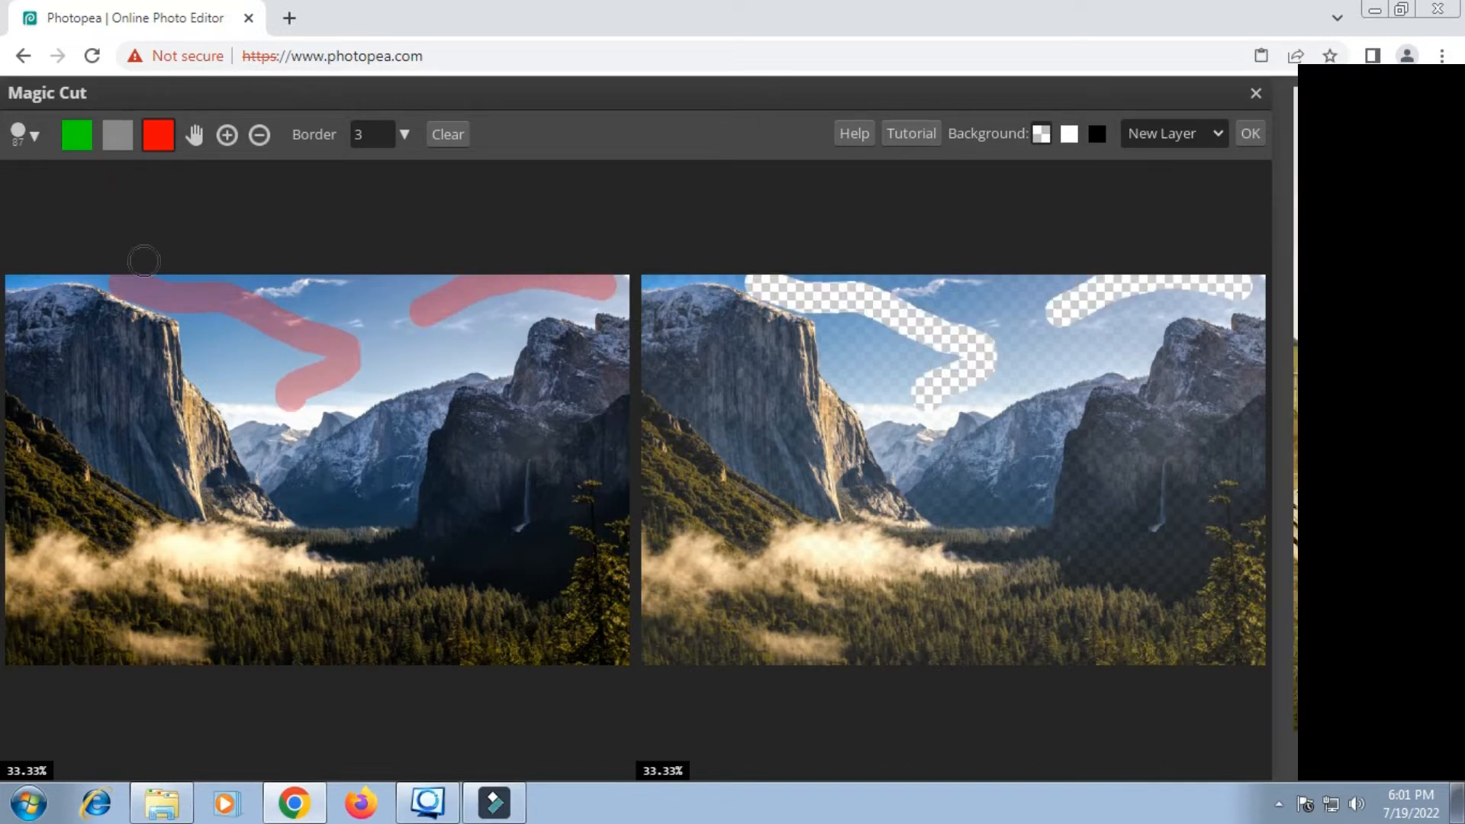
Step: Paint foreground marks over the cliff, forest and distant mountains, and output the cutout as a new layer
left_click(77, 135)
scroll(77, 349, "up", 1)
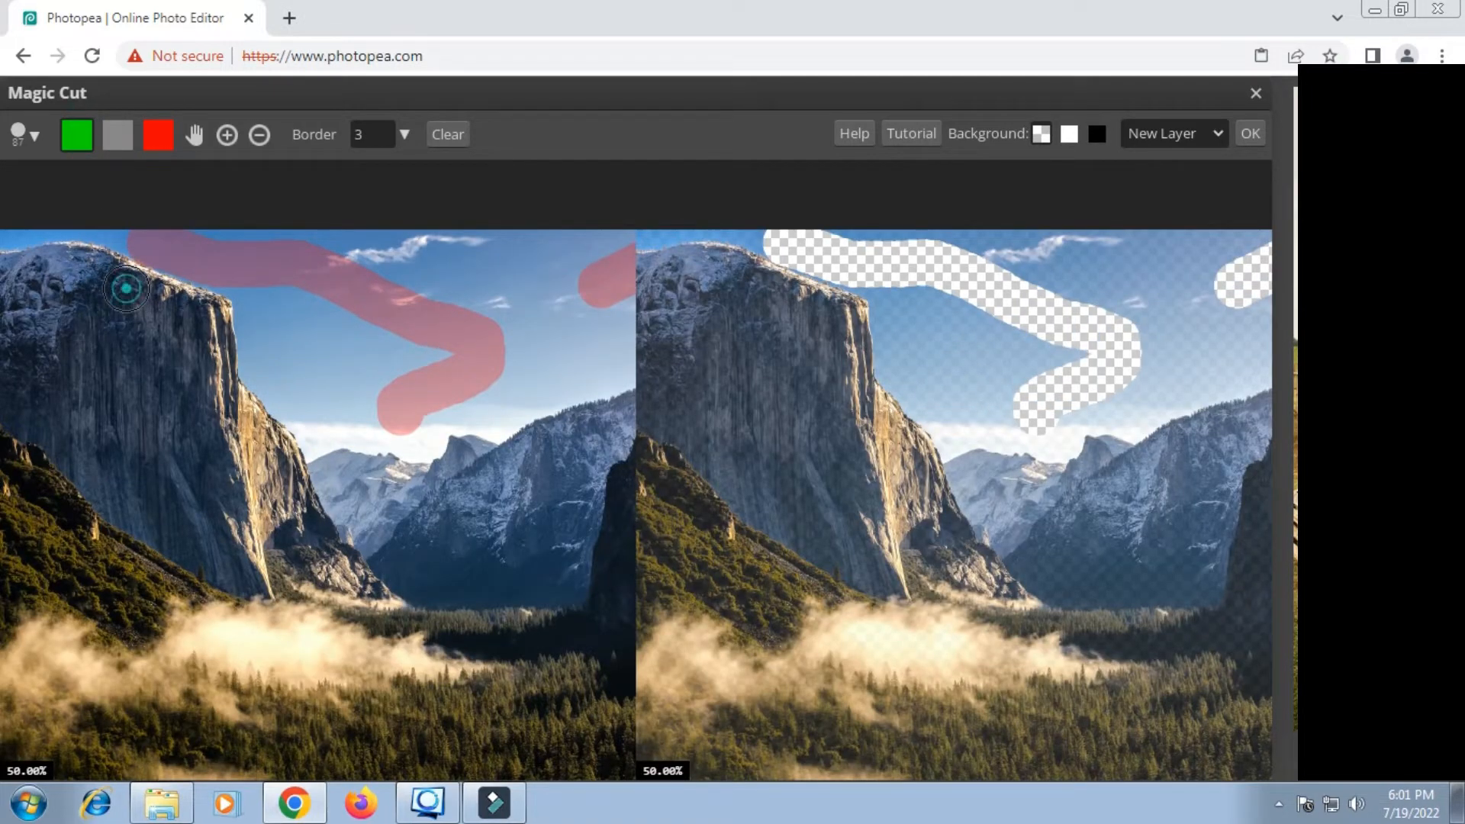
mouse_move(125, 288)
left_mouse_down()
mouse_move(84, 393)
mouse_move(166, 530)
mouse_move(212, 661)
mouse_move(299, 724)
mouse_move(500, 731)
mouse_move(569, 691)
mouse_move(556, 582)
mouse_move(537, 560)
mouse_move(369, 527)
left_mouse_up()
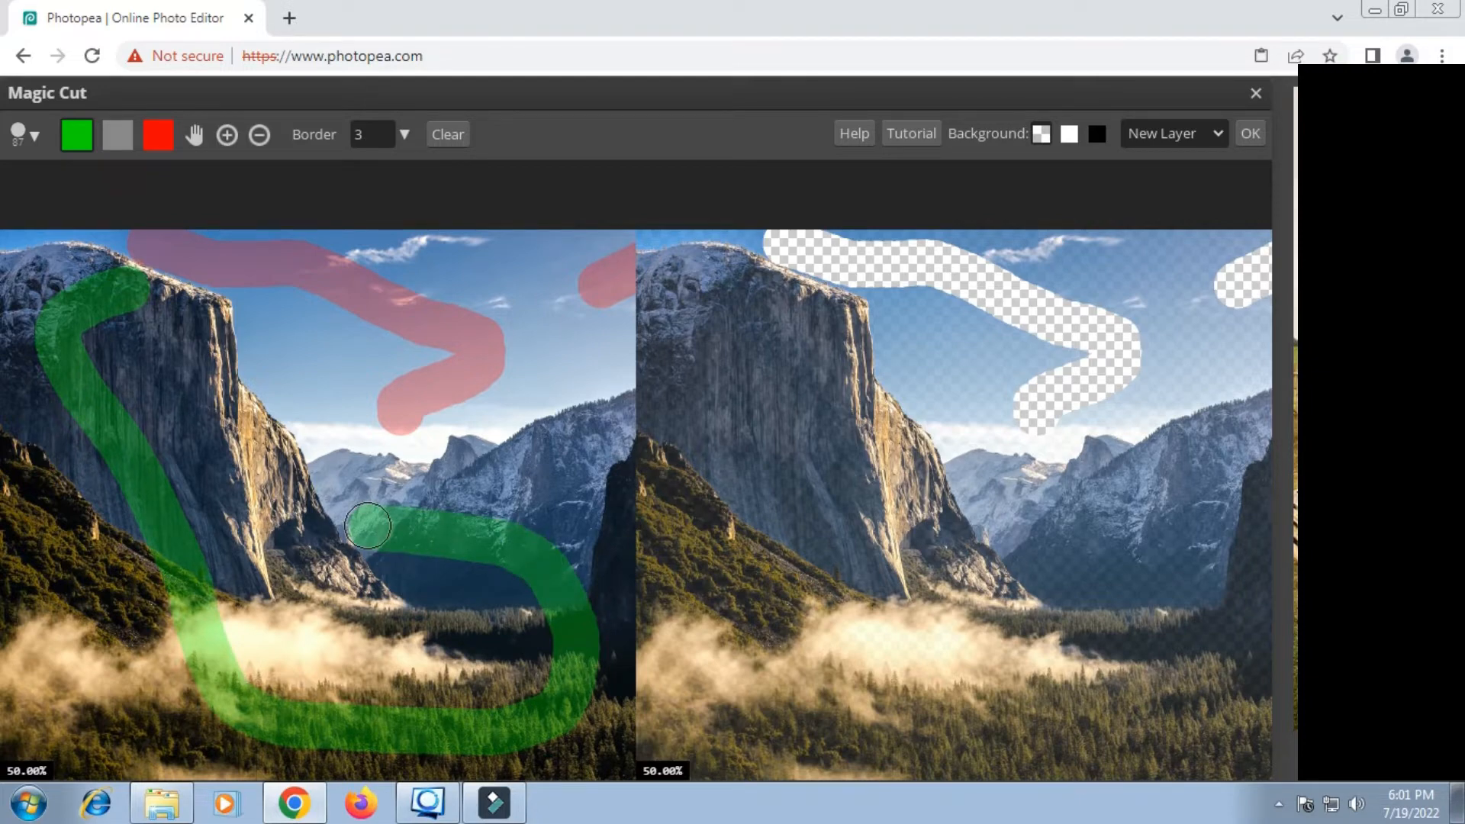
scroll(614, 488, "down", 1)
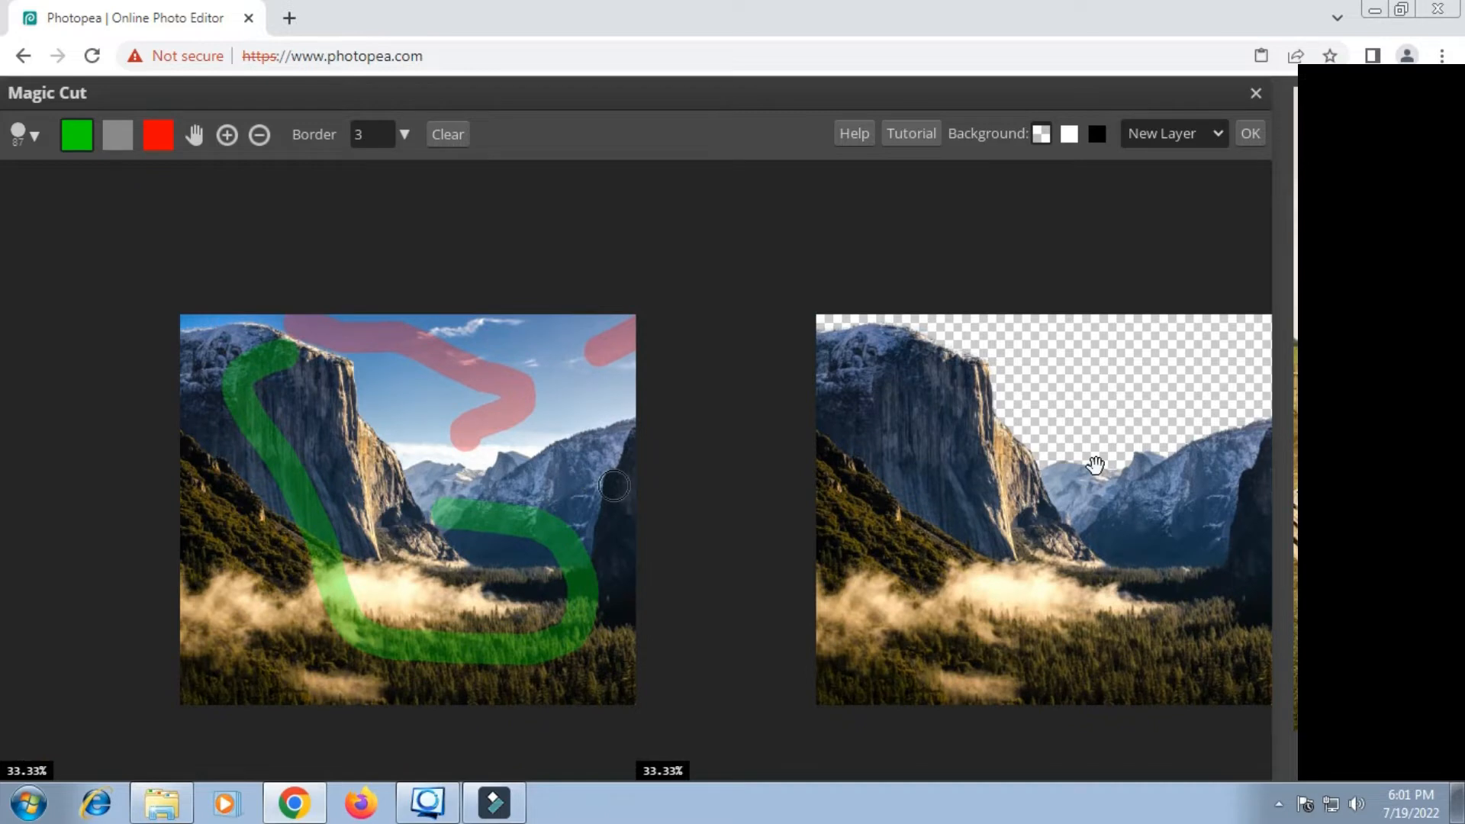
left_click(1250, 134)
Step: Delete the hidden original e9ltVa layer and move the mountain cutout slightly down the page
left_click(1080, 522)
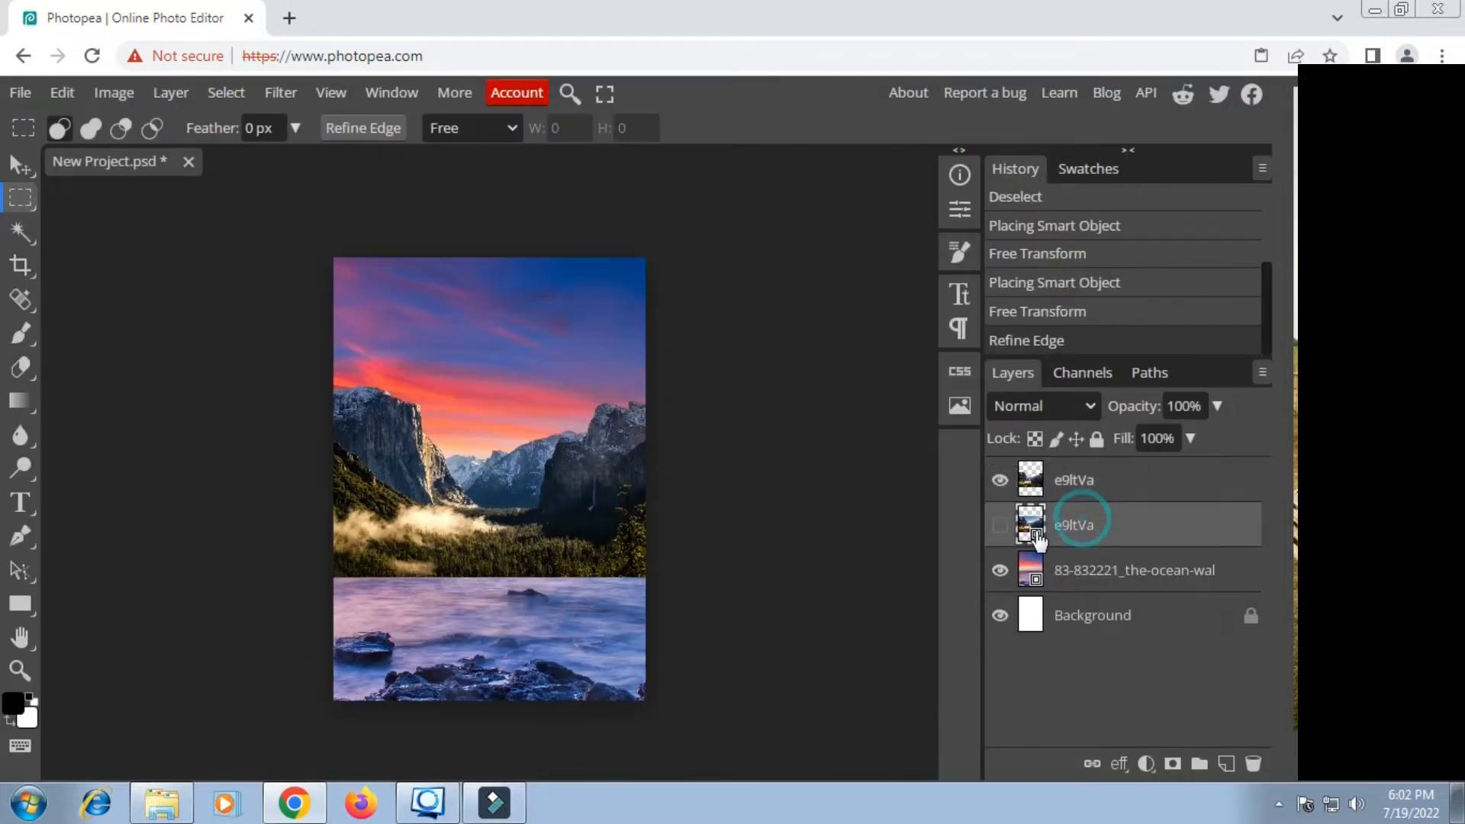
left_click(1252, 765)
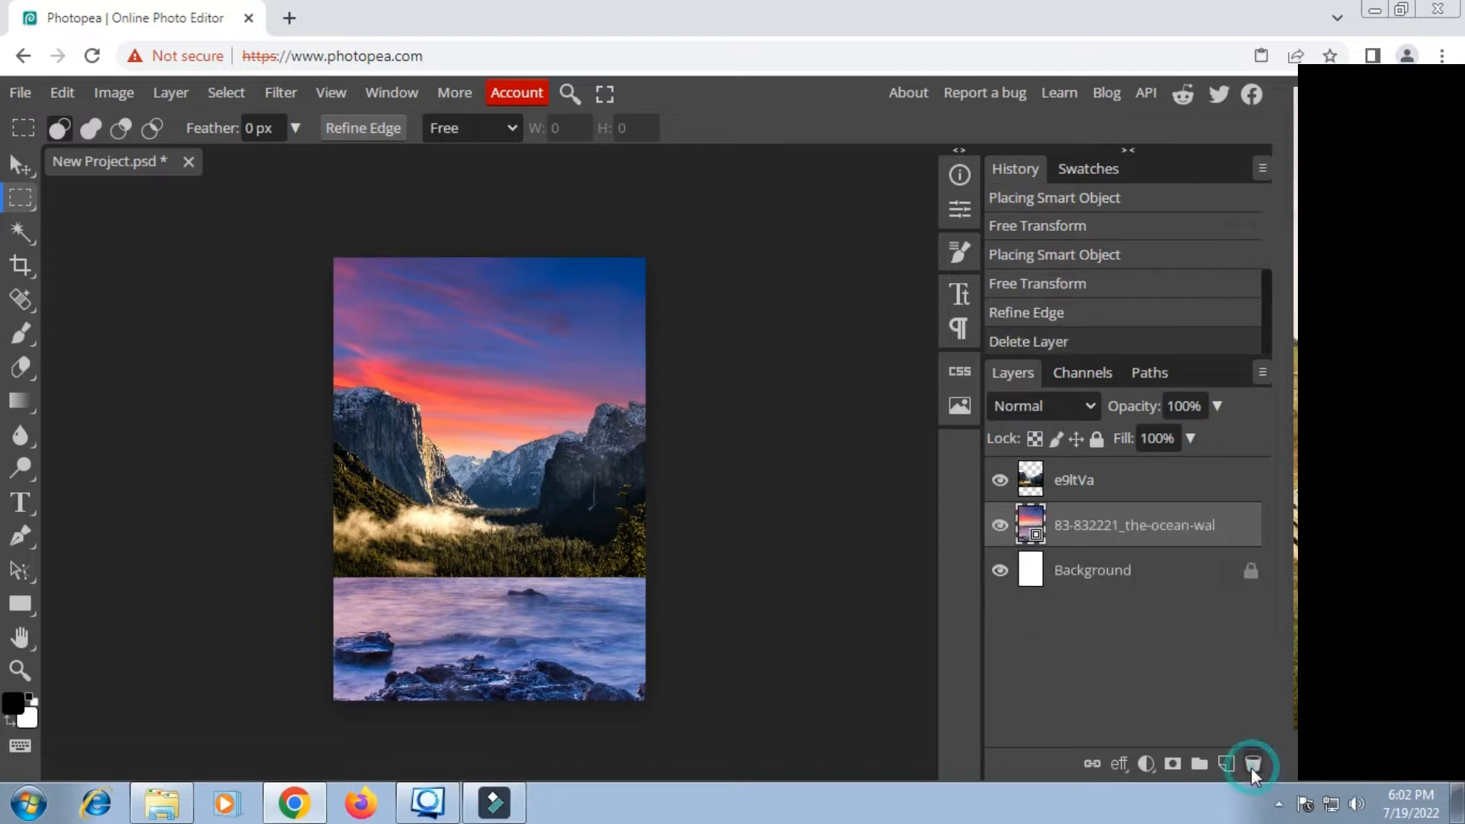
left_click(1111, 487)
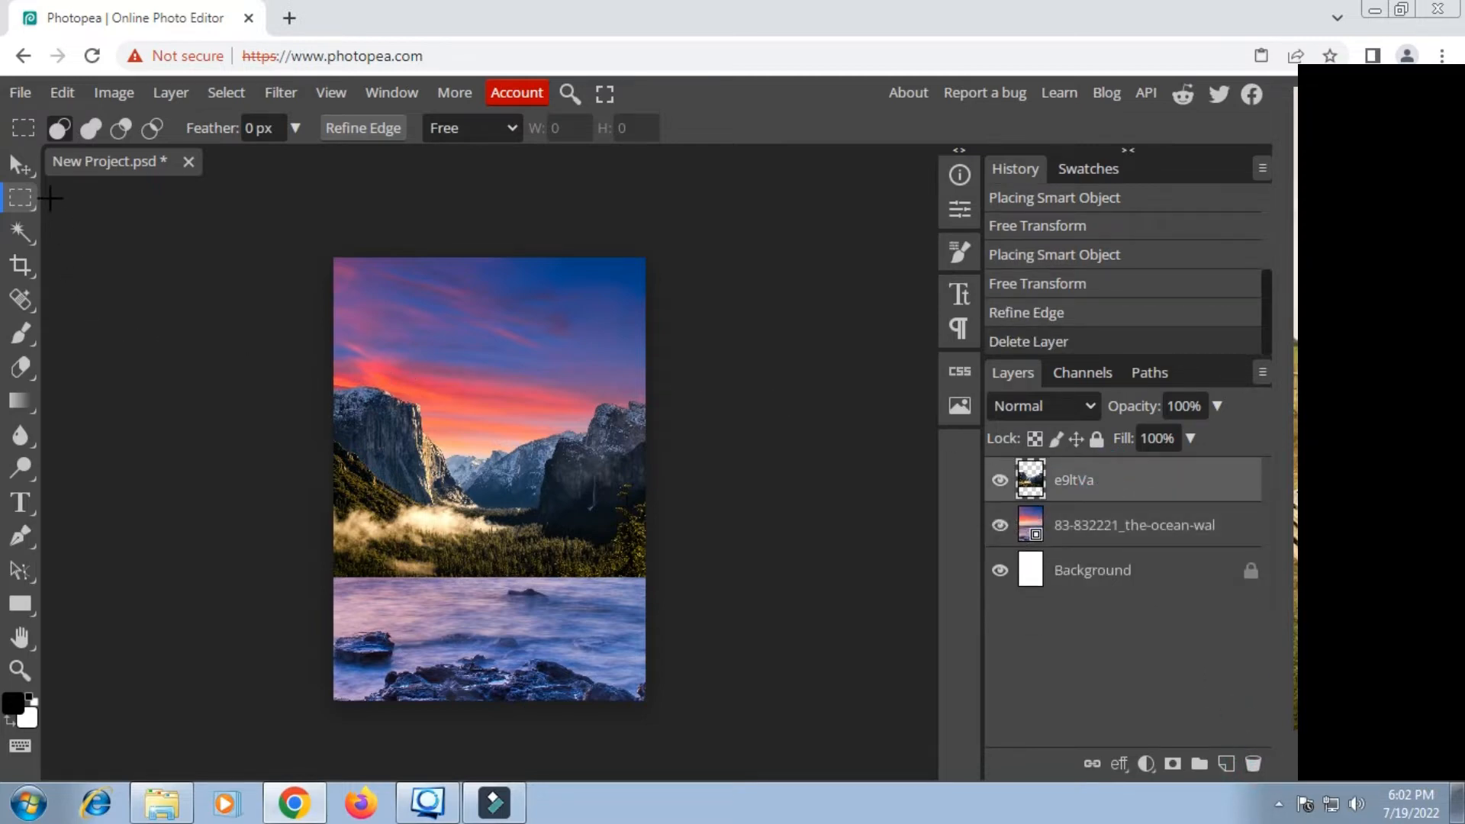
left_click(21, 166)
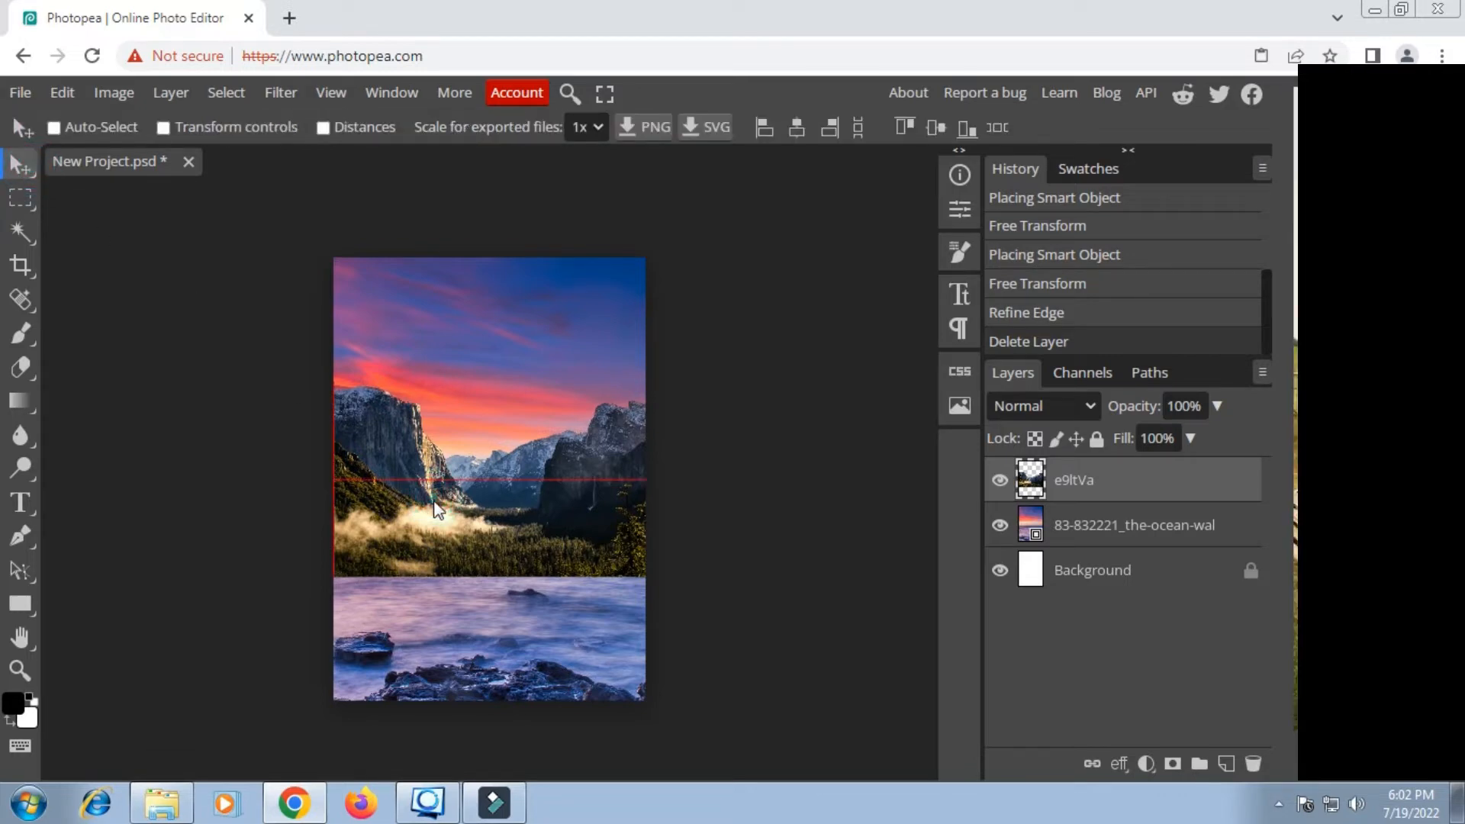
left_click_drag(435, 510, 441, 534)
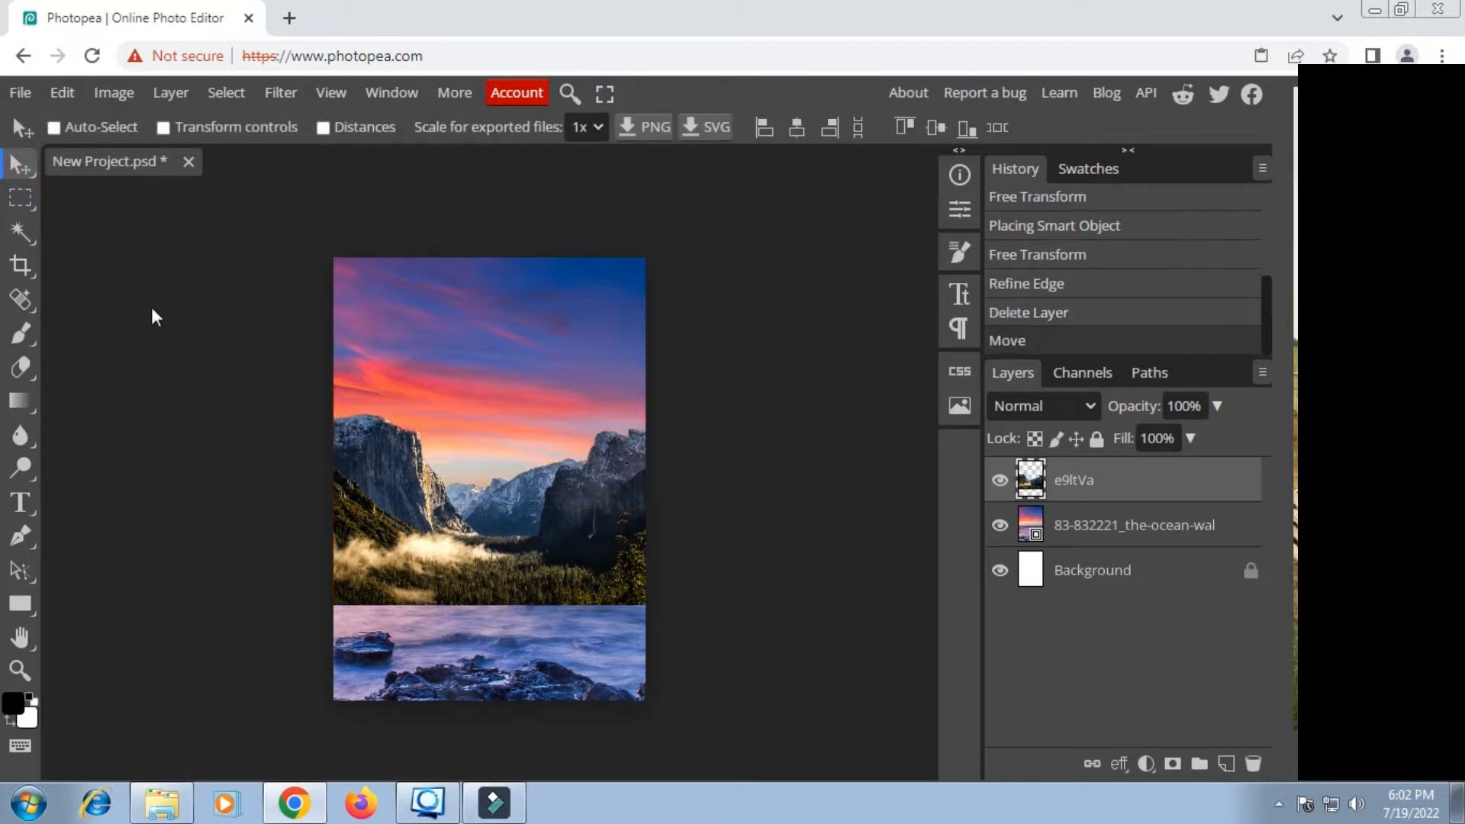
Step: Free-transform the mountain cutout to 160% and shift it slightly right, to about X 952 px, Y 1402 px
left_click(21, 197)
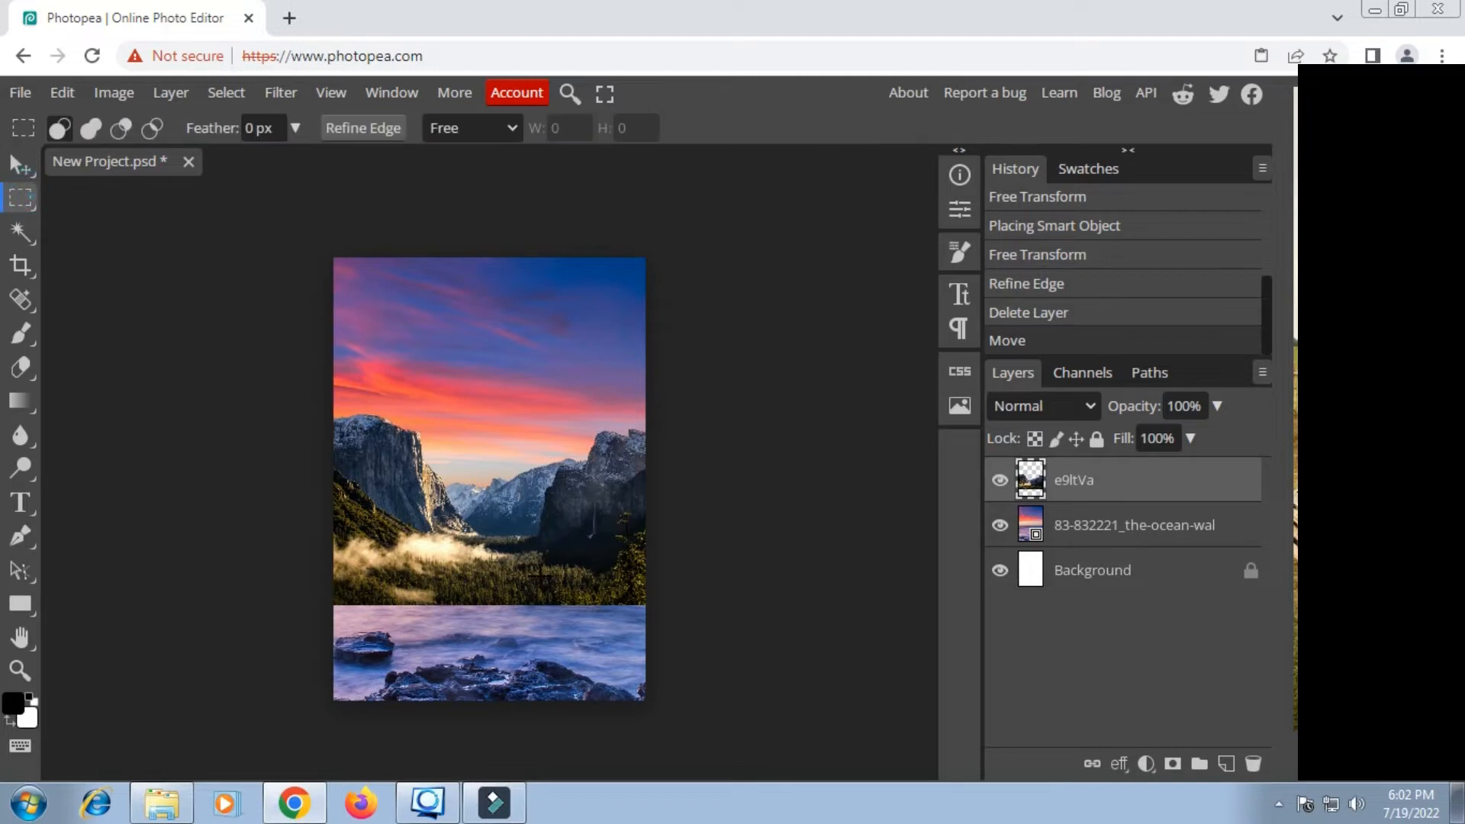
right_click(543, 563)
left_click(635, 647)
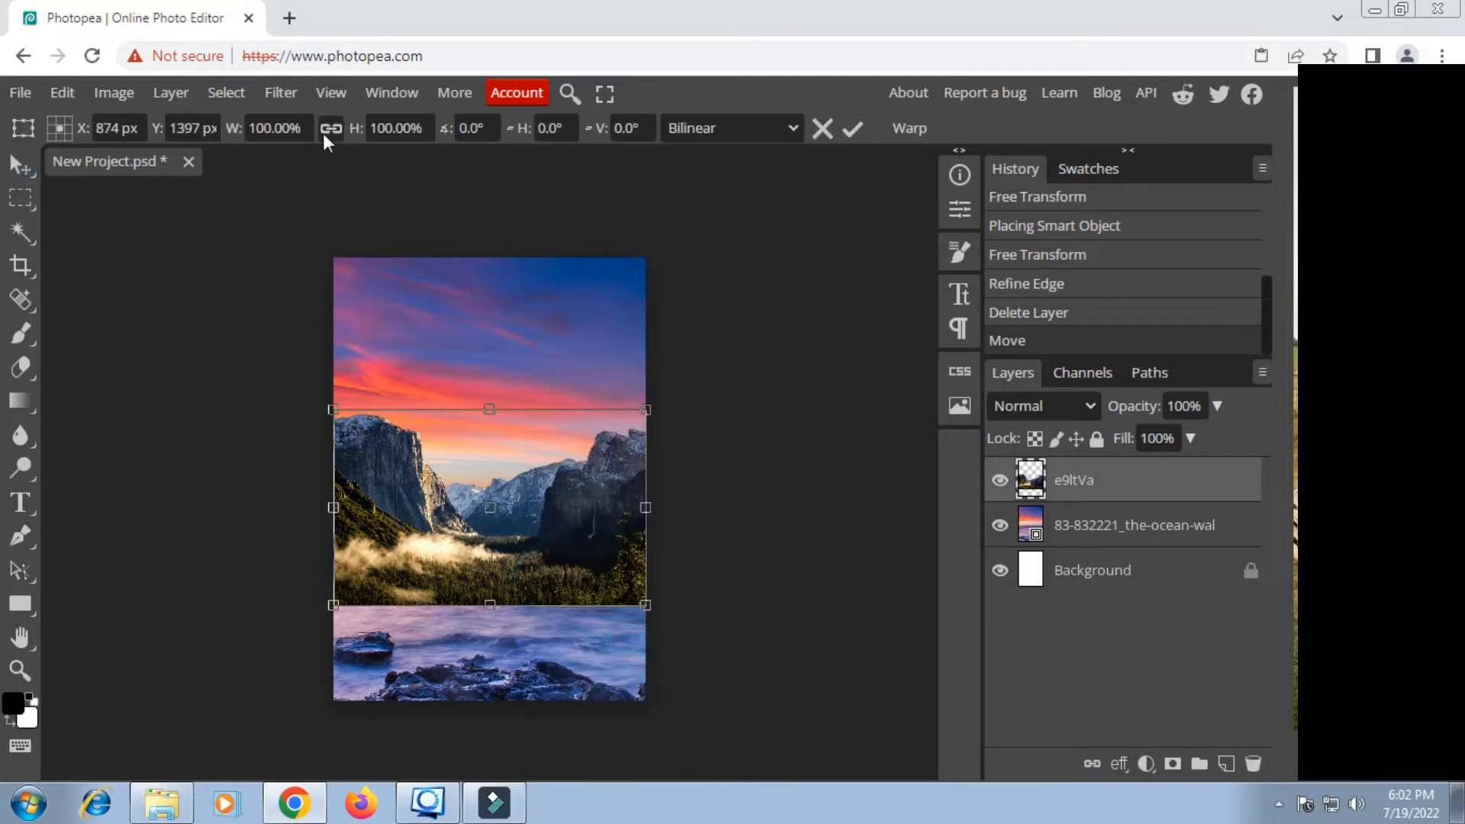
left_click_drag(233, 129, 299, 142)
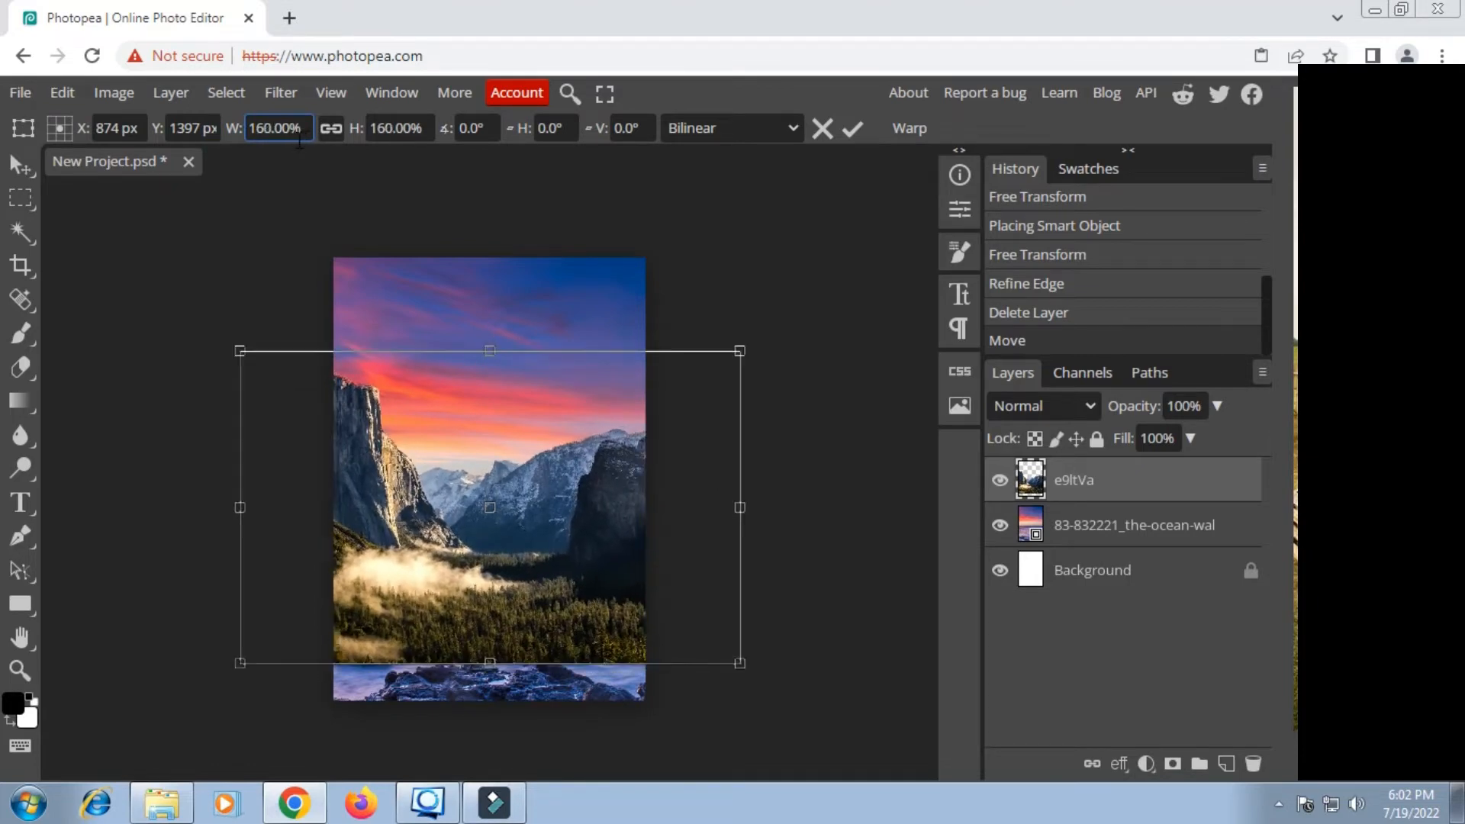
left_click_drag(442, 467, 456, 467)
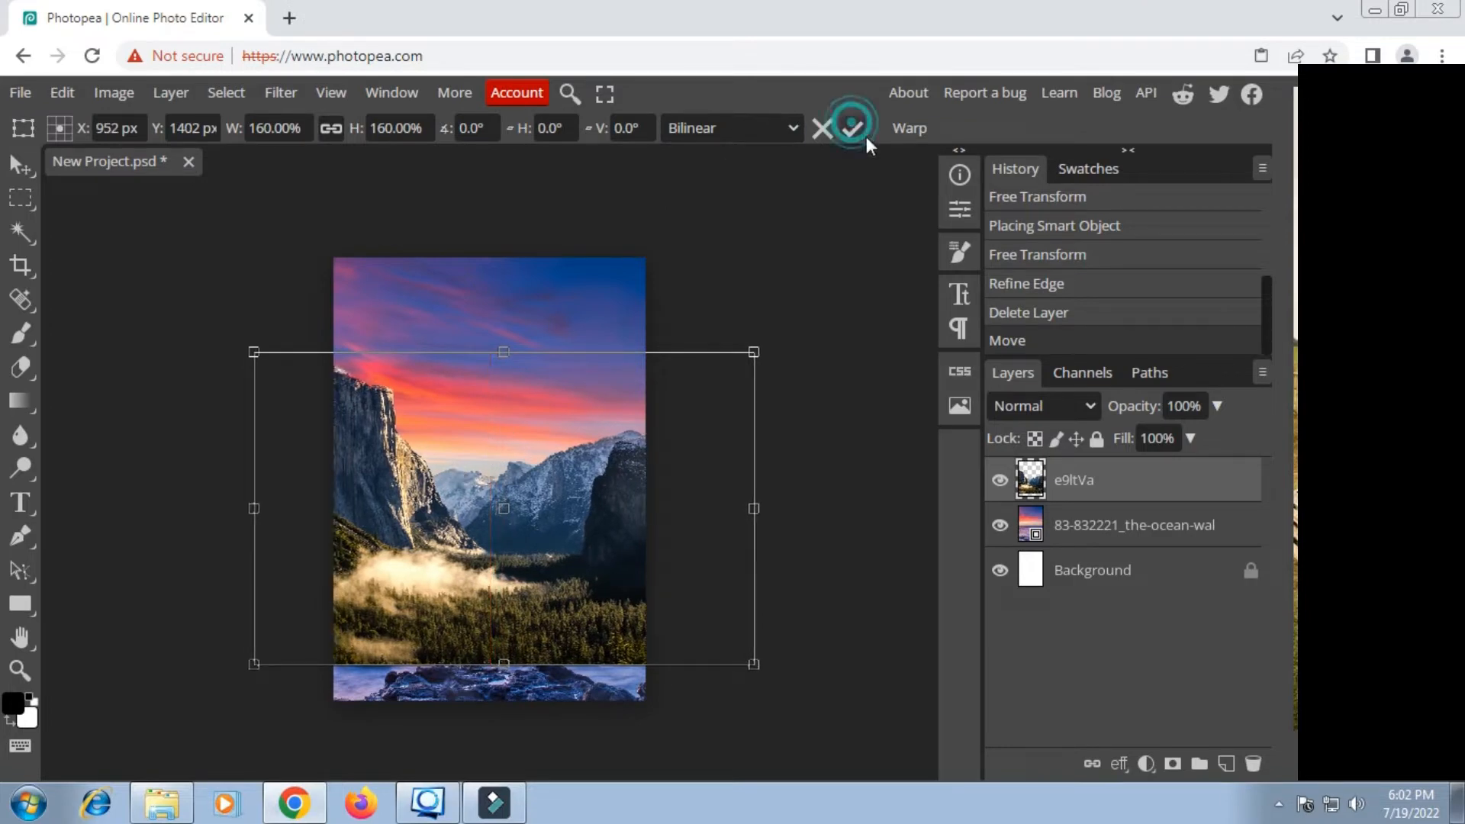
key("Return")
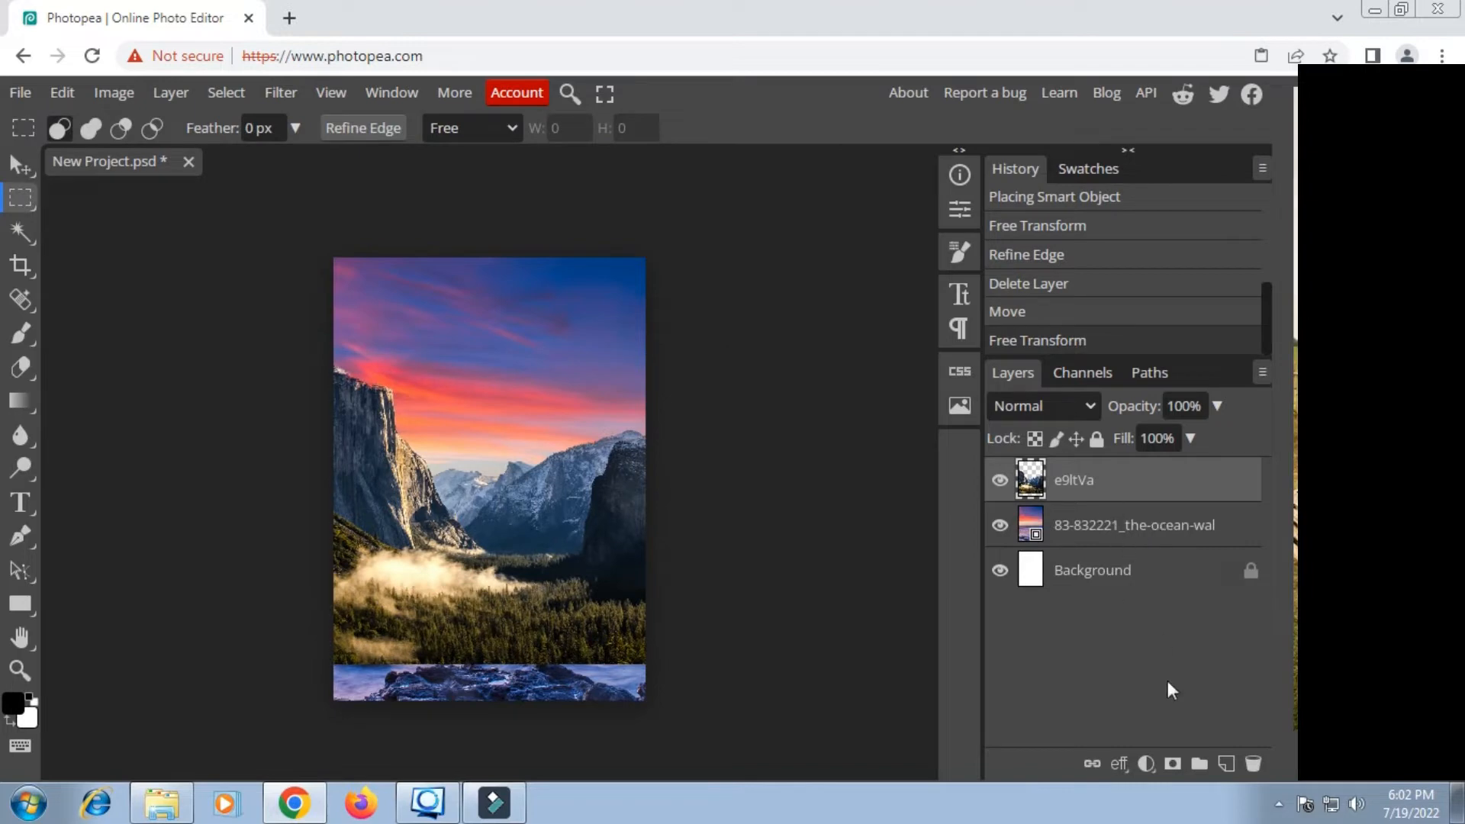
Step: Add a raster mask to the mountain layer and ready the Brush tool with black as the foreground colour
left_click(1165, 761)
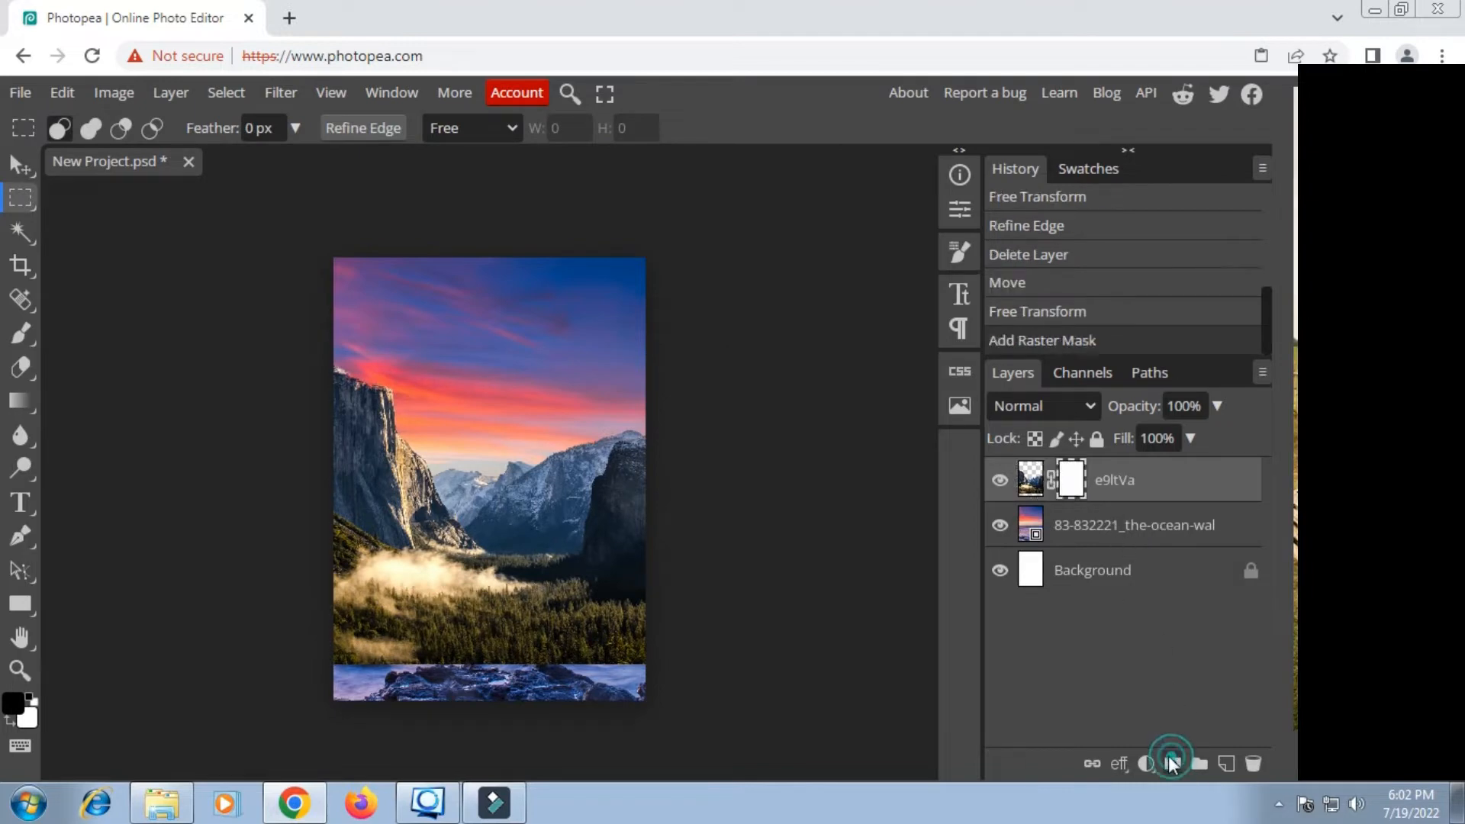
left_click(23, 335)
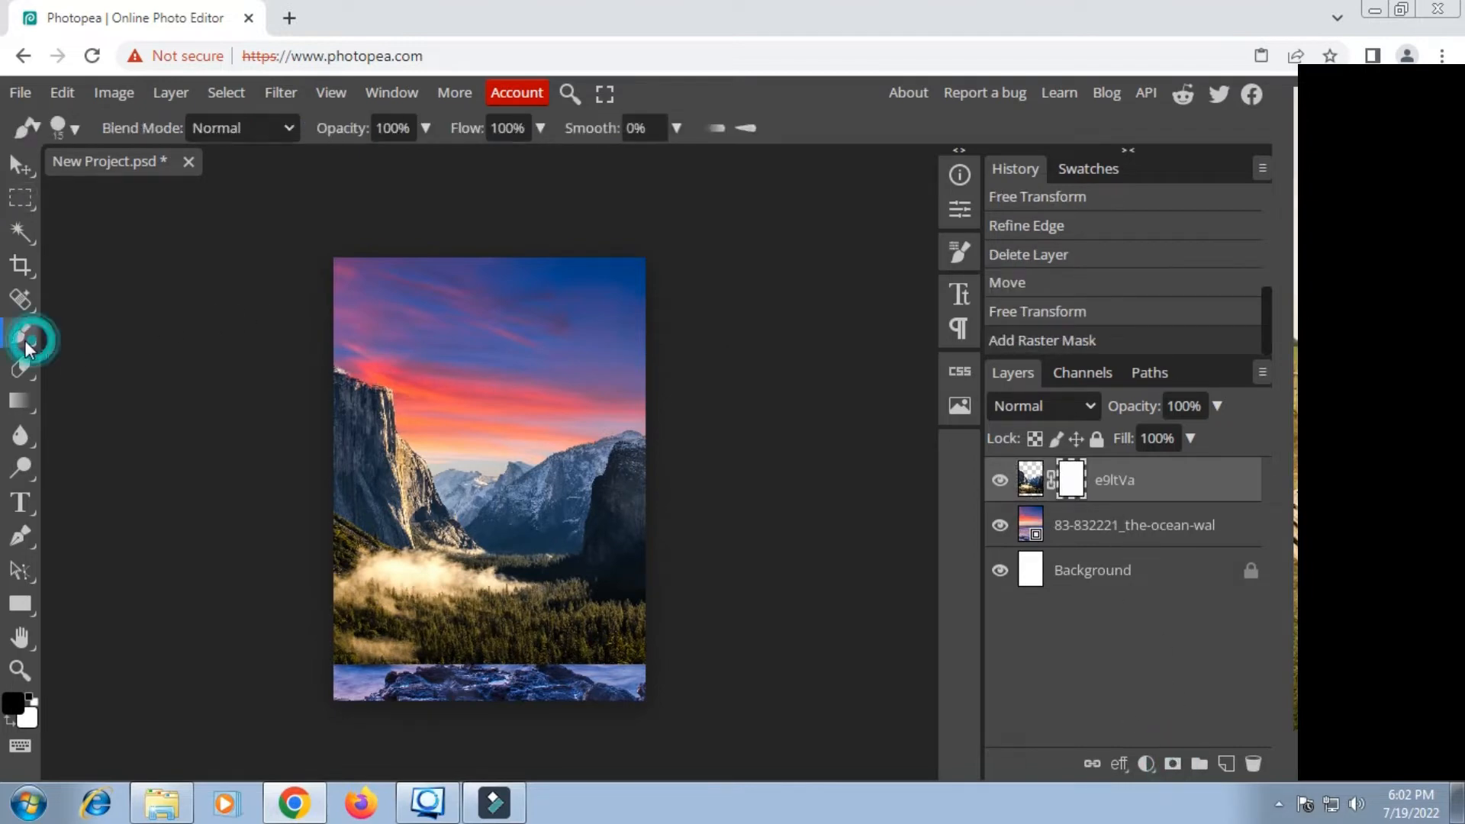
left_click(14, 702)
left_click(618, 299)
left_click(27, 333)
Step: Choose the soft round 24 brush preset with 0% hardness and enlarge it to about 682 px
right_click(518, 309)
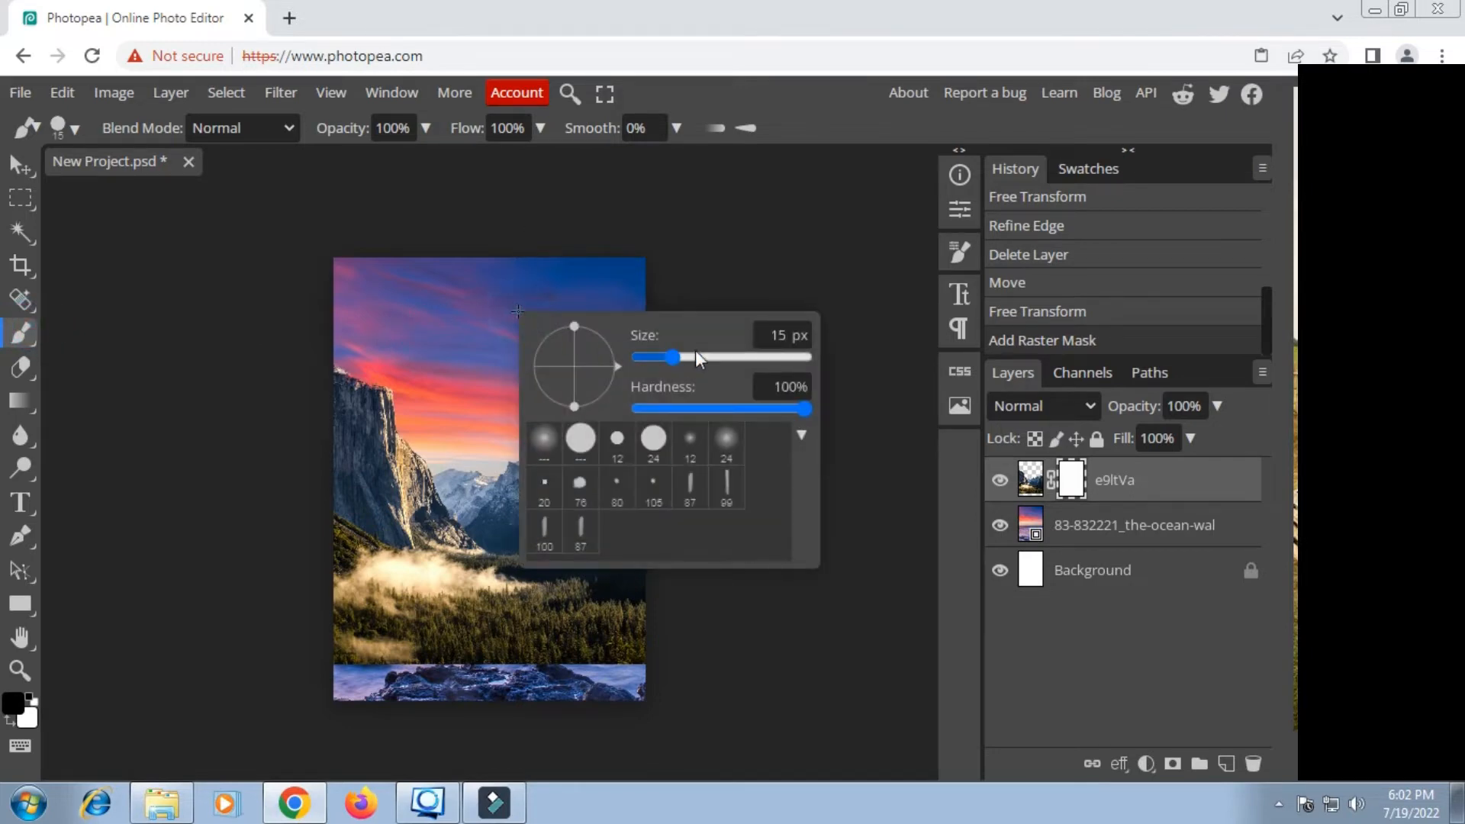
left_click(723, 437)
left_click(769, 357)
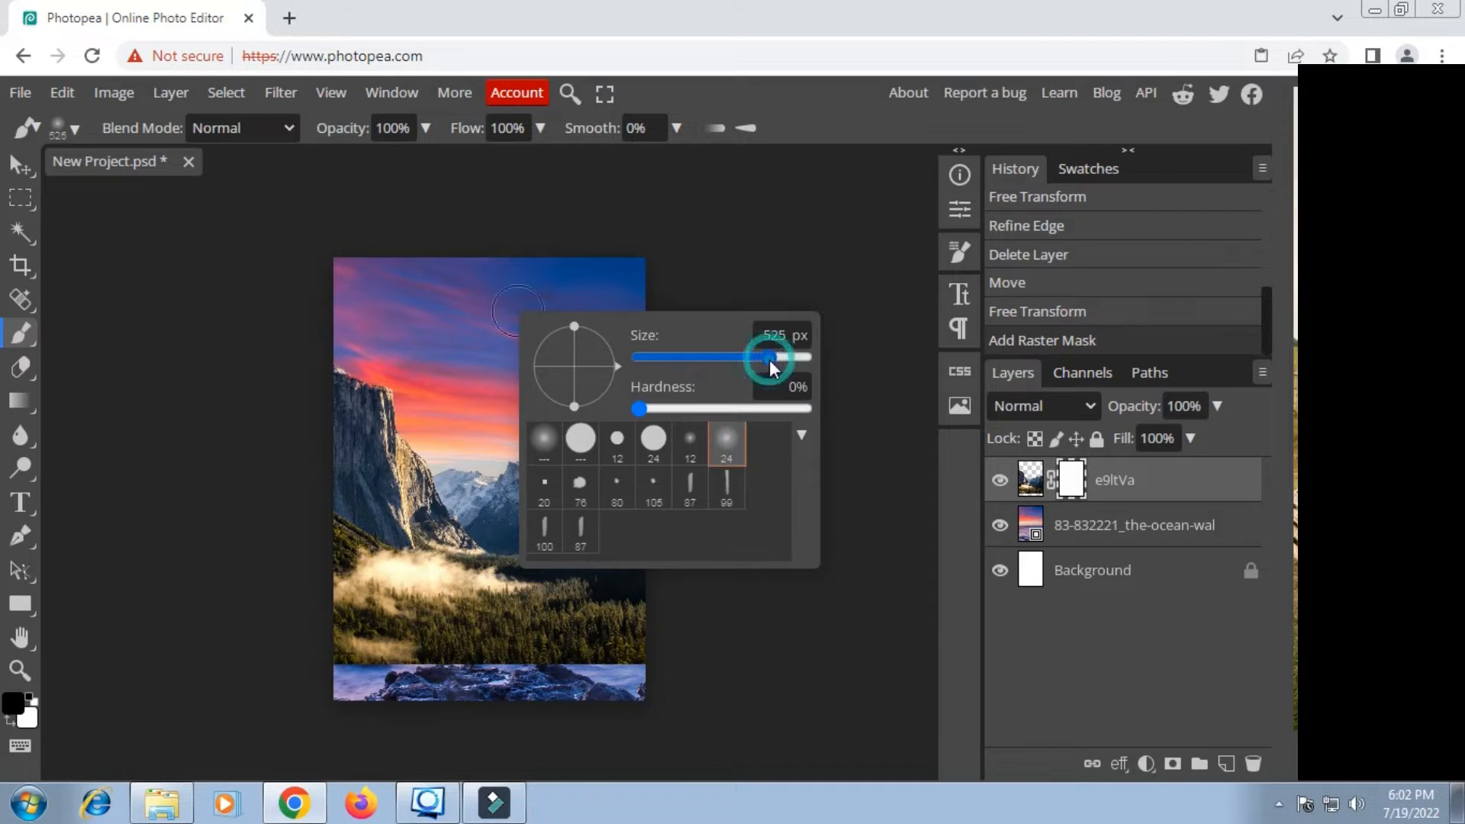
left_click(781, 356)
left_click(742, 74)
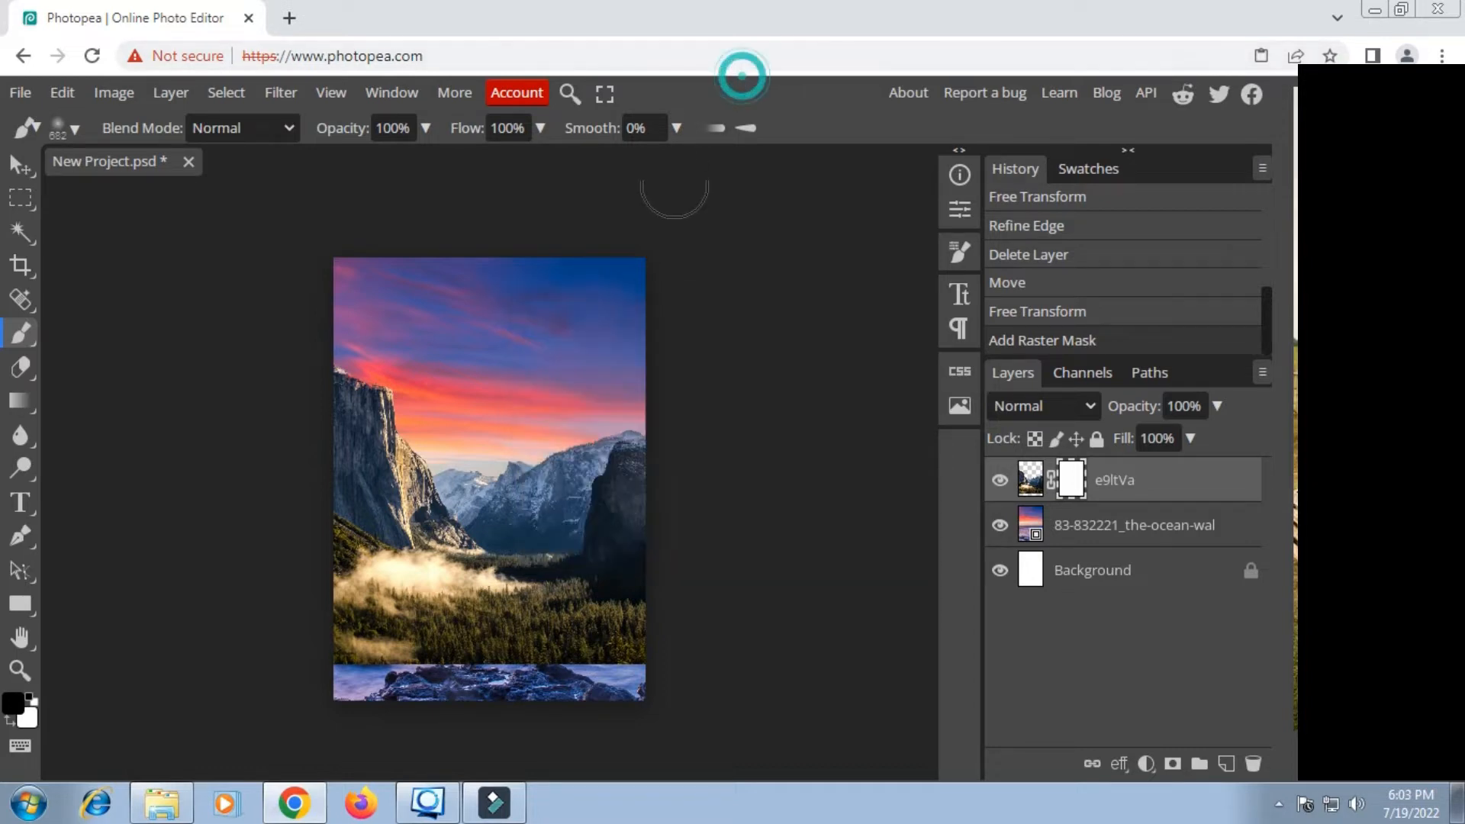
Step: Paint black on the mountain layer's mask over the lower forest to blend its bottom edge into the ocean
mouse_move(303, 679)
left_mouse_down()
mouse_move(606, 685)
mouse_move(582, 666)
mouse_move(334, 677)
mouse_move(366, 649)
mouse_move(437, 639)
mouse_move(644, 644)
left_mouse_up()
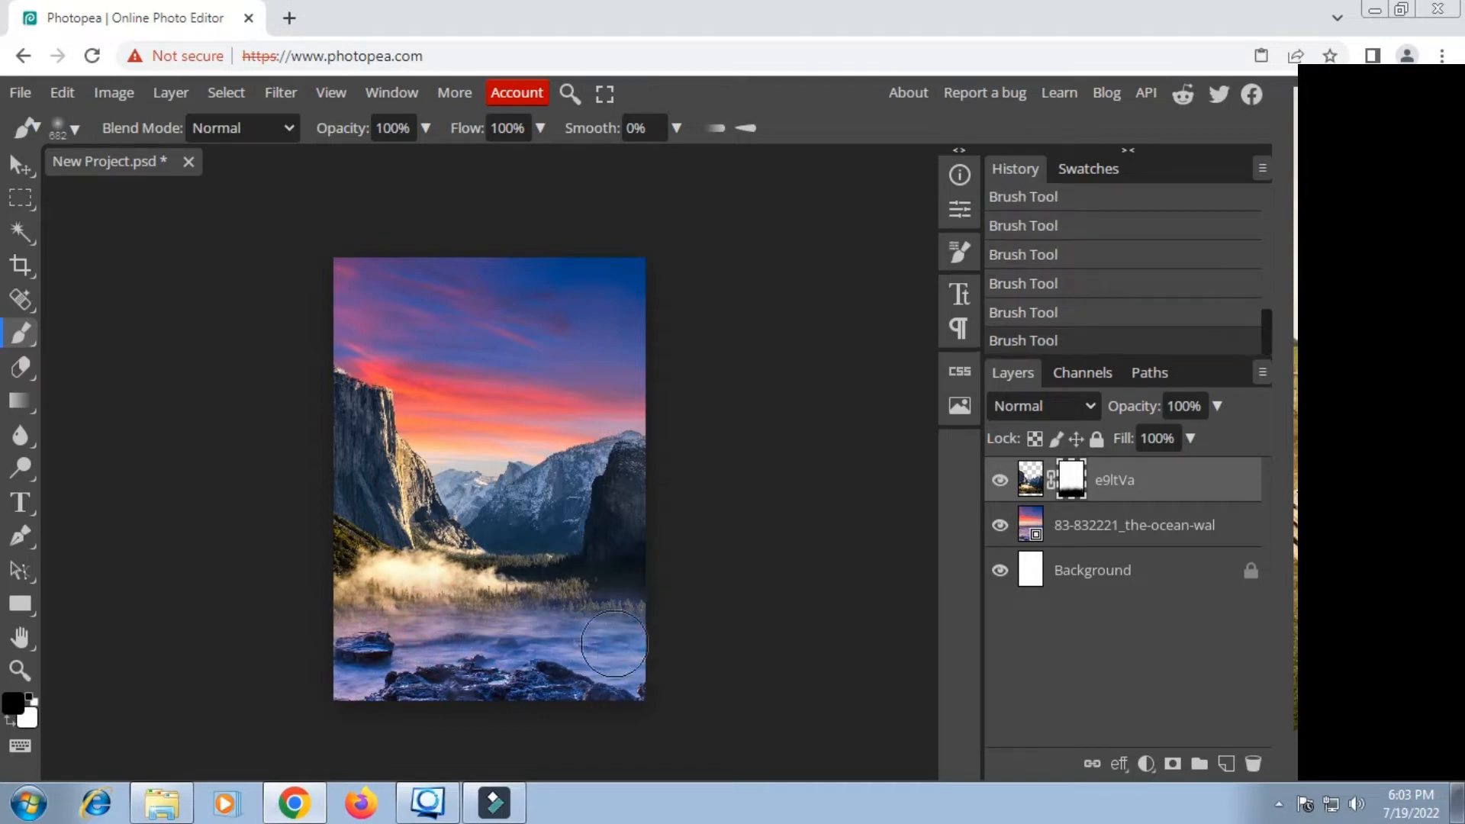
left_click(499, 613)
mouse_move(517, 599)
left_mouse_down()
mouse_move(458, 601)
mouse_move(504, 620)
left_mouse_up()
left_click(443, 610)
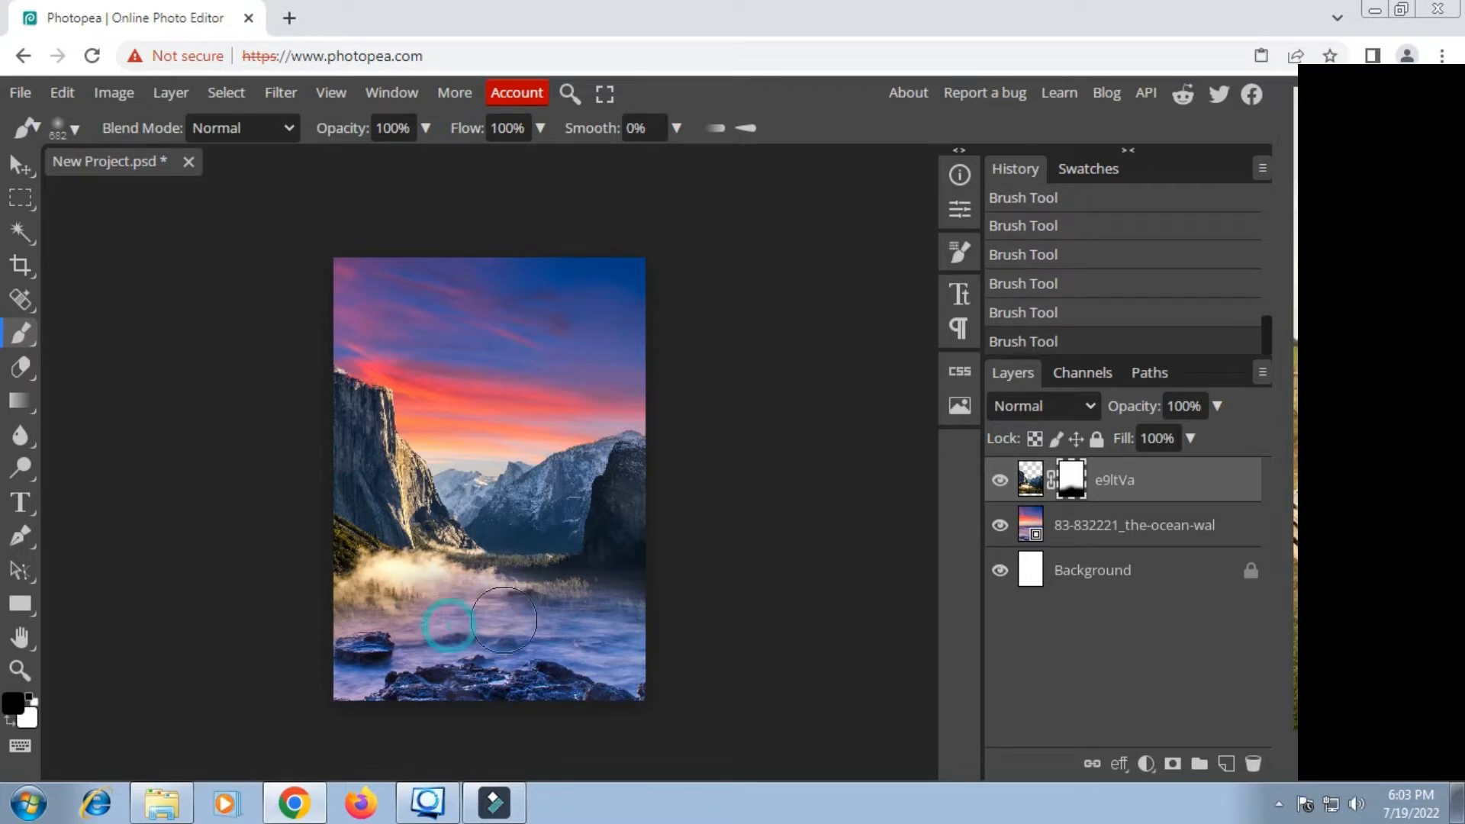
Step: Reduce the brush to about 539 px and paint black on the mountain layer's mask over the remaining mist and shoreline along the water
right_click(580, 449)
left_click_drag(849, 497, 832, 497)
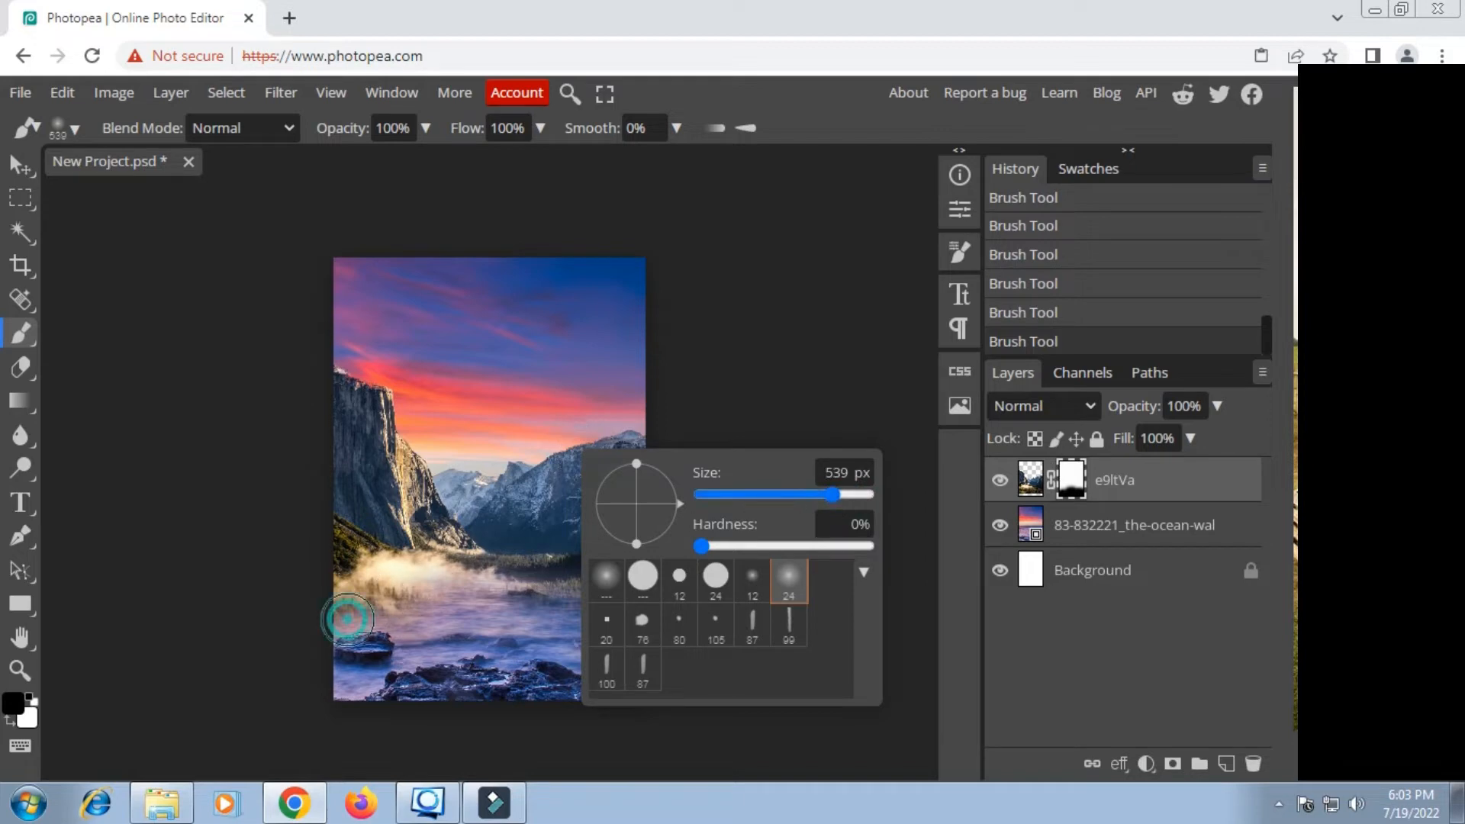
left_click(366, 603)
left_click(478, 594)
left_click(489, 579)
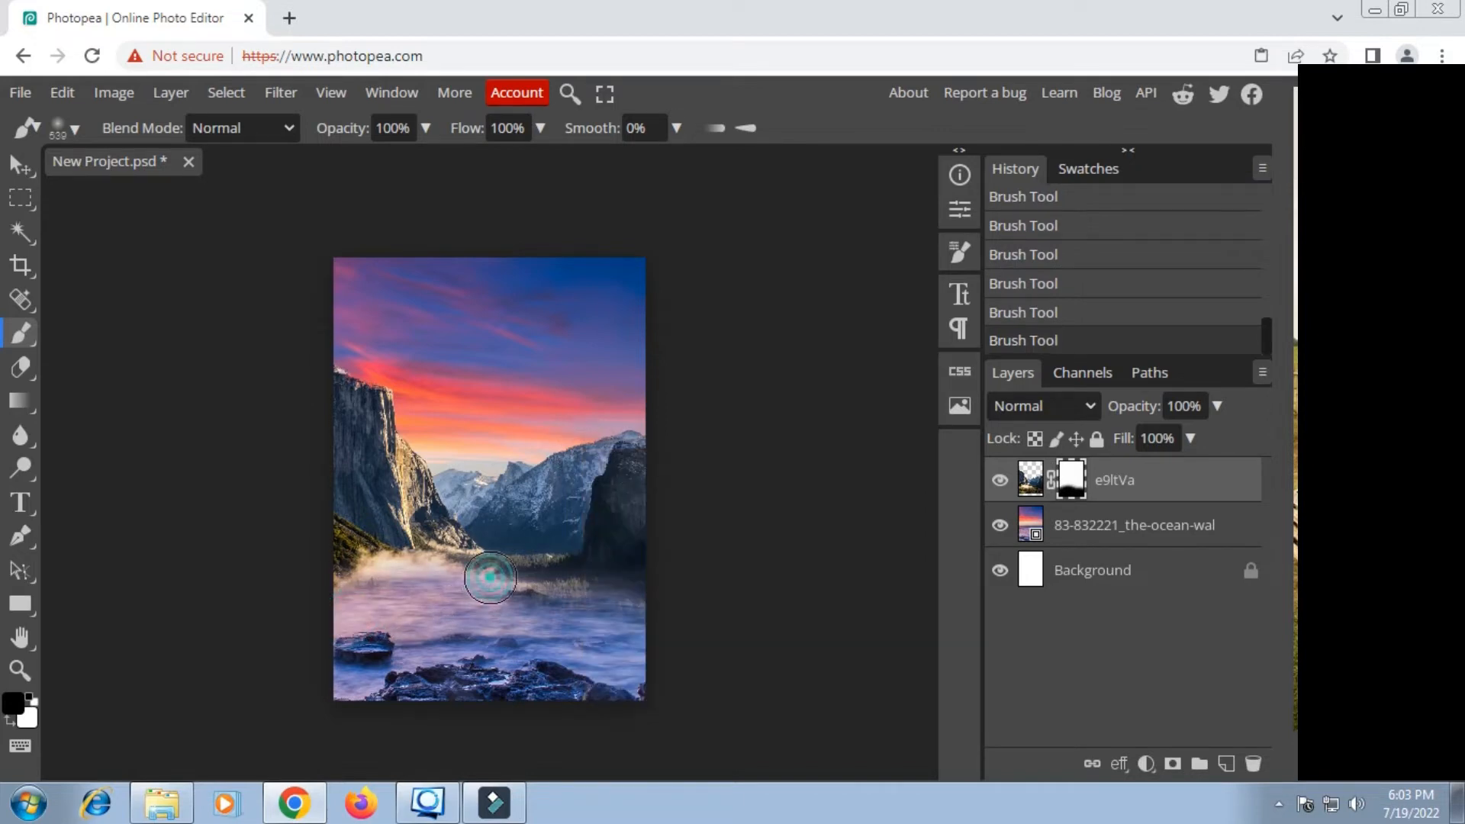
left_click(543, 588)
left_click(549, 576)
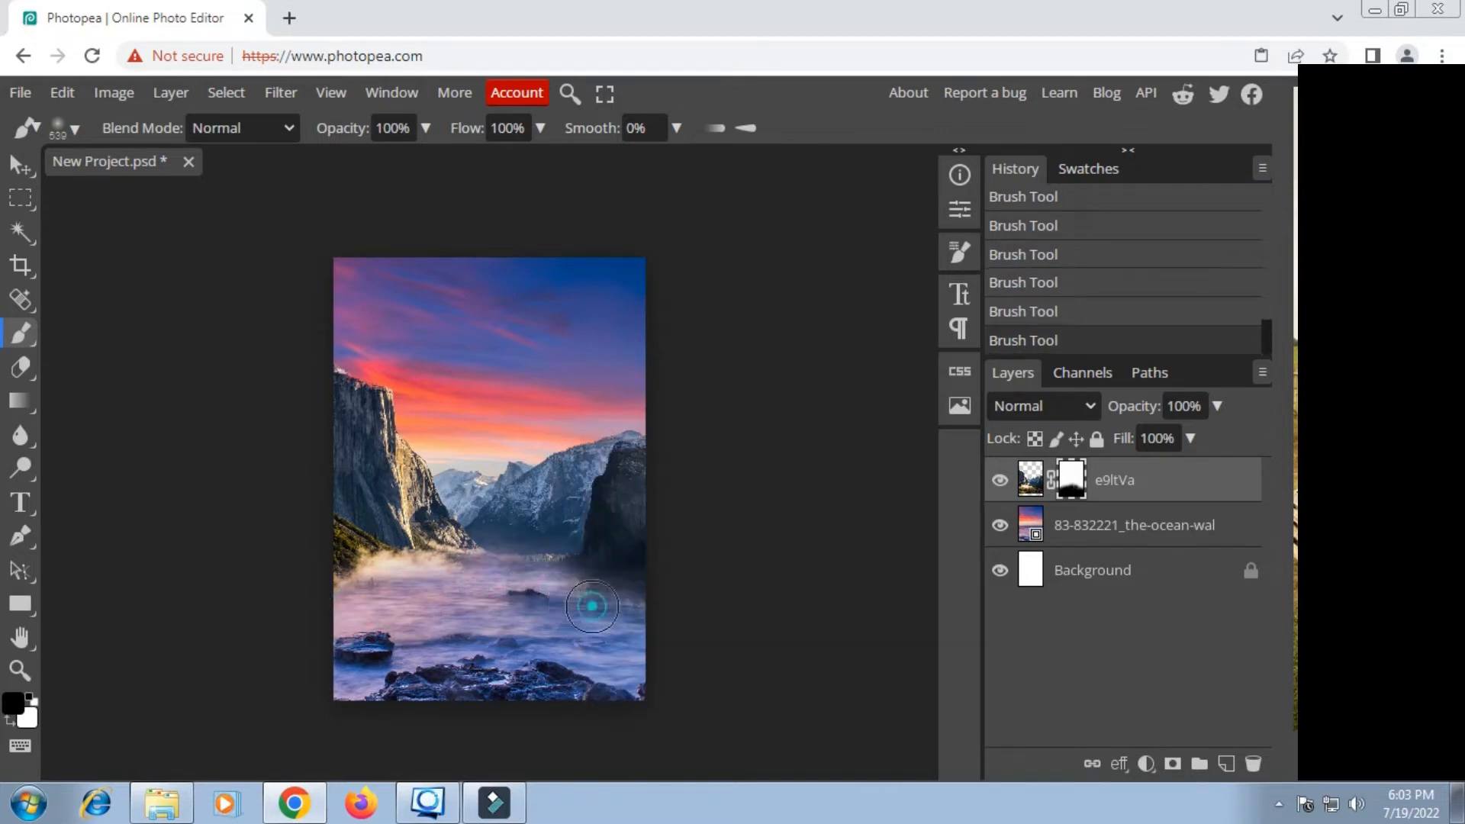
left_click(599, 596)
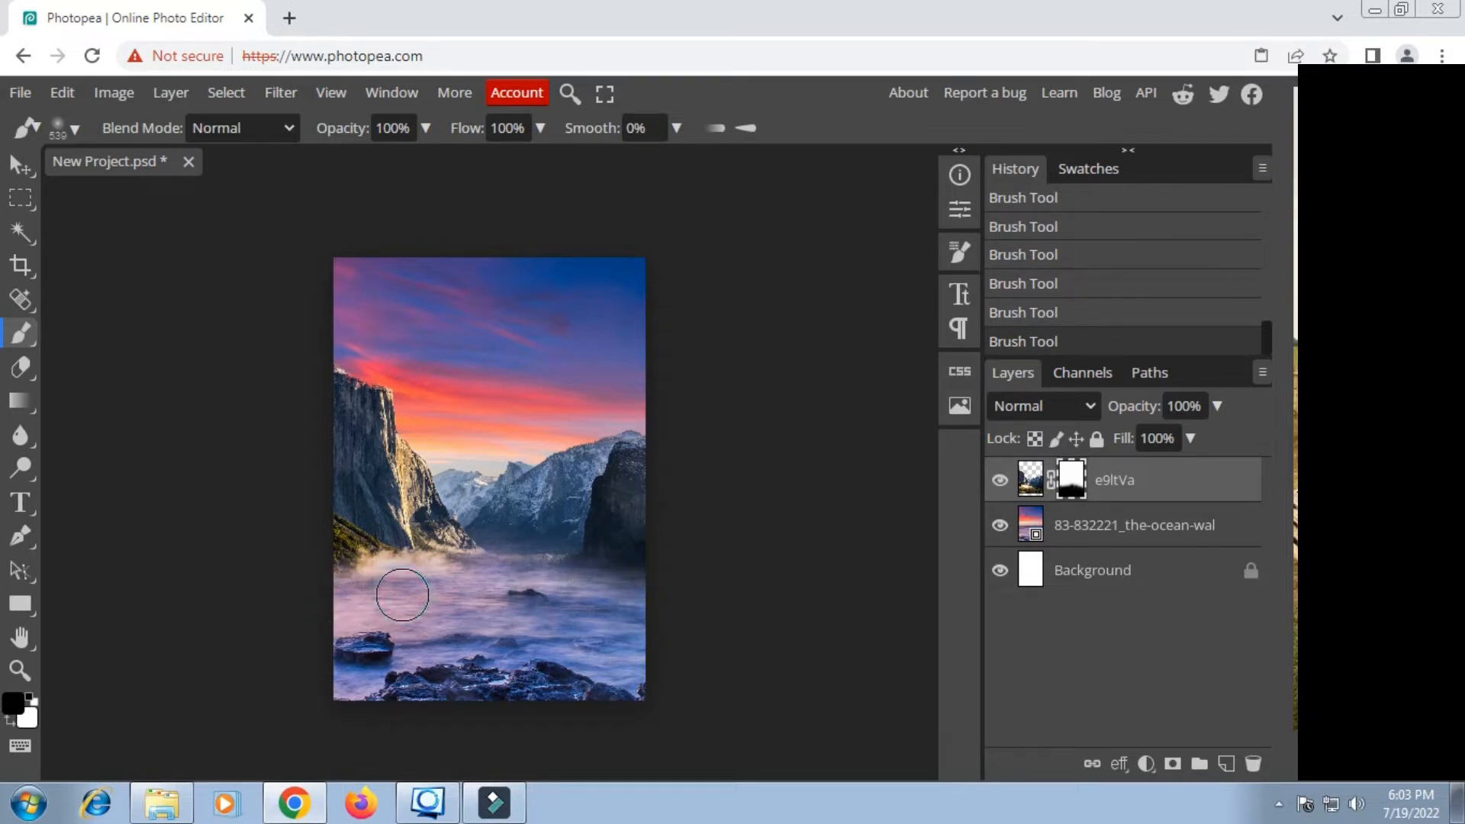
left_click(451, 592)
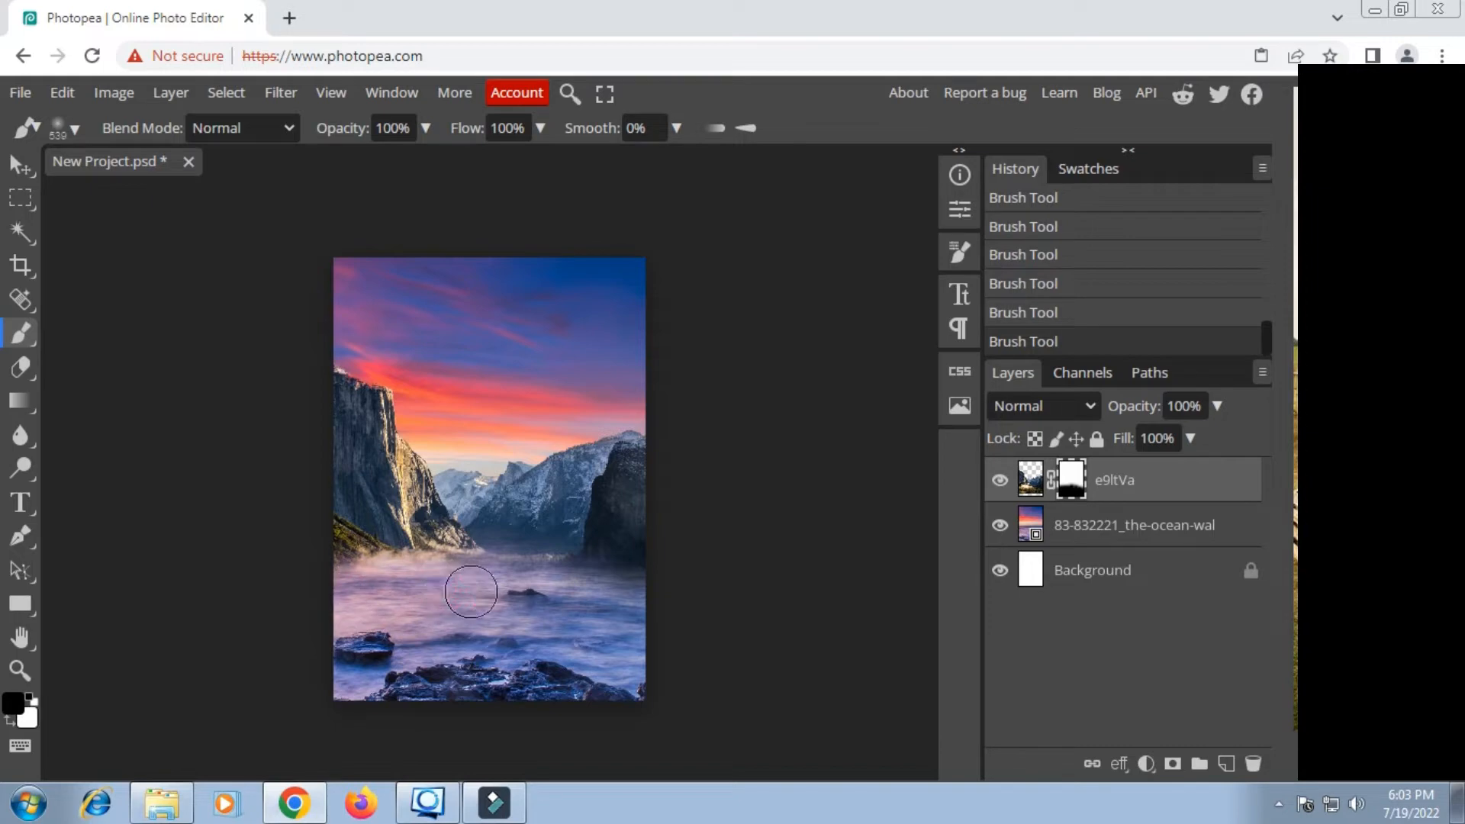
left_click(523, 575)
left_click(637, 605)
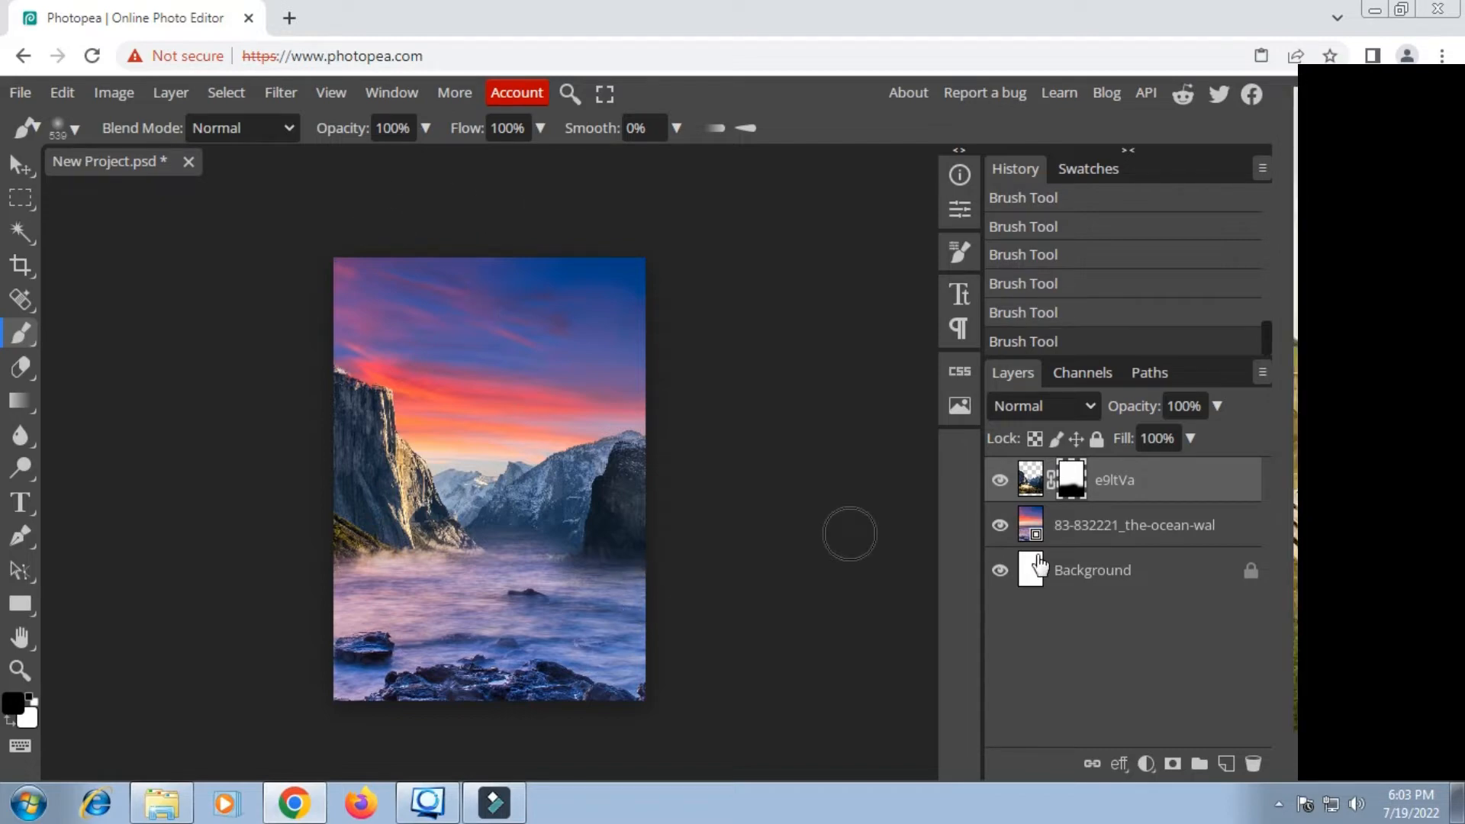
Step: Add a Brightness/Contrast adjustment layer with brightness -62 and clip it to the mountain layer
left_click(1148, 764)
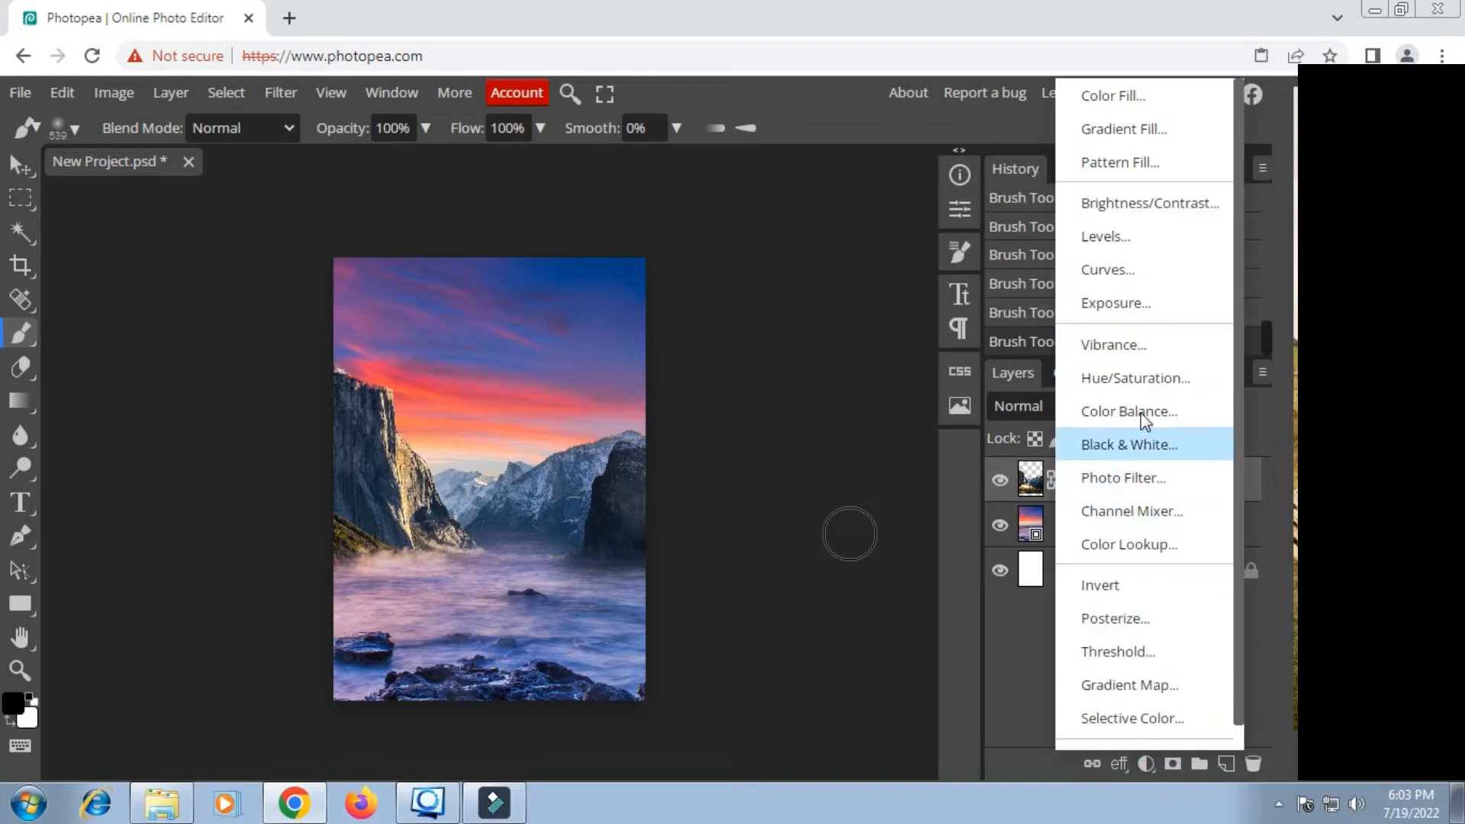
left_click(1121, 208)
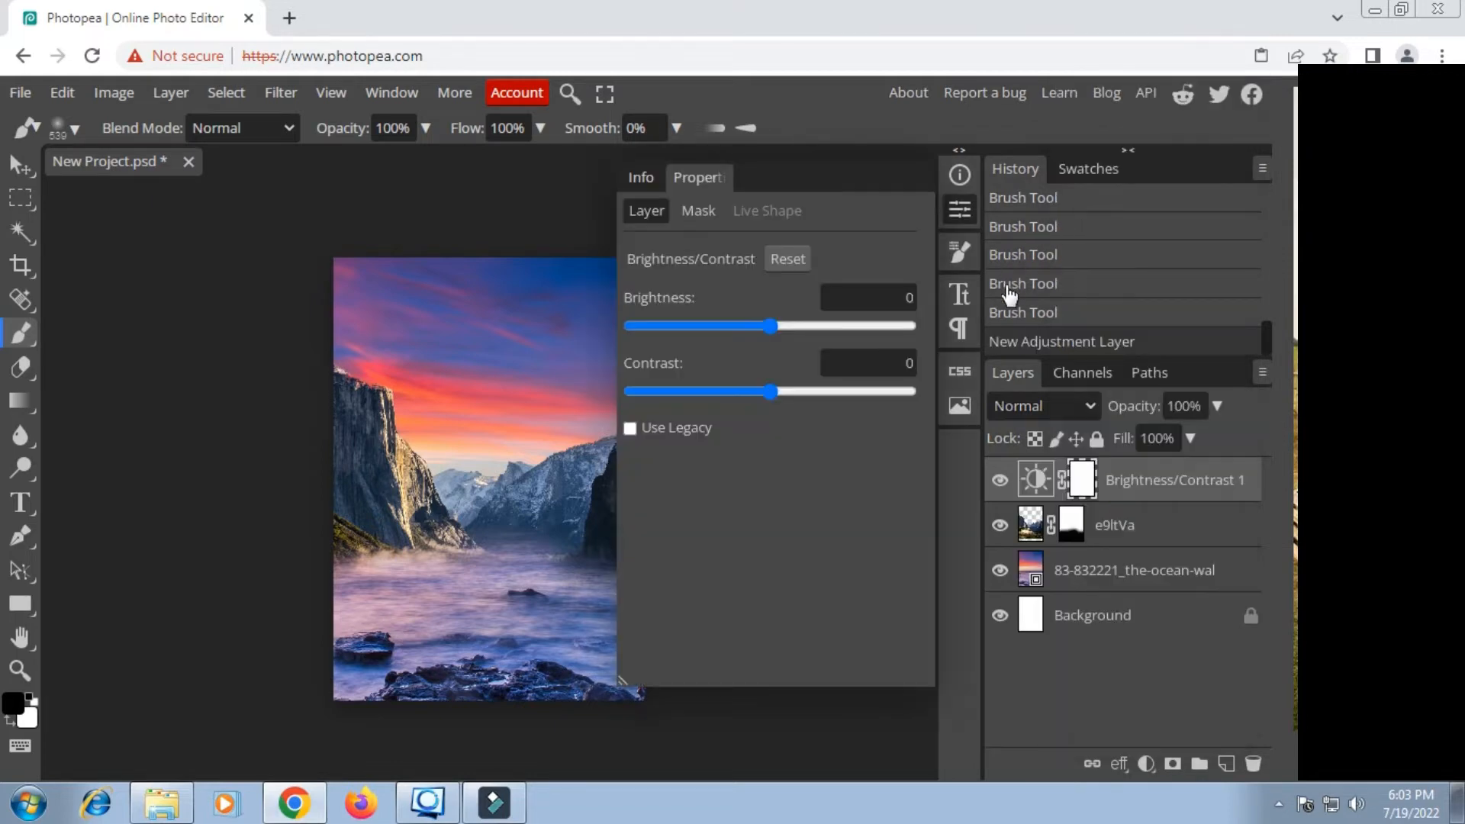
left_click(1088, 168)
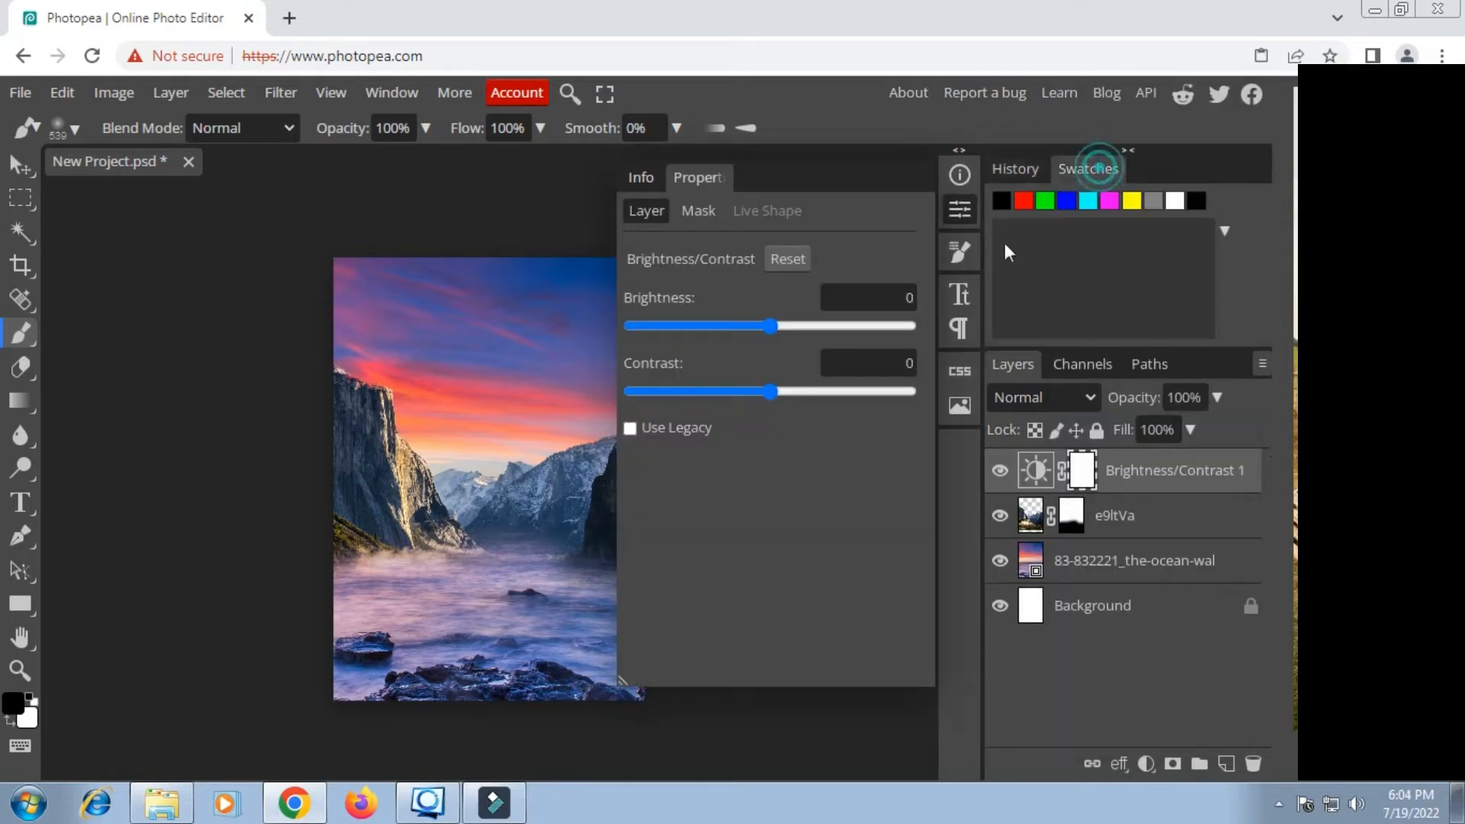
left_click(713, 326)
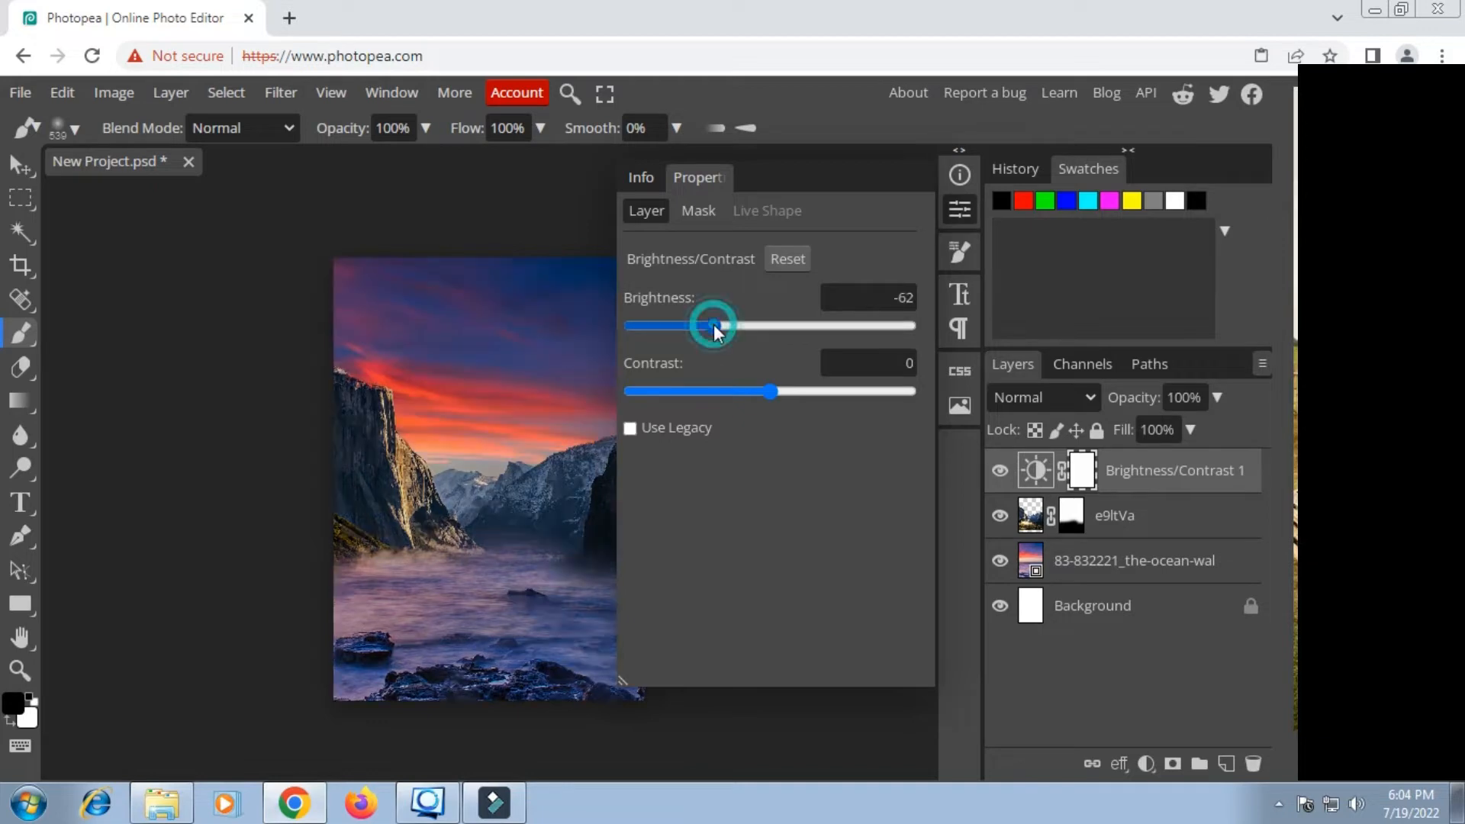
right_click(1144, 489)
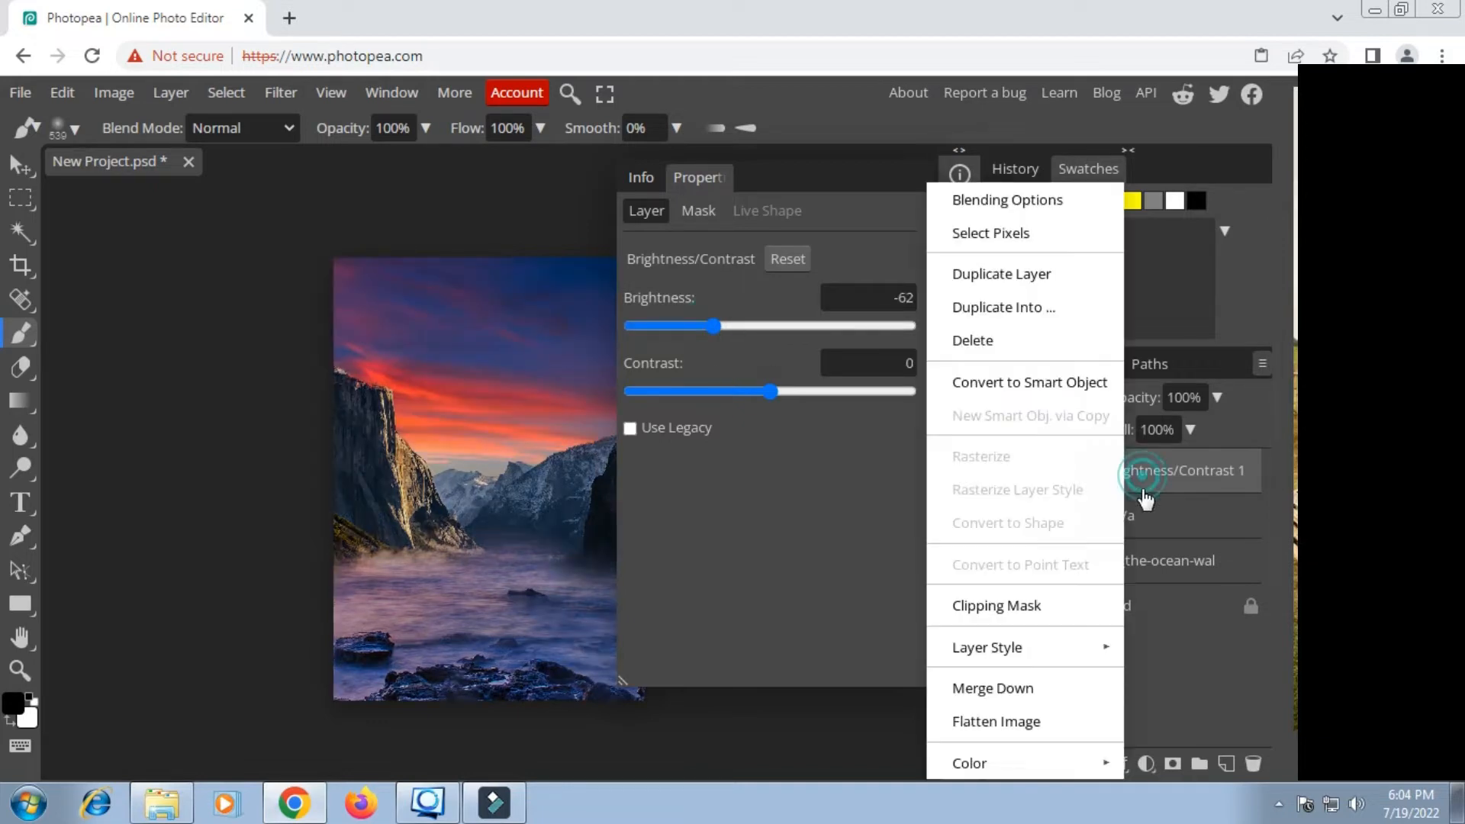
left_click(1001, 608)
Step: Set the Brightness/Contrast adjustment's contrast to -47 and its brightness to -96
left_click(728, 391)
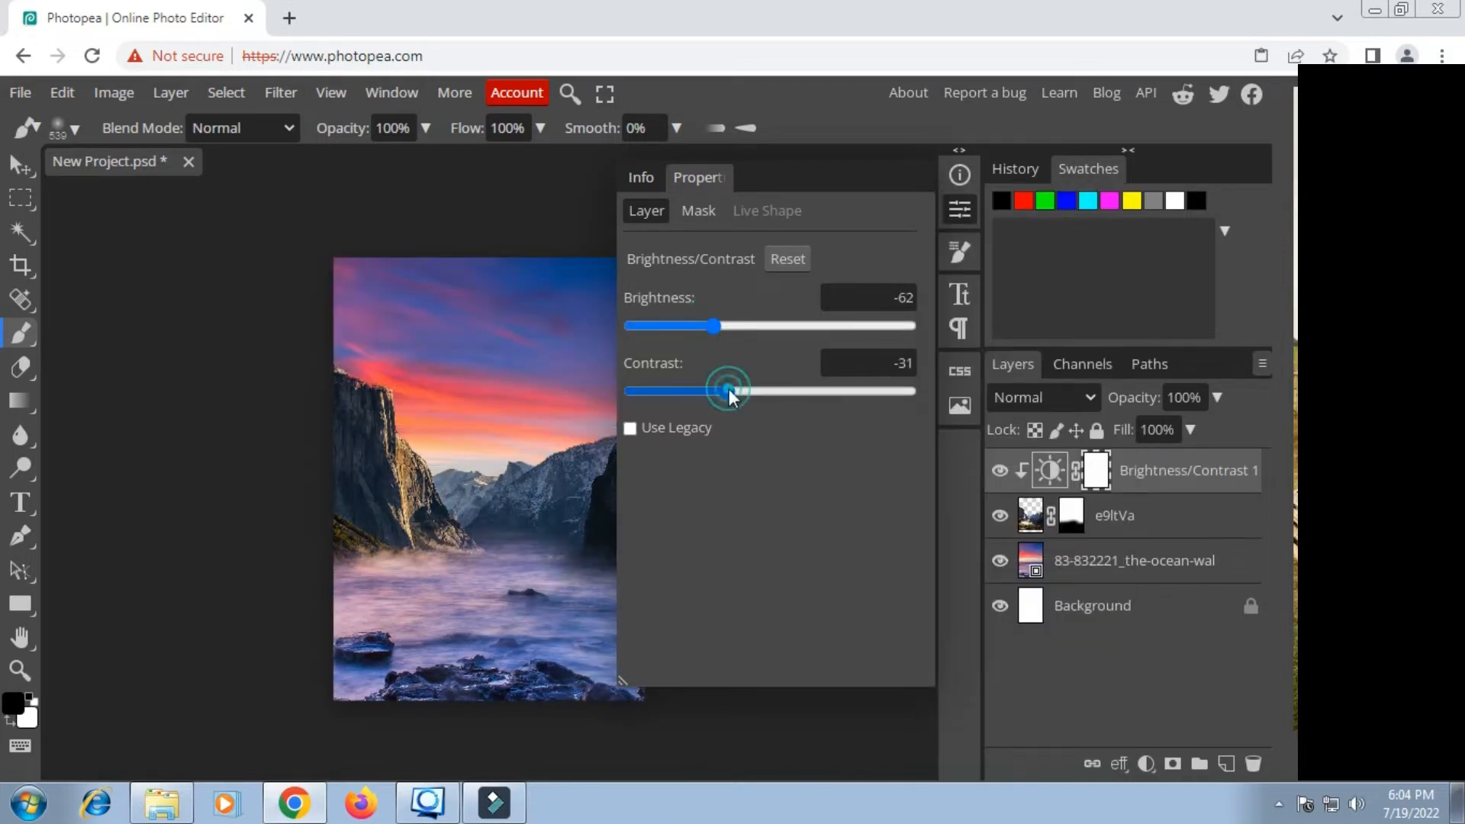
left_click(708, 392)
left_click(682, 327)
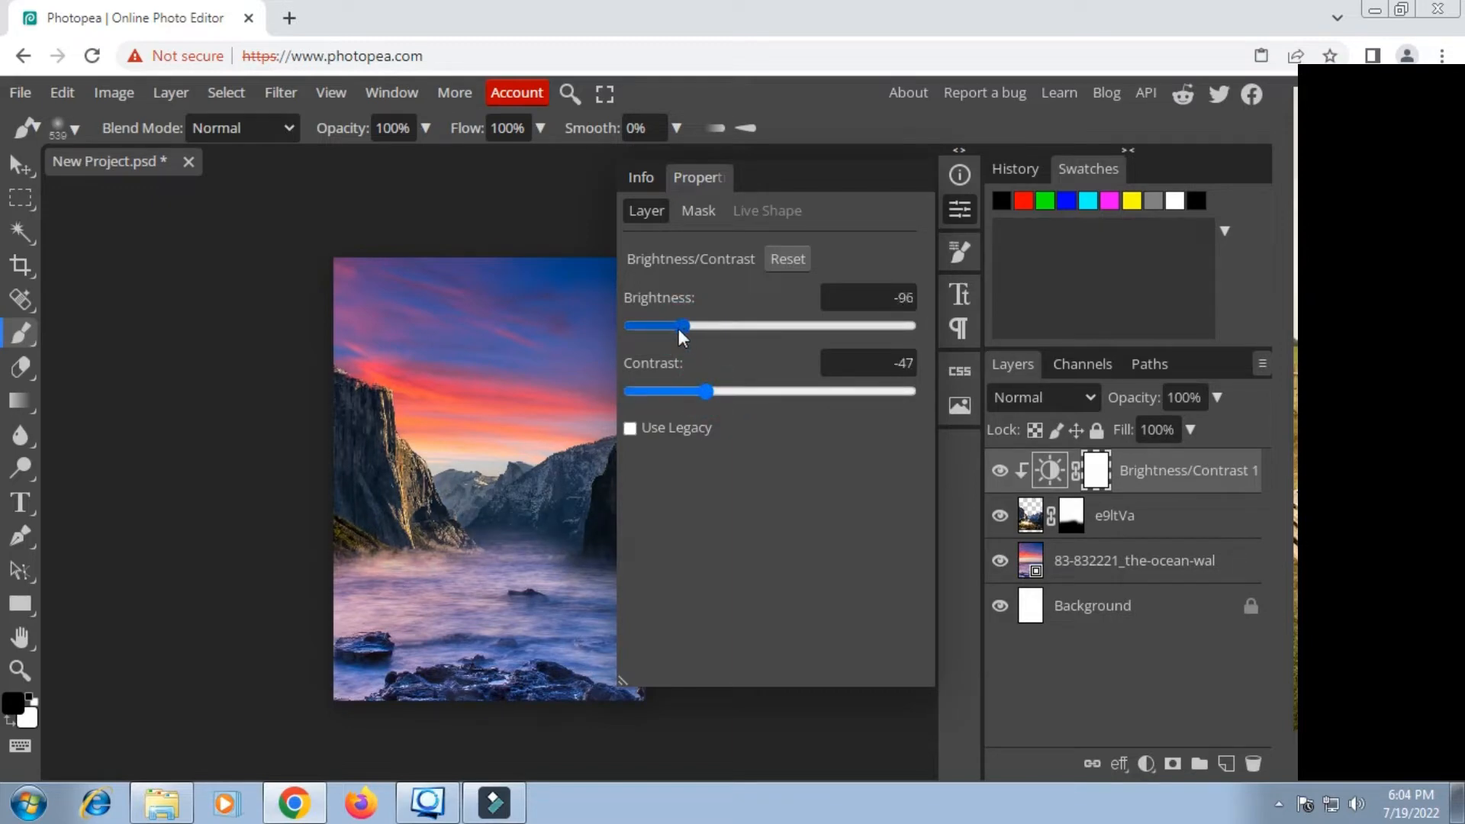
Step: Add a Color Balance adjustment layer above the Brightness/Contrast layer and clip it to the mountain layer
left_click(1146, 764)
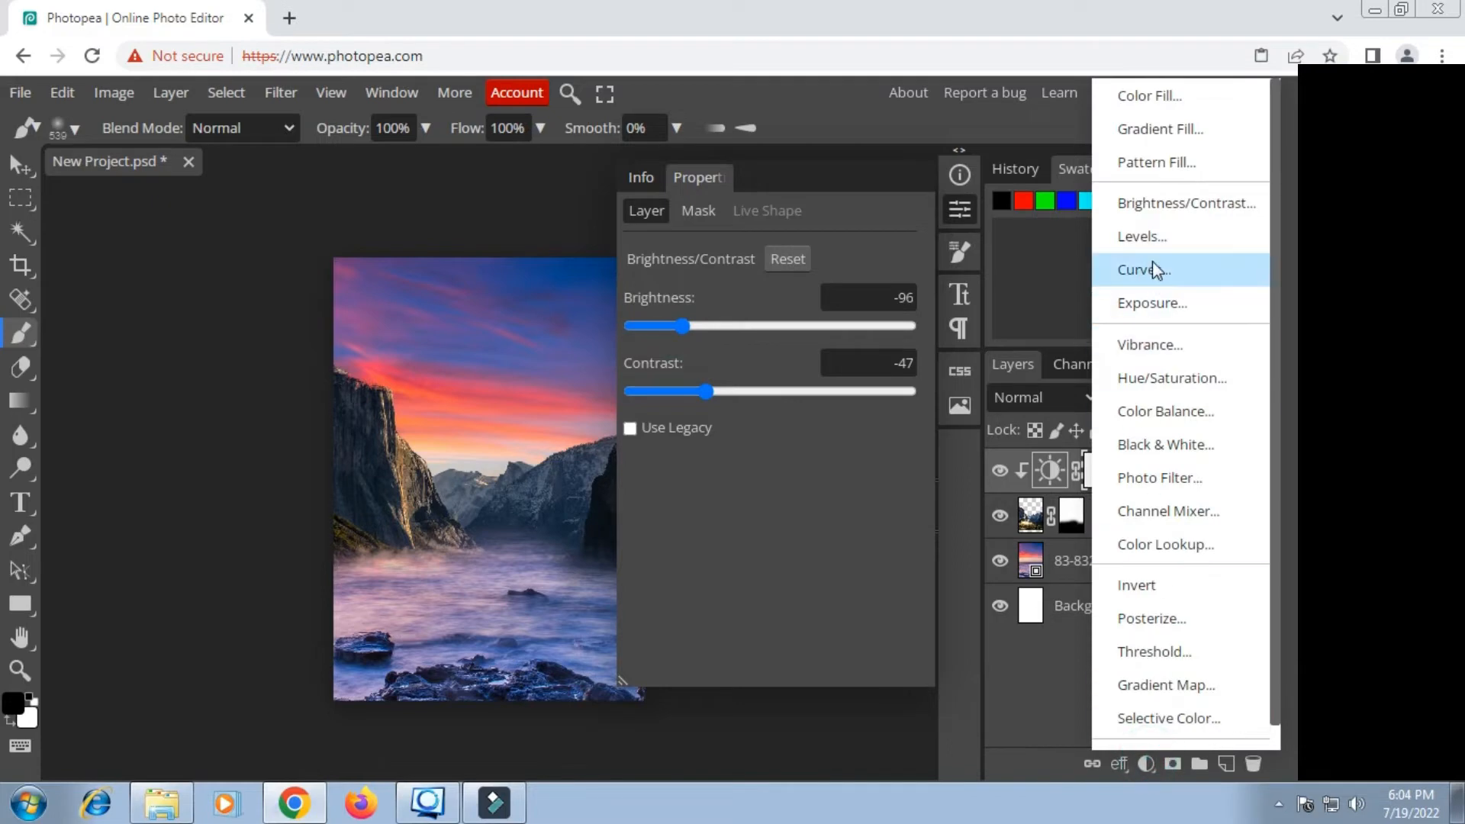
left_click(1178, 410)
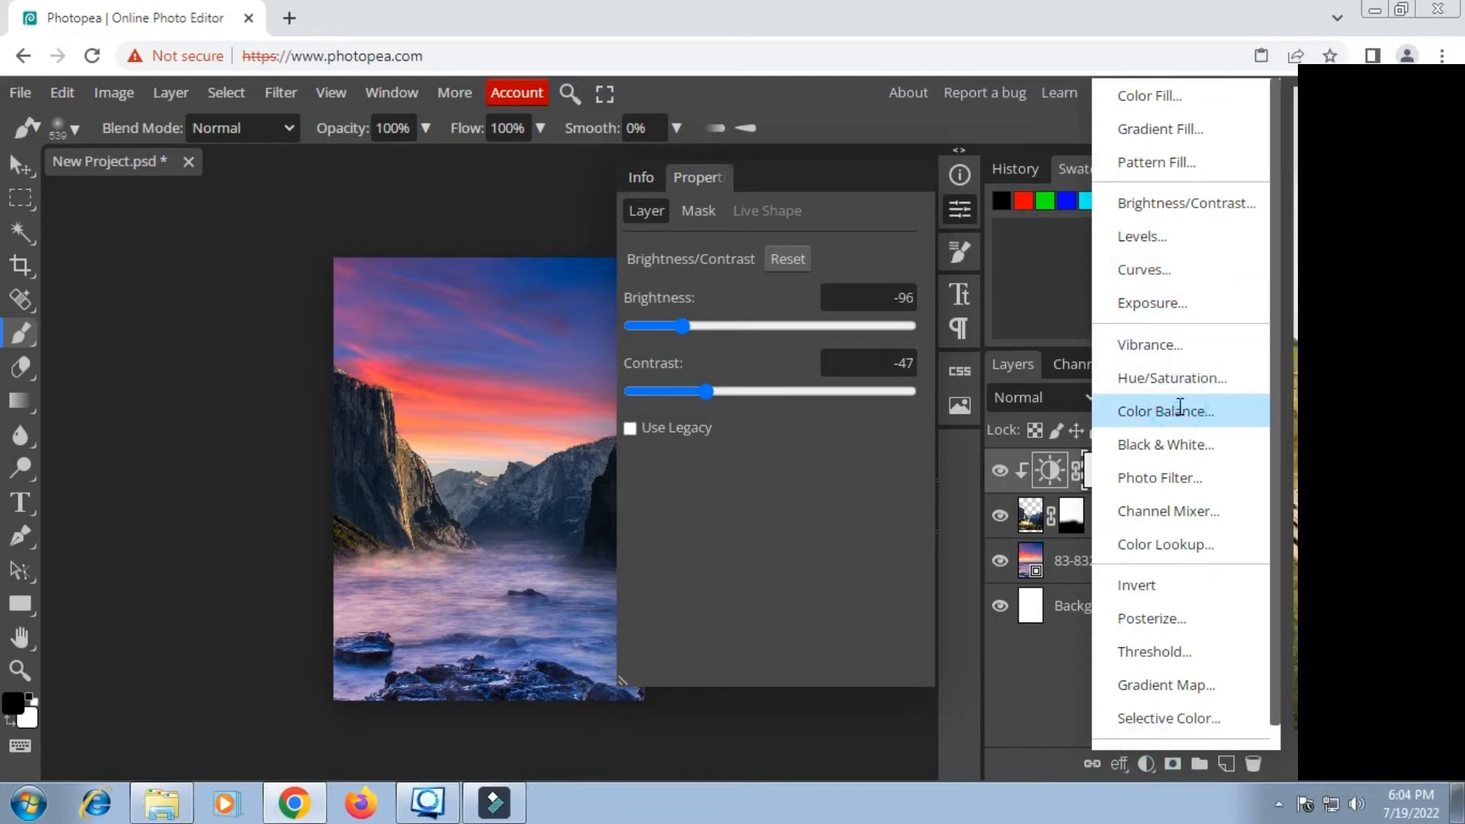
right_click(1129, 471)
left_click(996, 607)
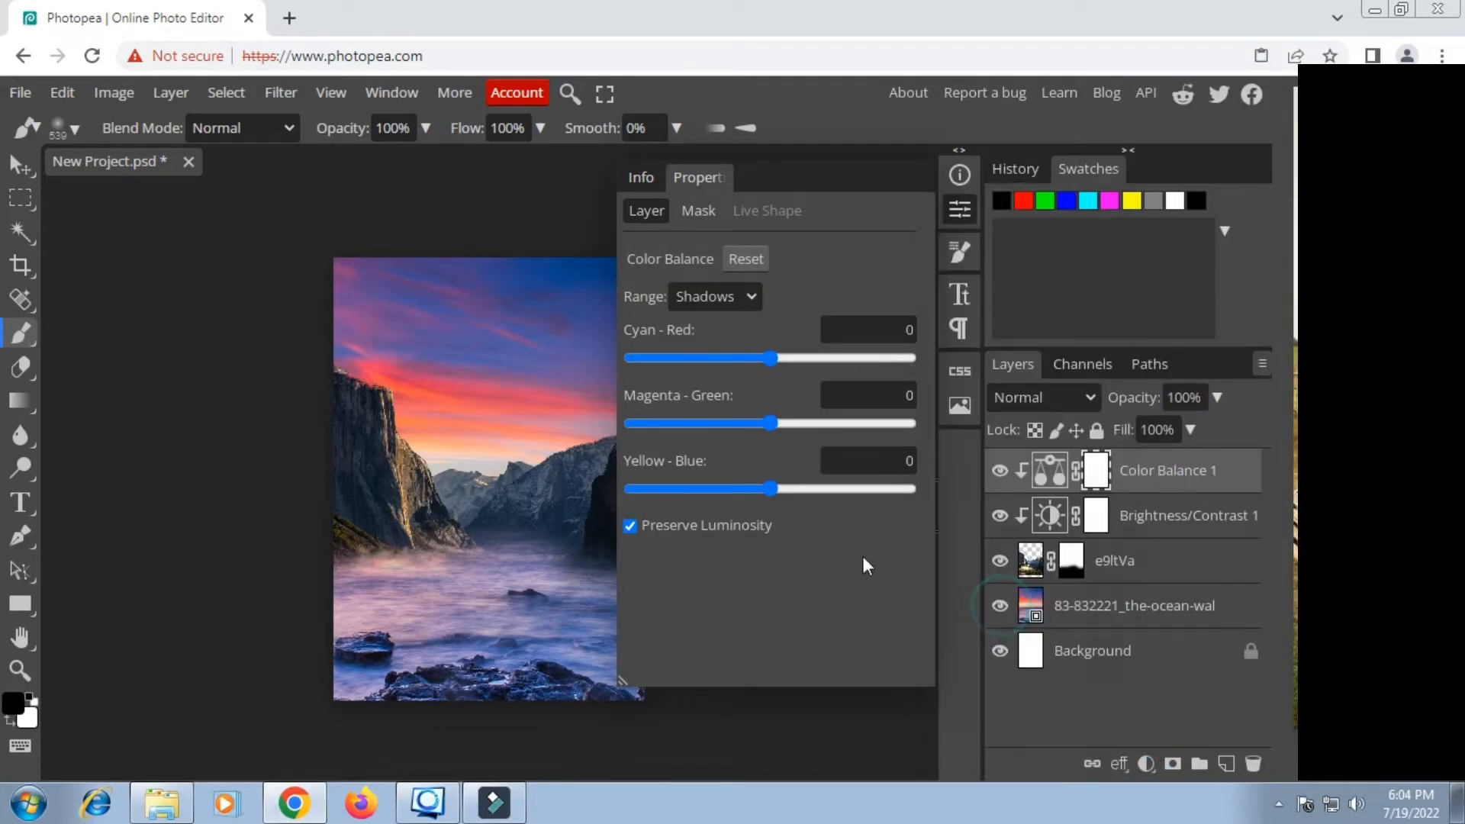
Step: Set the Color Balance shadows to Cyan-Red -44, Magenta-Green -18 and Yellow-Blue 28, and collapse the adjustment's settings
left_click_drag(770, 358, 724, 357)
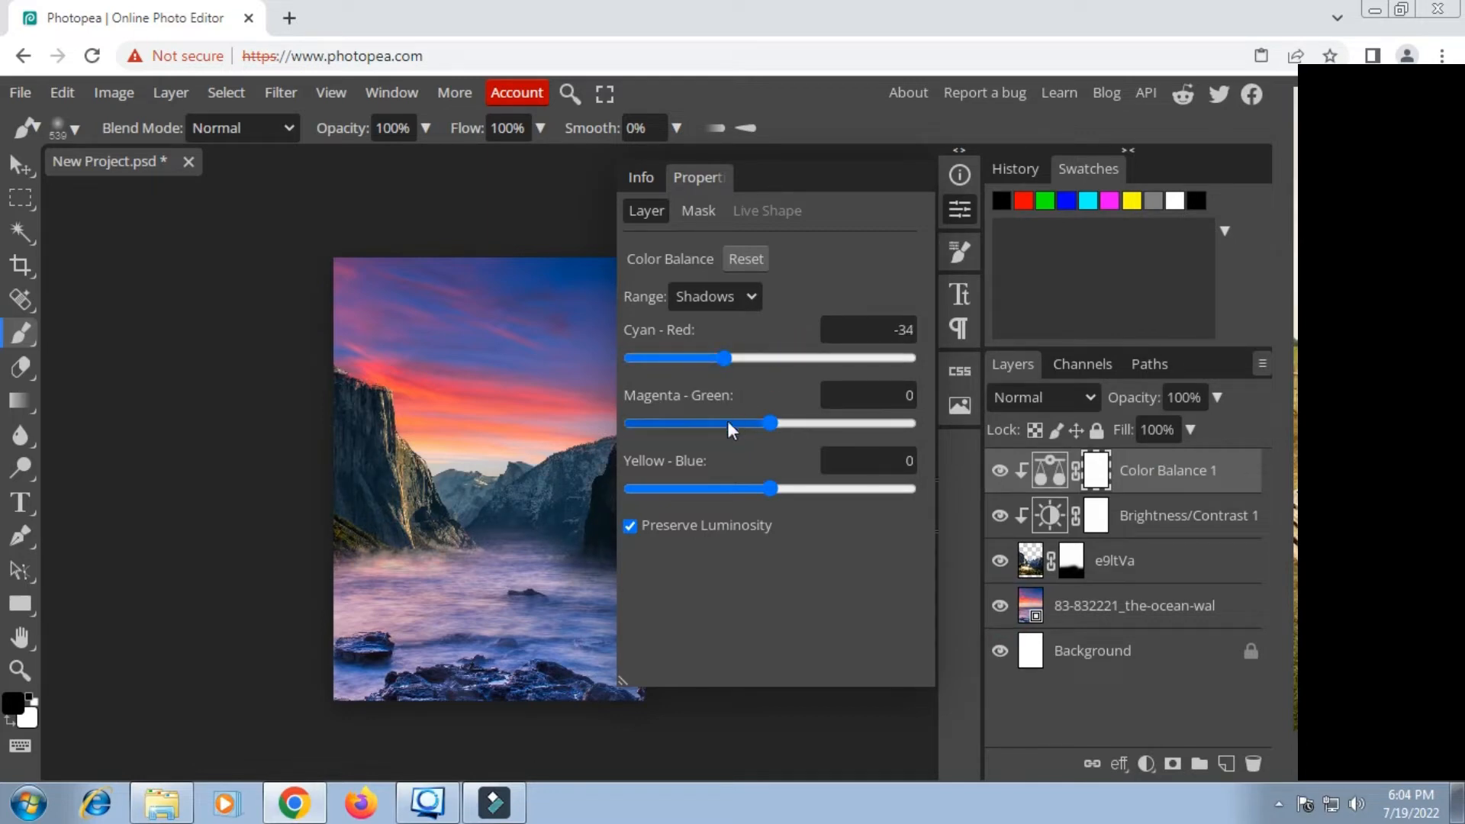
mouse_move(726, 419)
left_mouse_down()
mouse_move(760, 427)
mouse_move(703, 420)
mouse_move(746, 426)
left_mouse_up()
left_click(717, 361)
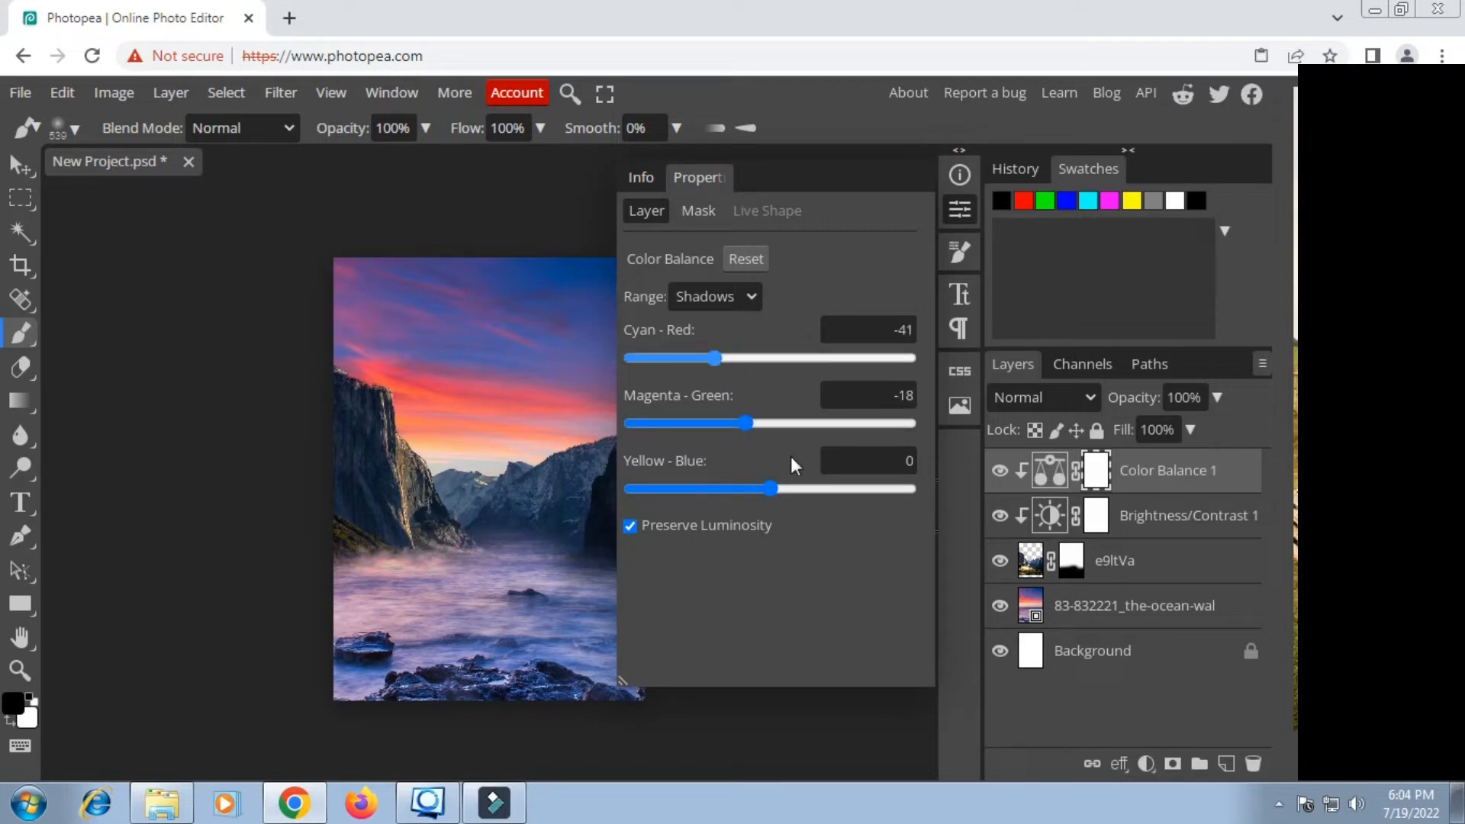
left_click_drag(767, 482, 807, 488)
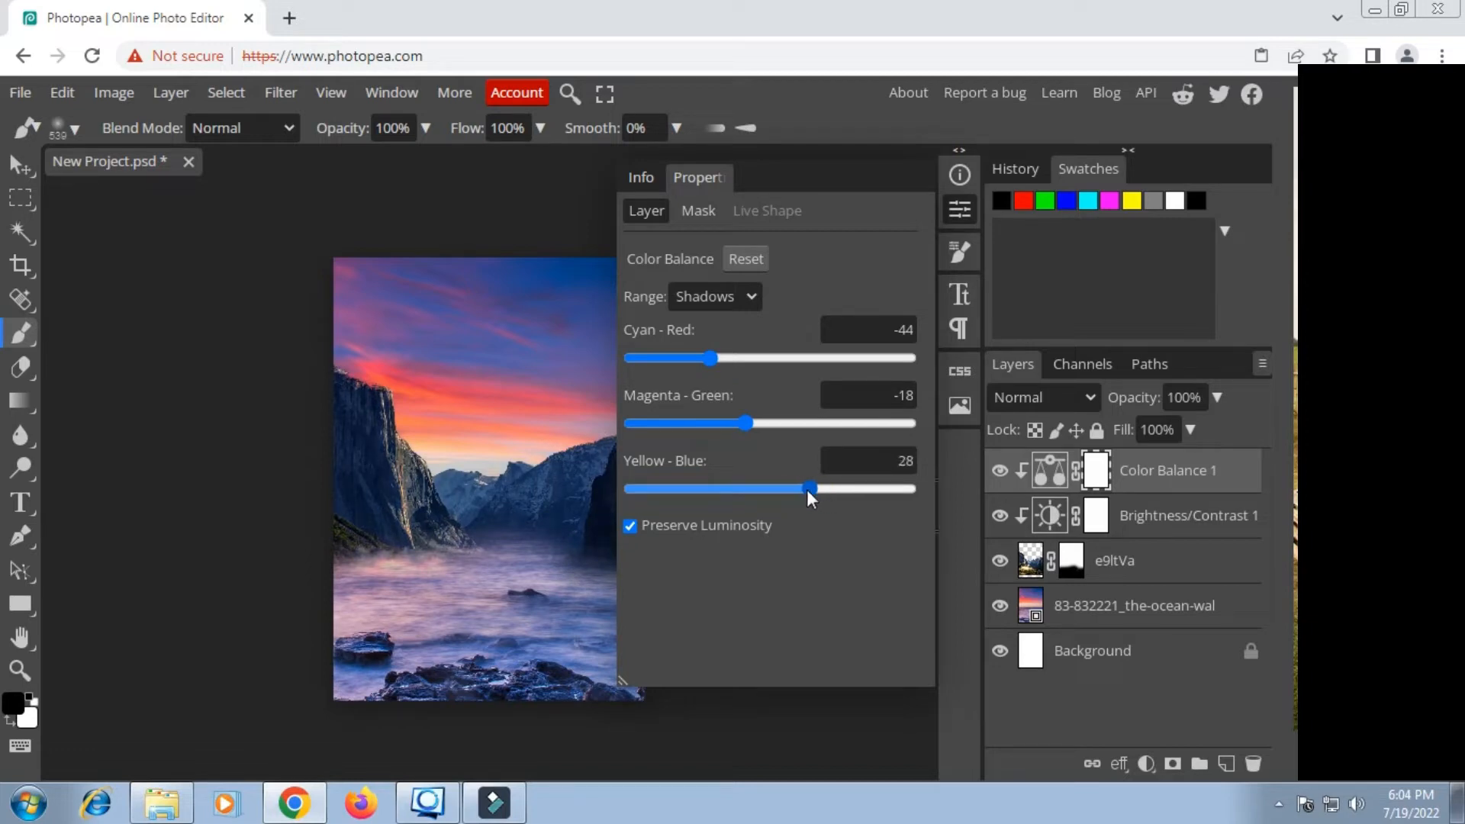
left_click(960, 205)
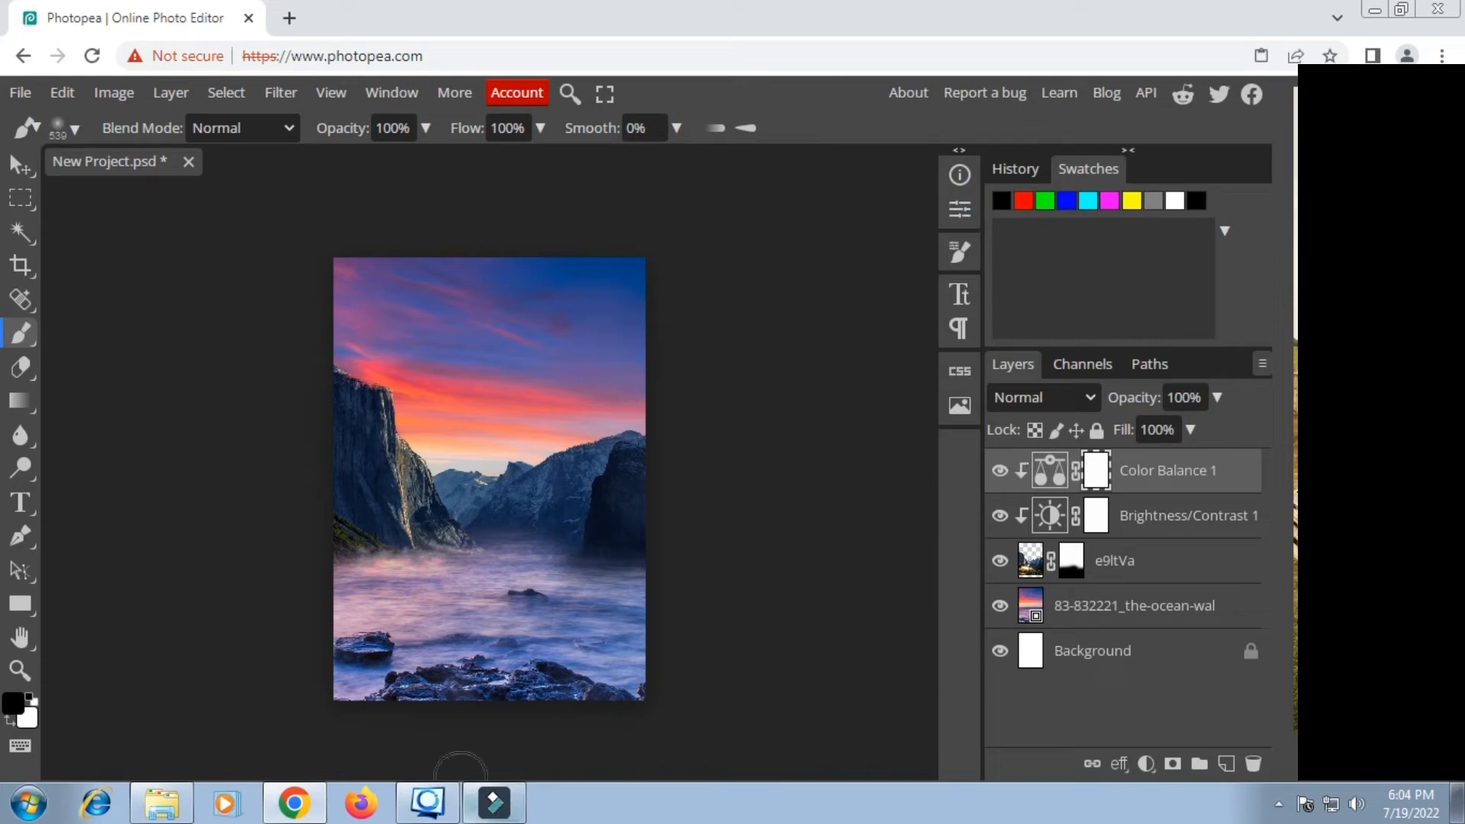
Step: Place the castle image Япония from the pictures folder as the topmost layer and accept its default 91.04% size
left_click(163, 808)
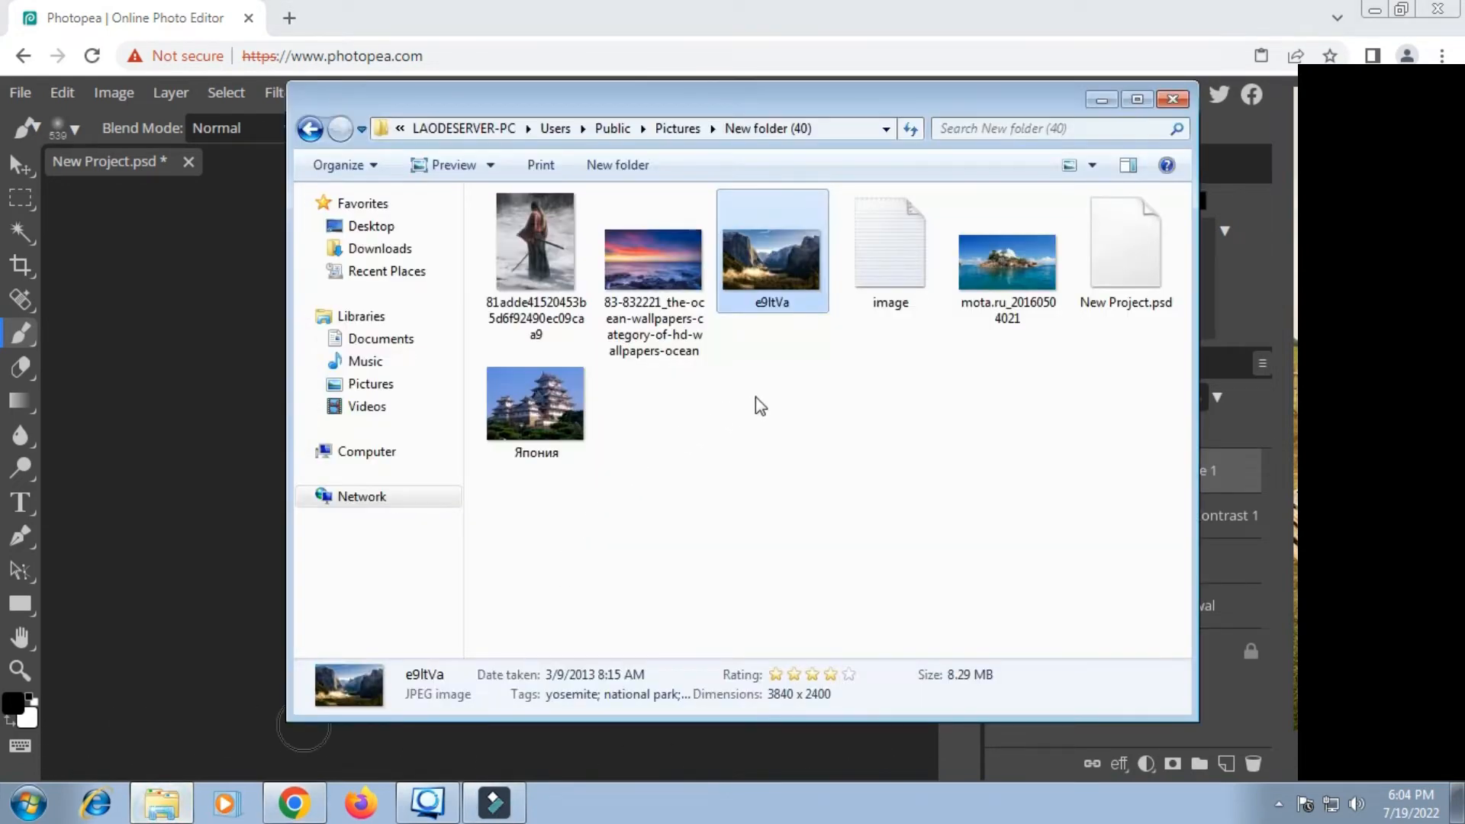
left_click(564, 410)
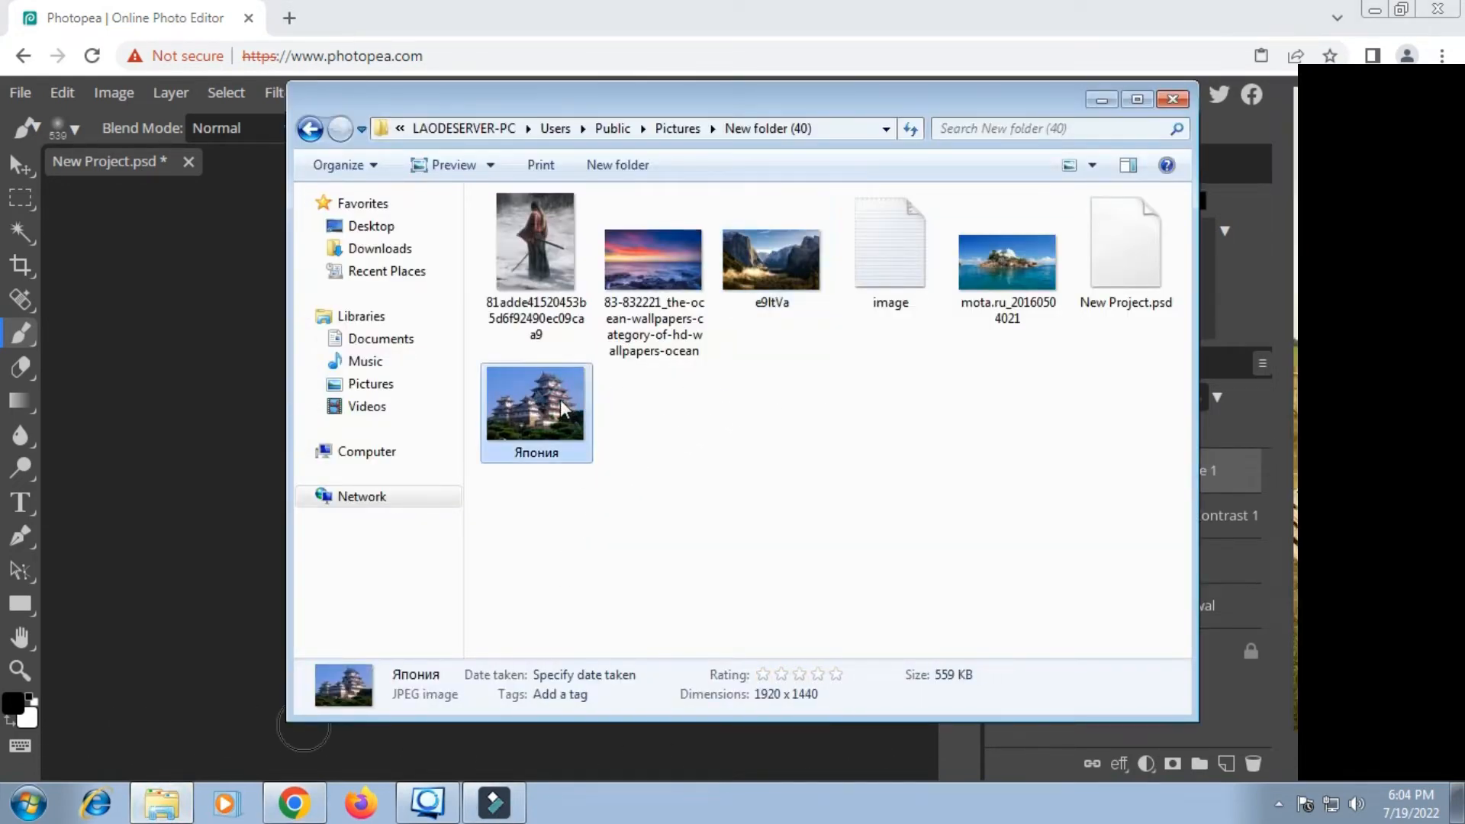
left_click(257, 460)
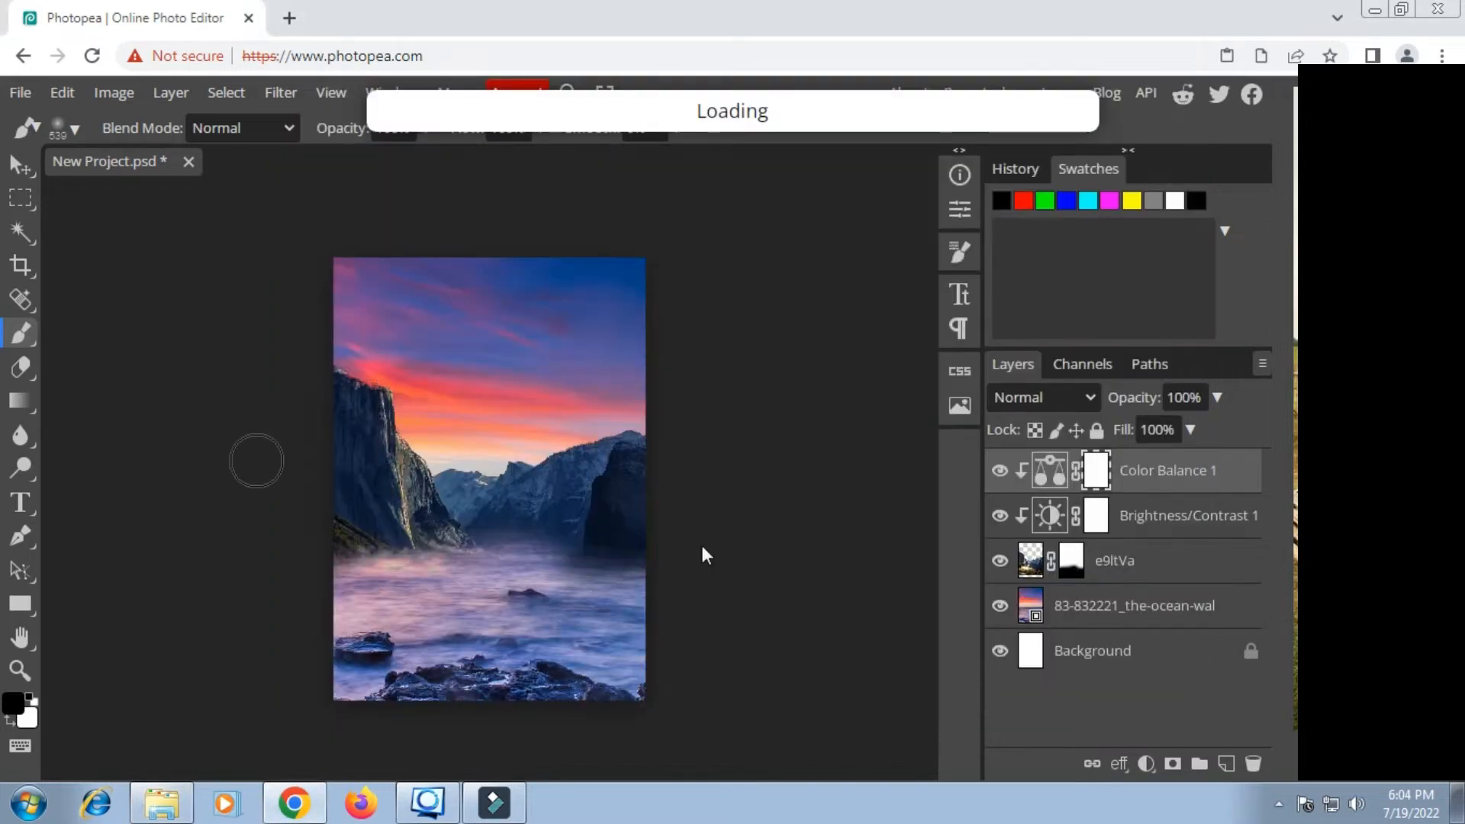
left_click(850, 133)
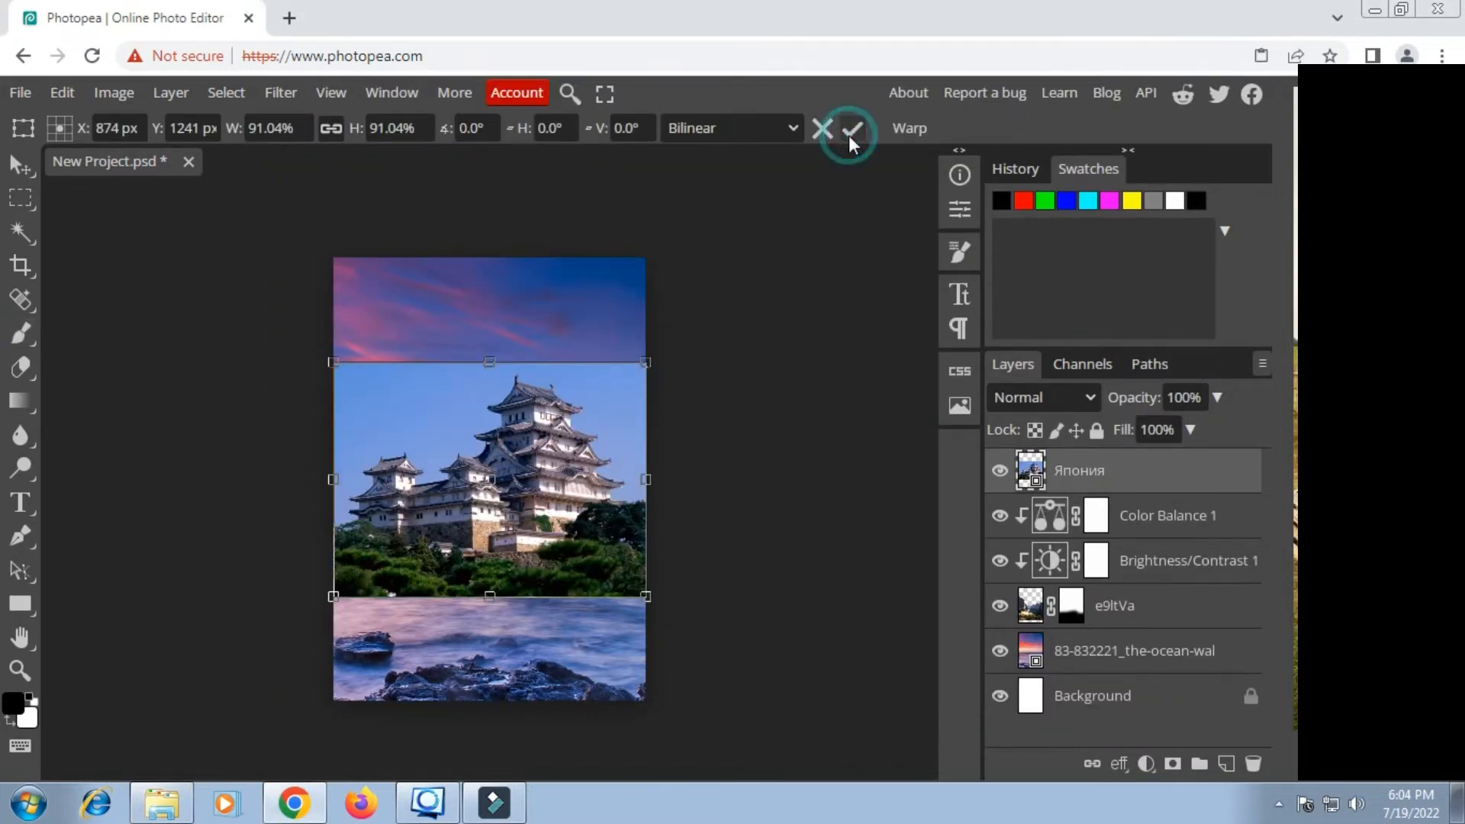
Step: In Magic Cut, mark the castle and surrounding trees as foreground, neutralizing the background mark on the trees at the photo's edge
left_click(236, 98)
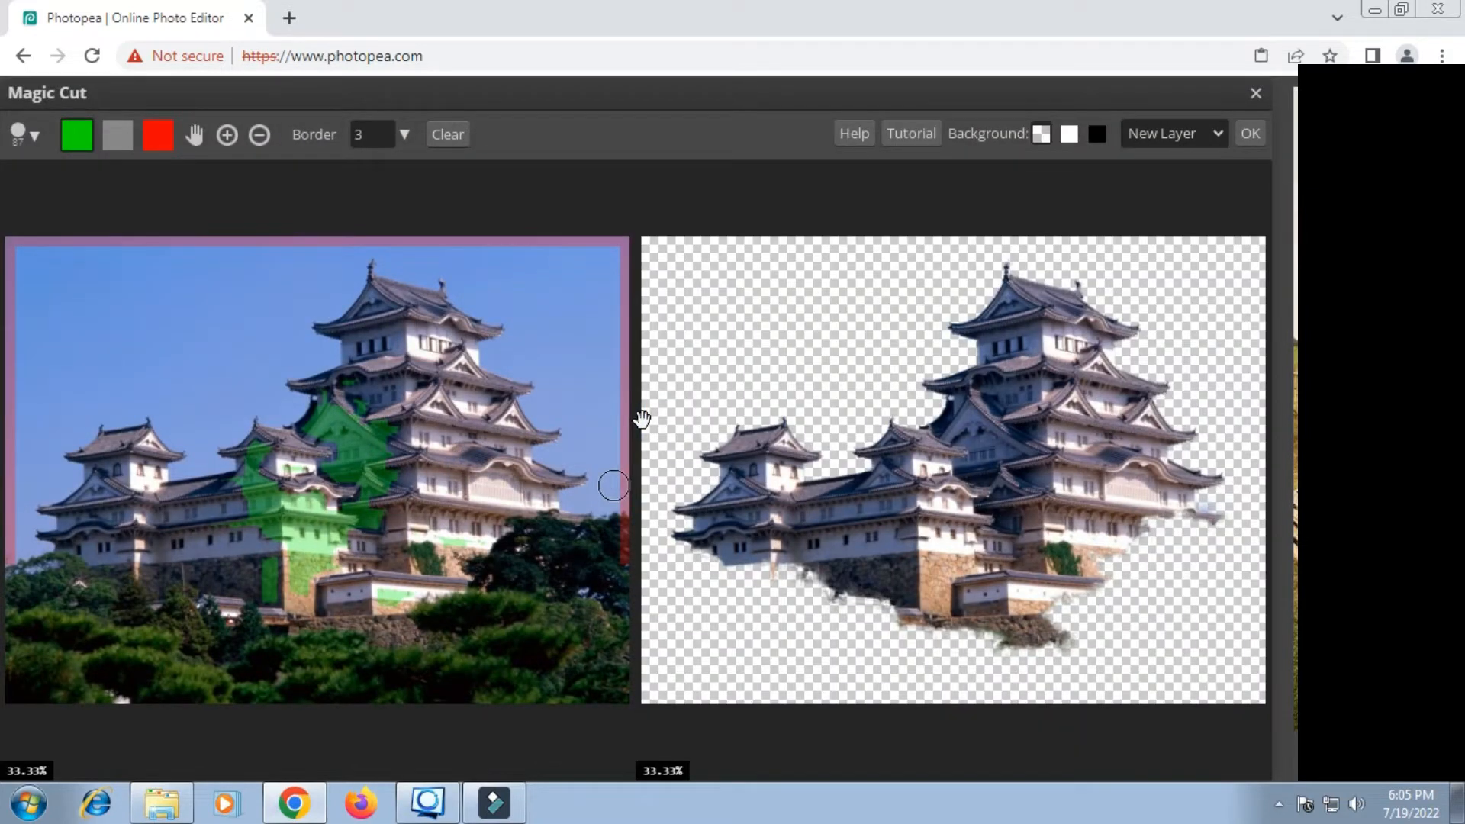
left_click(127, 133)
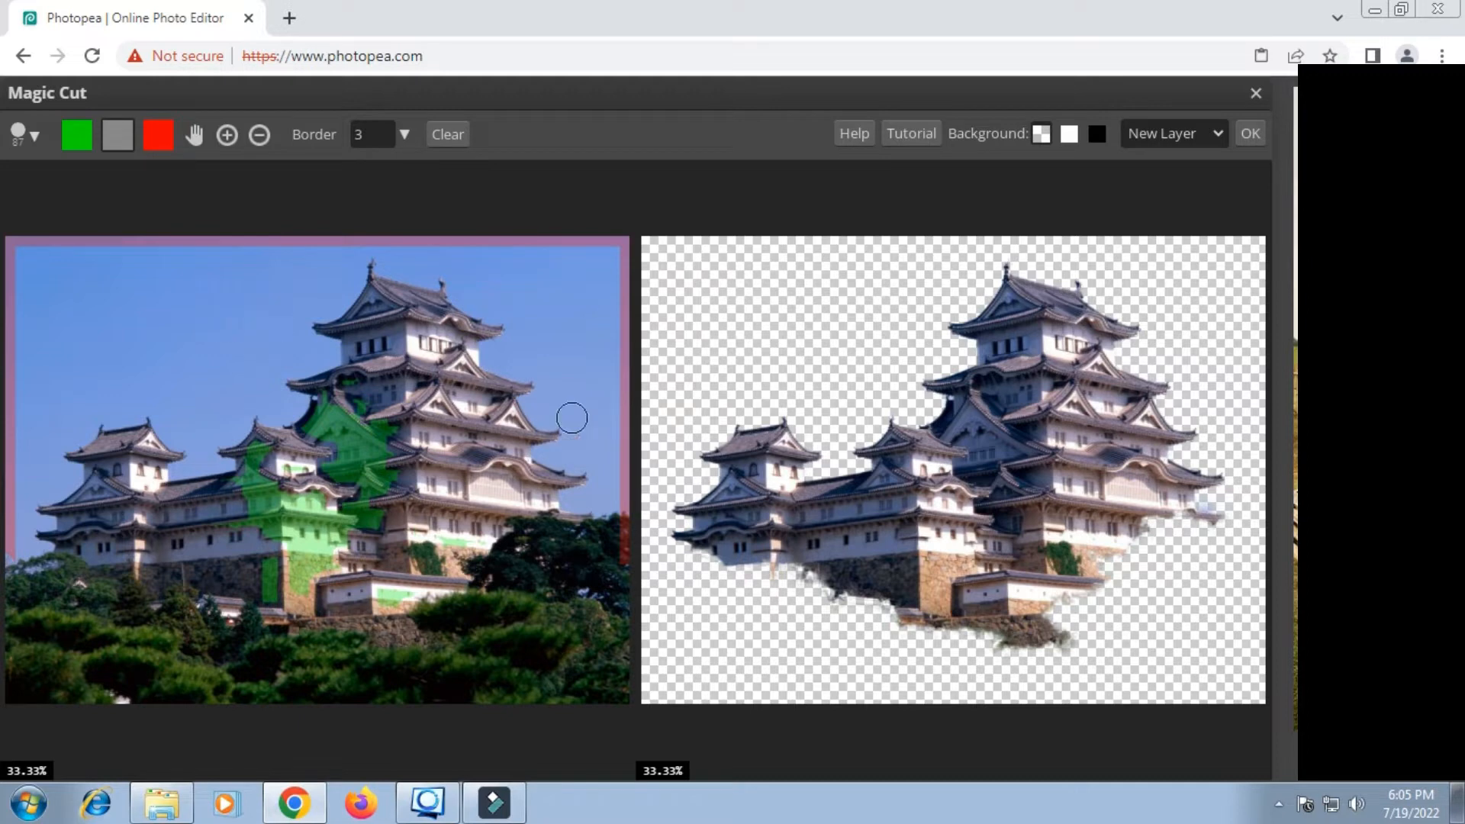
left_click_drag(631, 507, 600, 595)
left_click(77, 135)
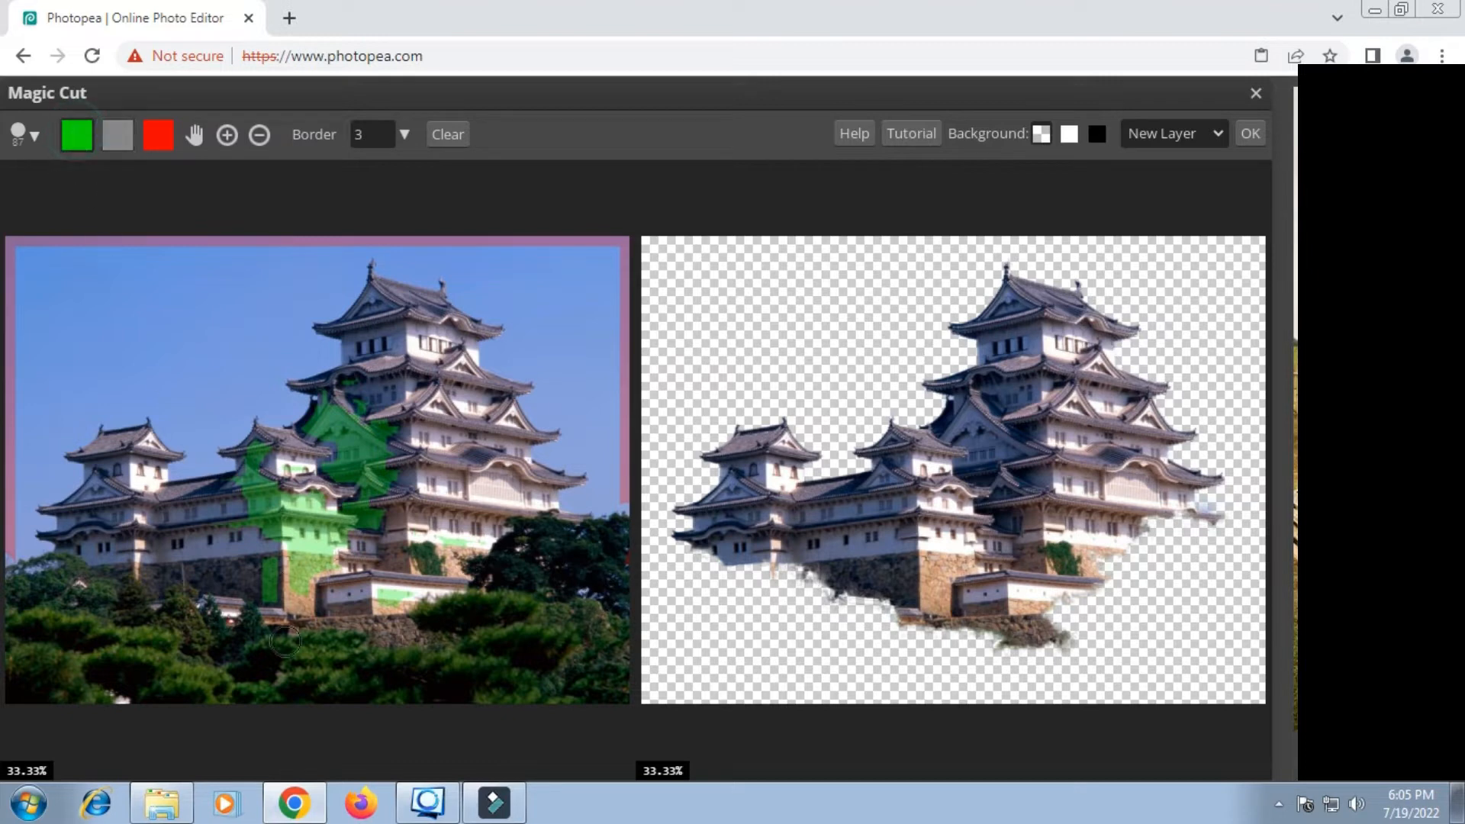
left_click_drag(283, 647, 369, 657)
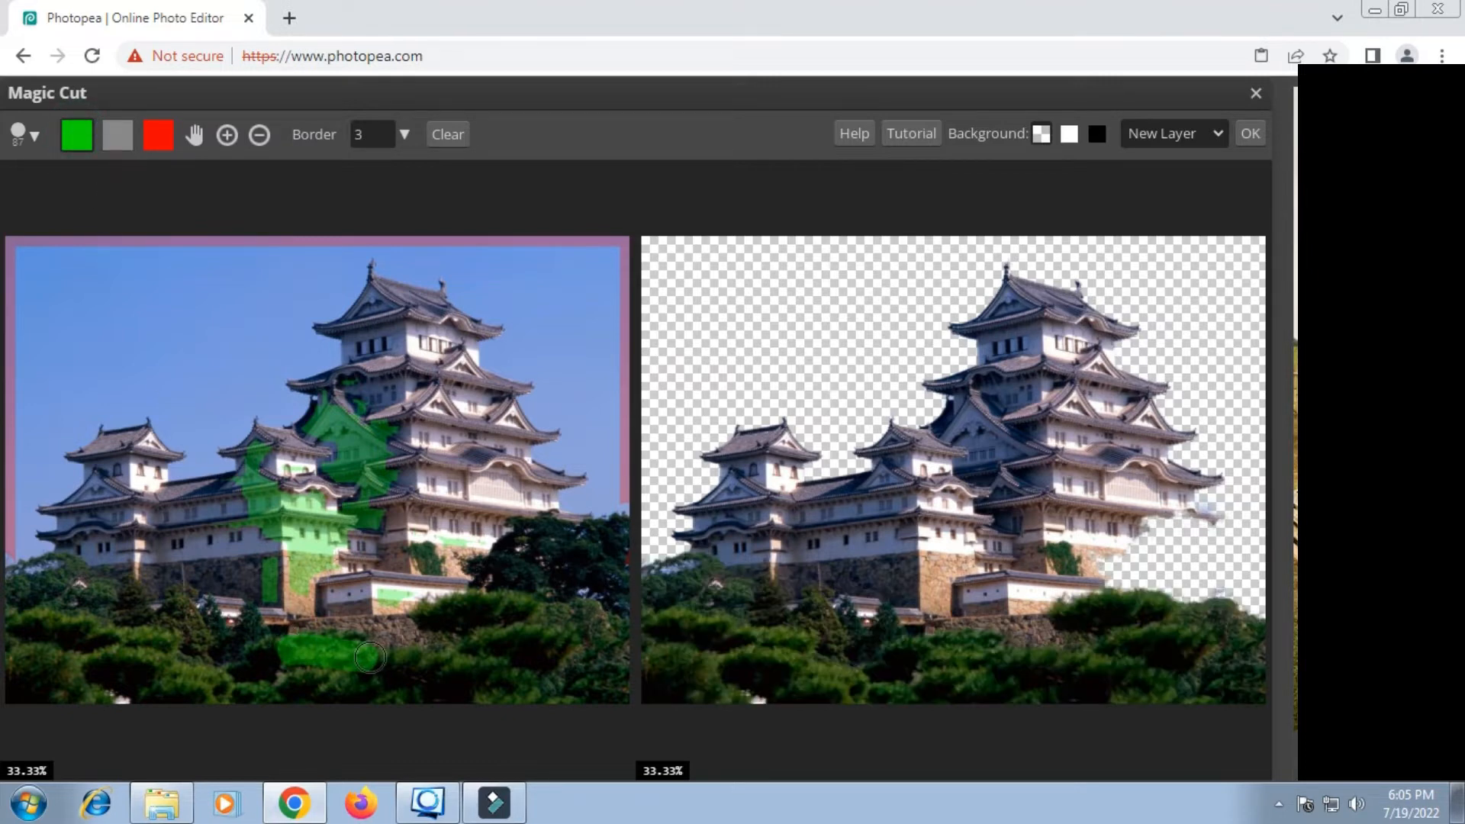
left_click_drag(526, 576, 595, 577)
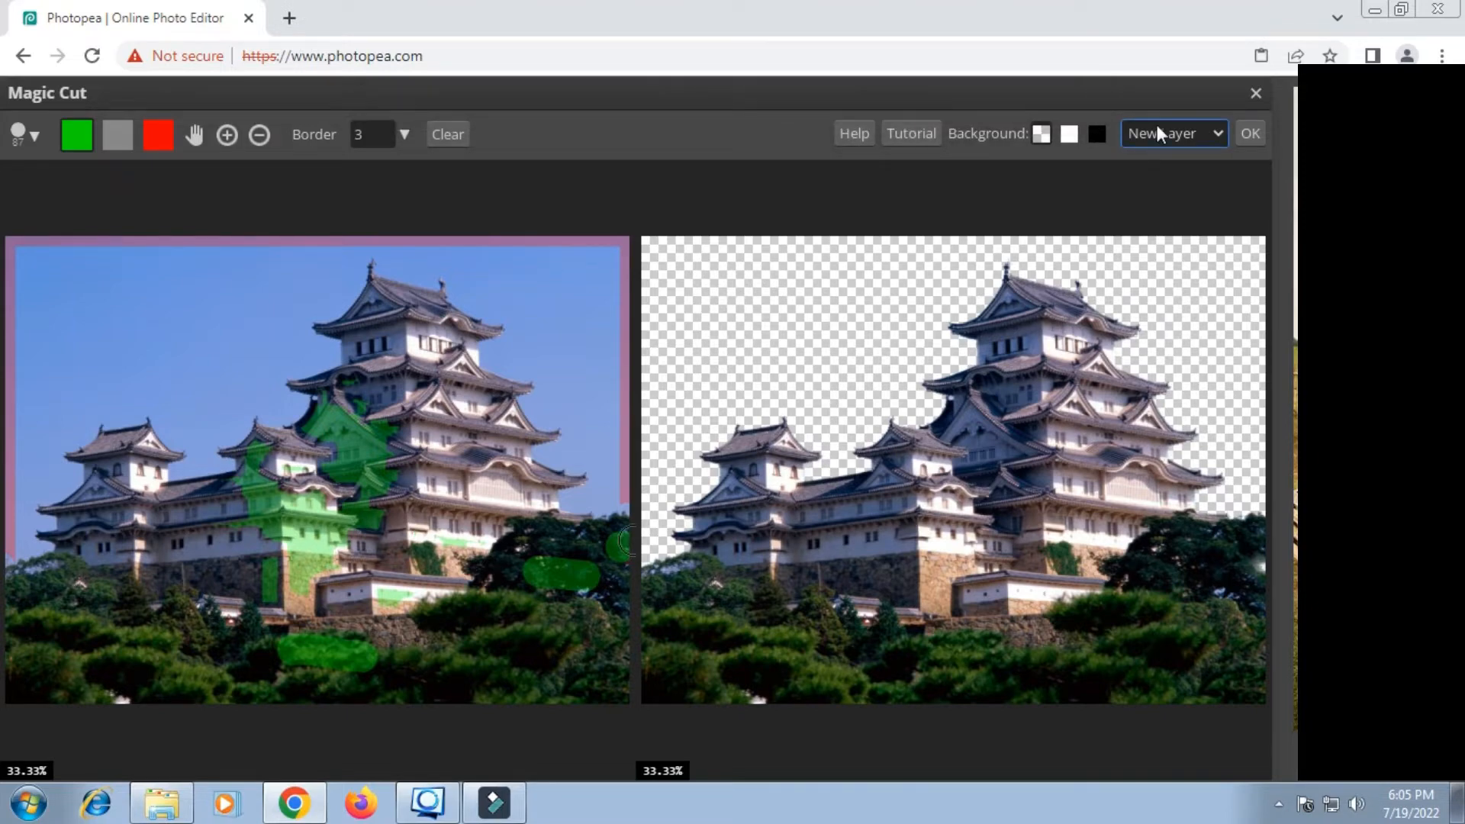
Step: Output the castle cutout to a new layer and delete the original uncut castle layer
left_click(1249, 134)
left_click(1083, 505)
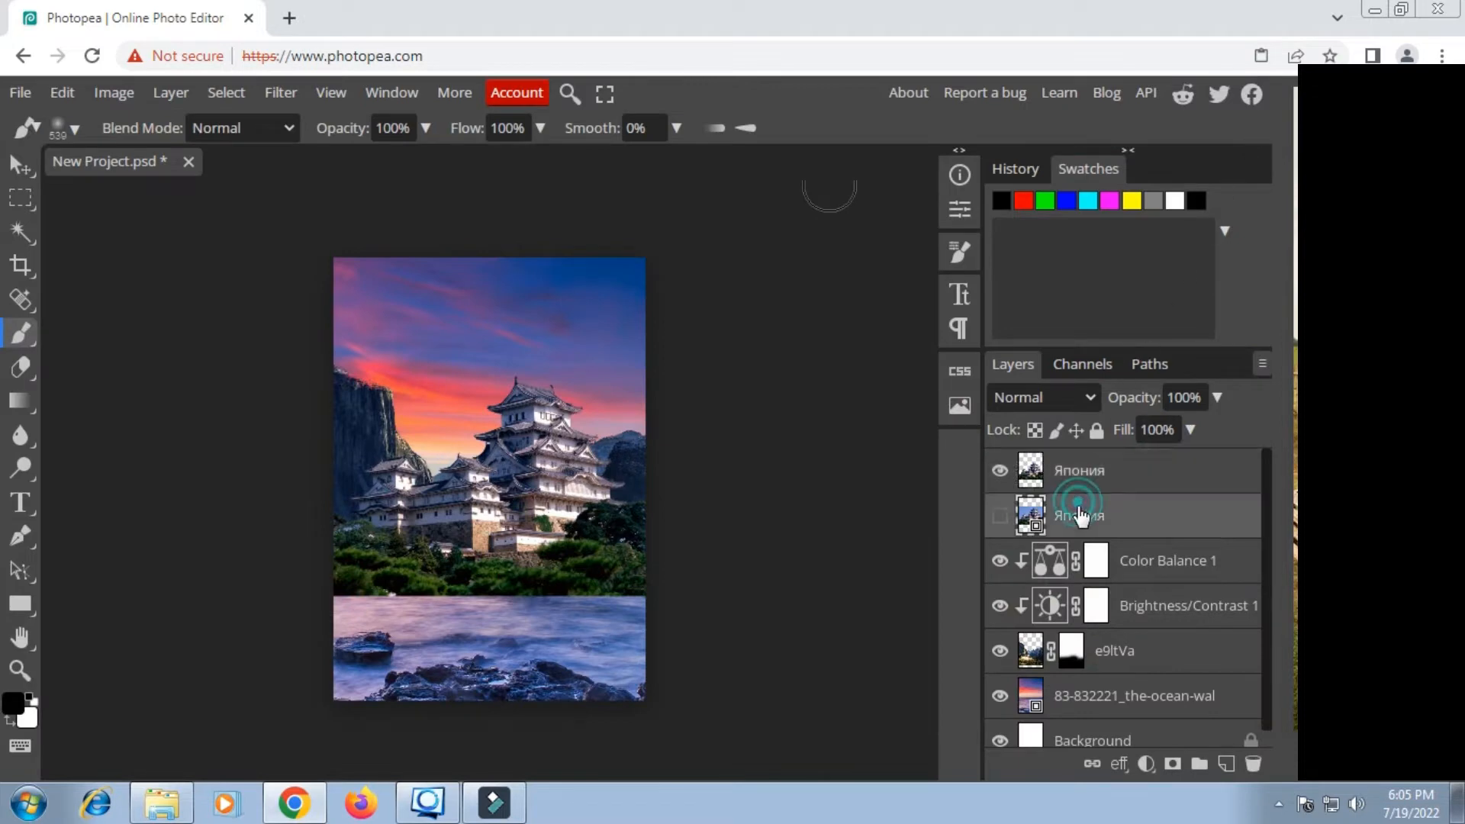
left_click(1252, 764)
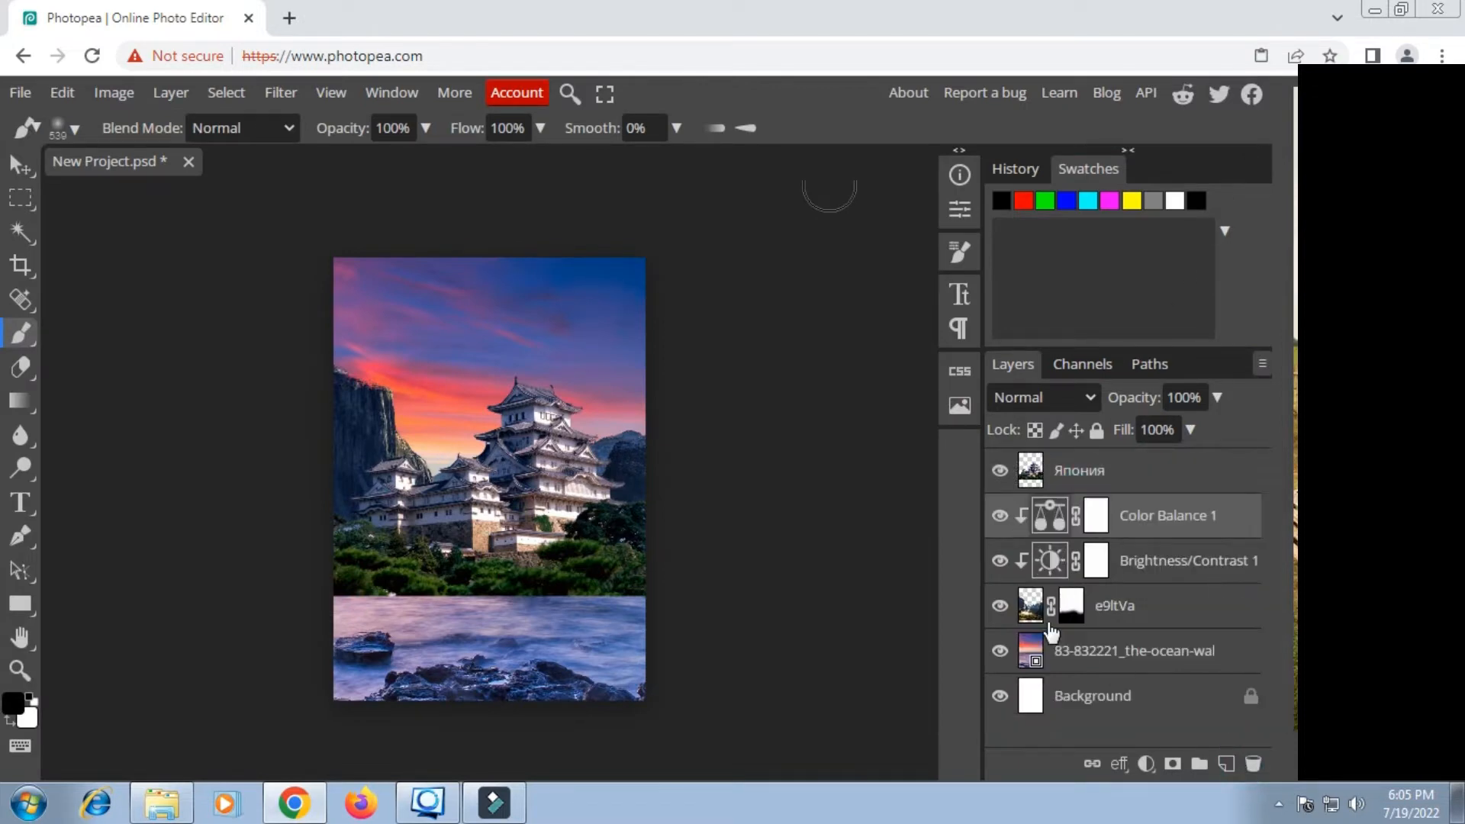
Step: Scale the castle cutout layer Япония to 25% in width and height with Free Transform
left_click(22, 197)
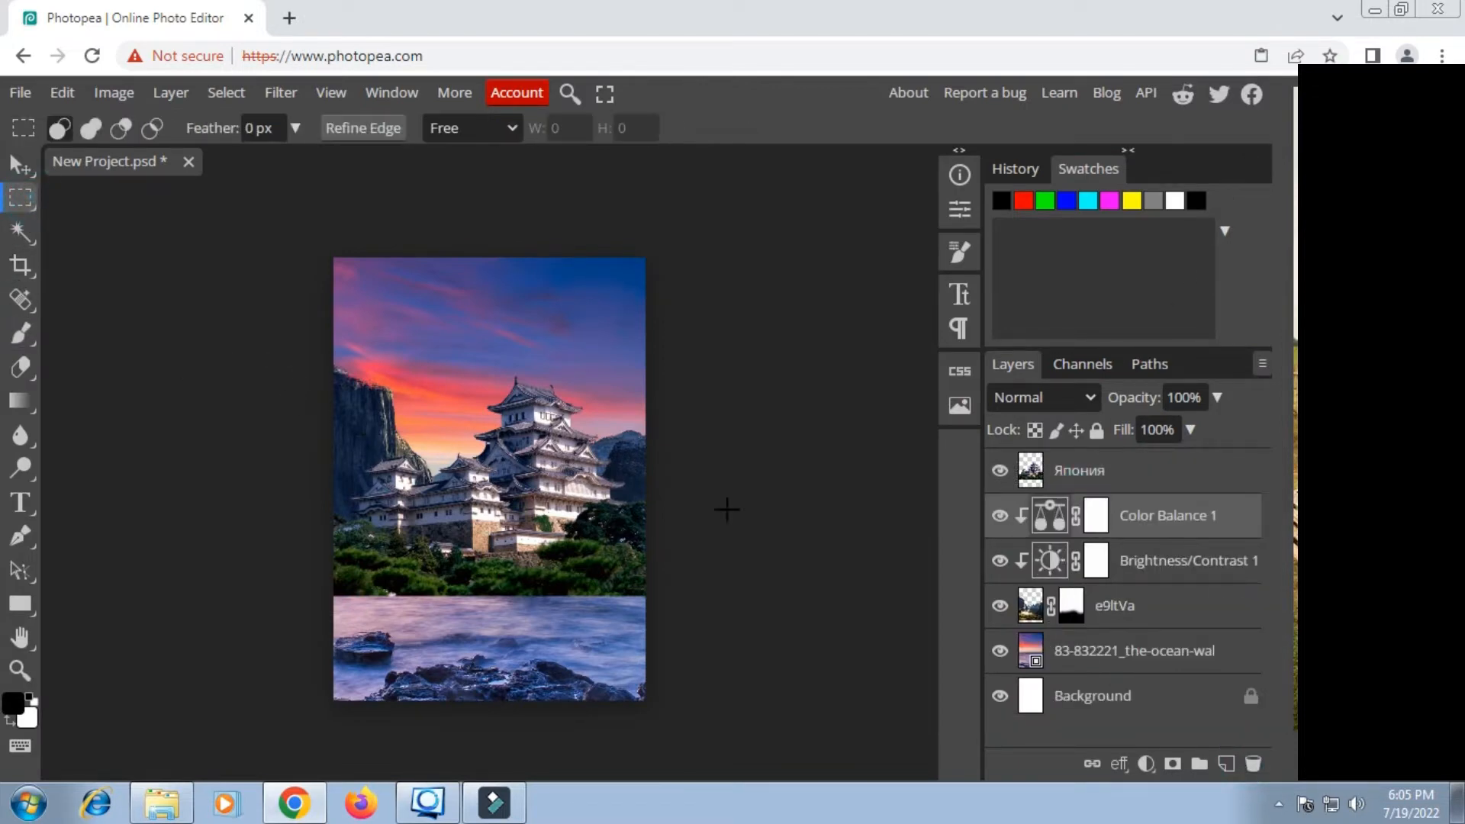
left_click(1156, 477)
right_click(473, 480)
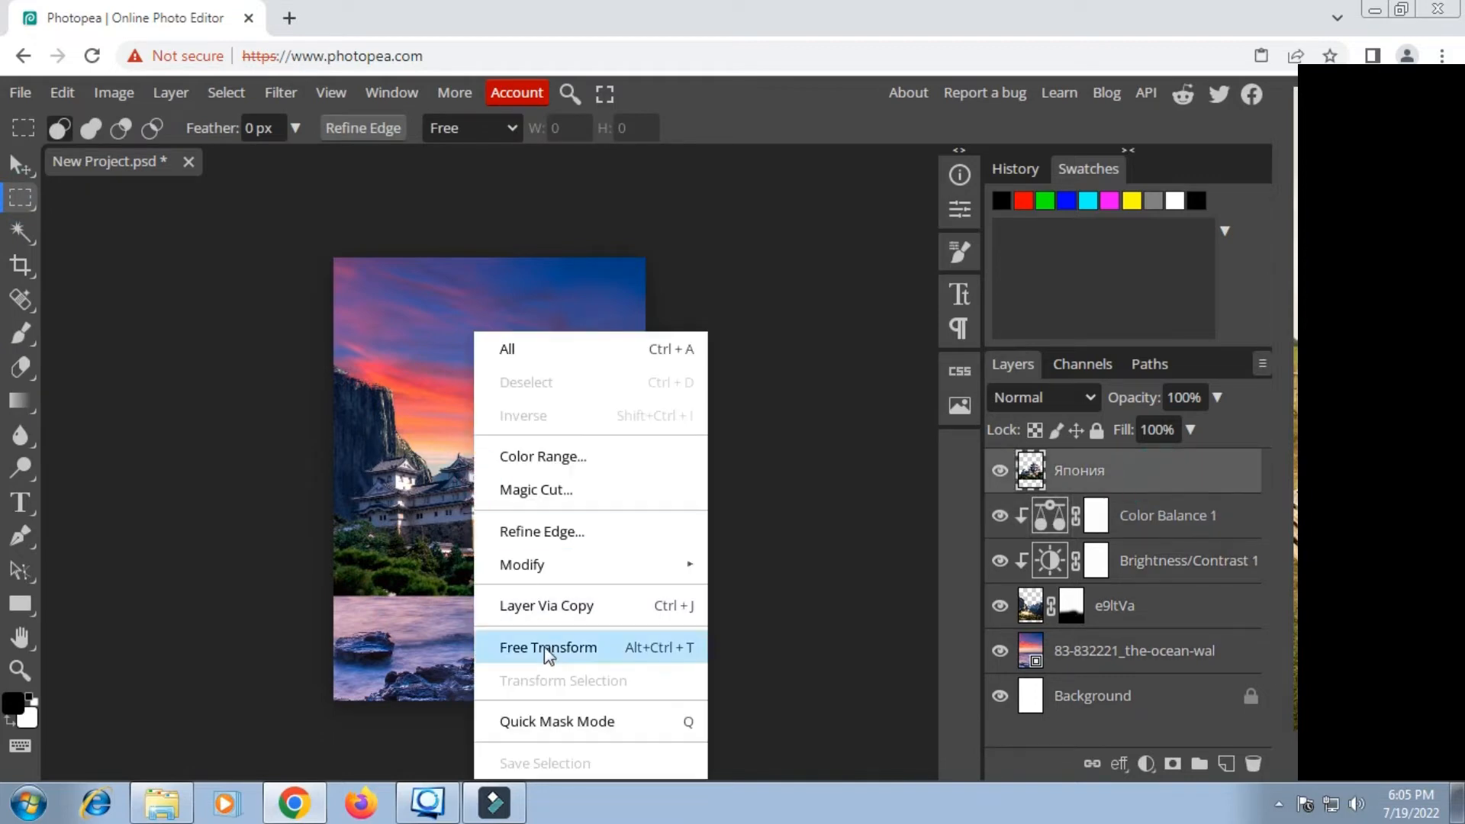
left_click(544, 647)
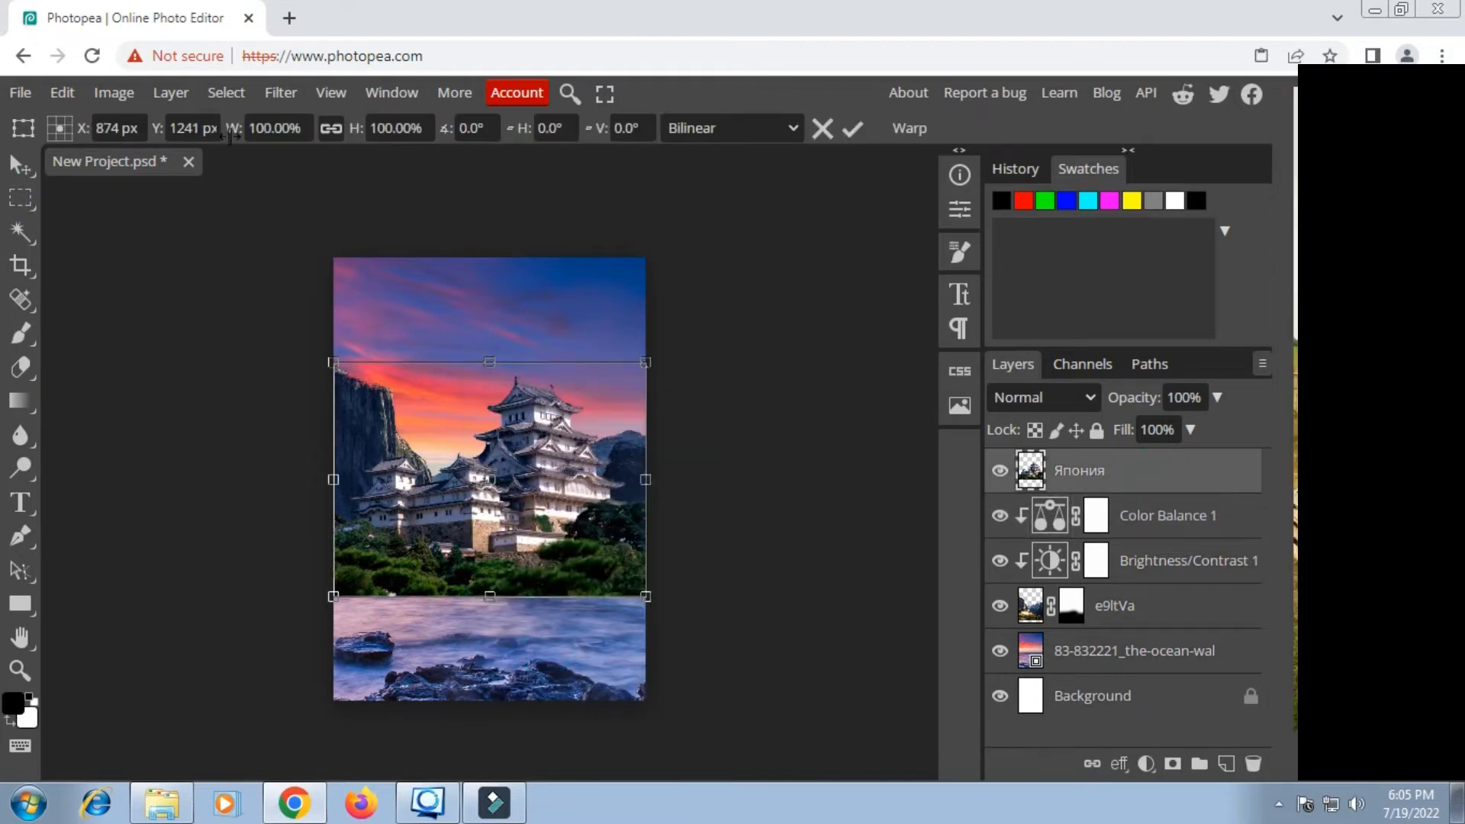
left_click_drag(231, 127, 147, 141)
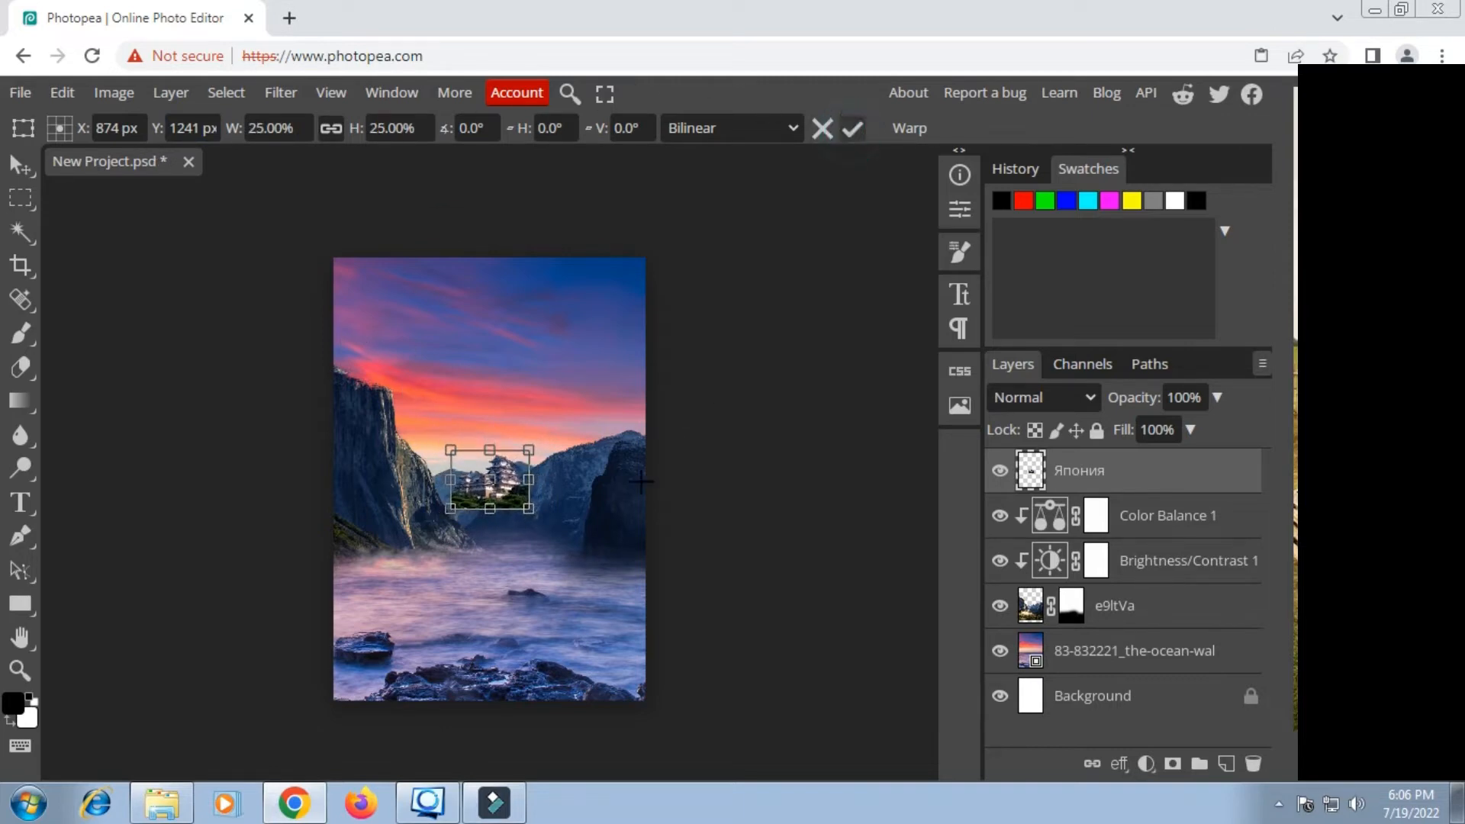
Step: Apply the transform and move the small castle to the foot of the far mountain slope, beside the dark cliff
scroll(537, 547, "up", 3)
scroll(537, 547, "up", 1)
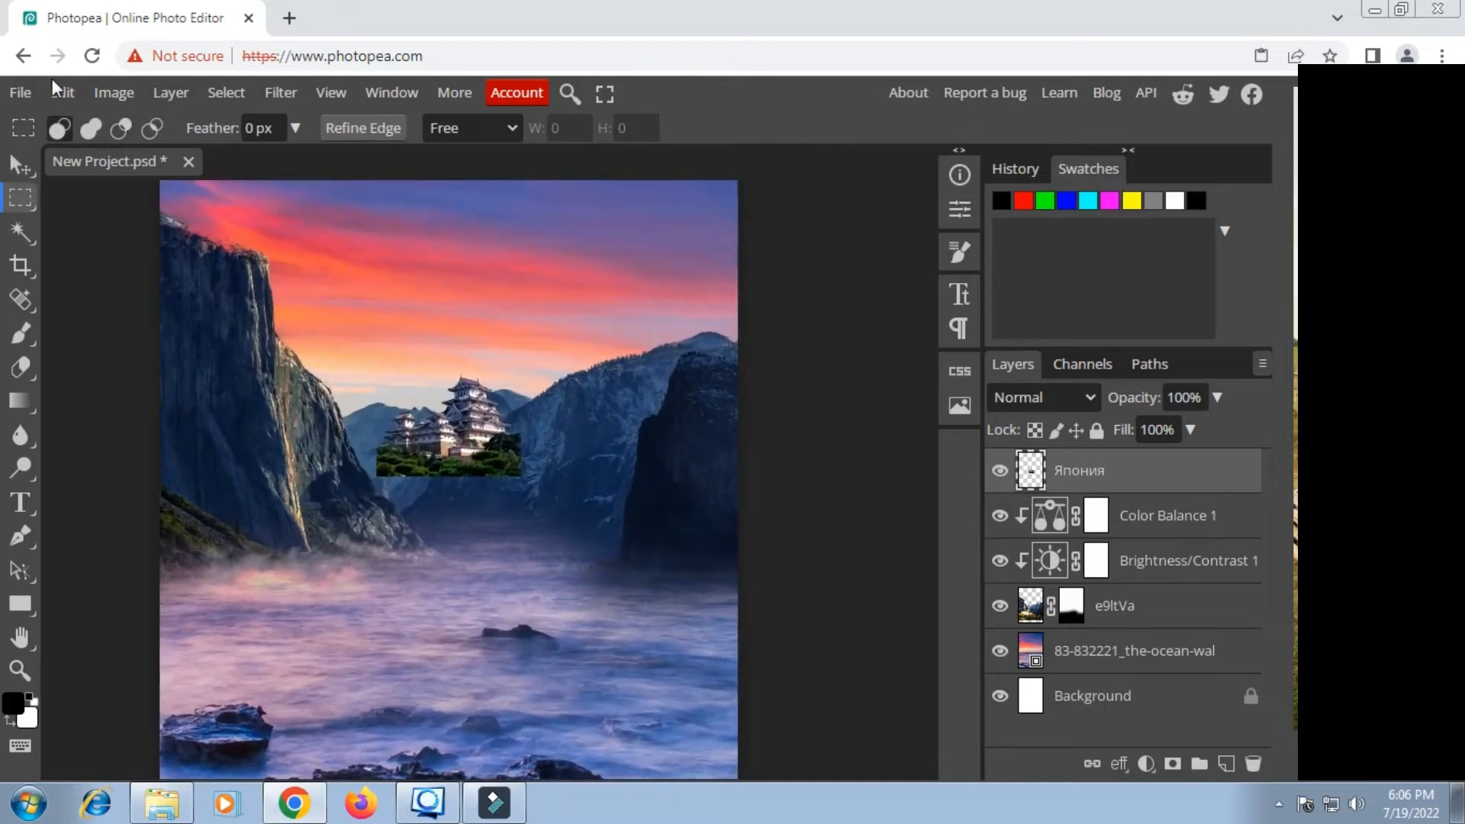
left_click(18, 162)
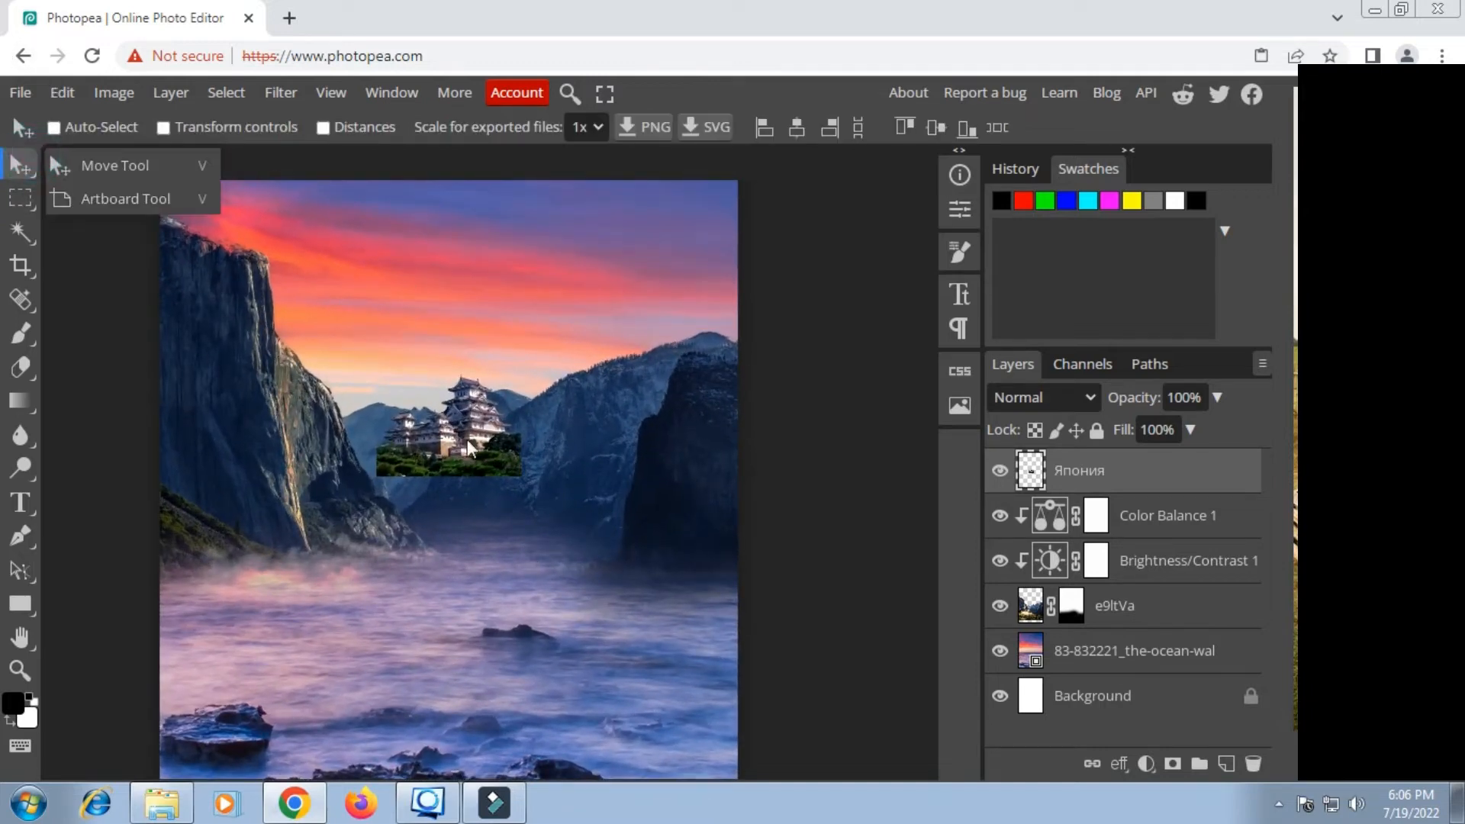
left_click_drag(467, 438, 569, 481)
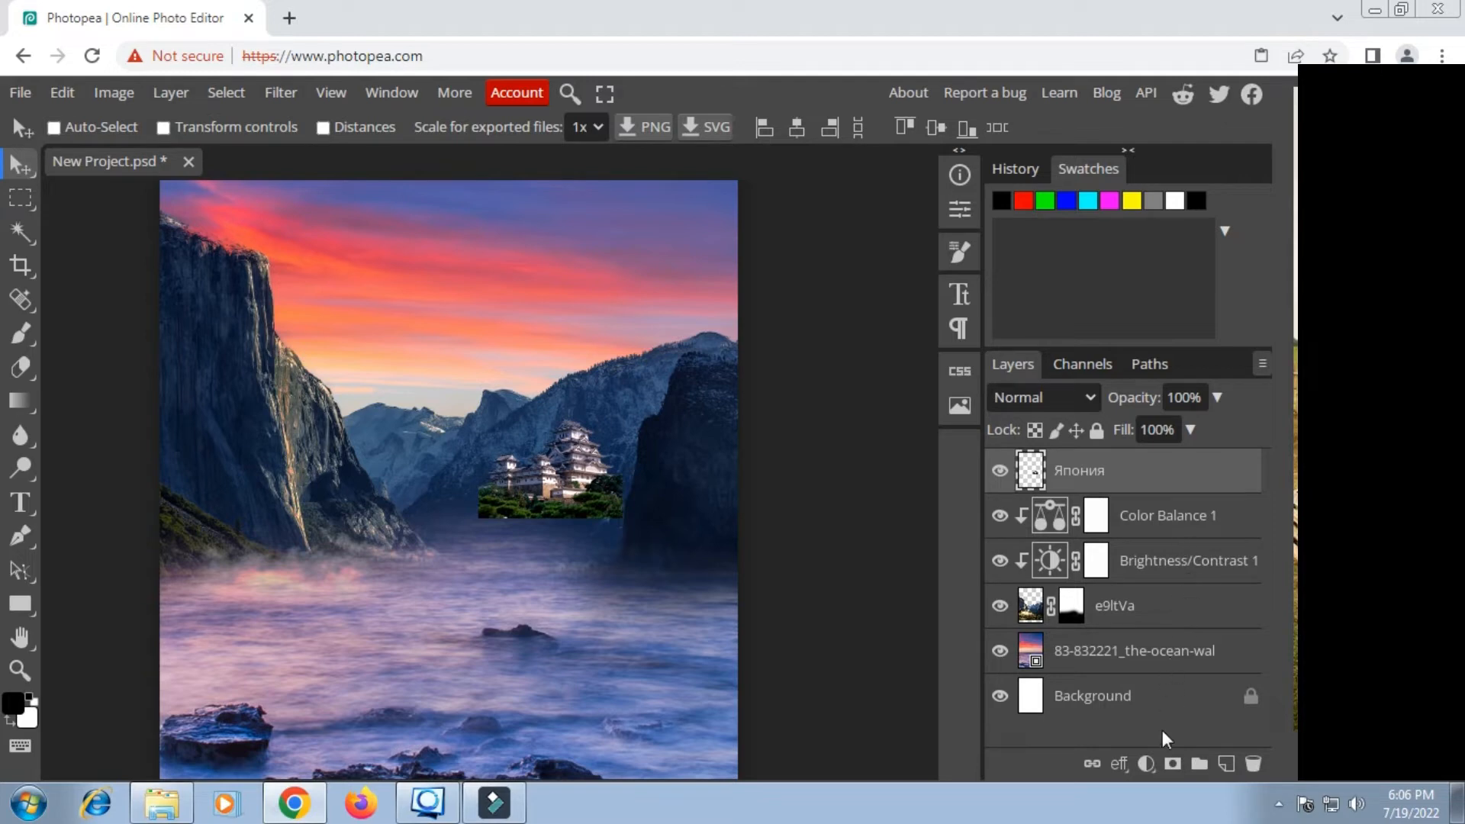
Step: Add a Brightness/Contrast adjustment clipped to the castle layer, with Brightness -96 and Contrast -39
left_click(1146, 765)
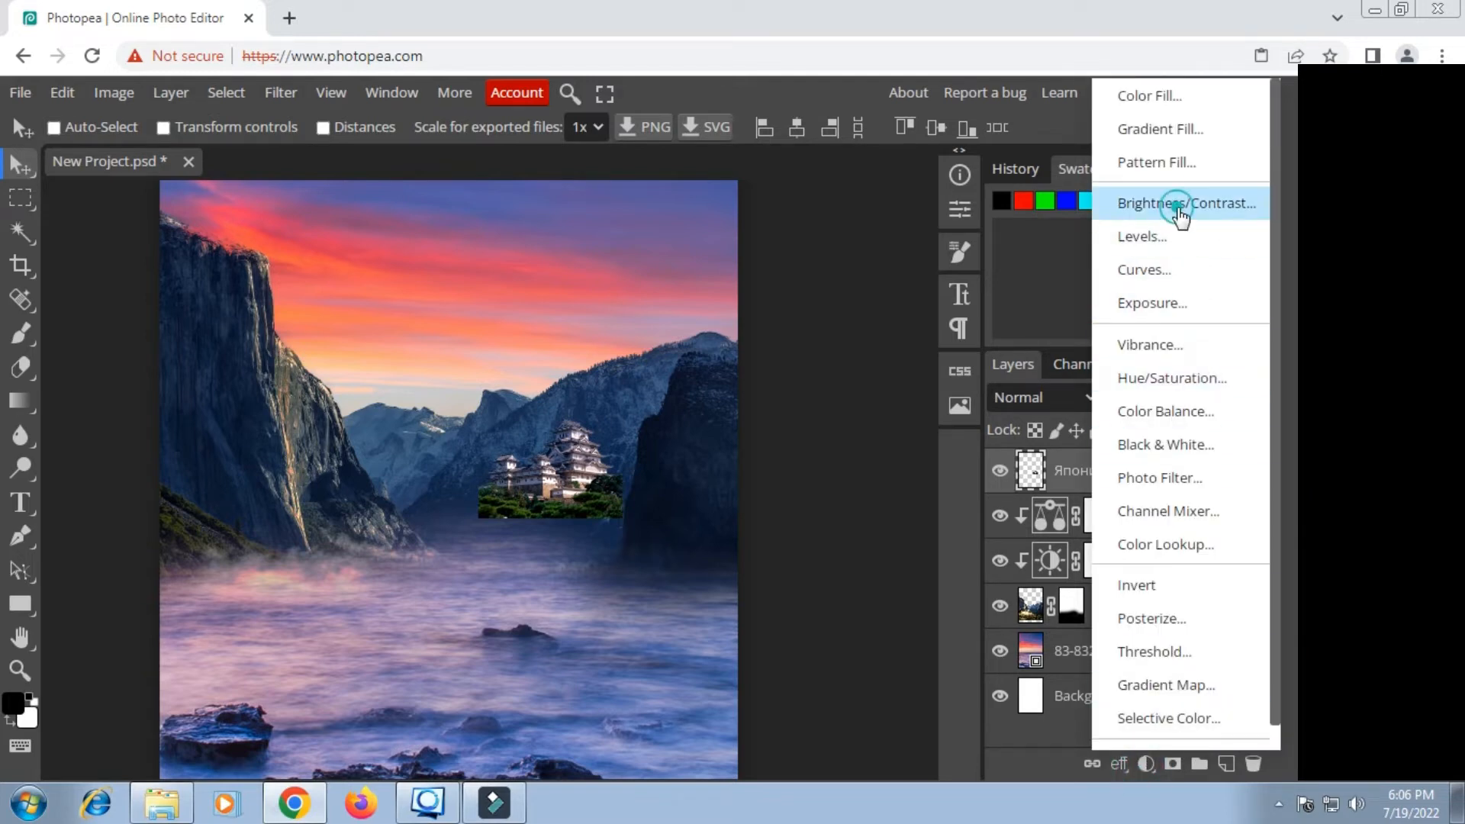
left_click(1181, 204)
right_click(1204, 482)
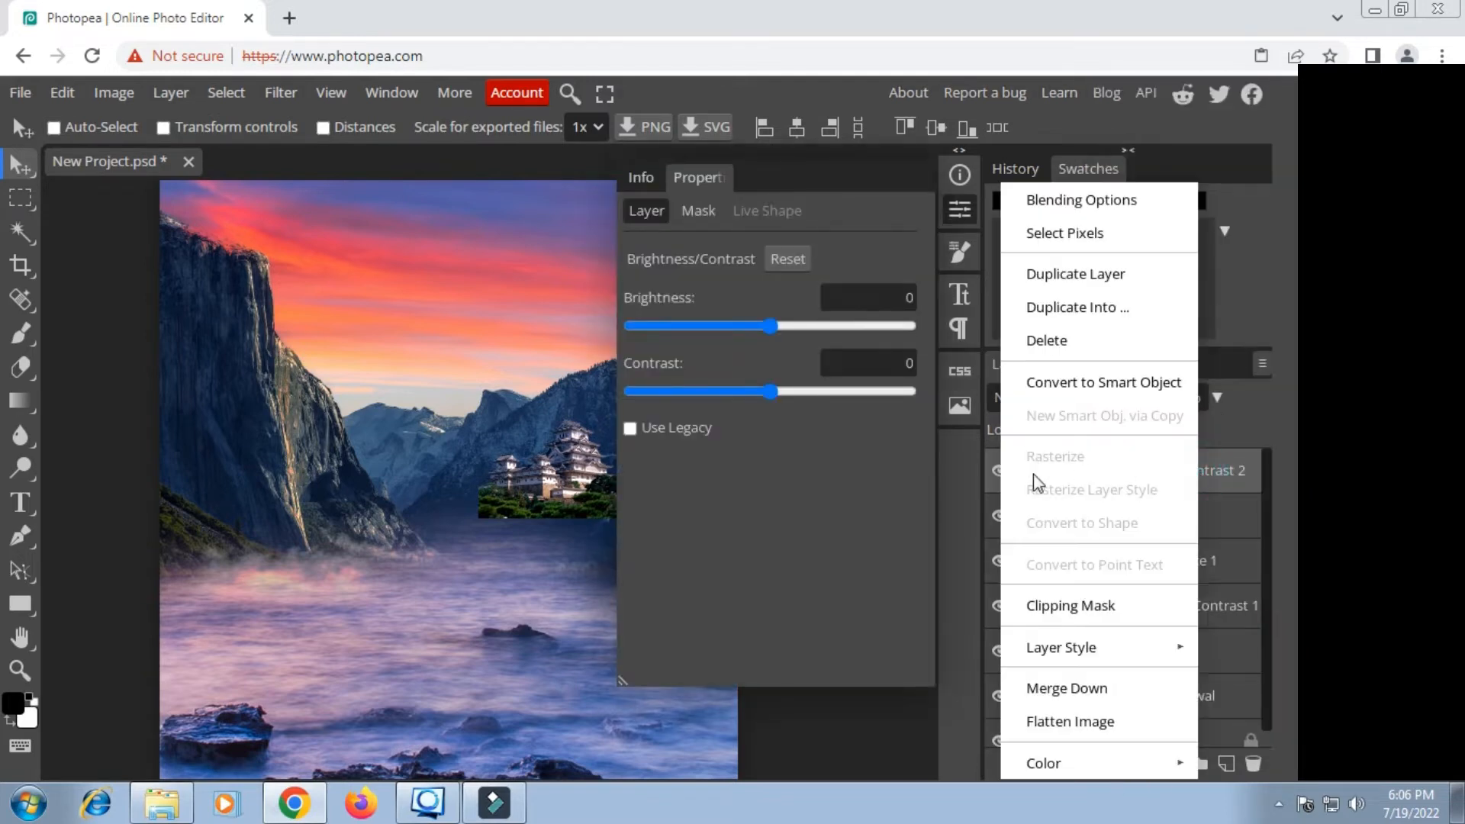
left_click(1043, 603)
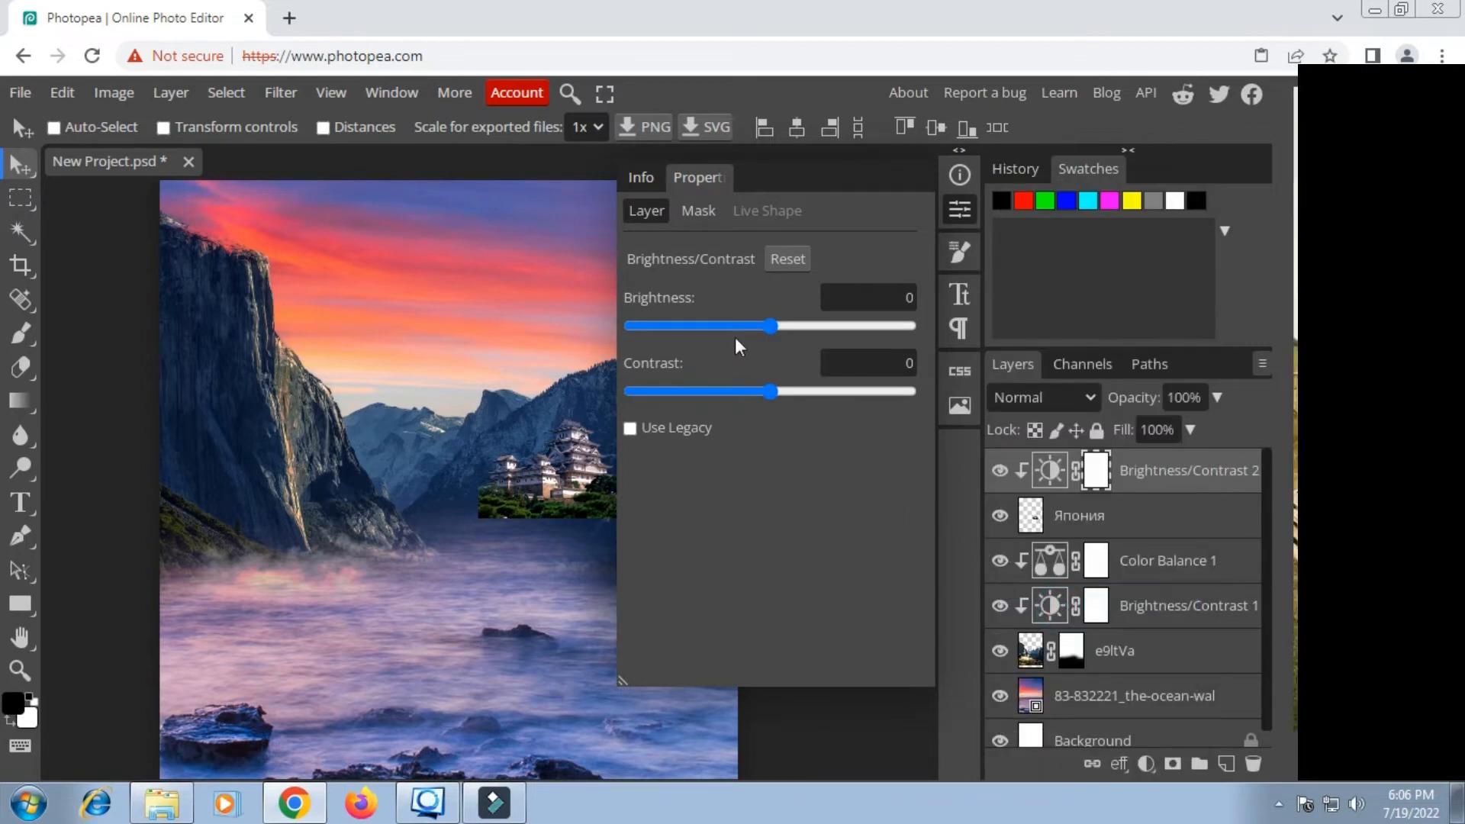
left_click(708, 325)
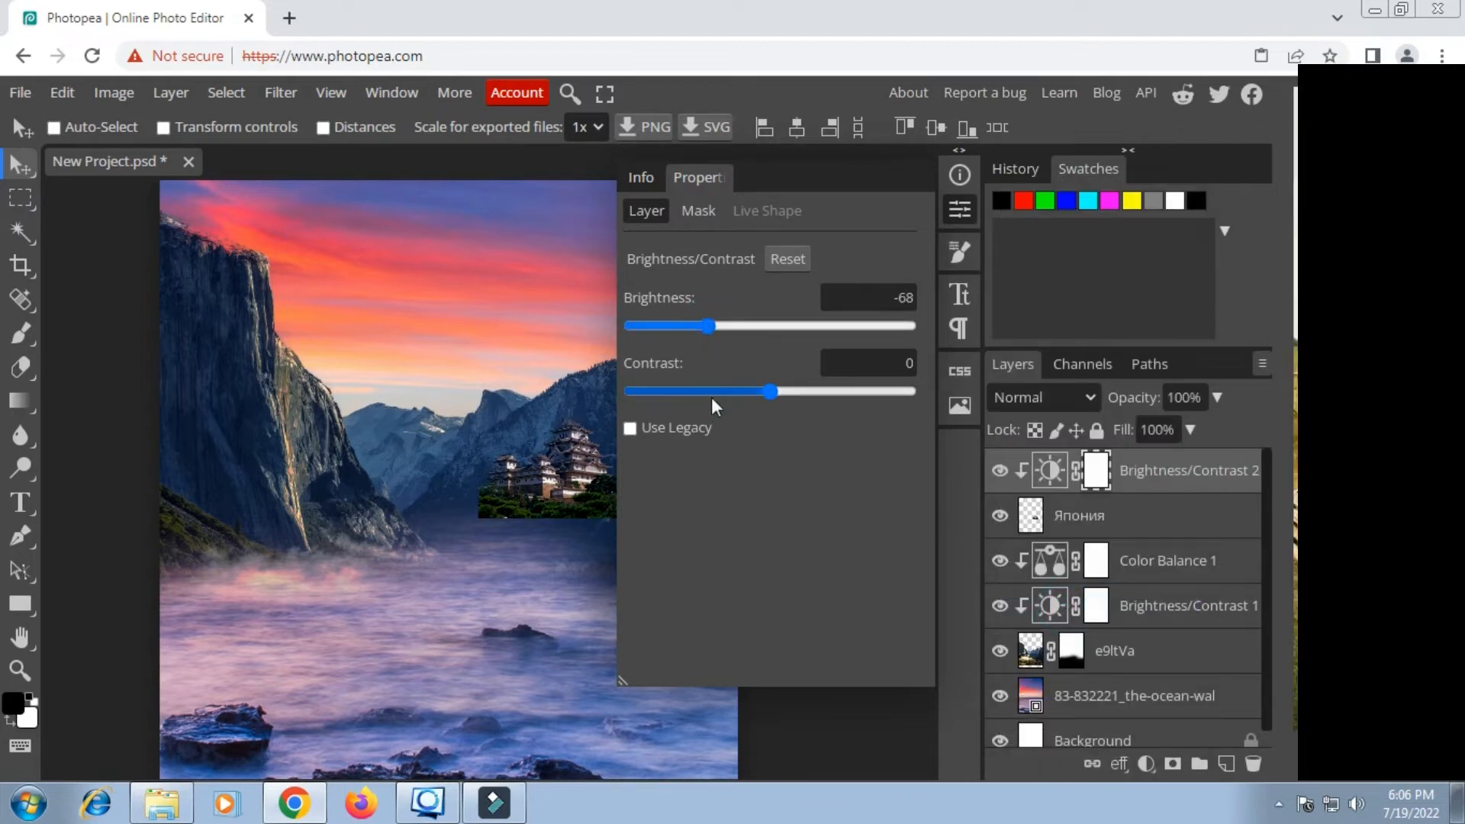
left_click_drag(721, 390, 716, 389)
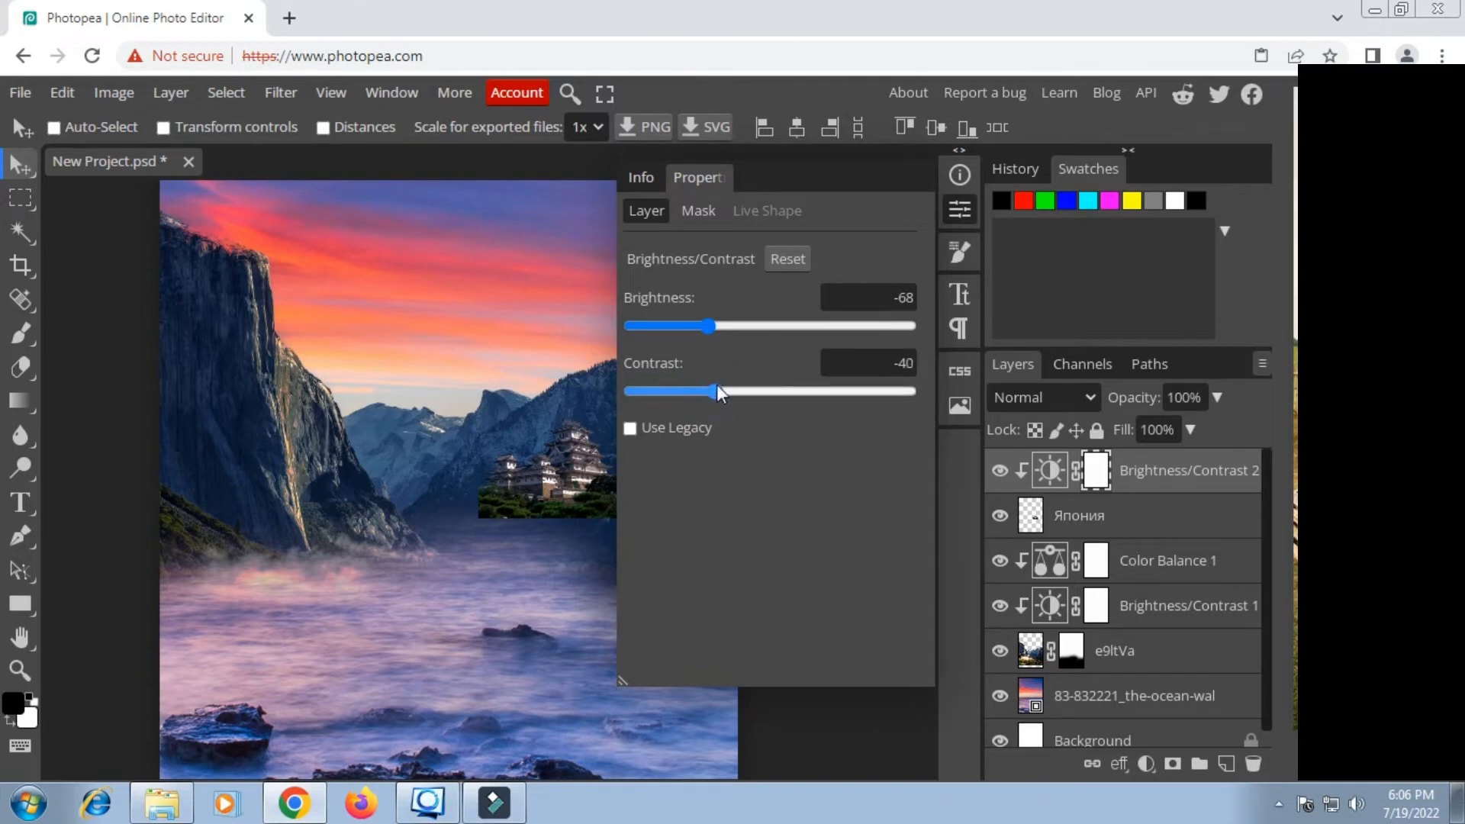
left_click(682, 327)
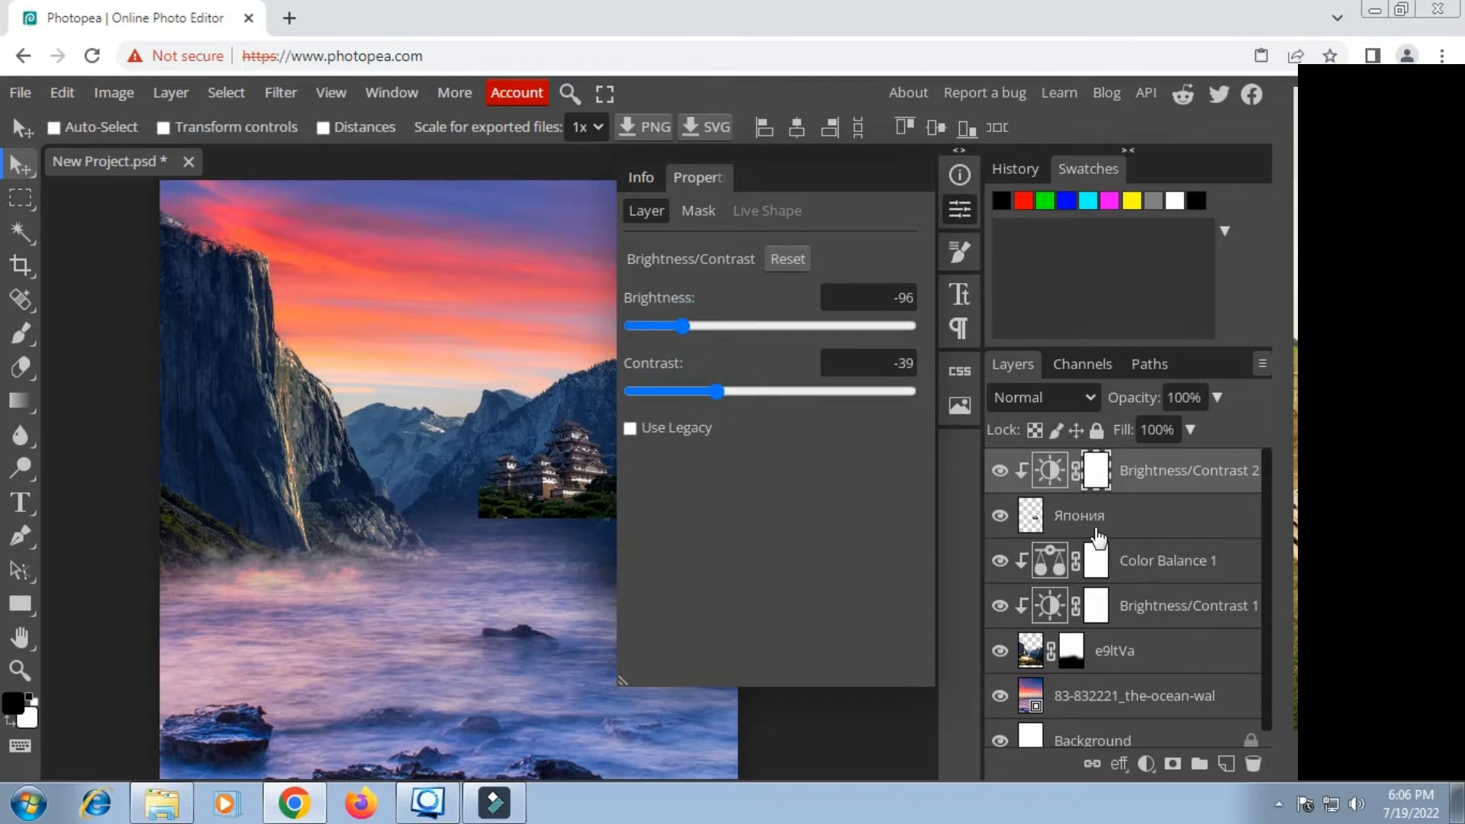
Step: Add a Color Balance adjustment above the castle's Brightness/Contrast and make it a clipping mask
left_click(1148, 765)
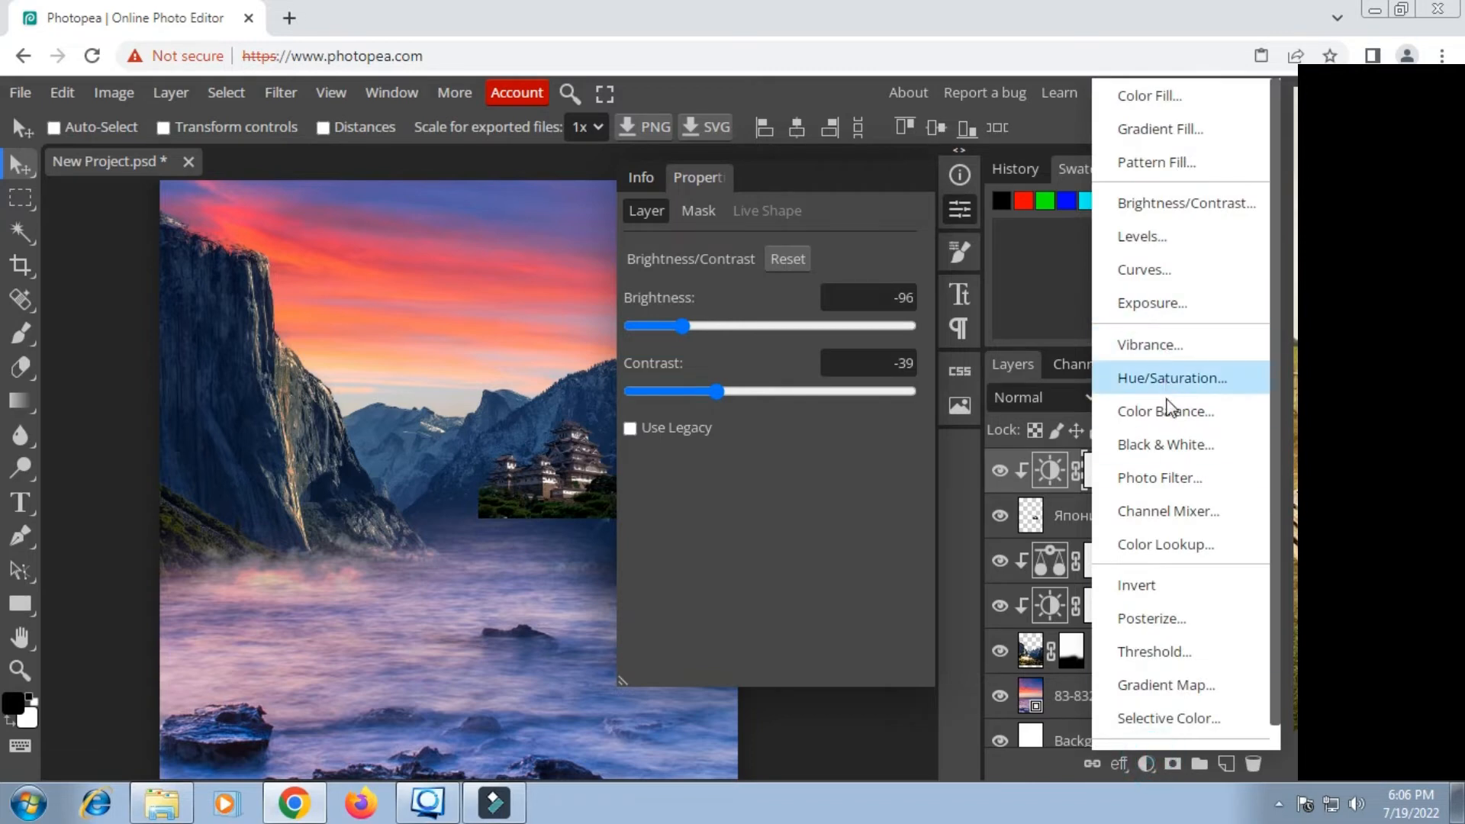
left_click(1167, 412)
right_click(1068, 470)
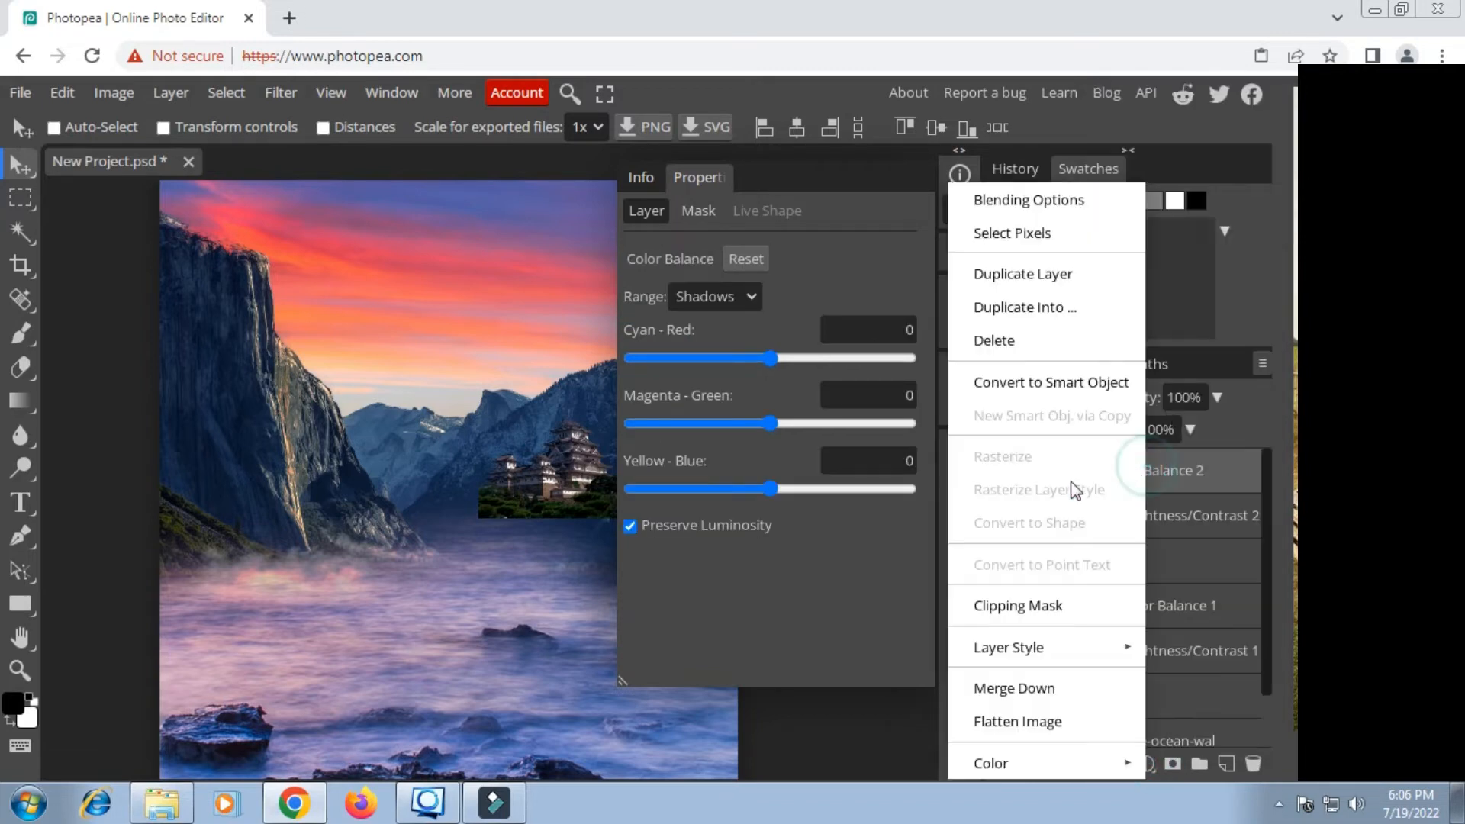
left_click(1013, 607)
Step: Set the castle's Color Balance shadows to Cyan-Red -67, Magenta-Green -38 and Yellow-Blue 29, and collapse the settings
left_click(690, 357)
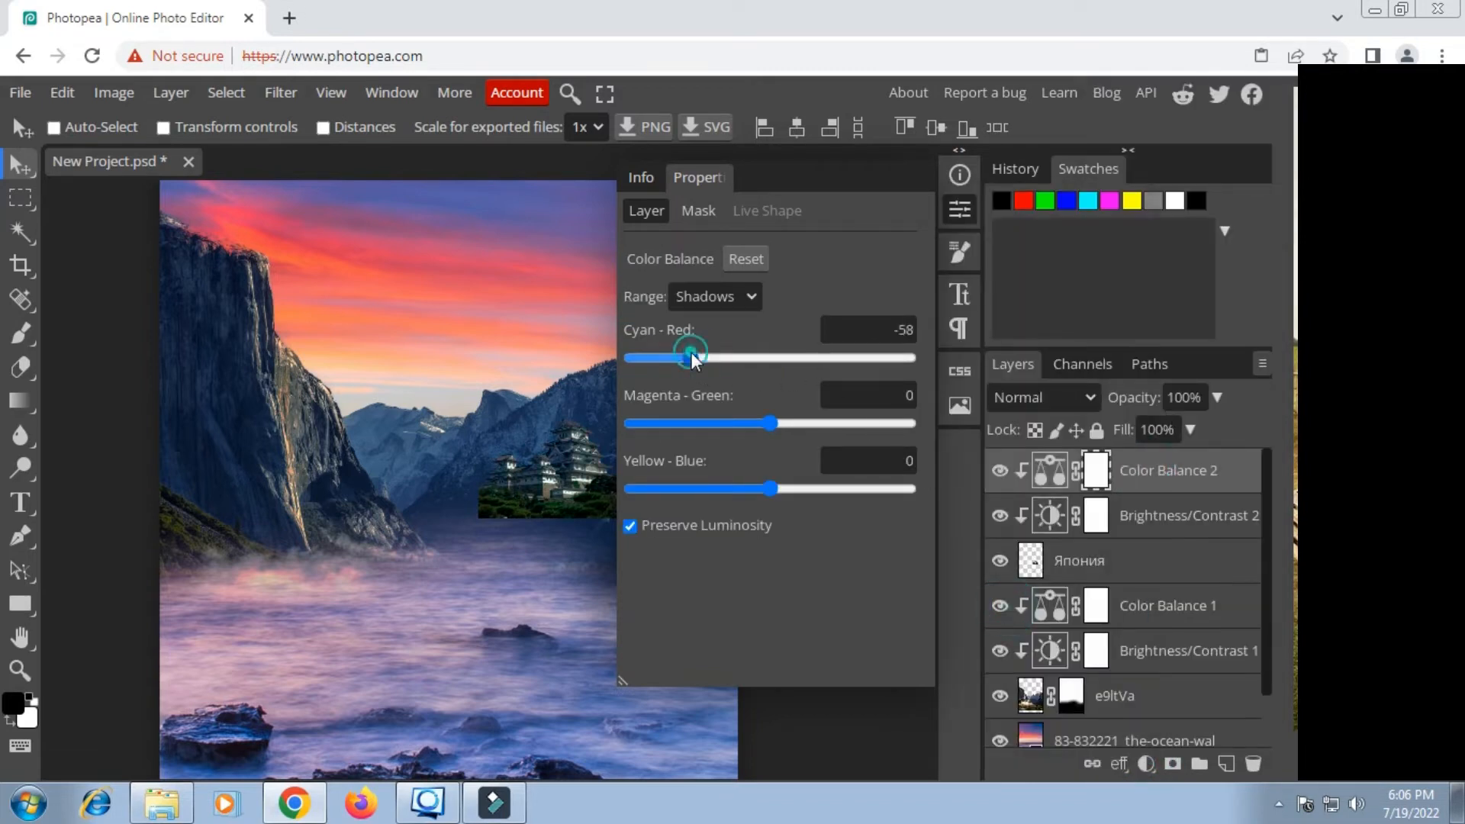
left_click(718, 422)
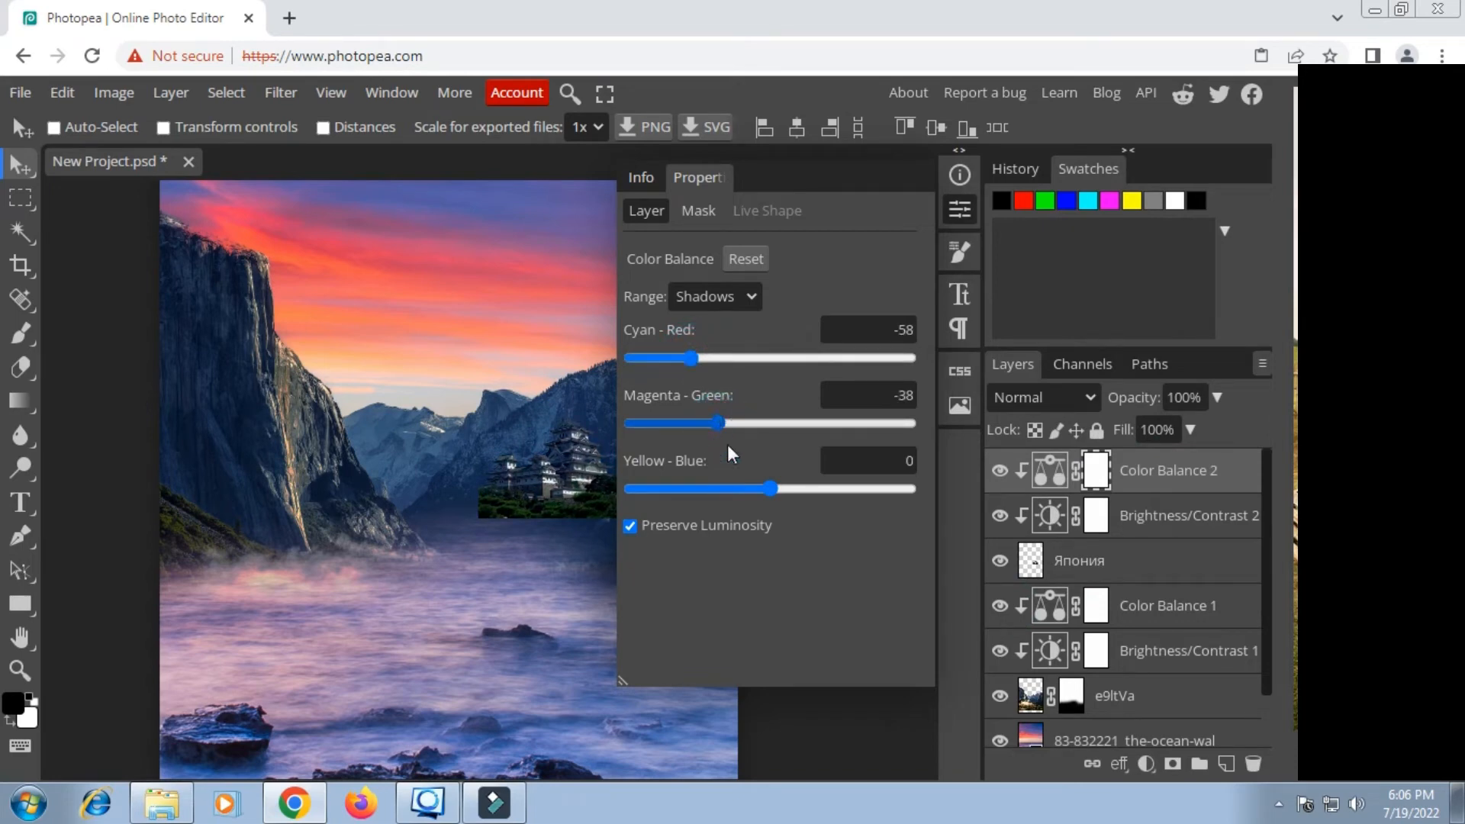
left_click(827, 489)
left_click(811, 490)
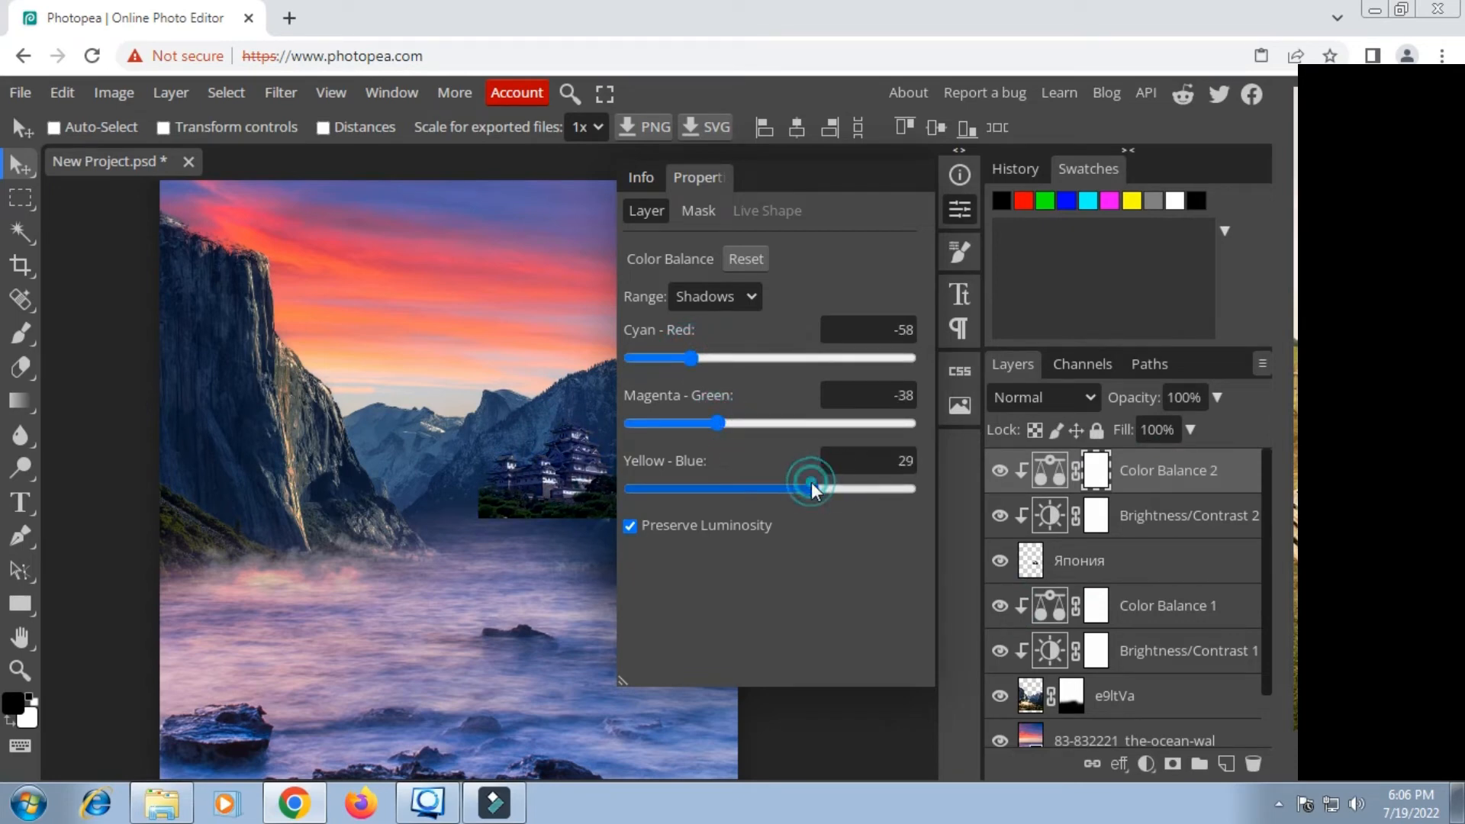
mouse_move(697, 357)
left_mouse_down()
mouse_move(717, 358)
mouse_move(679, 359)
left_mouse_up()
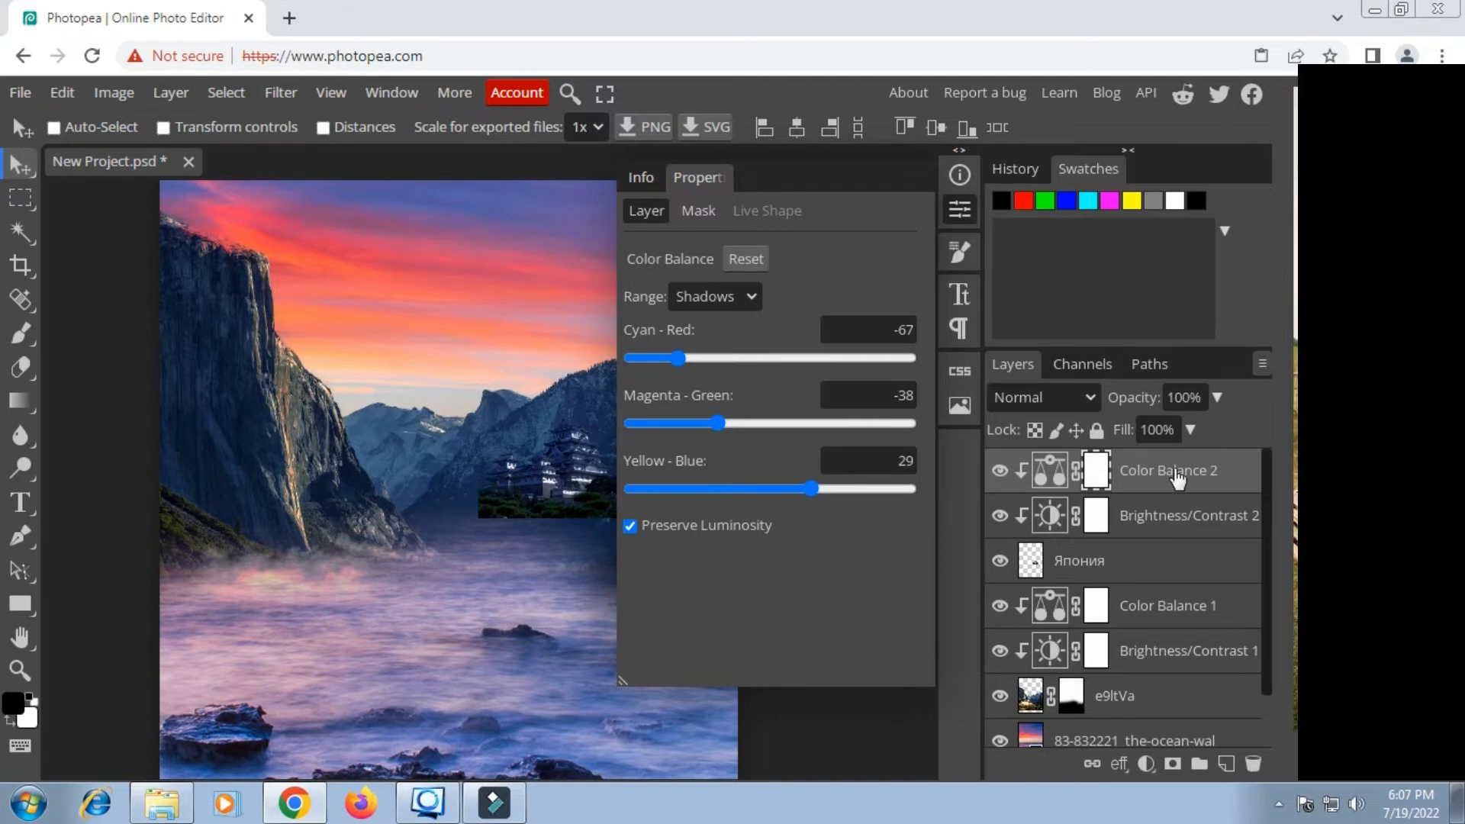
left_click(956, 217)
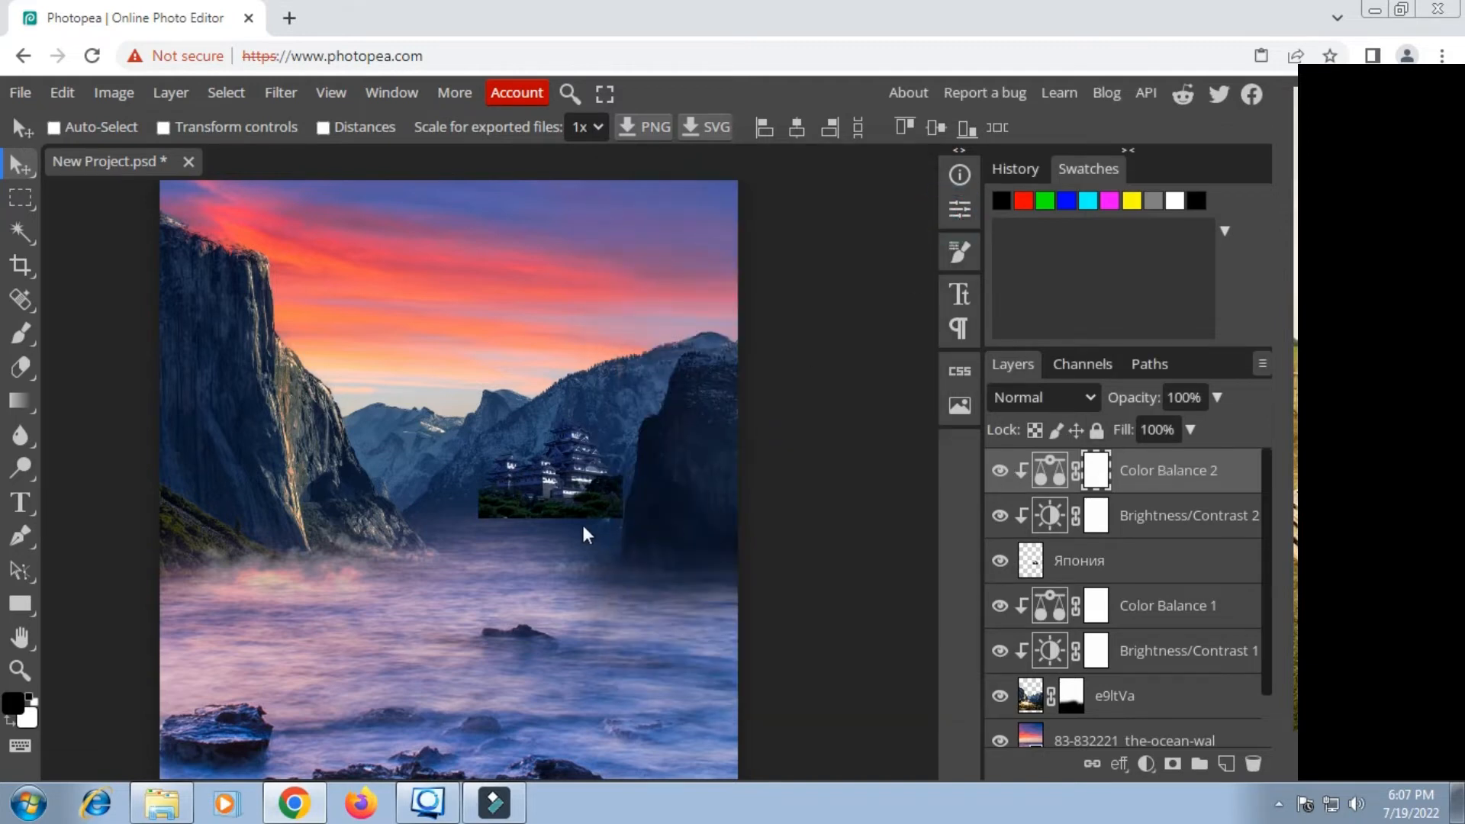
Step: Add a raster mask to the castle layer Япония and invert it so the whole castle is hidden
scroll(574, 504, "up", 2)
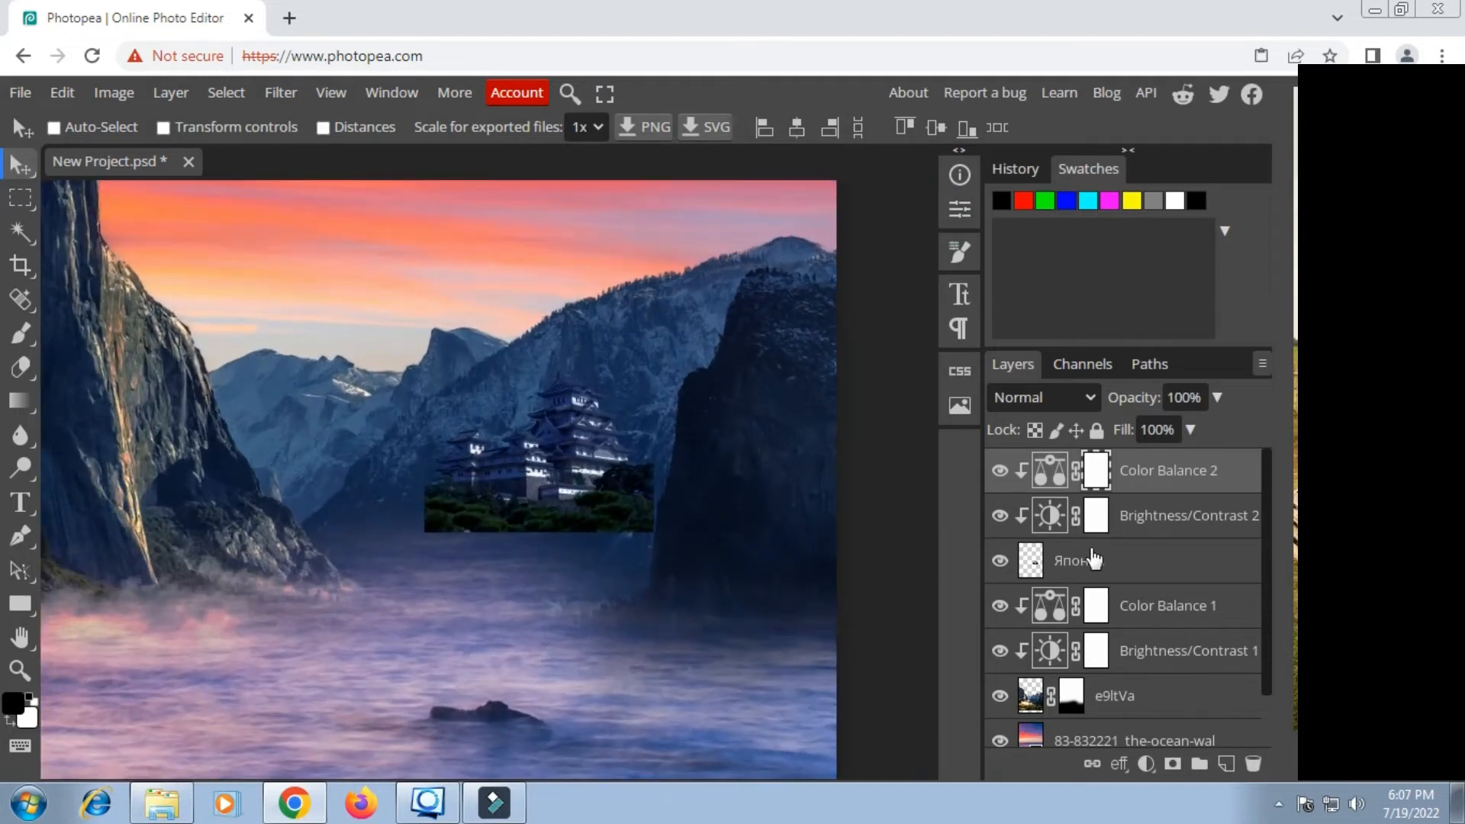
left_click(1129, 561)
left_click(1172, 764)
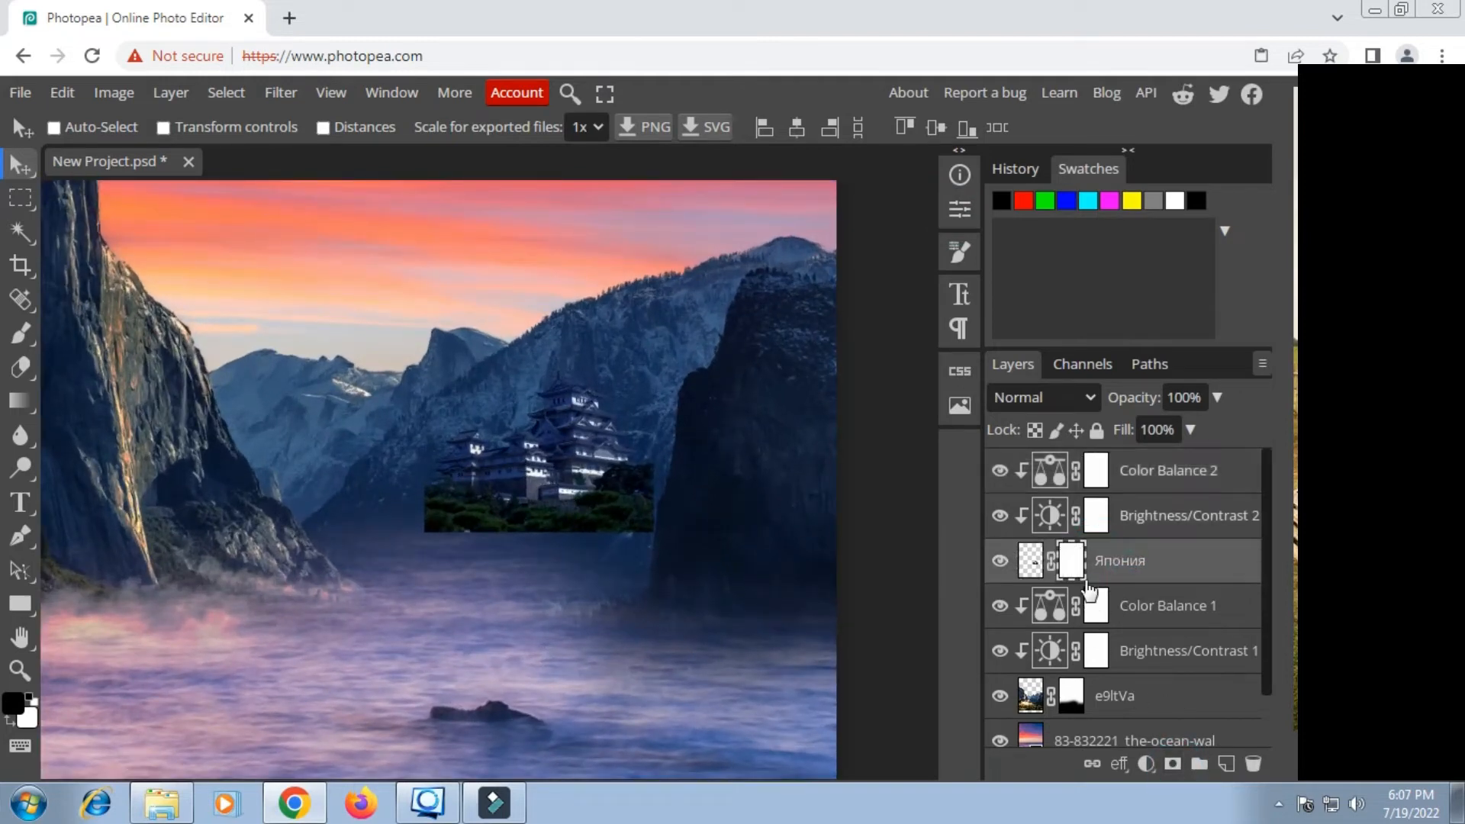
left_click(954, 214)
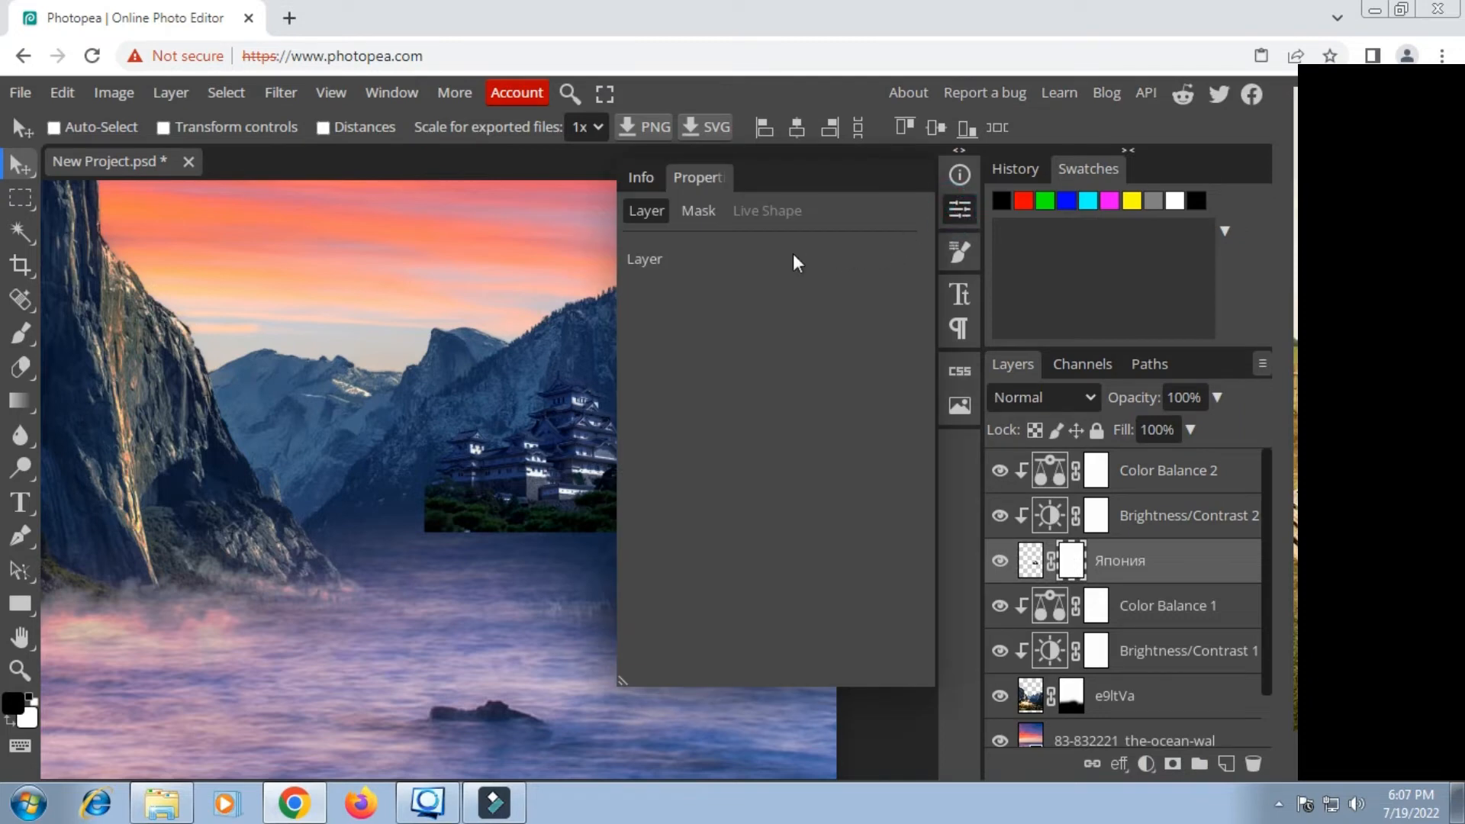
left_click(701, 213)
left_click(649, 417)
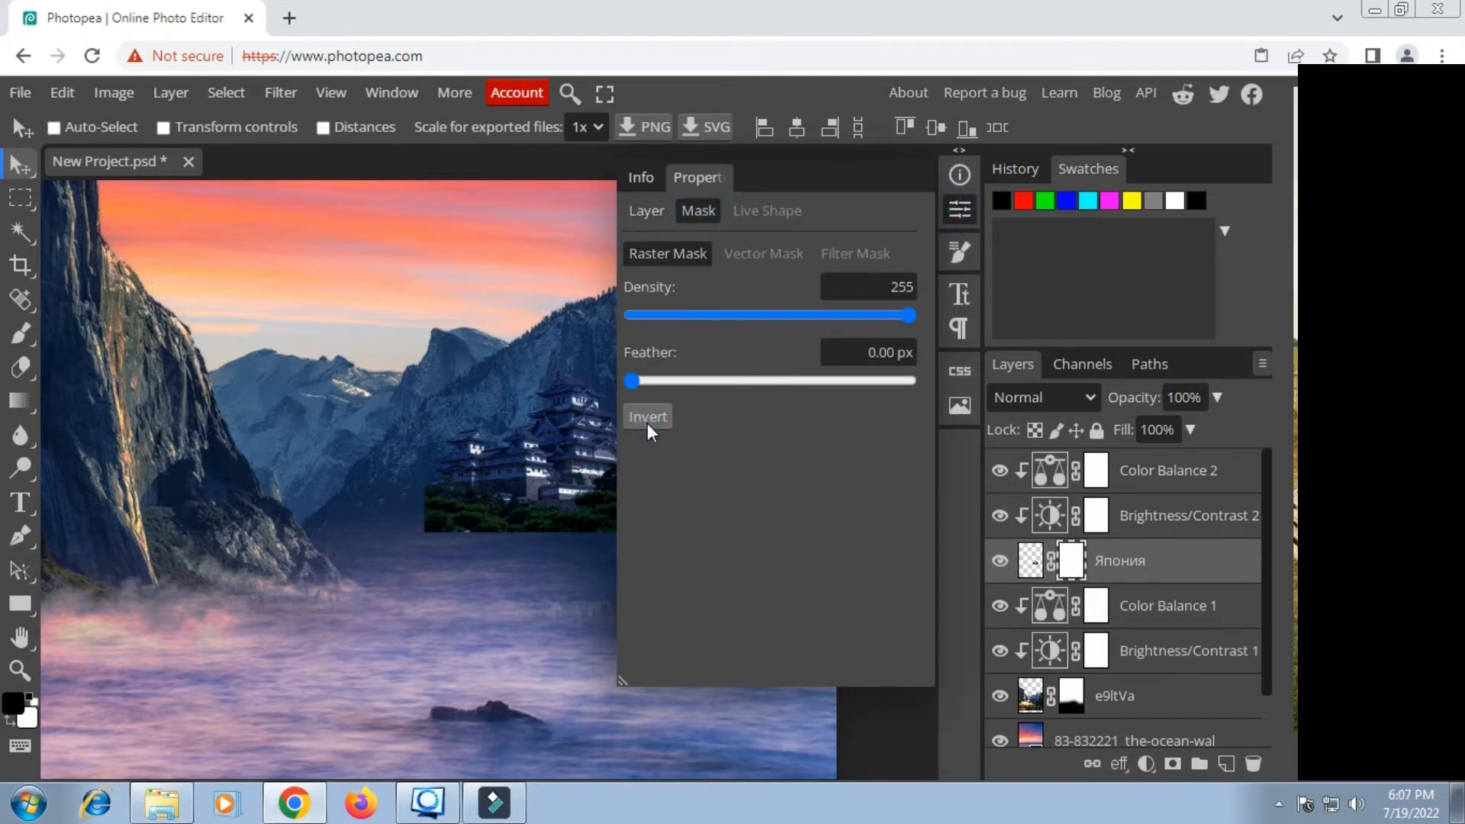
left_click(958, 208)
Step: Set the foreground colour to white (ffffff) for painting on the castle mask
left_click(28, 720)
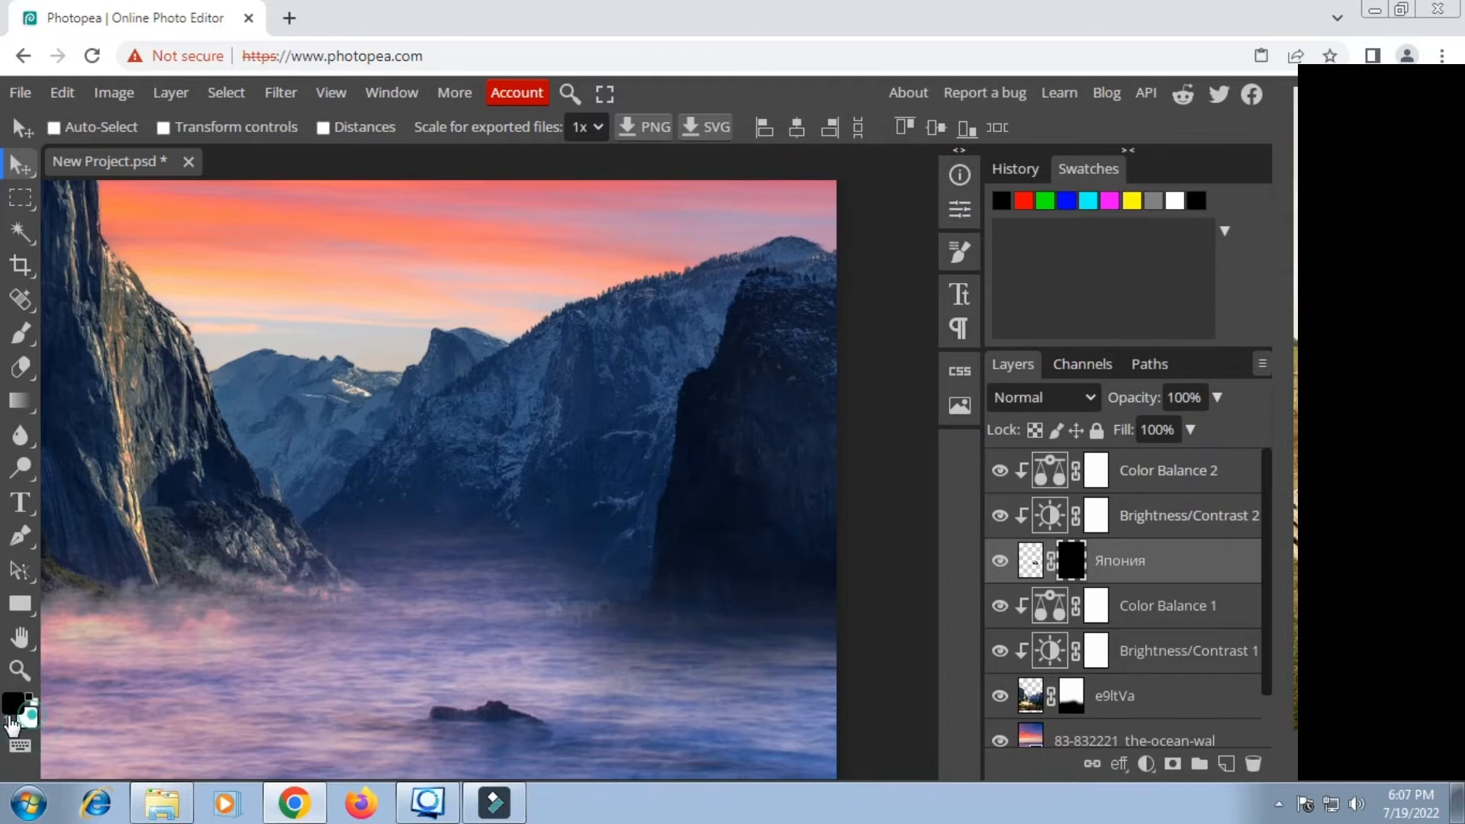
left_click(14, 702)
left_click(662, 256)
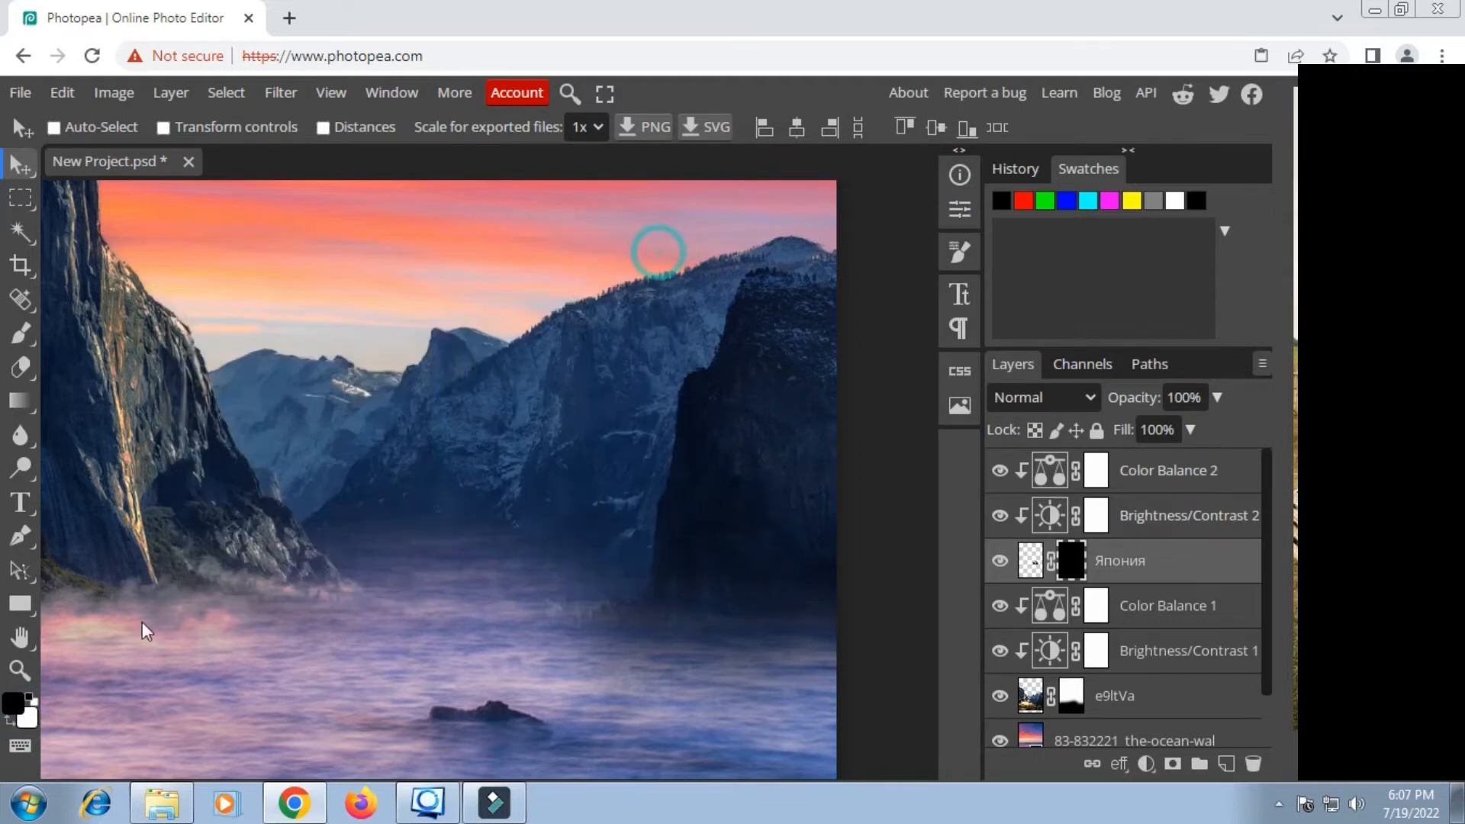
left_click(14, 704)
left_click(30, 699)
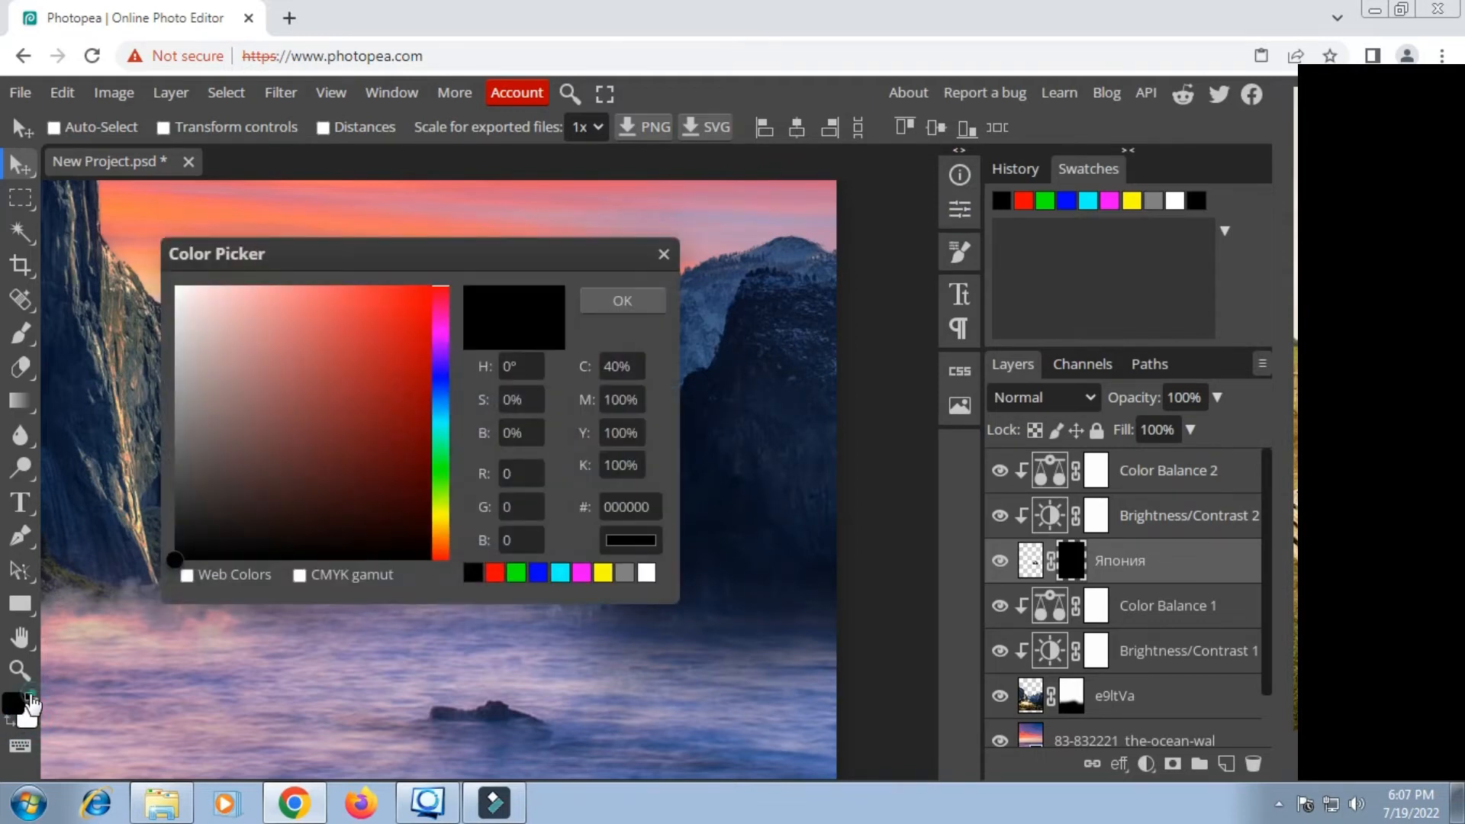
left_click(630, 303)
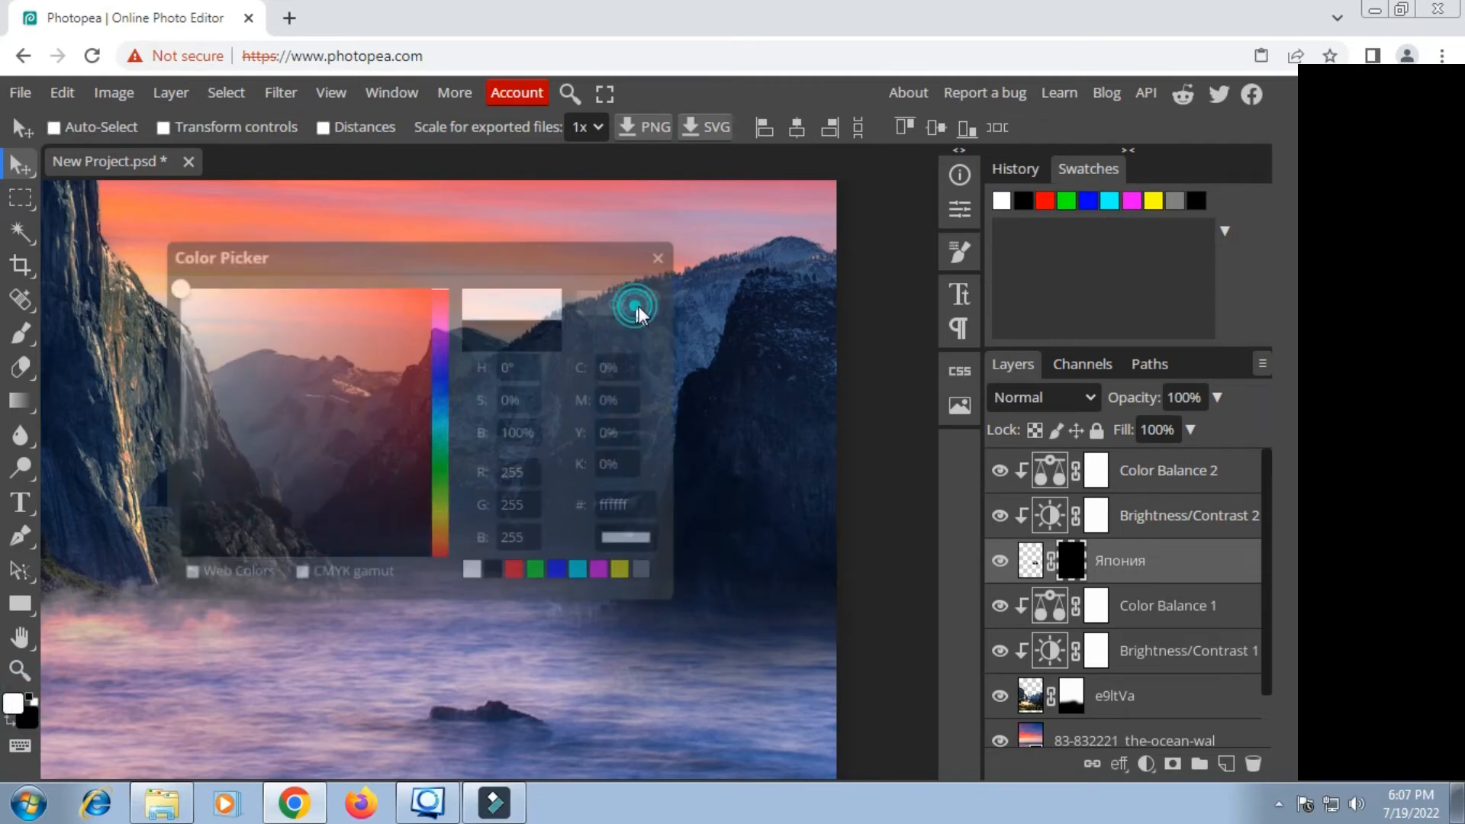
Step: Choose the Brush tool and lower its opacity to 35%
left_click(21, 334)
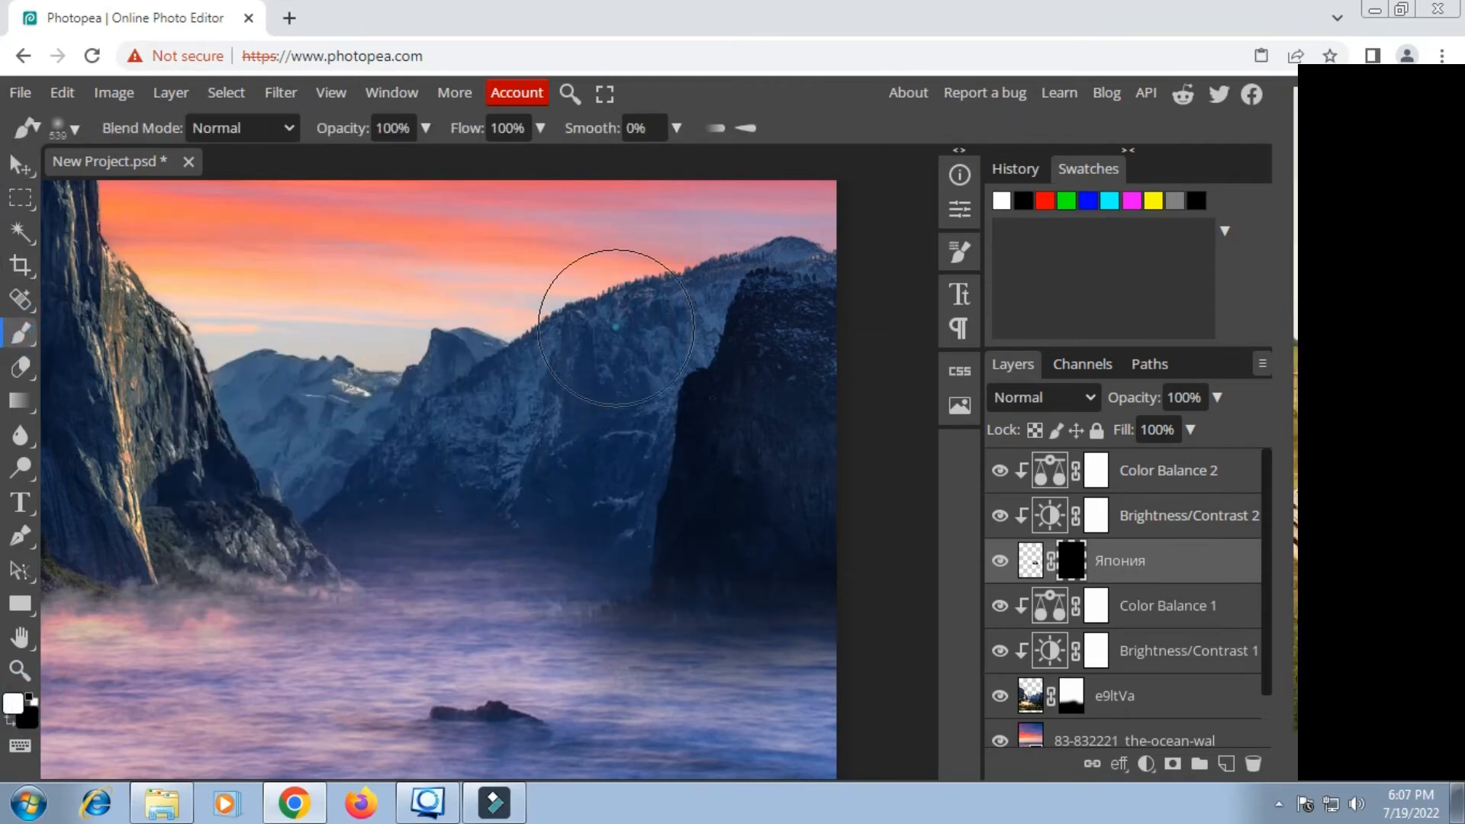
right_click(606, 286)
left_click(425, 128)
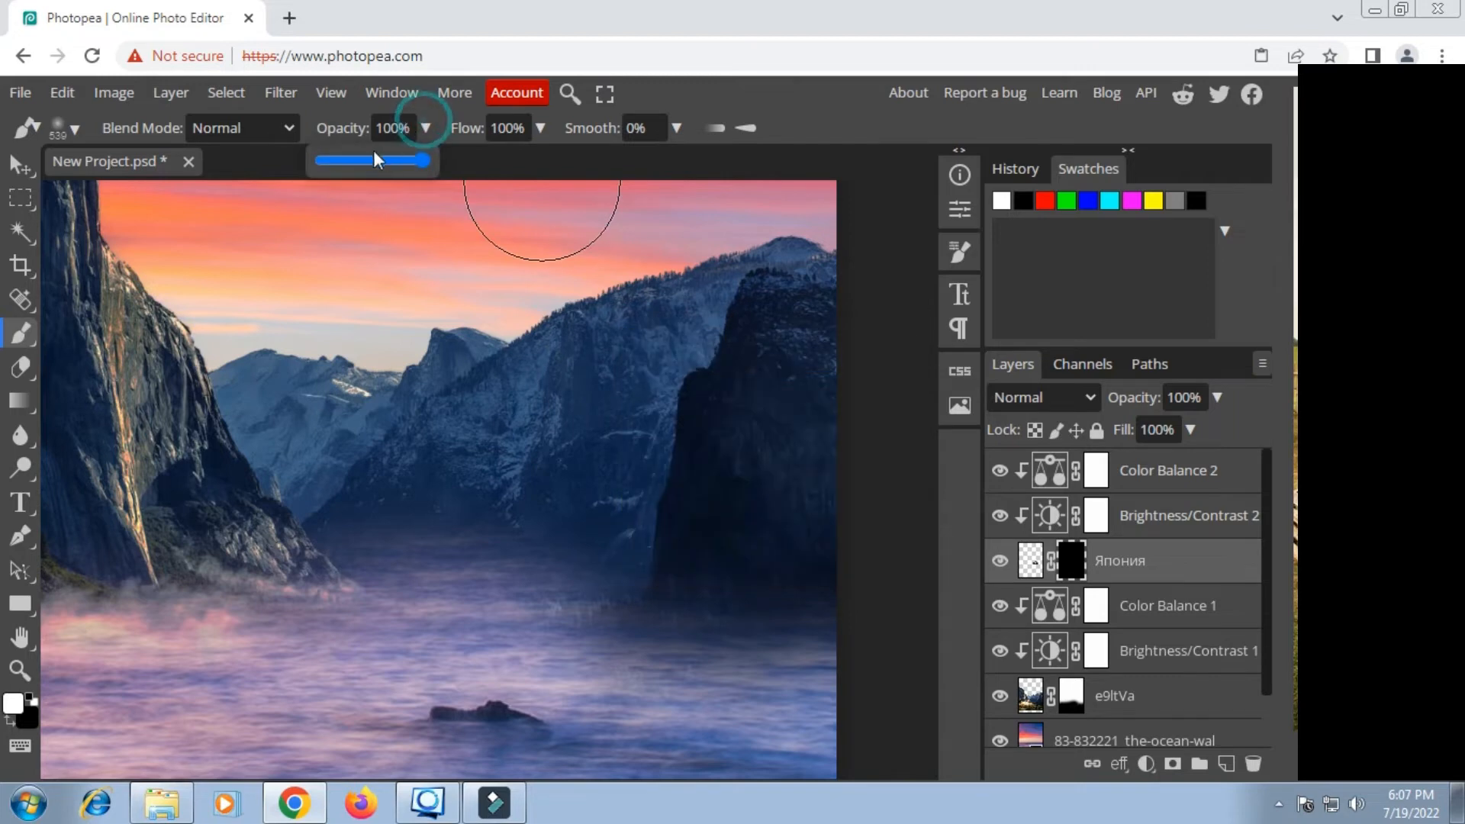
left_click(362, 161)
left_click_drag(364, 161, 359, 164)
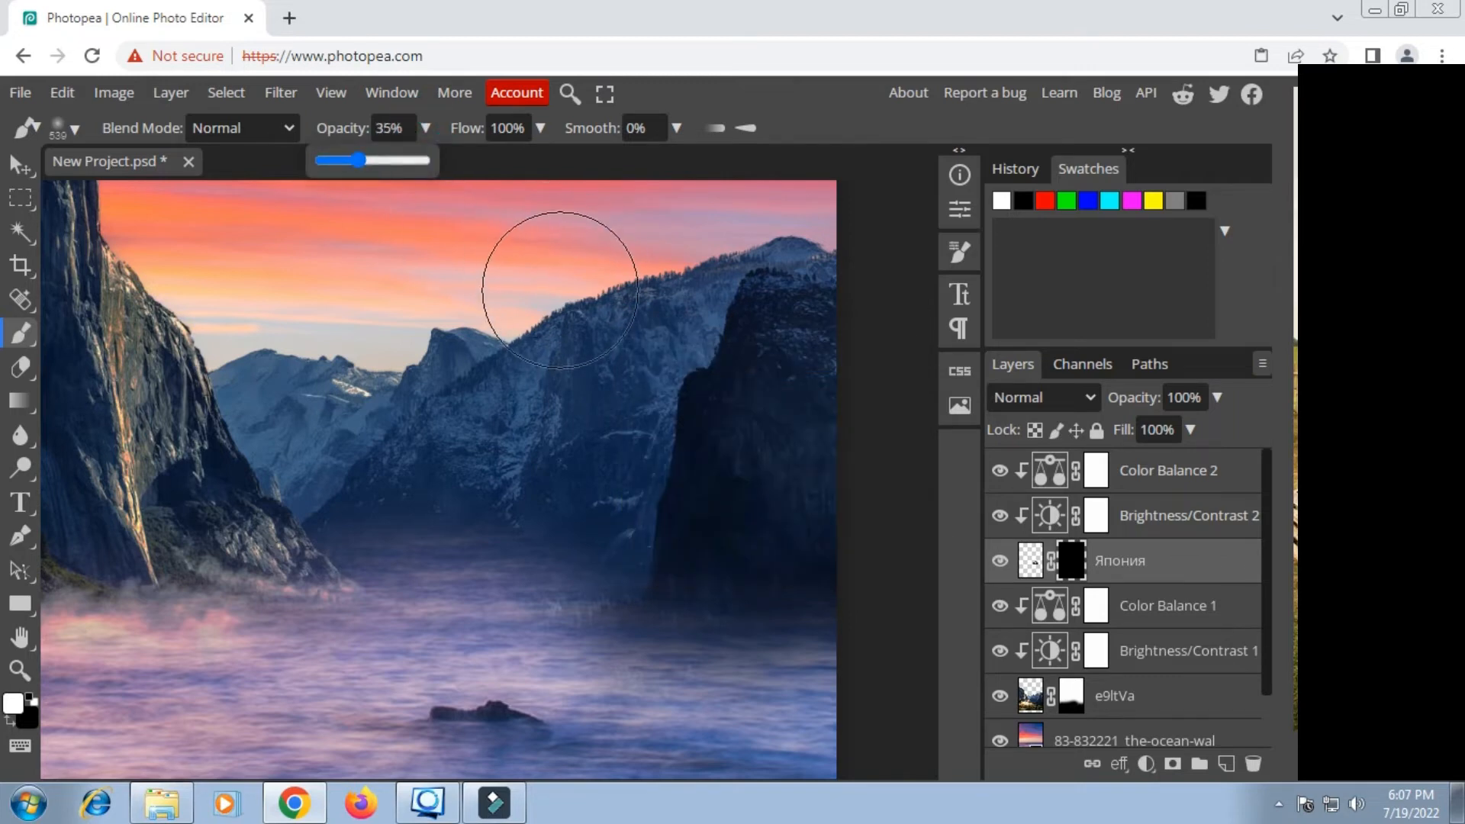
Step: Paint white over the castle area on the Япония mask at 35% opacity to partly reveal the castle against the mountains
left_click(534, 345)
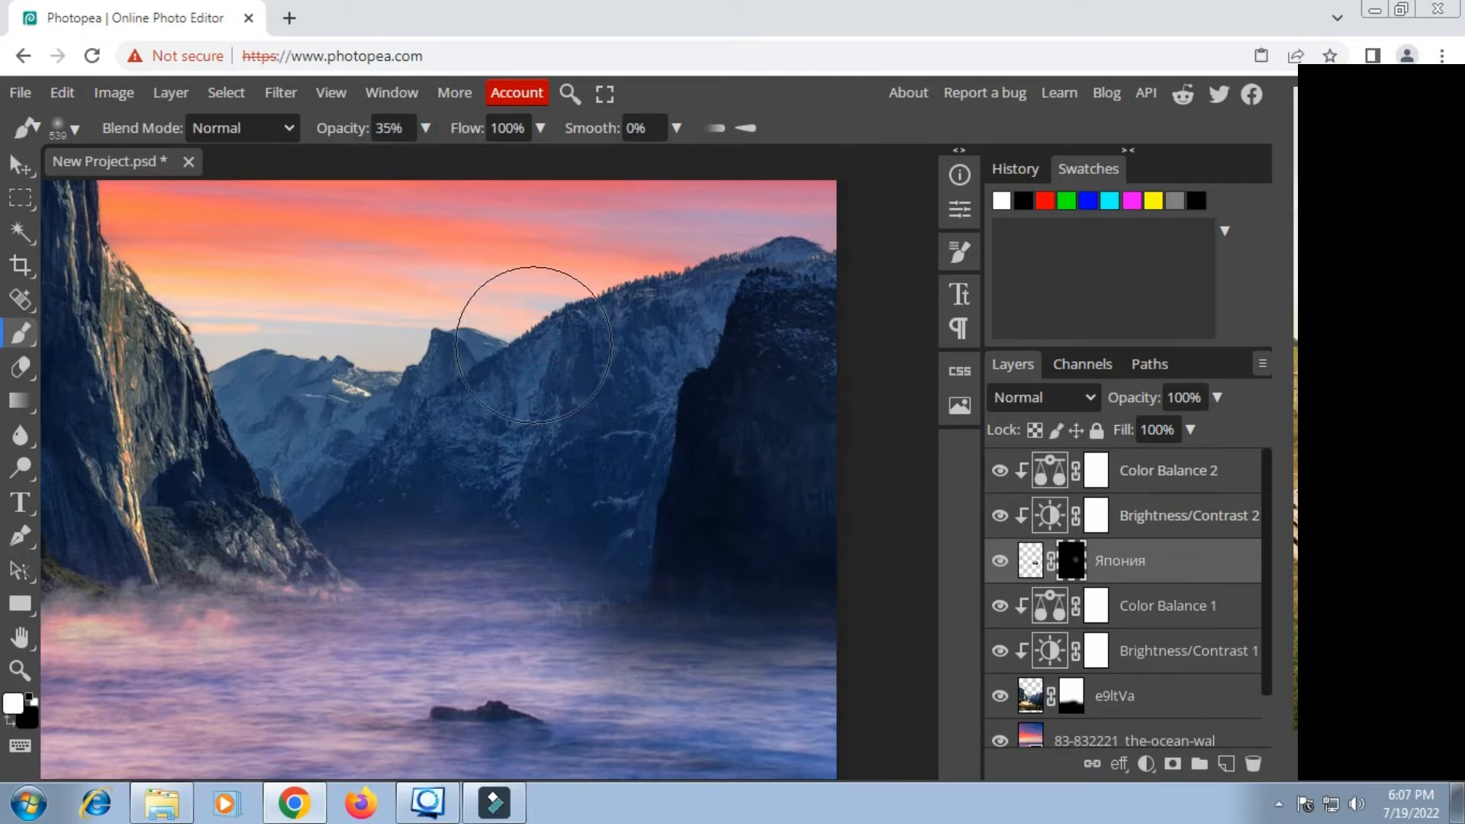
left_click(595, 347)
left_click(559, 367)
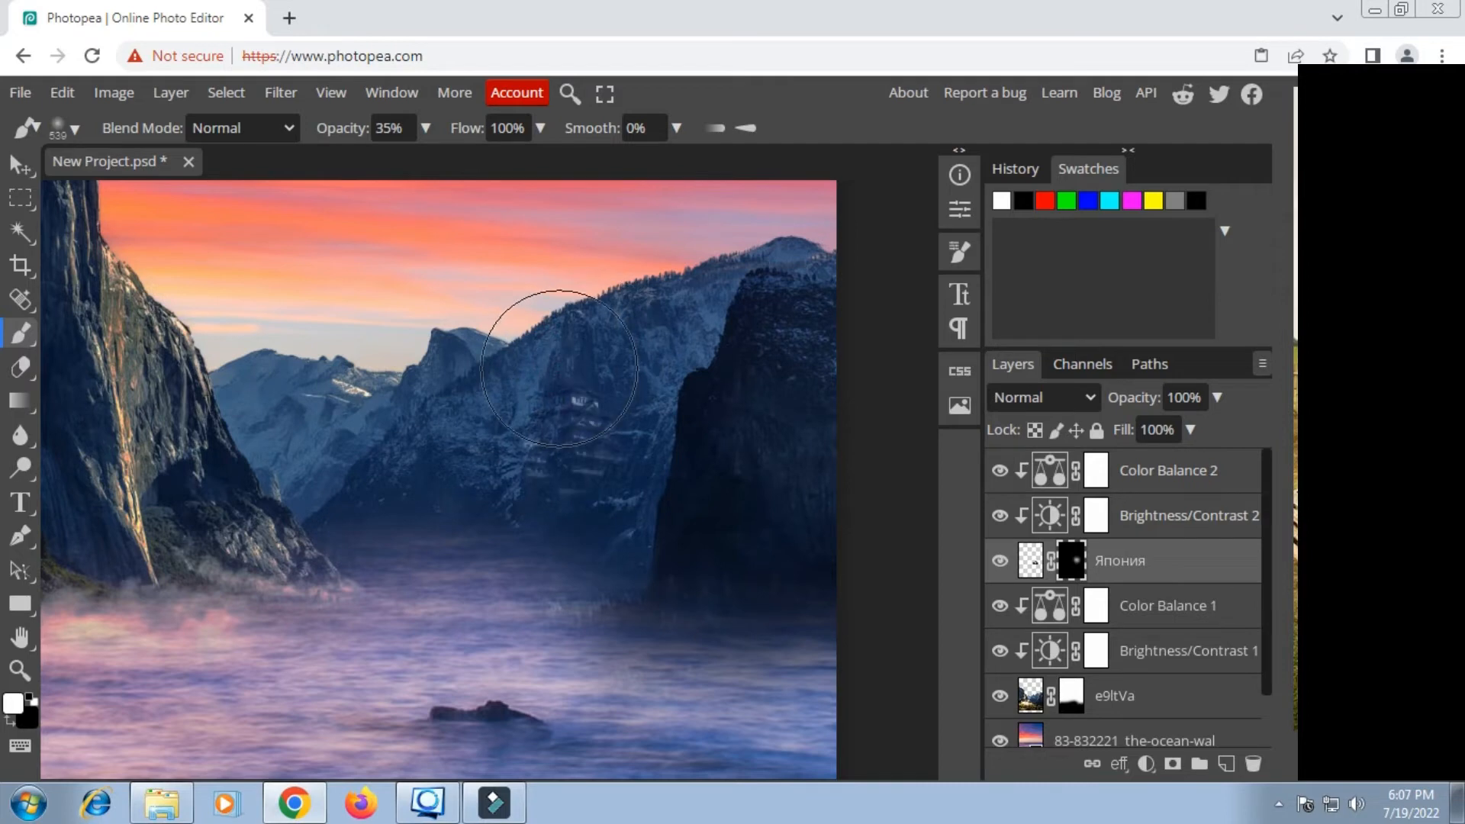
left_click(540, 355)
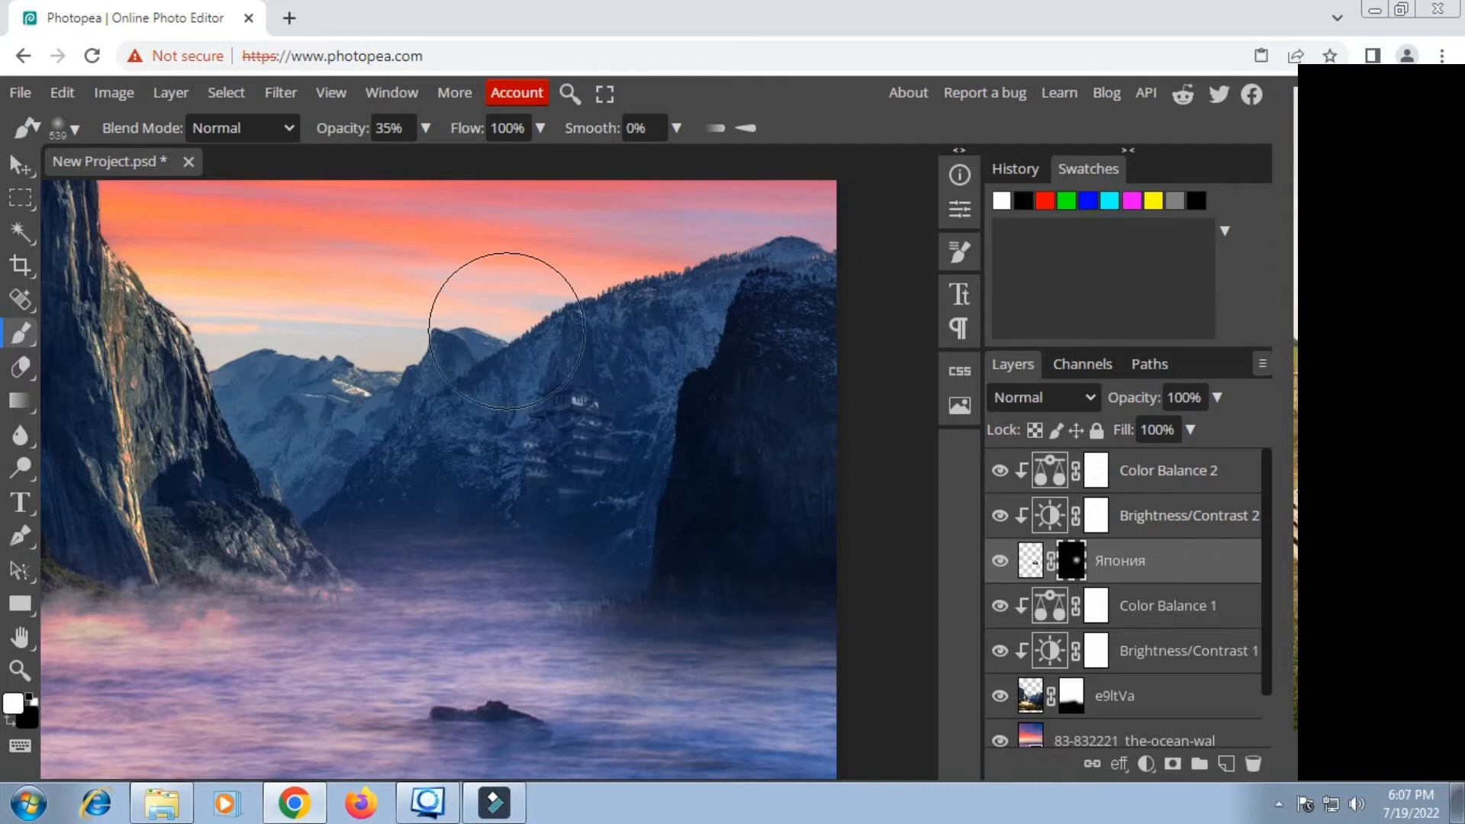
left_click(540, 334)
left_click(609, 344)
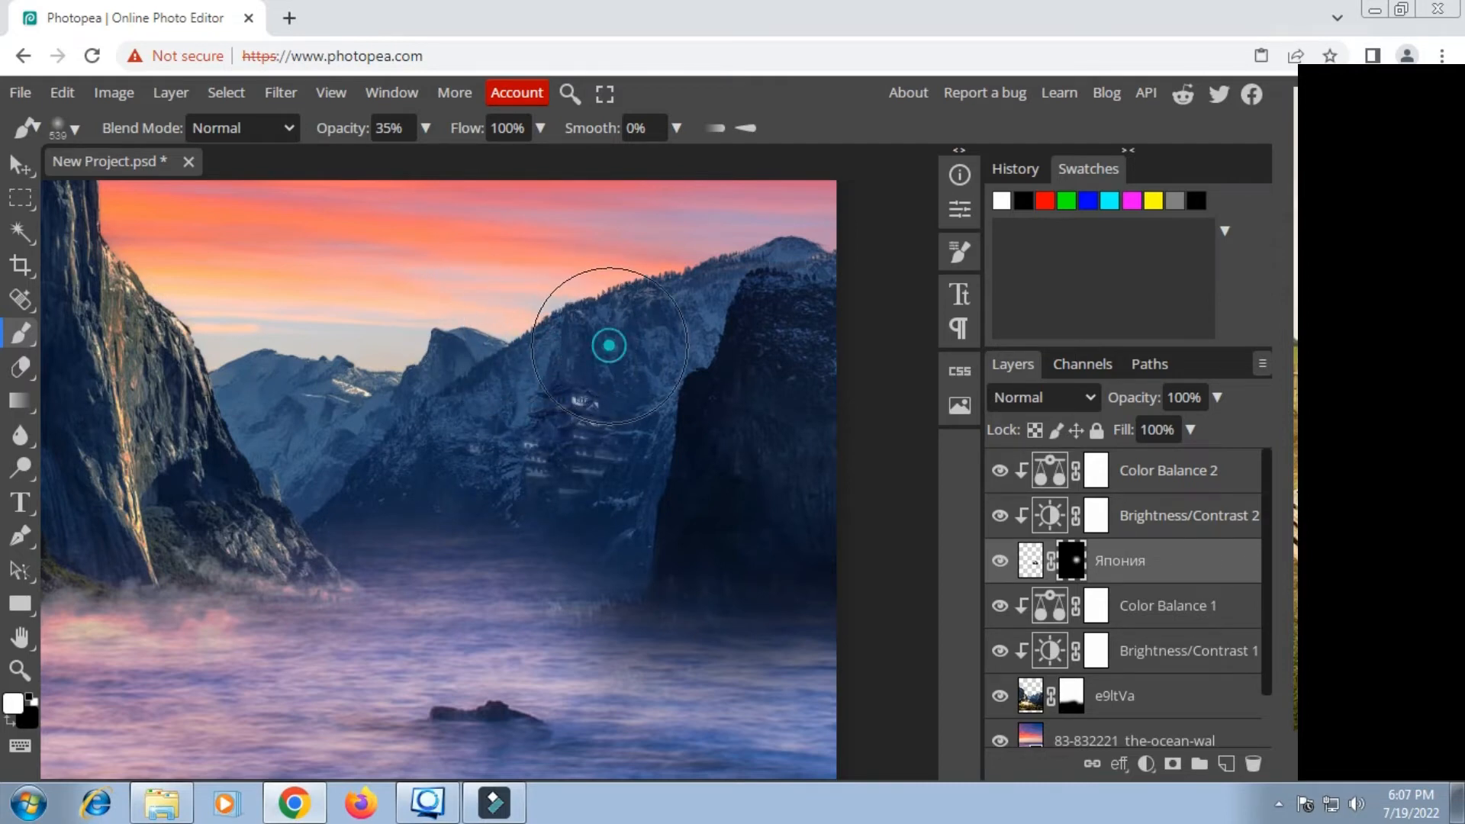
left_click(502, 364)
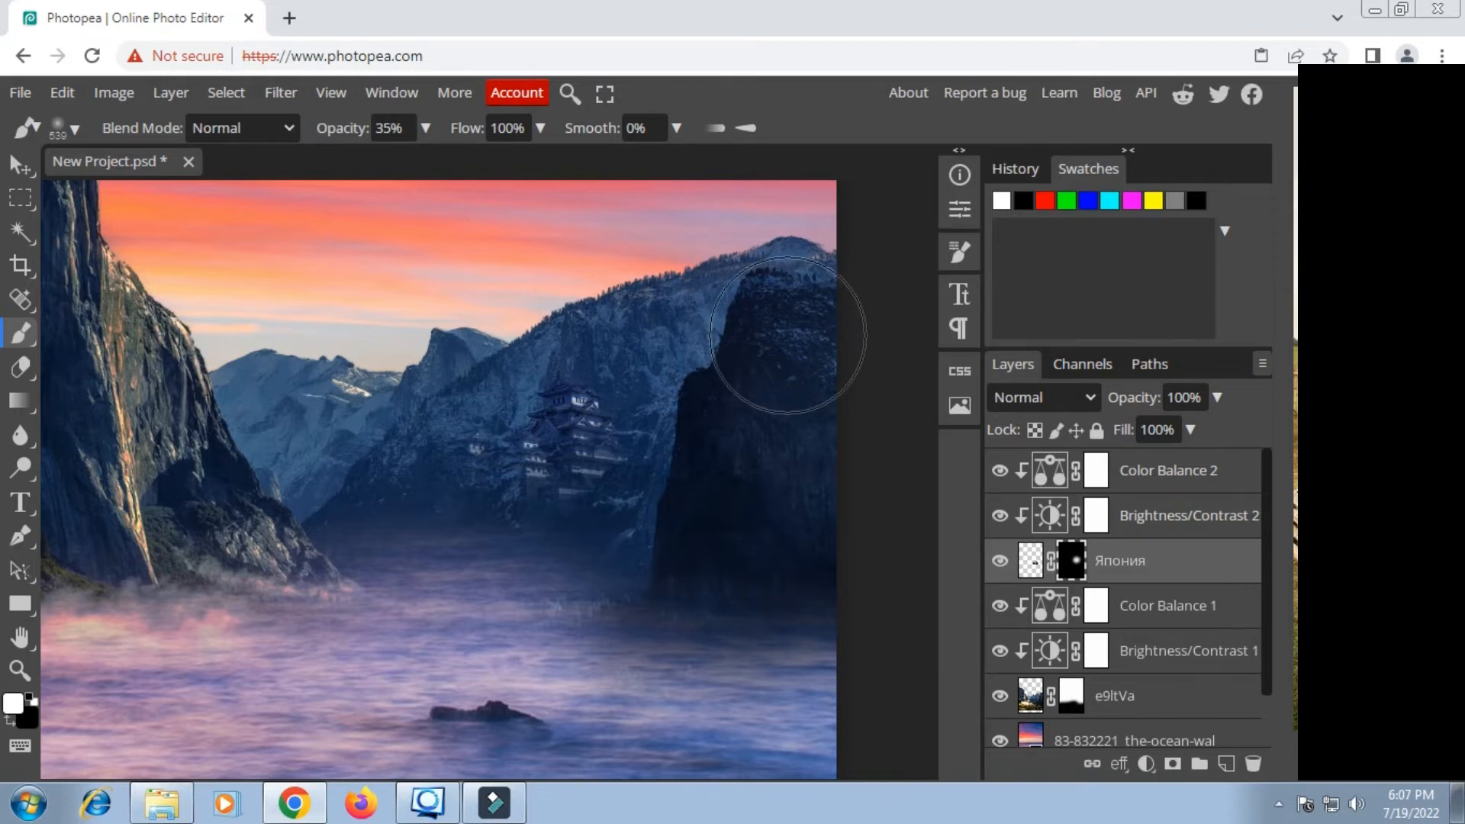
scroll(788, 334, "down", 3)
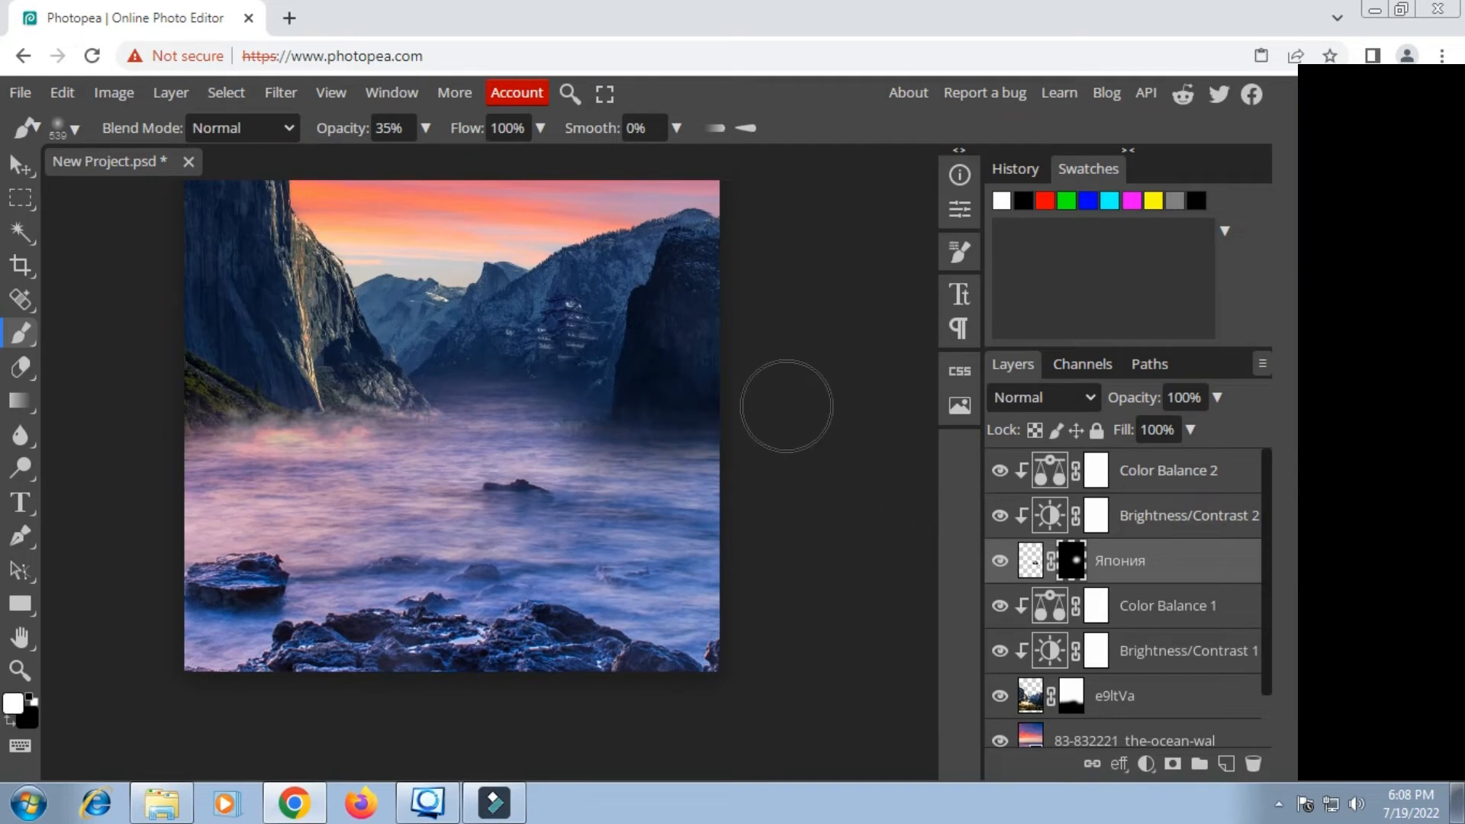
scroll(775, 399, "up", 2)
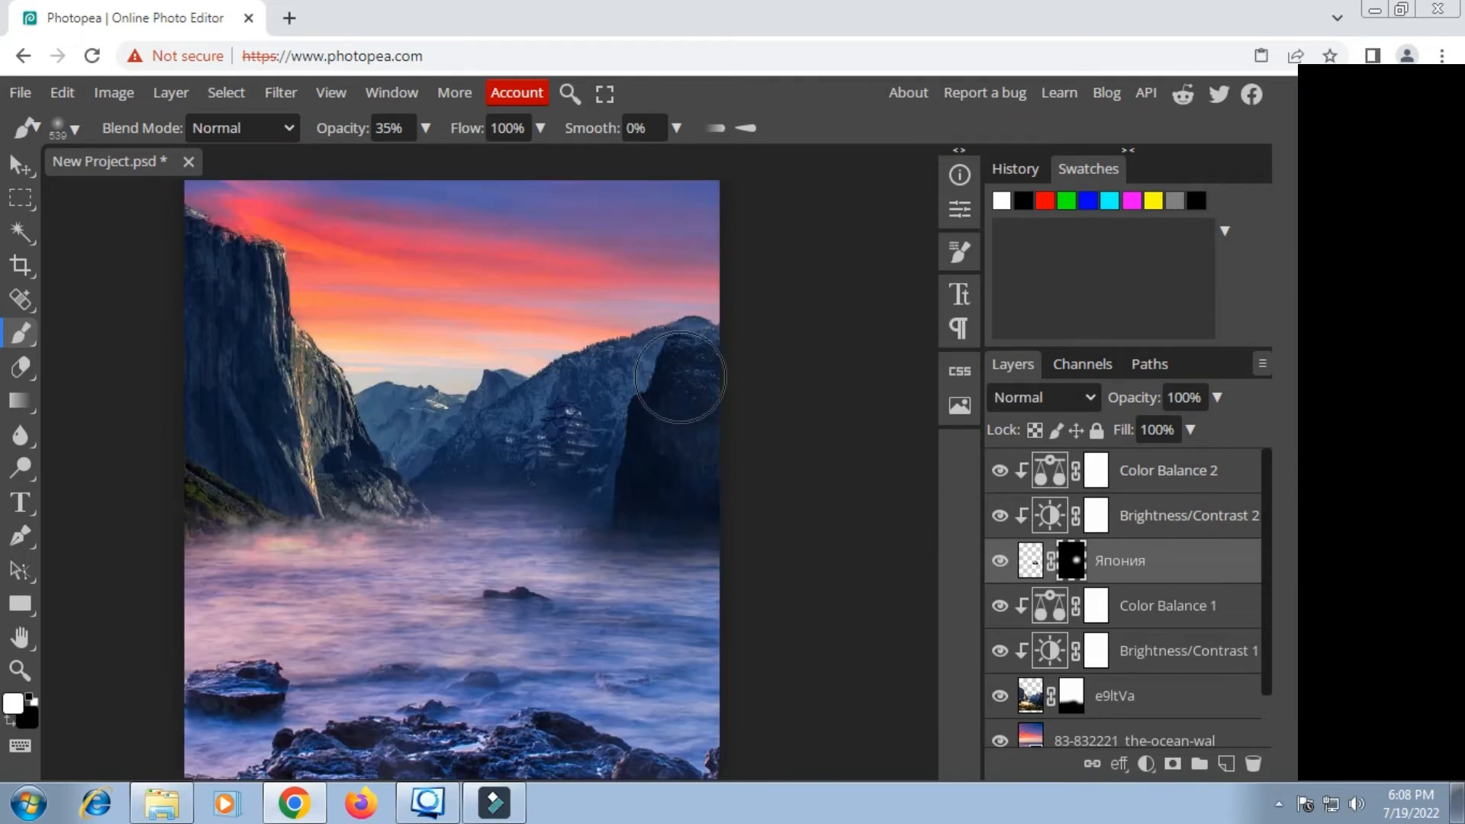
Step: Group the layers from Color Balance 2 down to e9ltVa into one folder above the ocean photo
left_click(1194, 474)
scroll(572, 393, "down", 2)
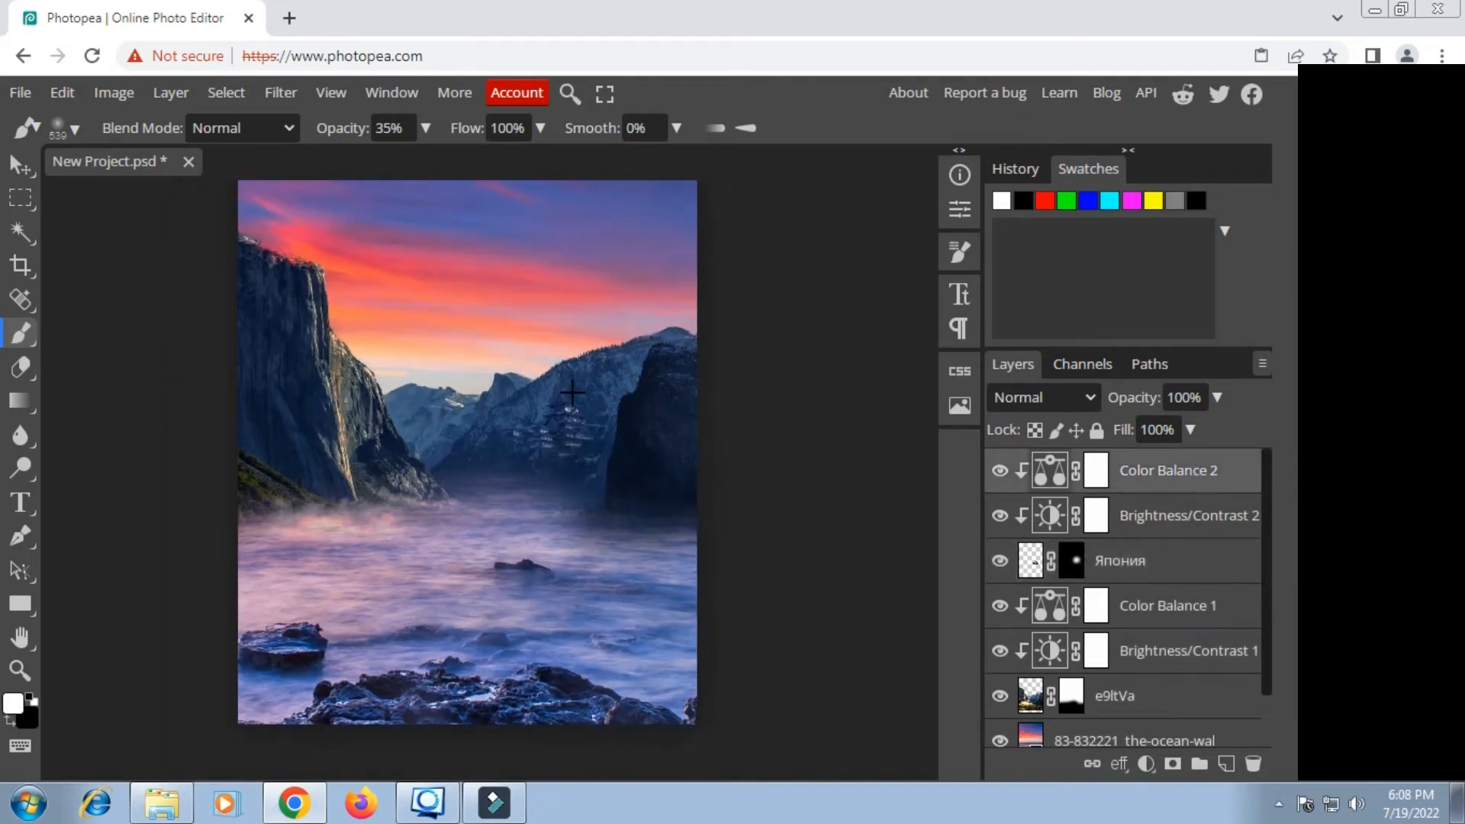
left_click(1135, 709, "shift")
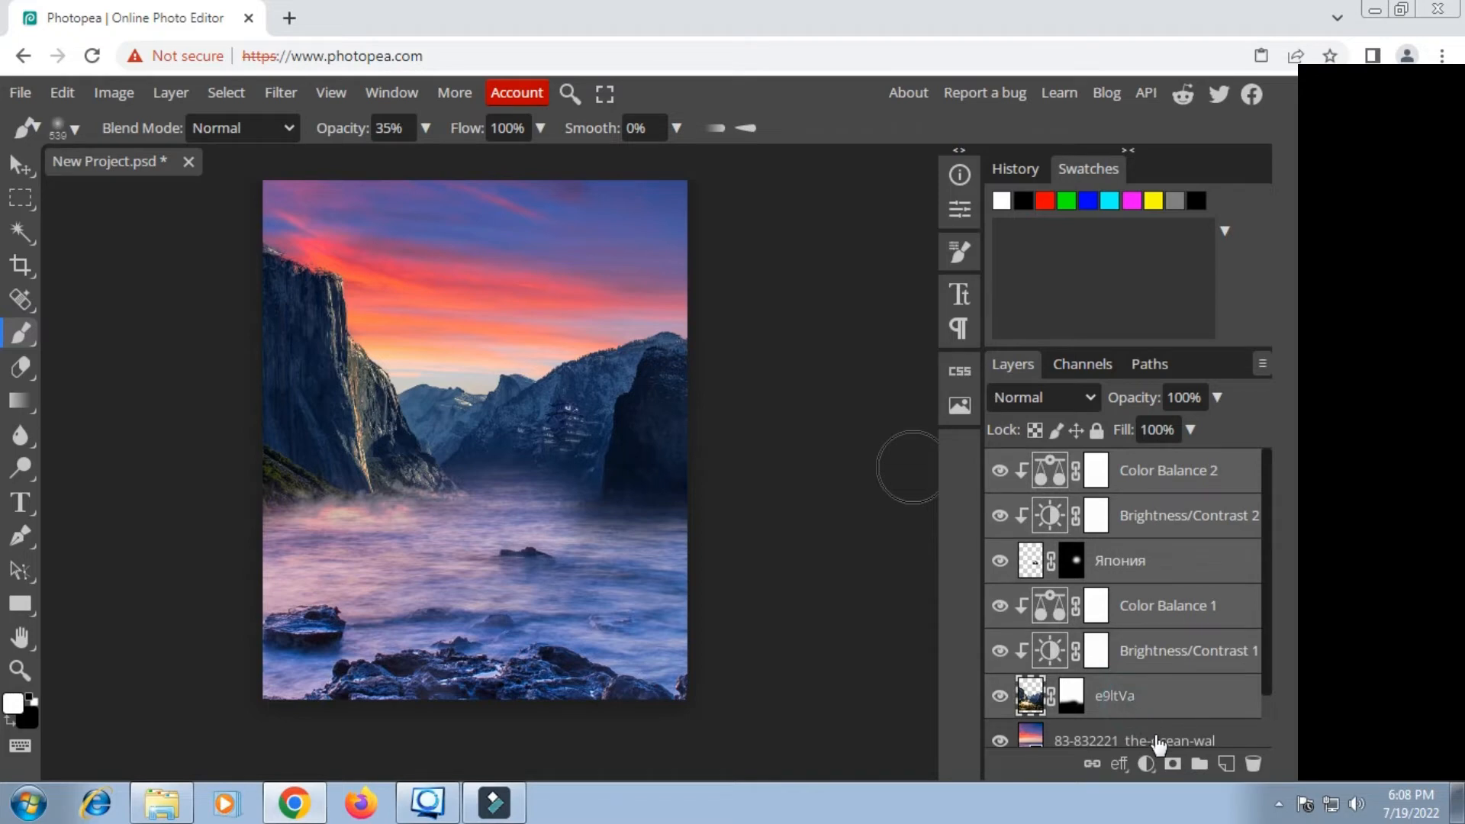
left_click(1200, 761)
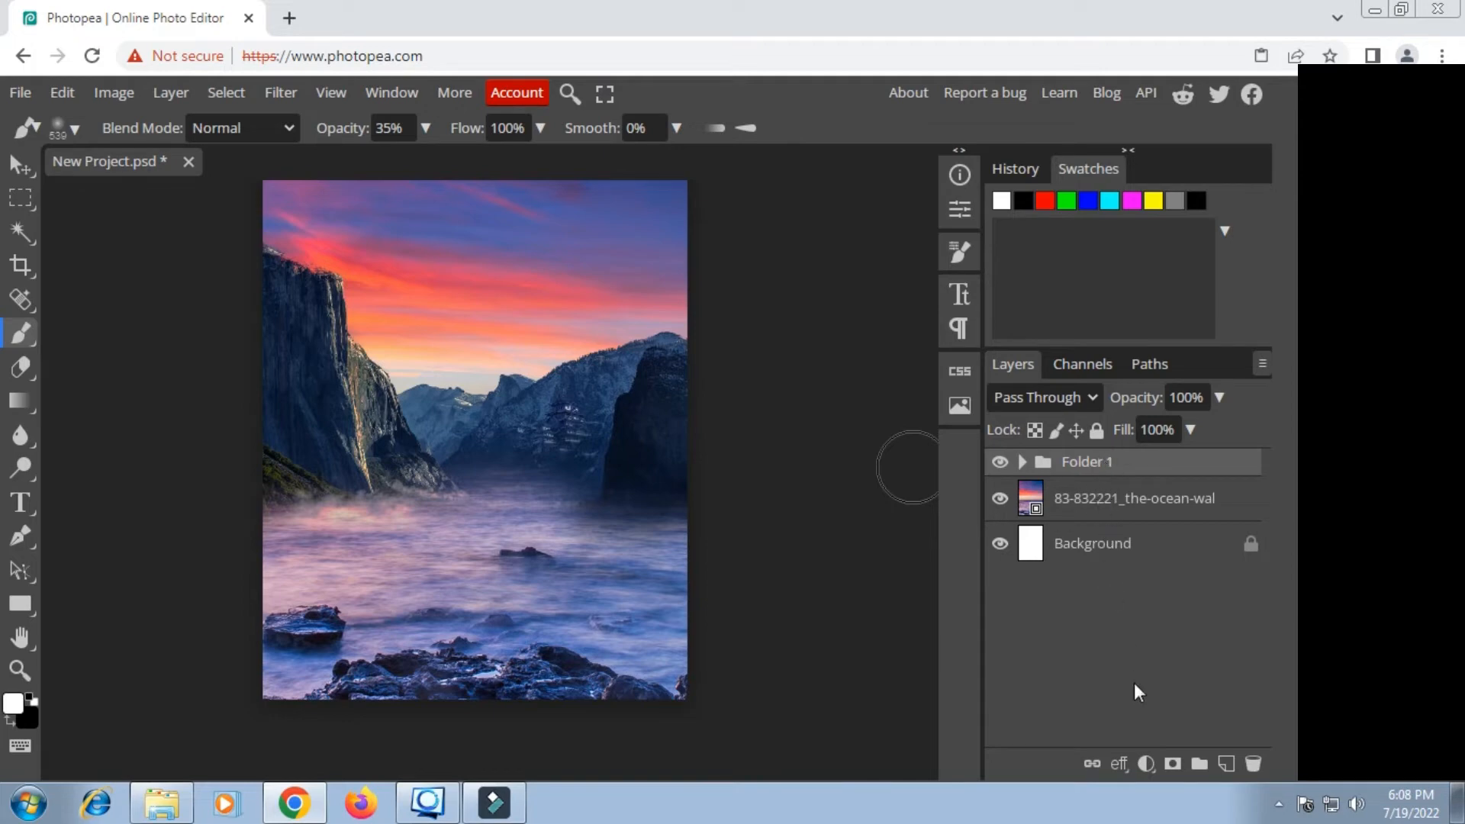
Step: Add a Color Fill layer in dark blue (274273) above the folder
left_click(1144, 764)
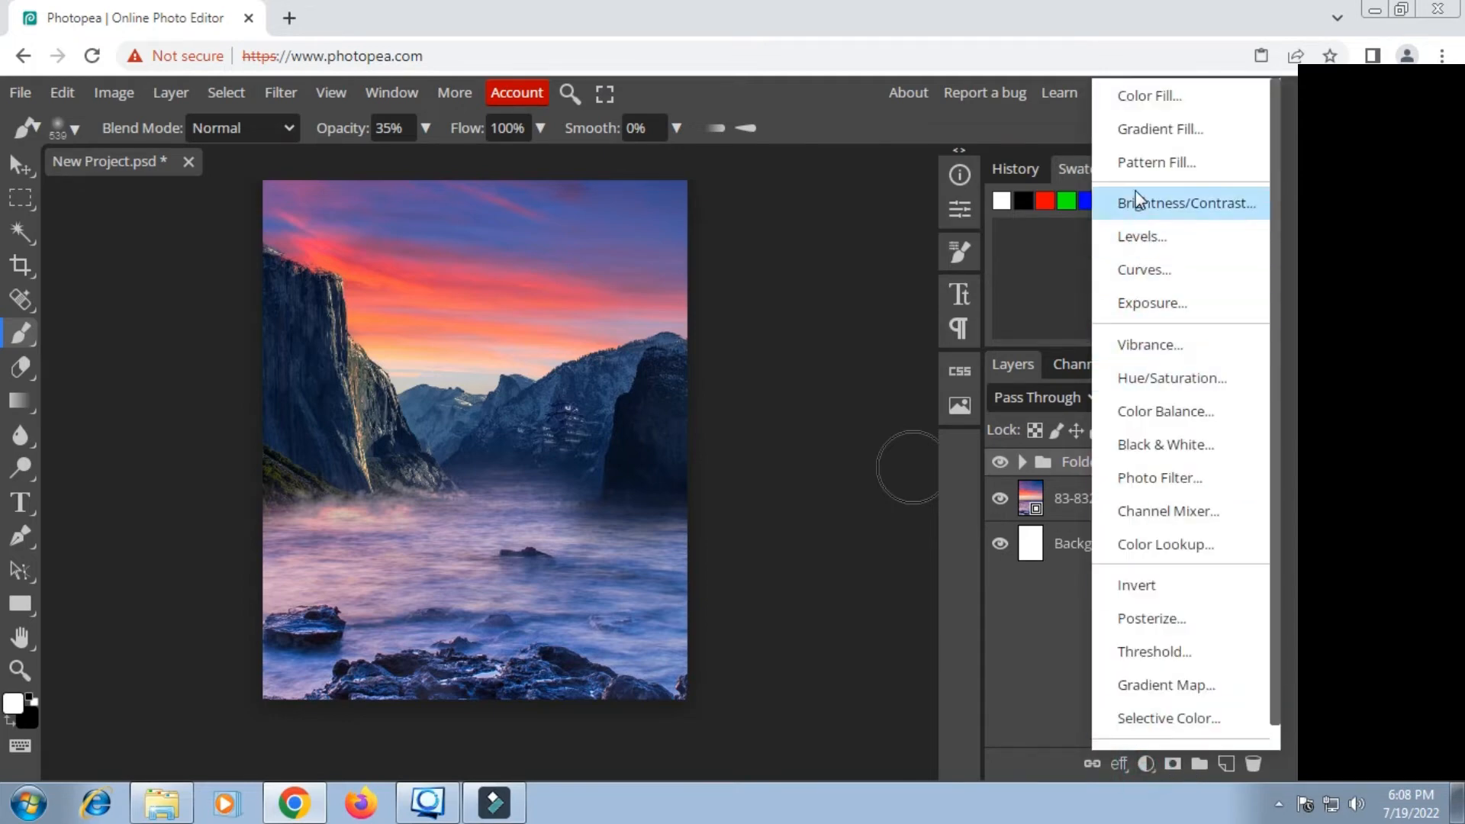
left_click(1145, 96)
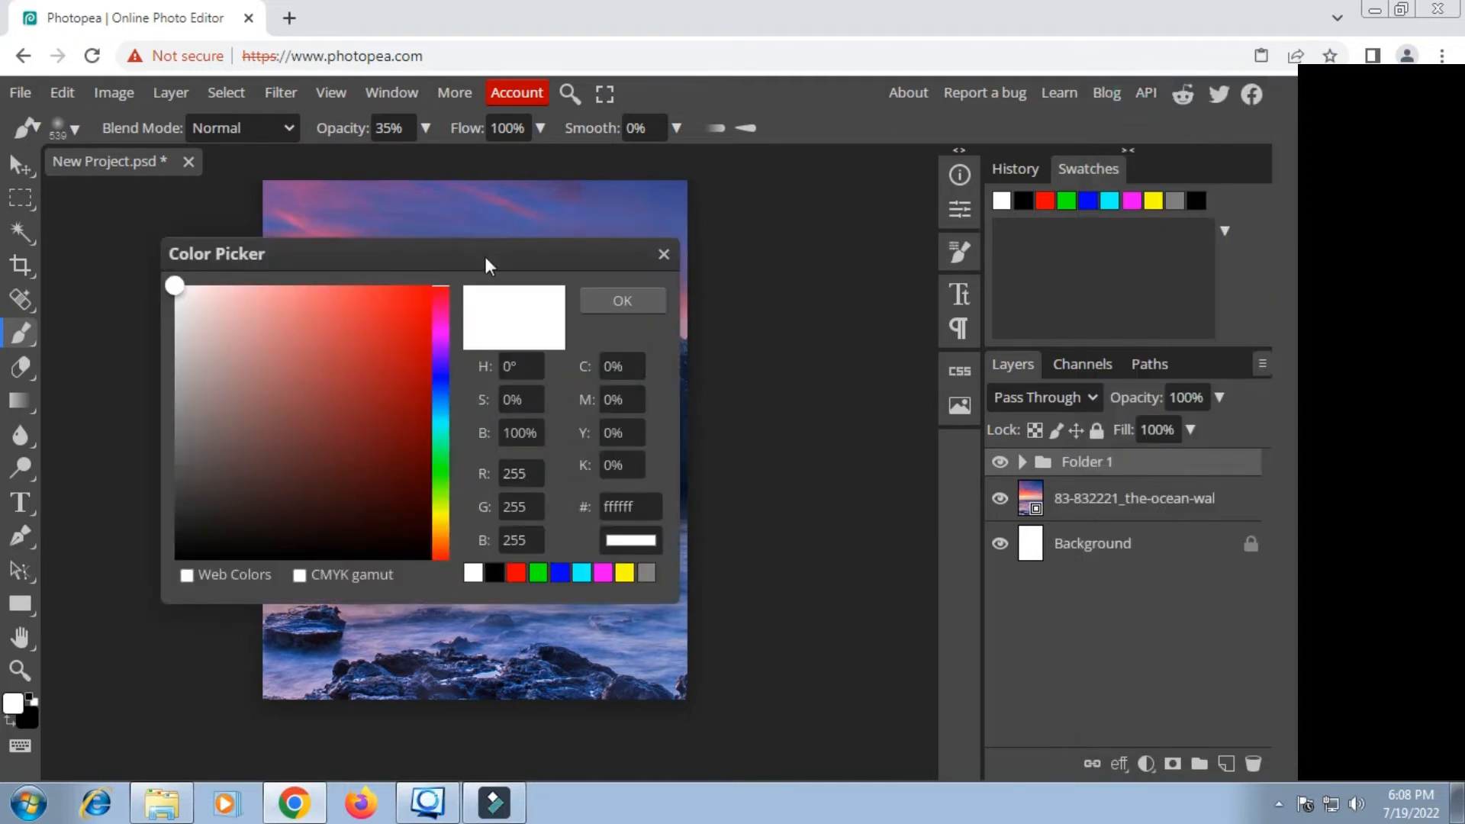
left_click_drag(486, 260, 1020, 284)
left_click(631, 522)
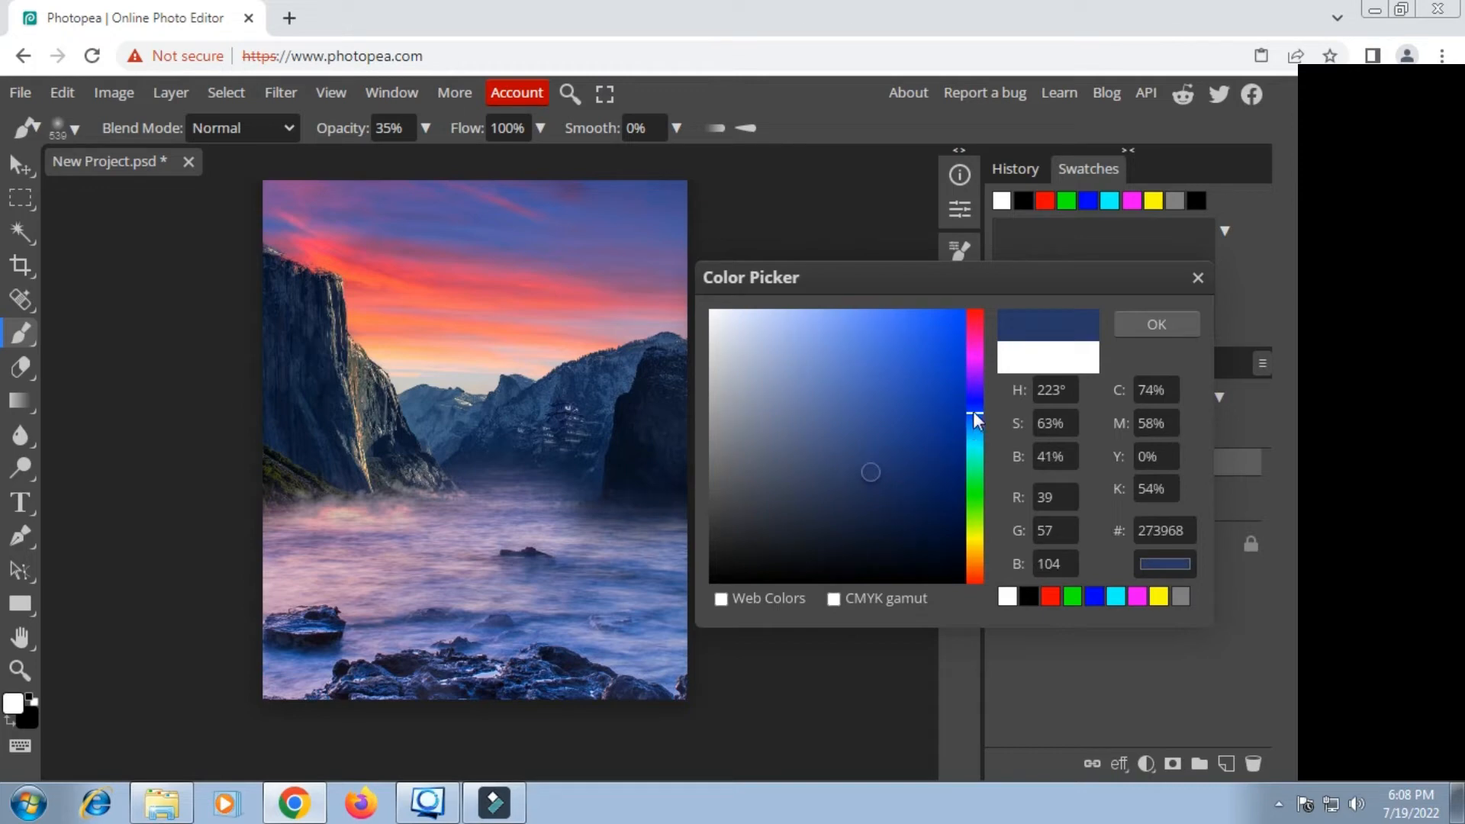
left_click_drag(974, 412, 972, 418)
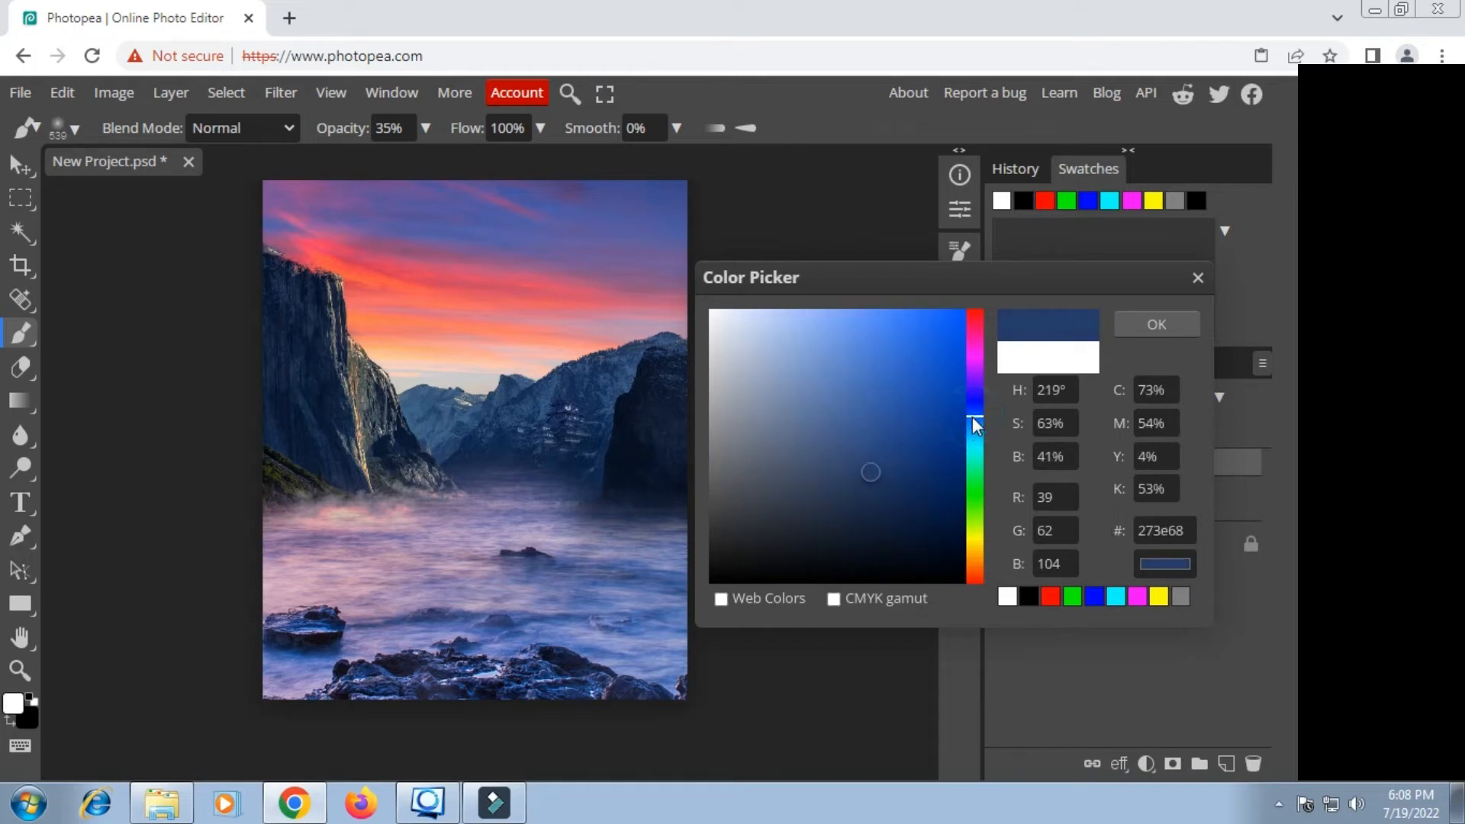
left_click(897, 458)
left_click(880, 478)
left_click(877, 459)
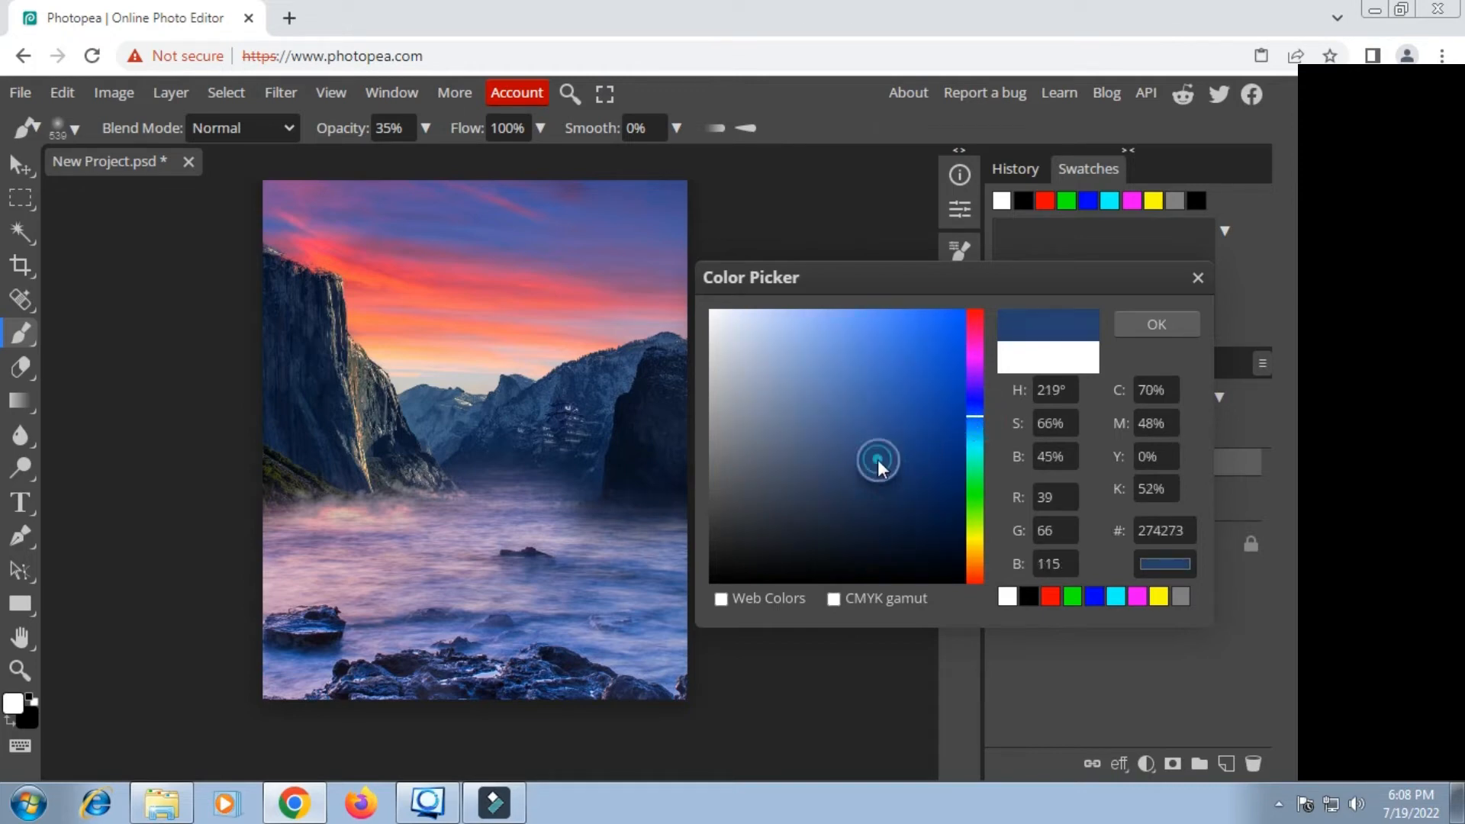
left_click(1164, 327)
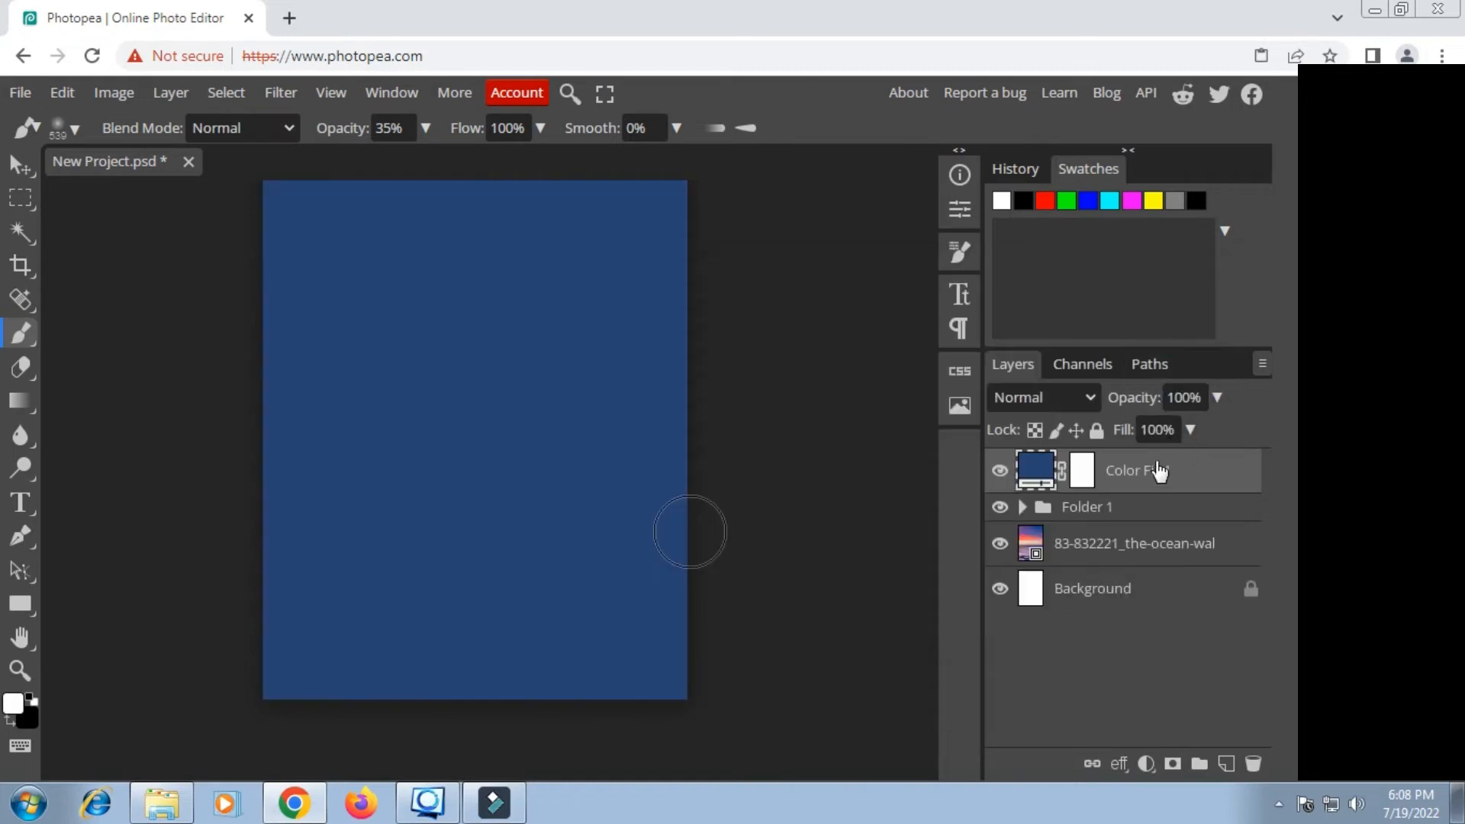
Step: Clip the blue Color Fill layer to the folder and lower its opacity to 30%
right_click(1148, 468)
left_click(996, 607)
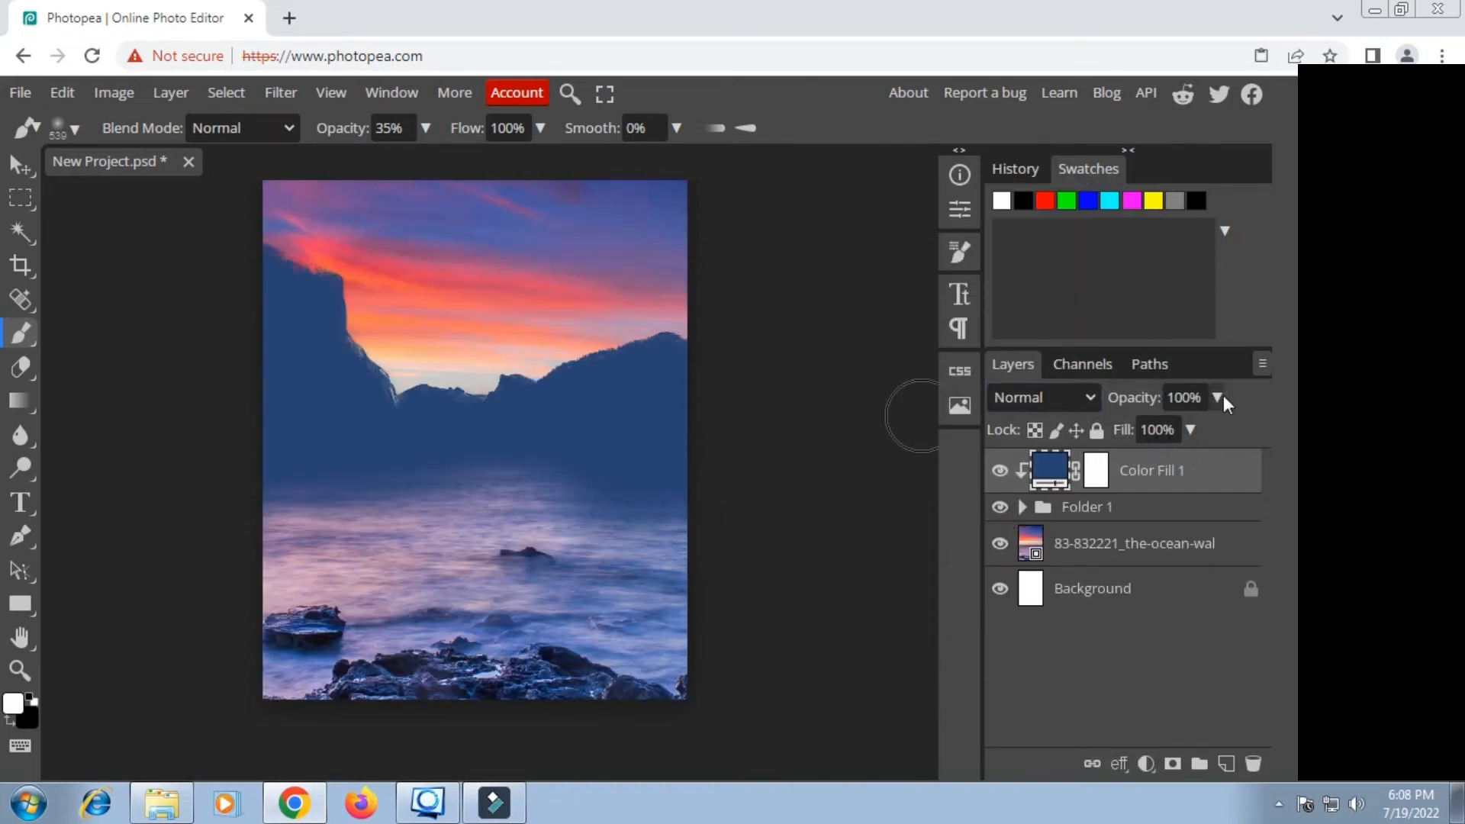
left_click(1166, 425)
left_click(1166, 428)
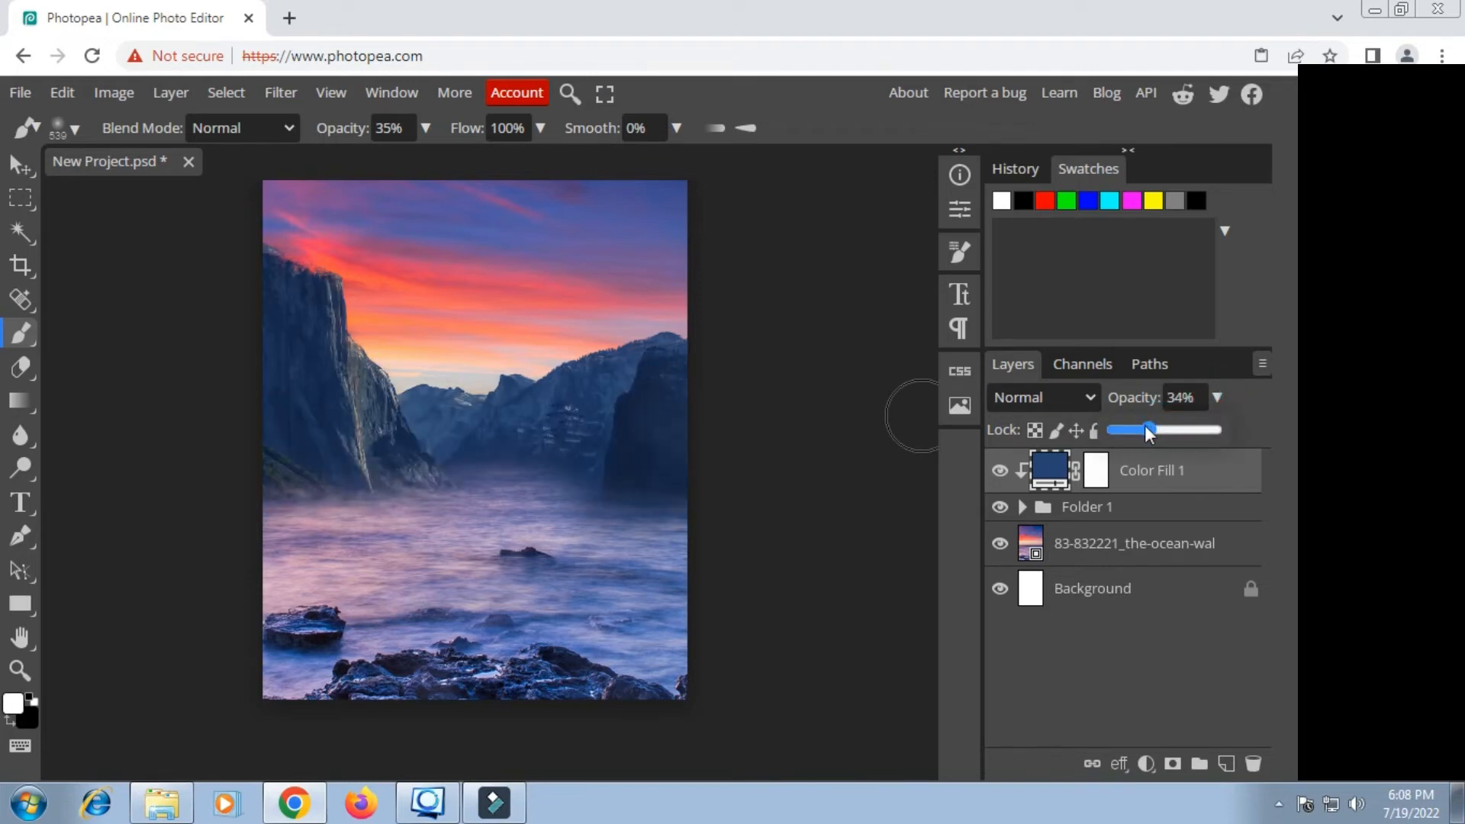
left_click_drag(1143, 424, 1144, 424)
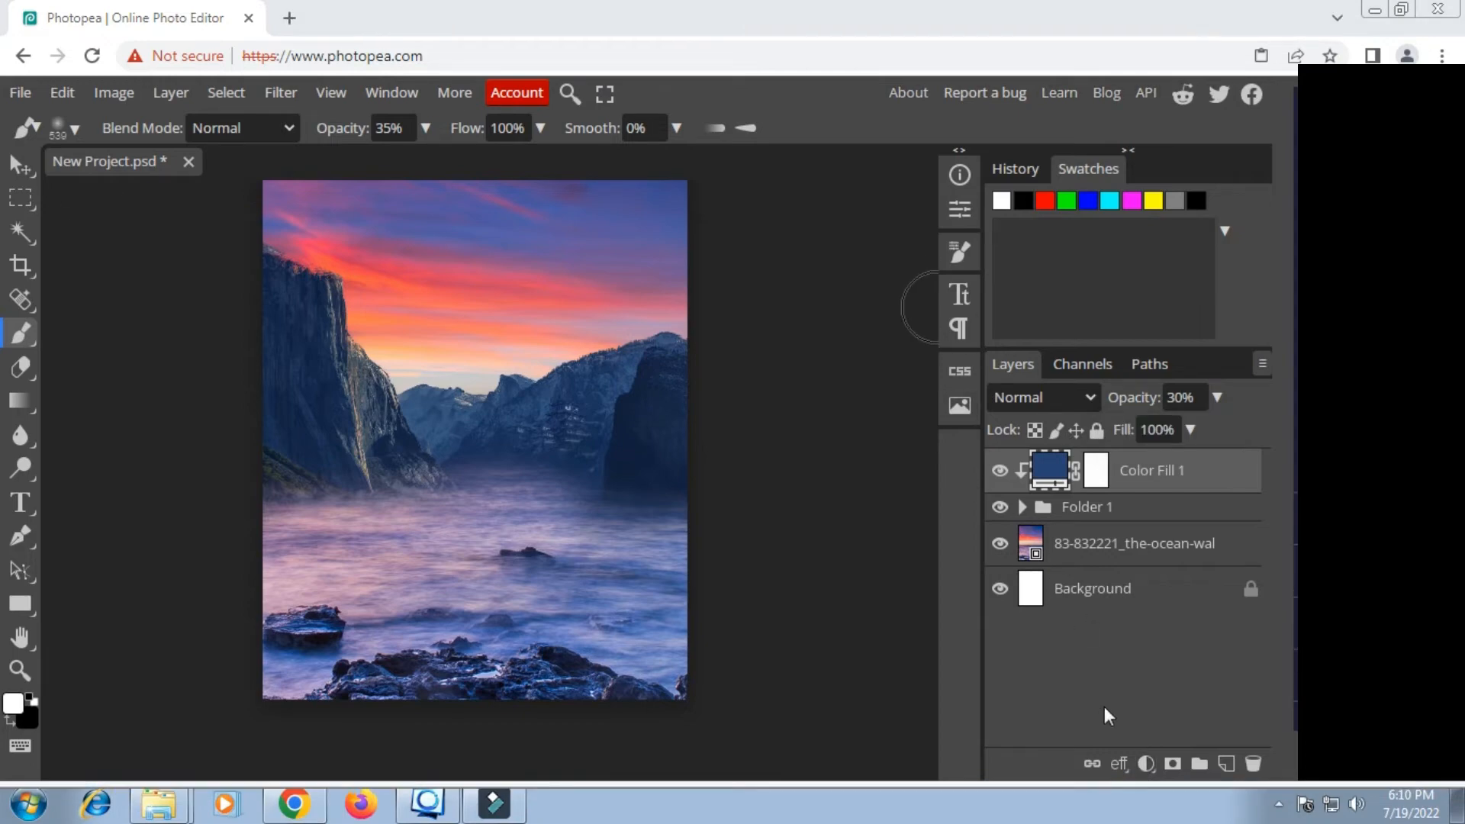
Step: Add a Vibrance adjustment above the Color Fill, clip it to the folder and increase its vibrance
left_click(1145, 763)
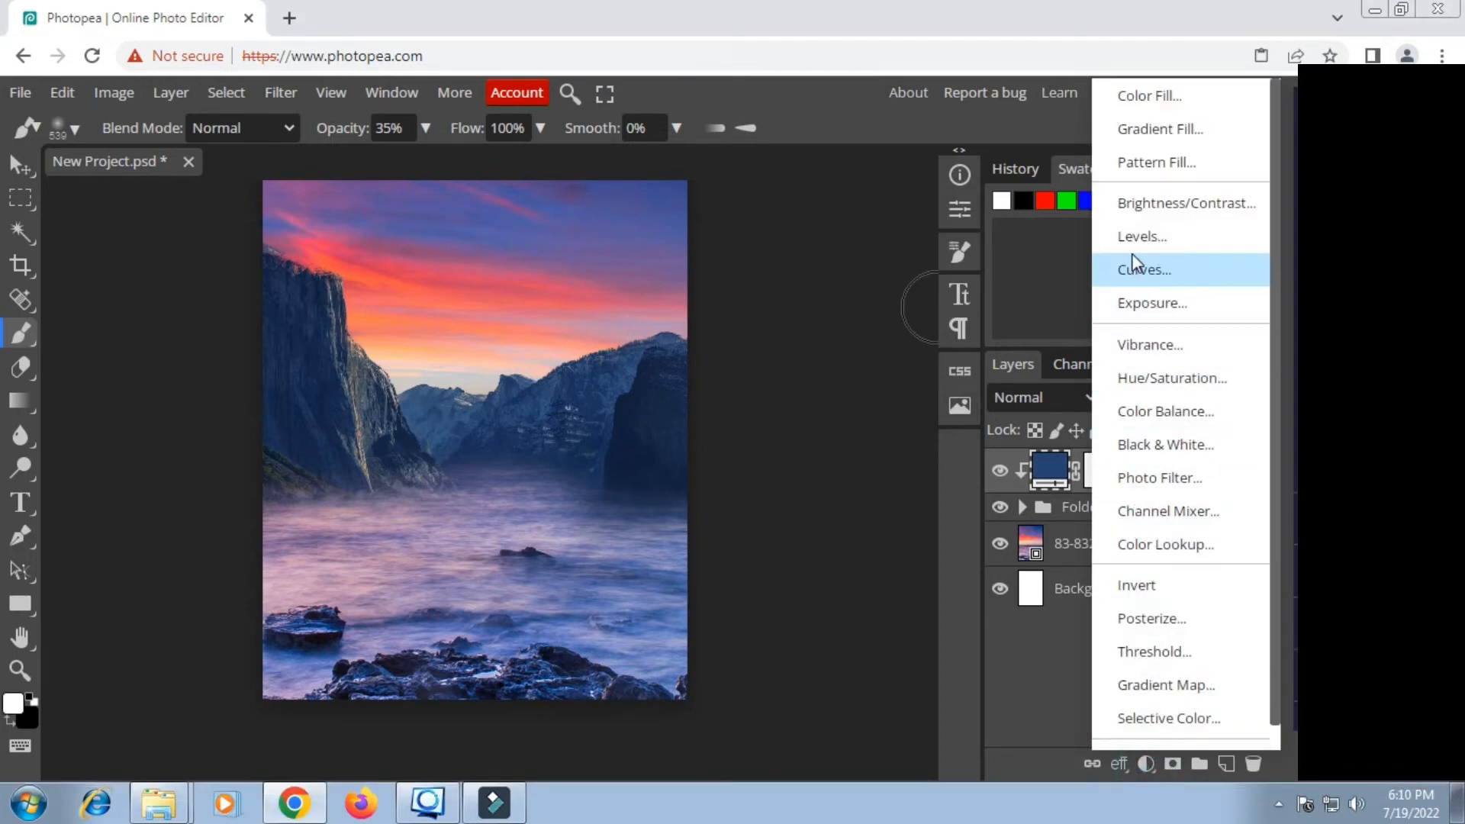
left_click(1128, 345)
right_click(1142, 470)
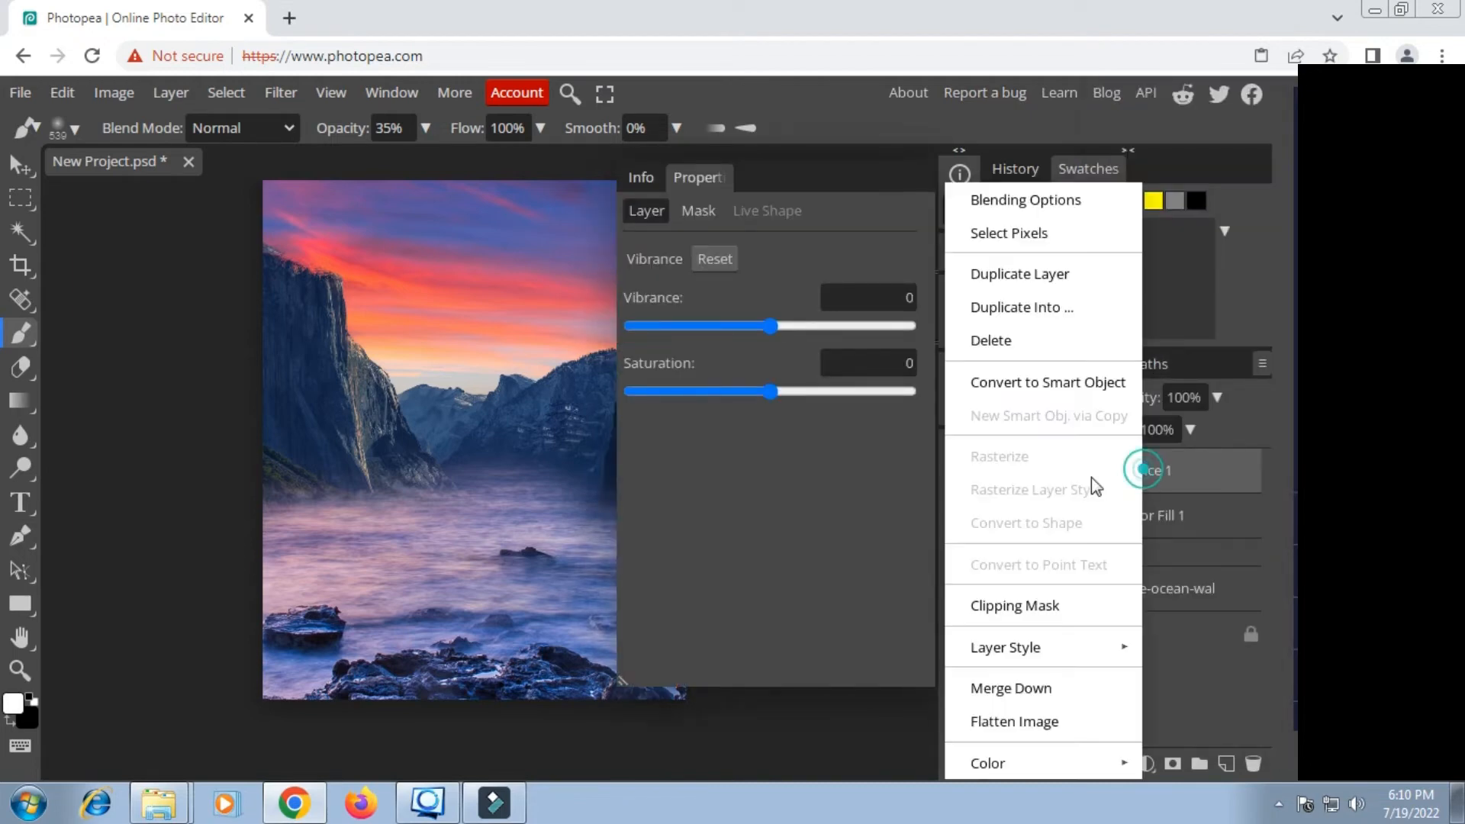
left_click(1021, 604)
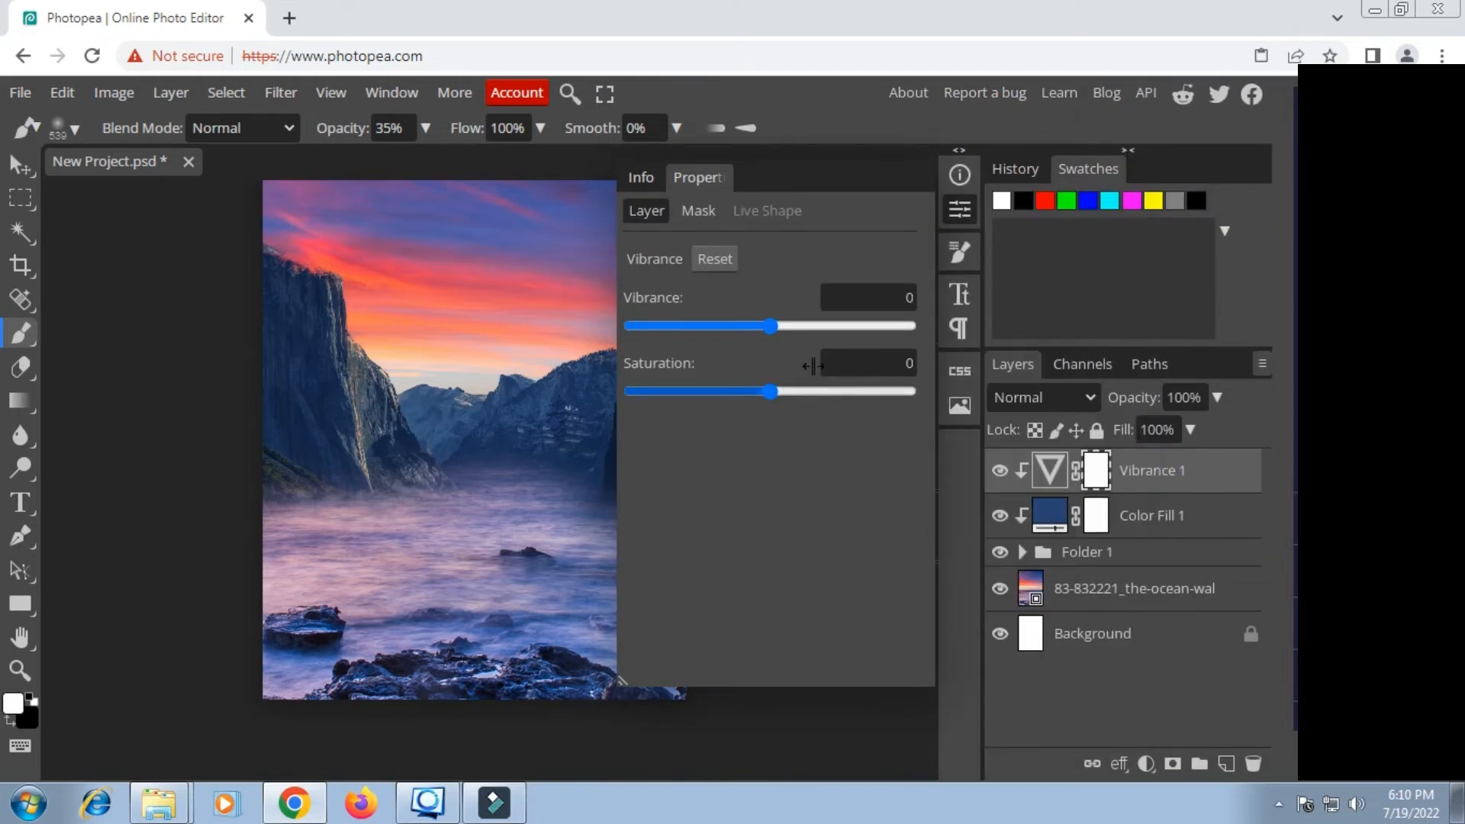
left_click(830, 326)
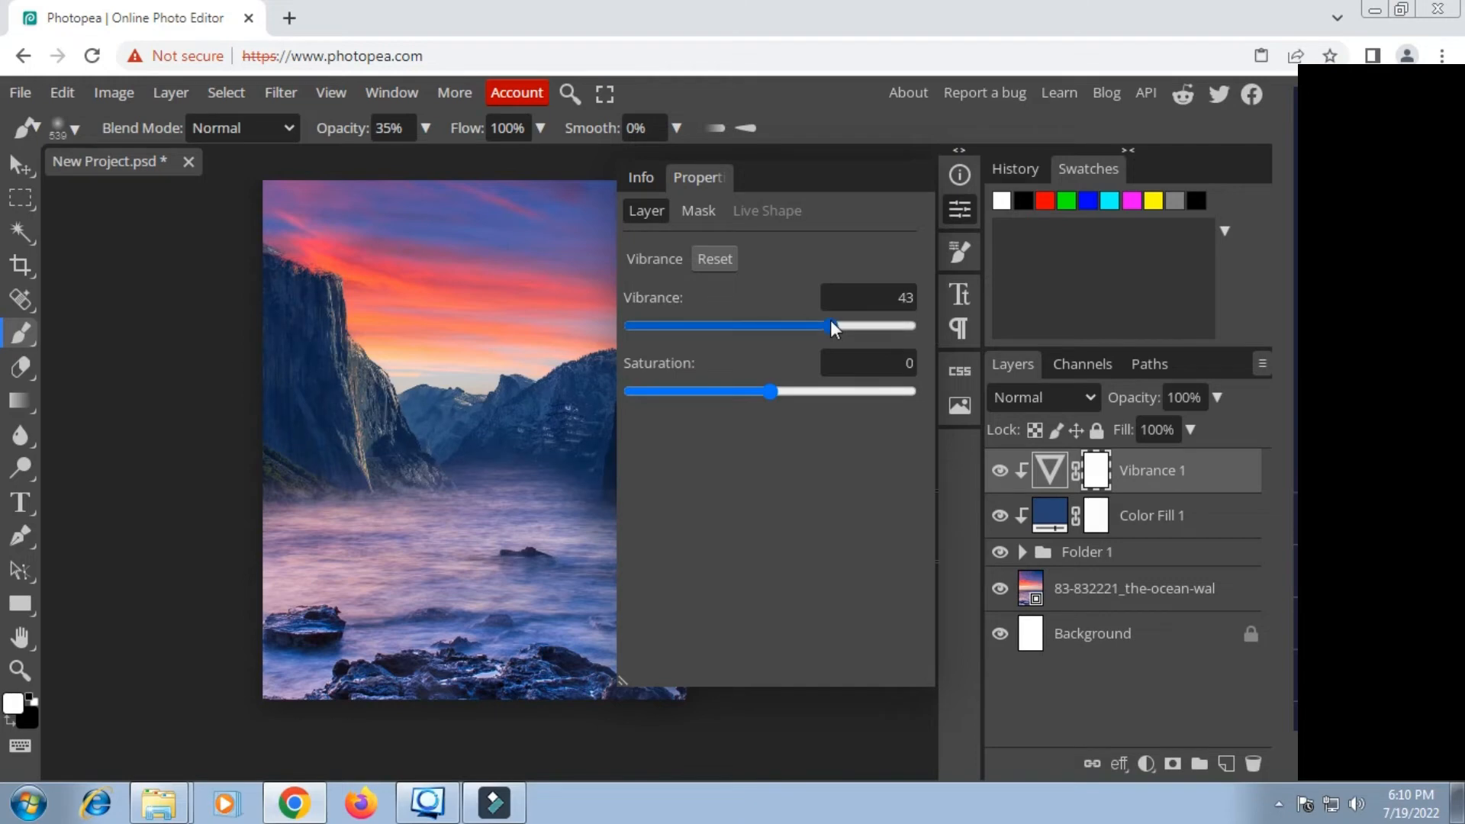
left_click(844, 325)
left_click(968, 205)
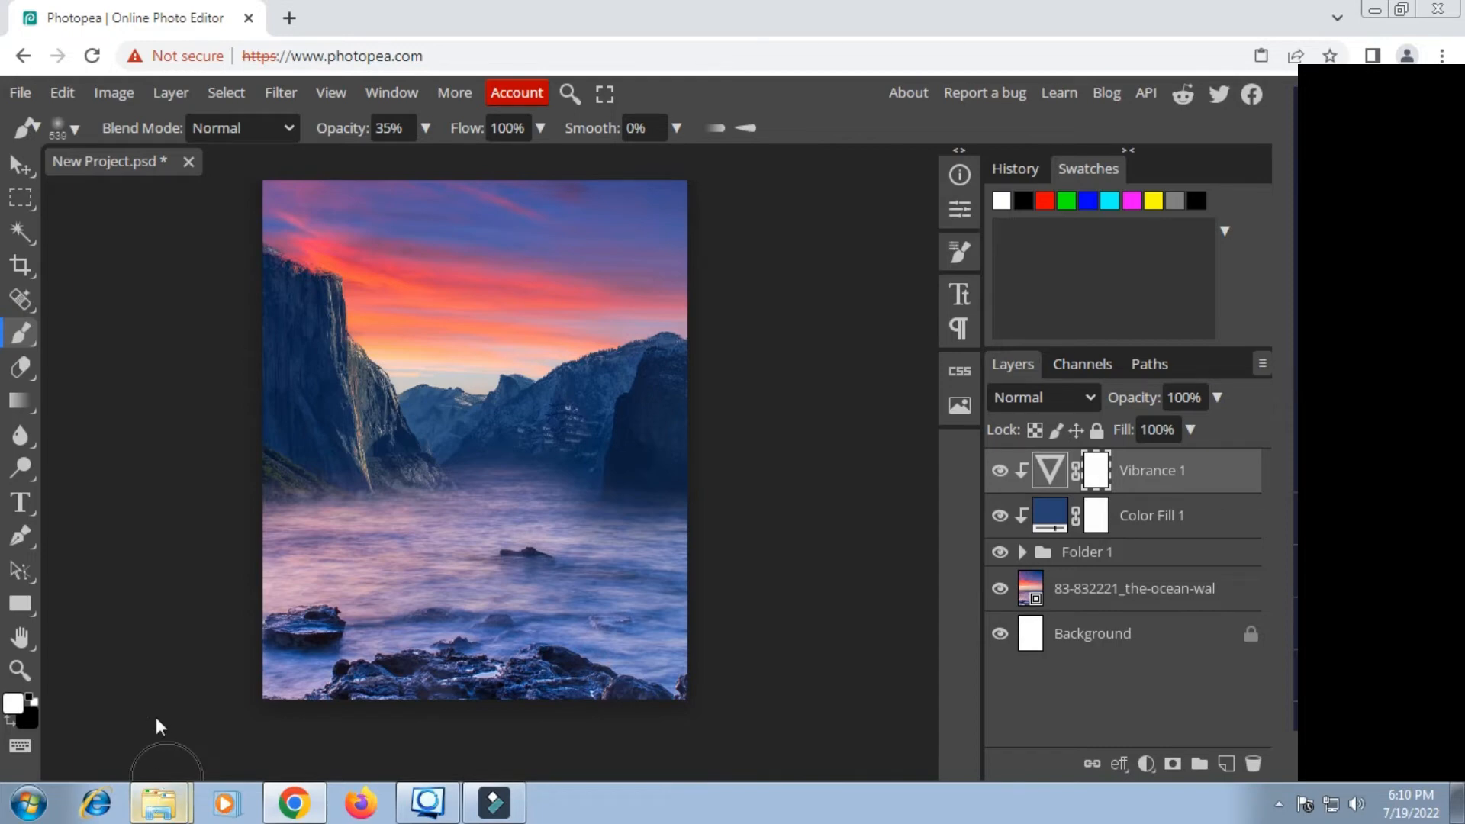
Step: Place the samurai image 81adde41520453b5d6f92490ec09caa9 from the New folder (40) file window into the composite at its original size
left_click(159, 803)
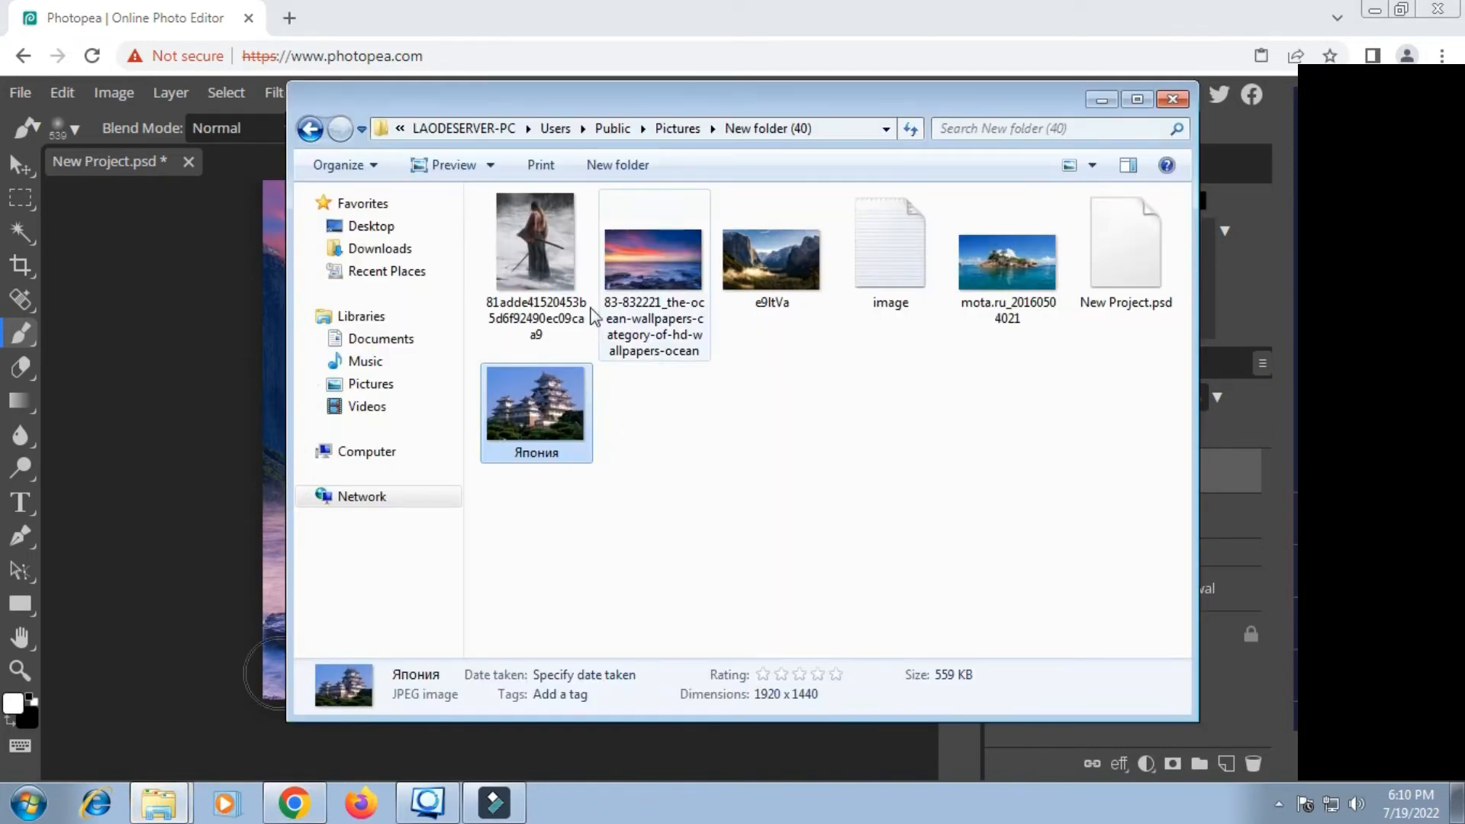
left_click(525, 260)
left_click_drag(525, 260, 212, 505)
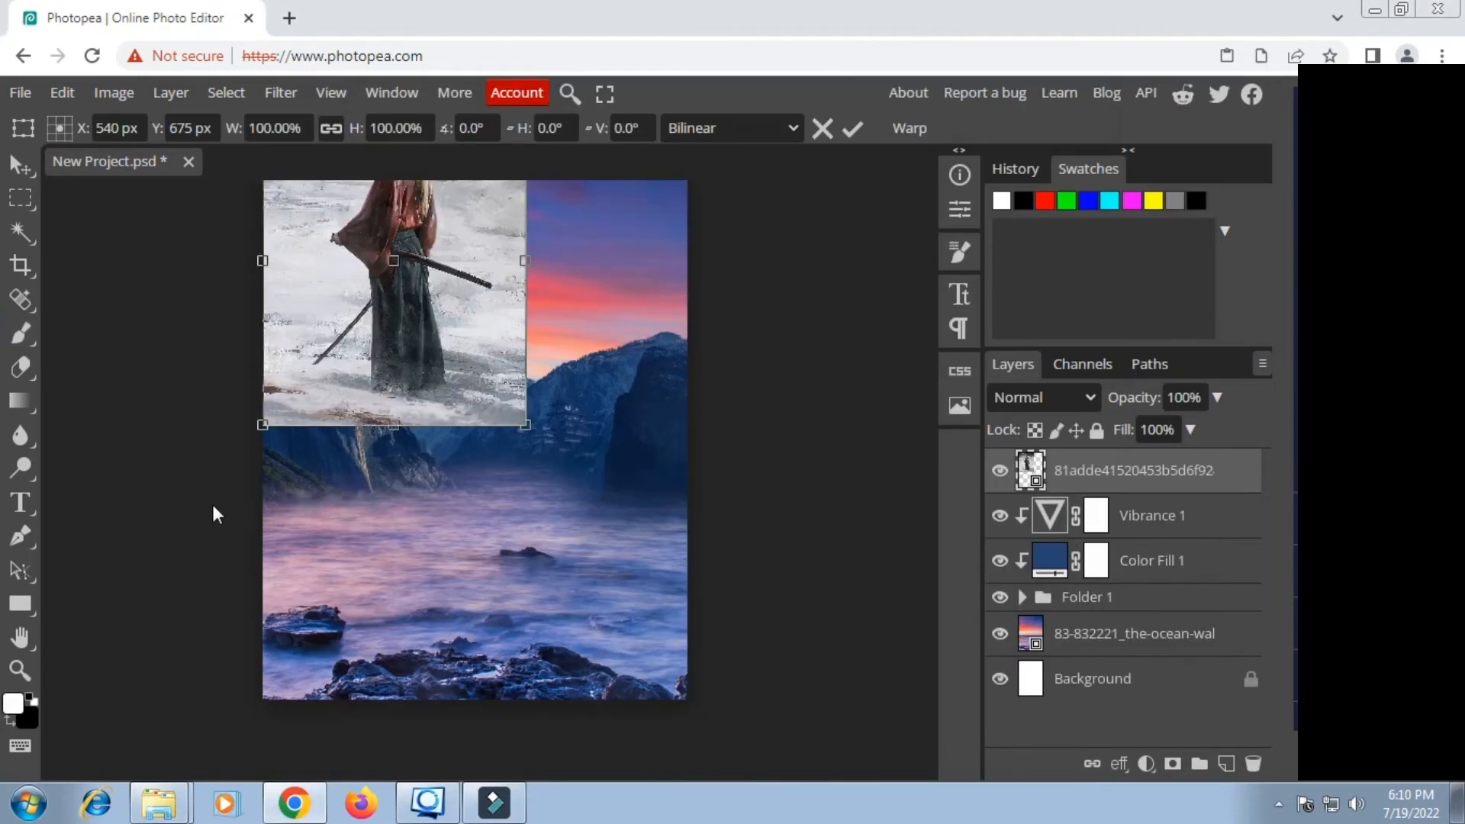
scroll(605, 277, "up", 2)
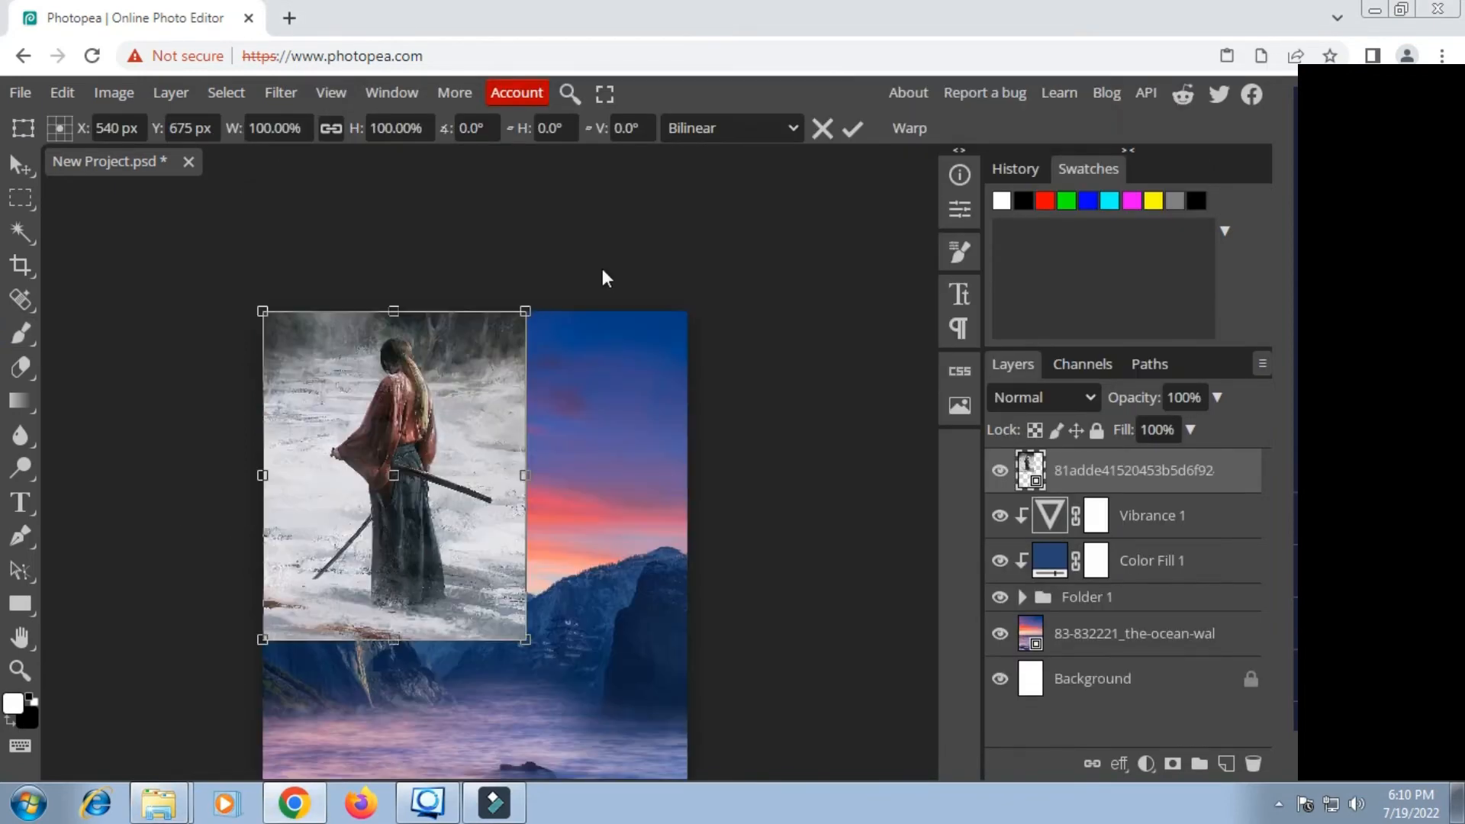
left_click(861, 127)
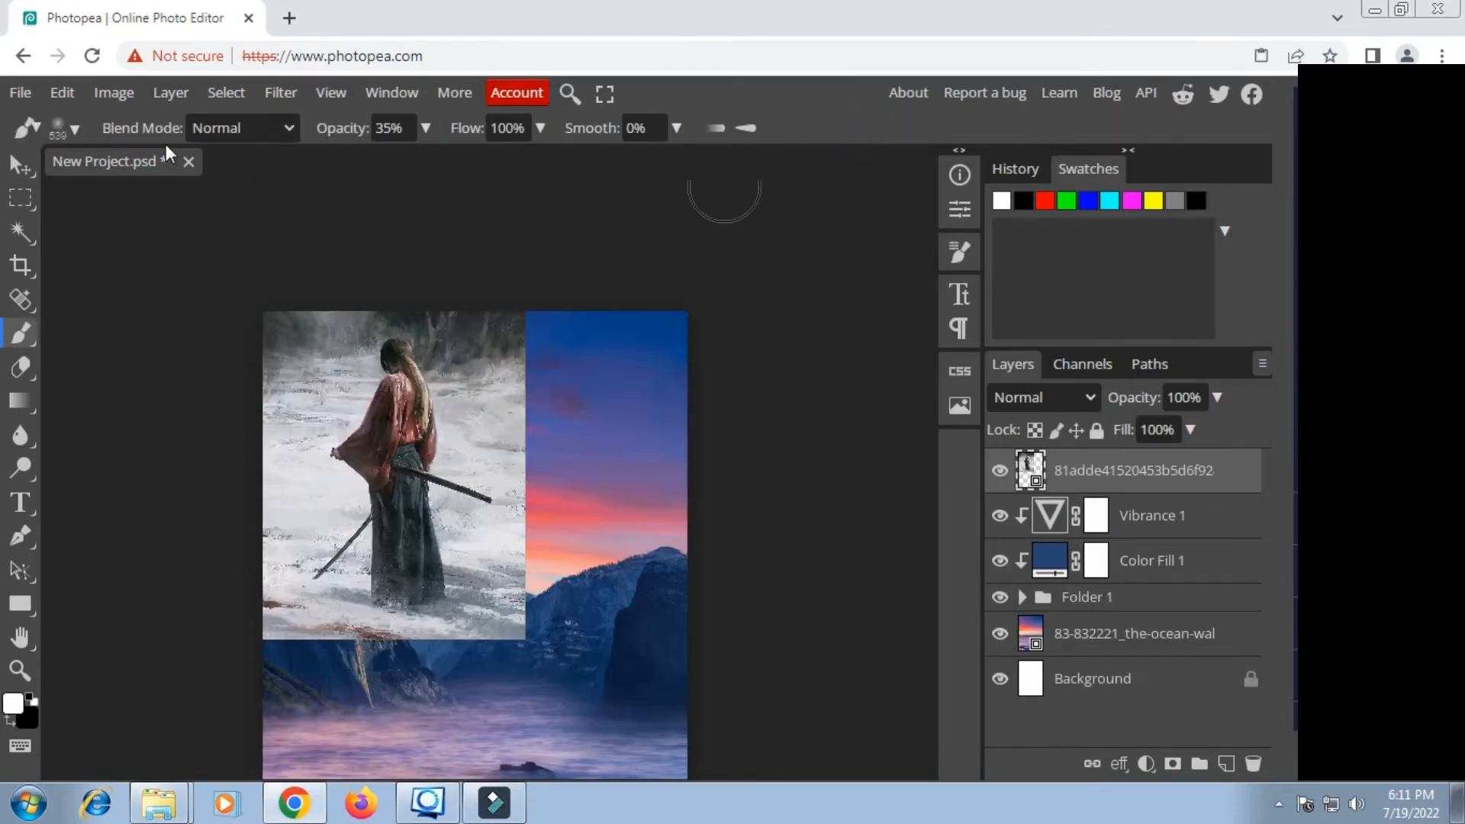
Step: Cut the samurai out of the snowy background with Magic Cut onto a new layer and delete the original image layer
left_click(217, 92)
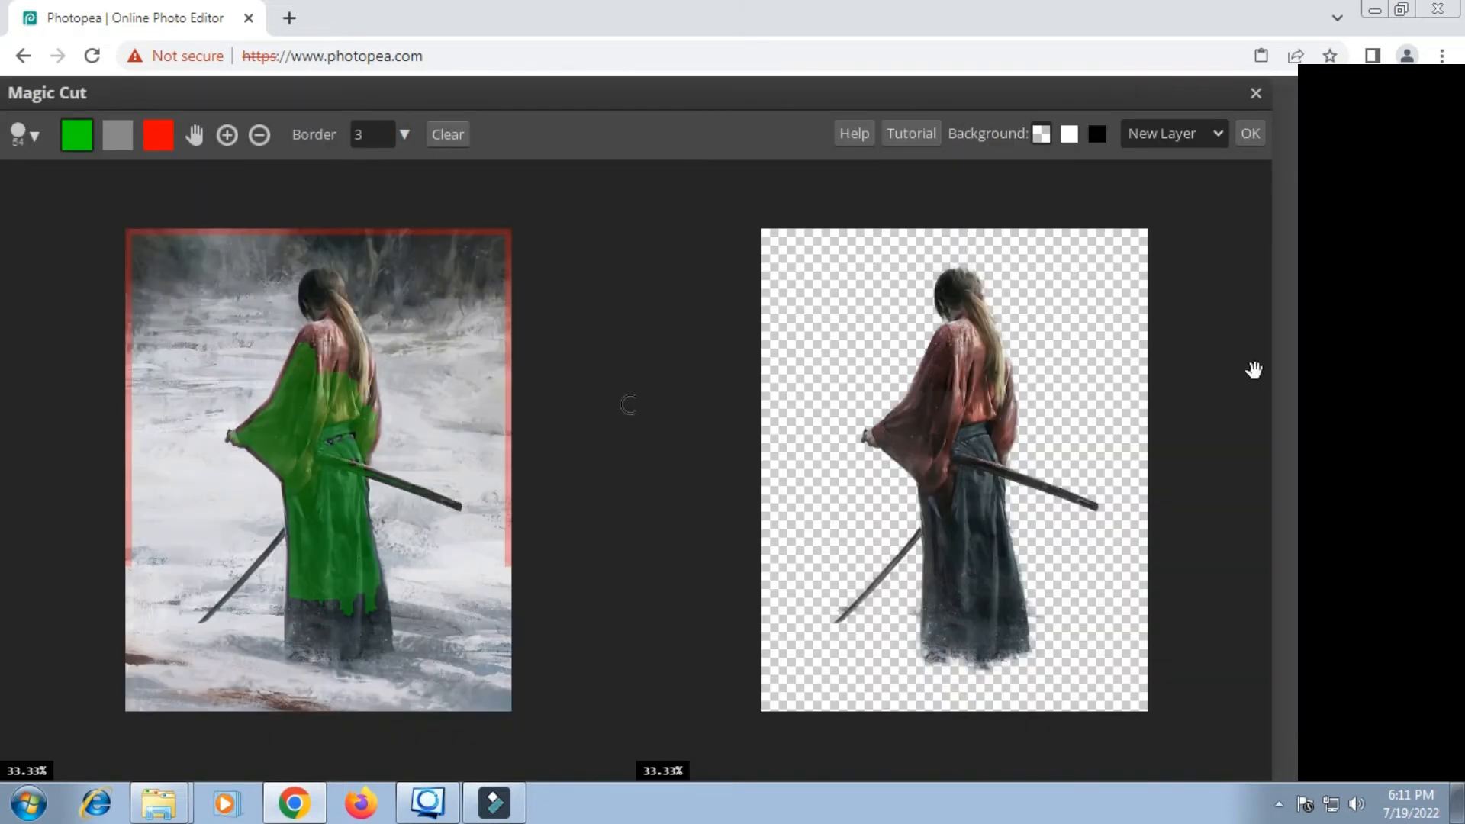
left_click(1259, 136)
left_click(1140, 505)
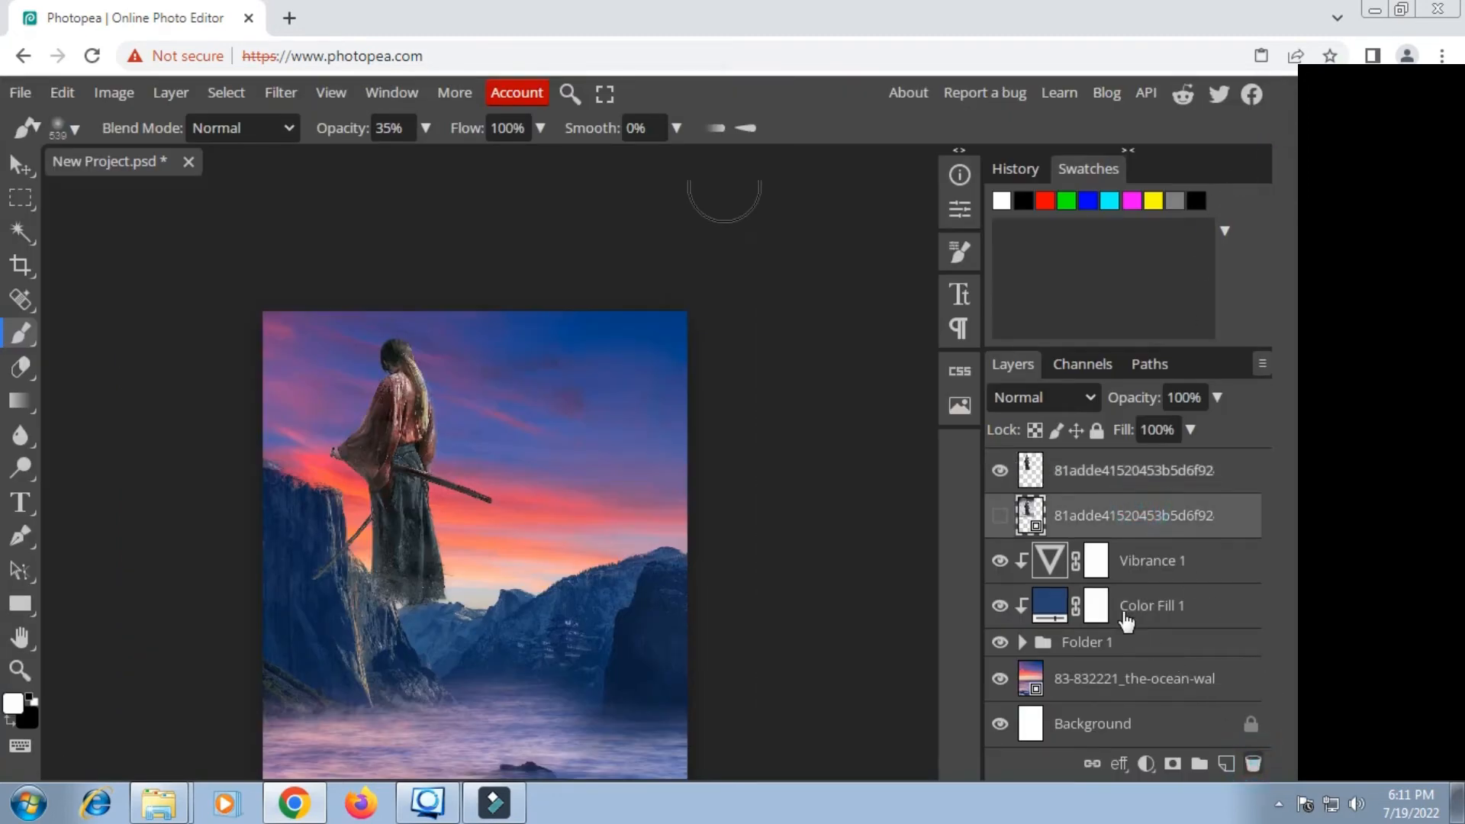
key("Delete")
Step: Scale the cut-out samurai down proportionally and move it onto the foreground rocks at the bottom of the seascape
scroll(488, 489, "down", 3)
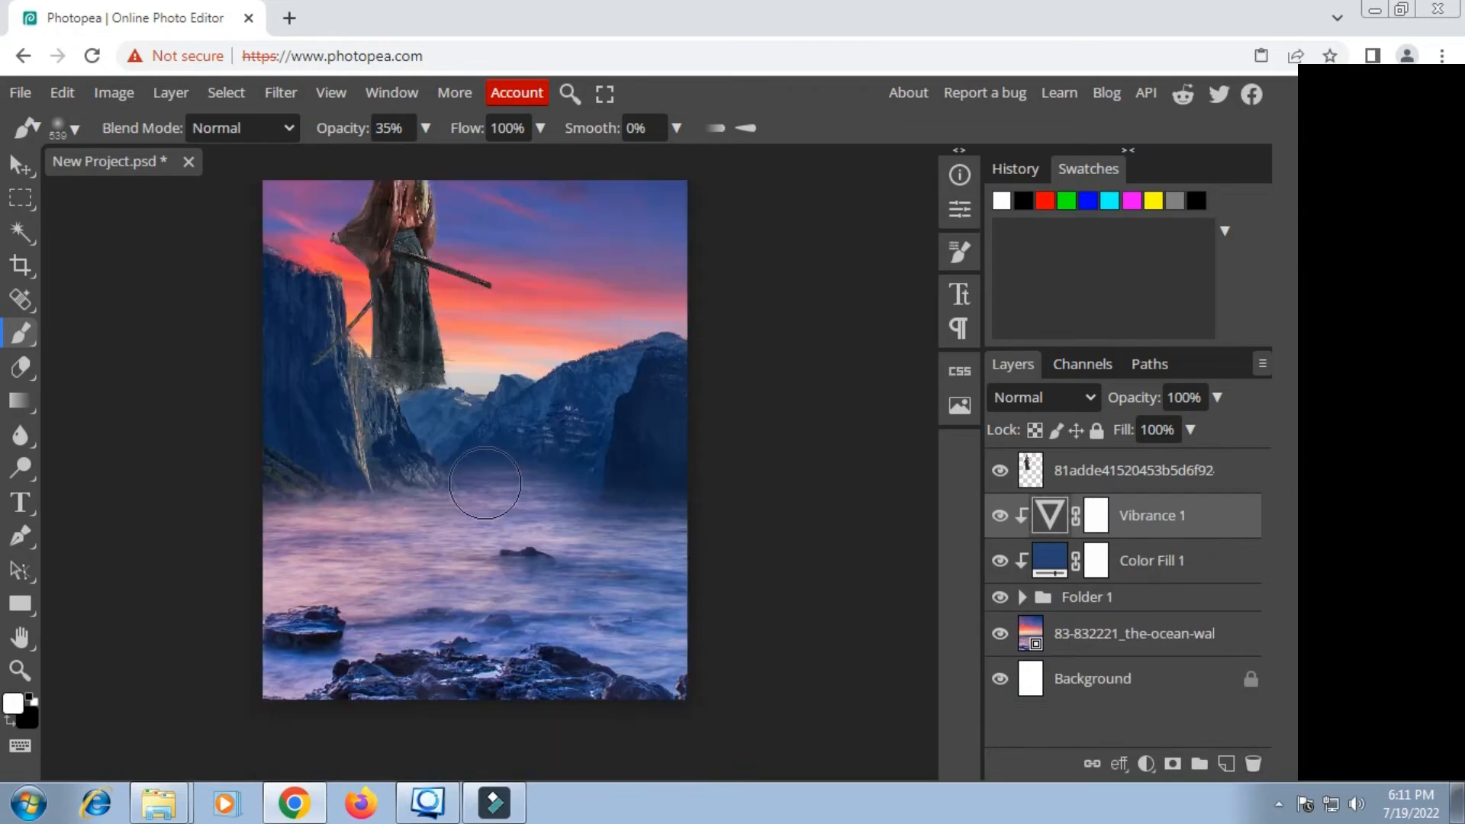
scroll(450, 427, "up", 3)
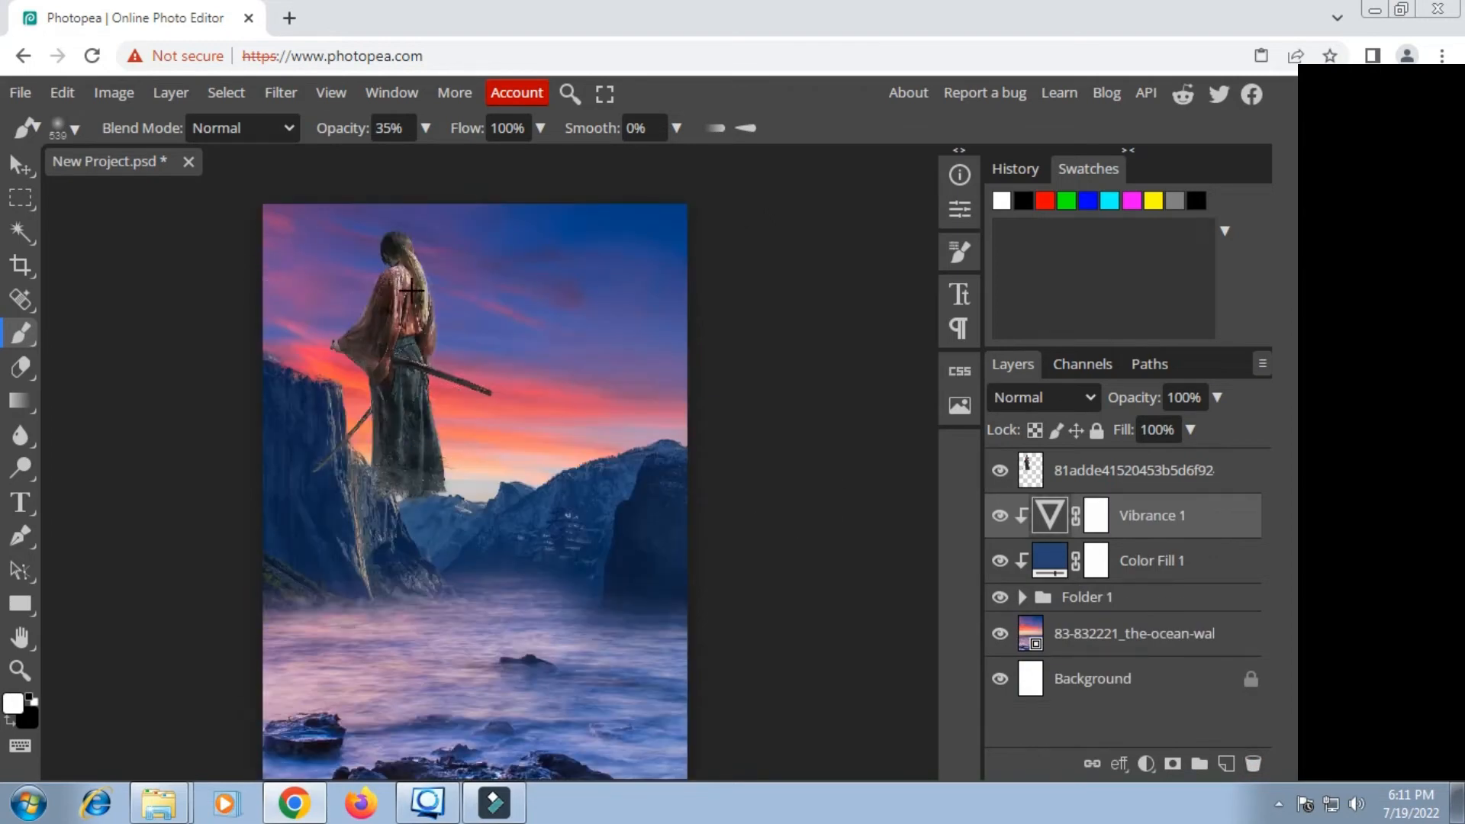
scroll(411, 290, "down", 2)
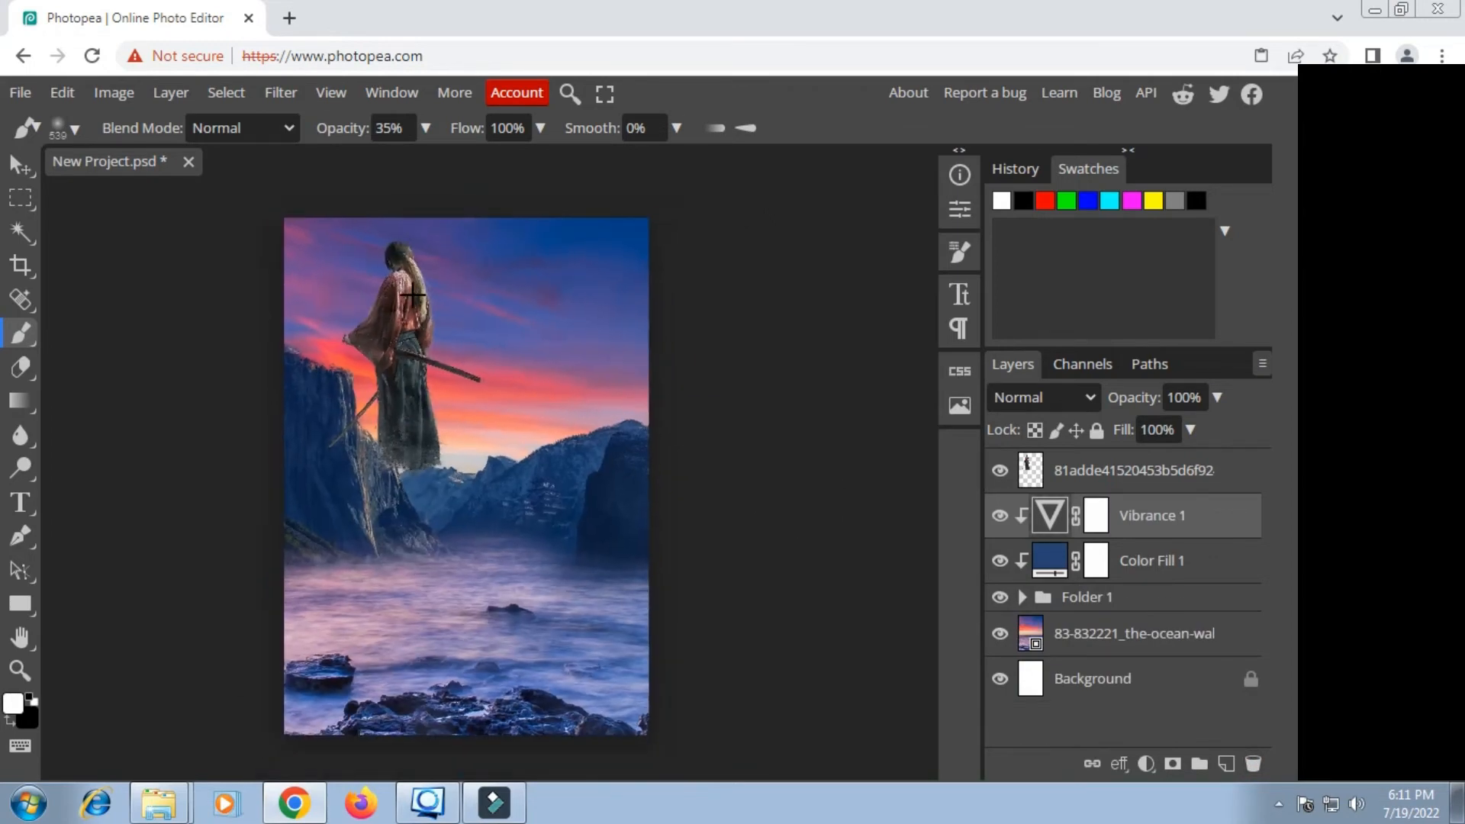
left_click(1180, 474)
right_click(330, 371)
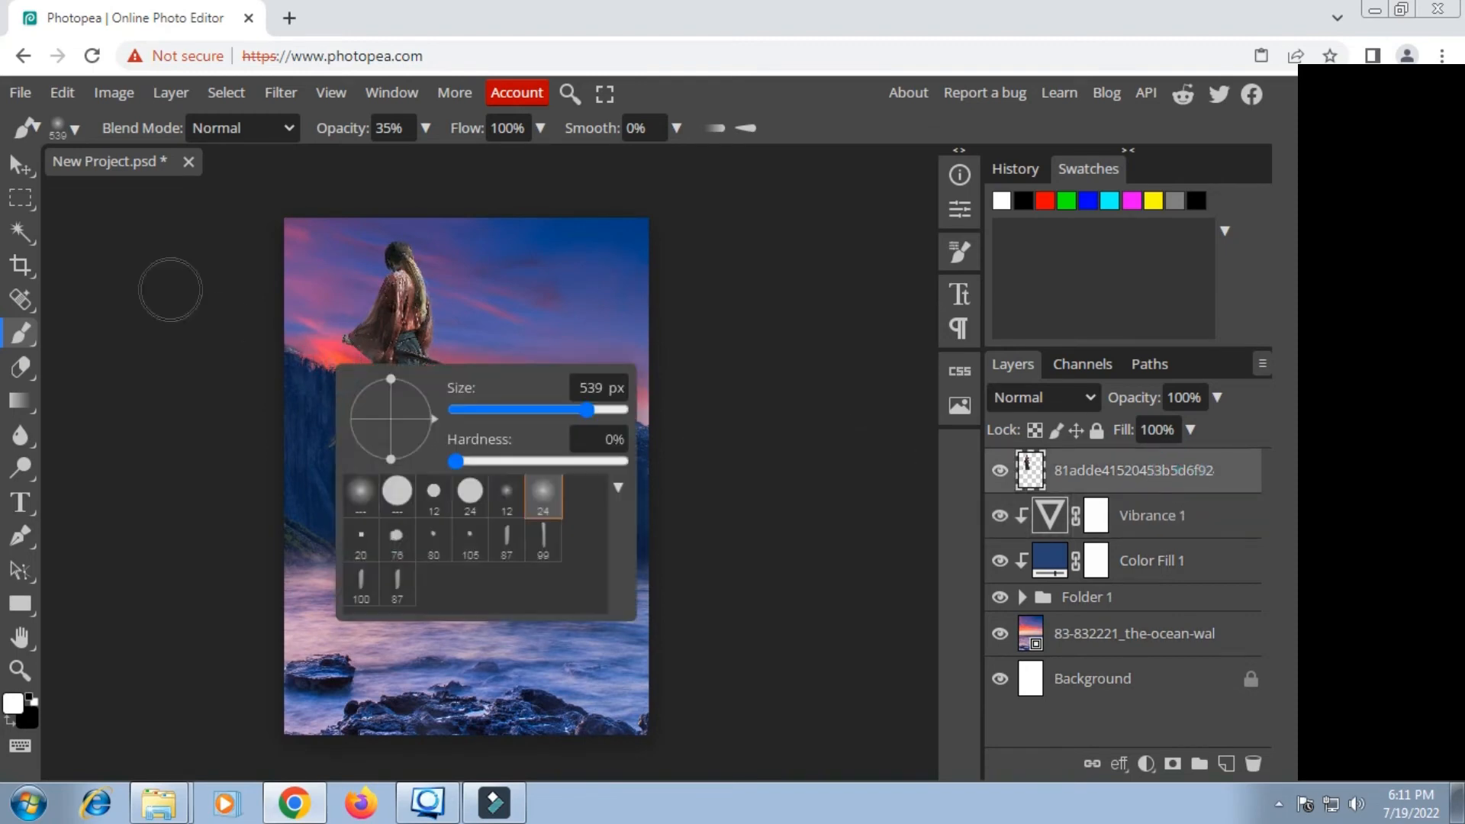
left_click(13, 197)
right_click(416, 244)
left_click(538, 561)
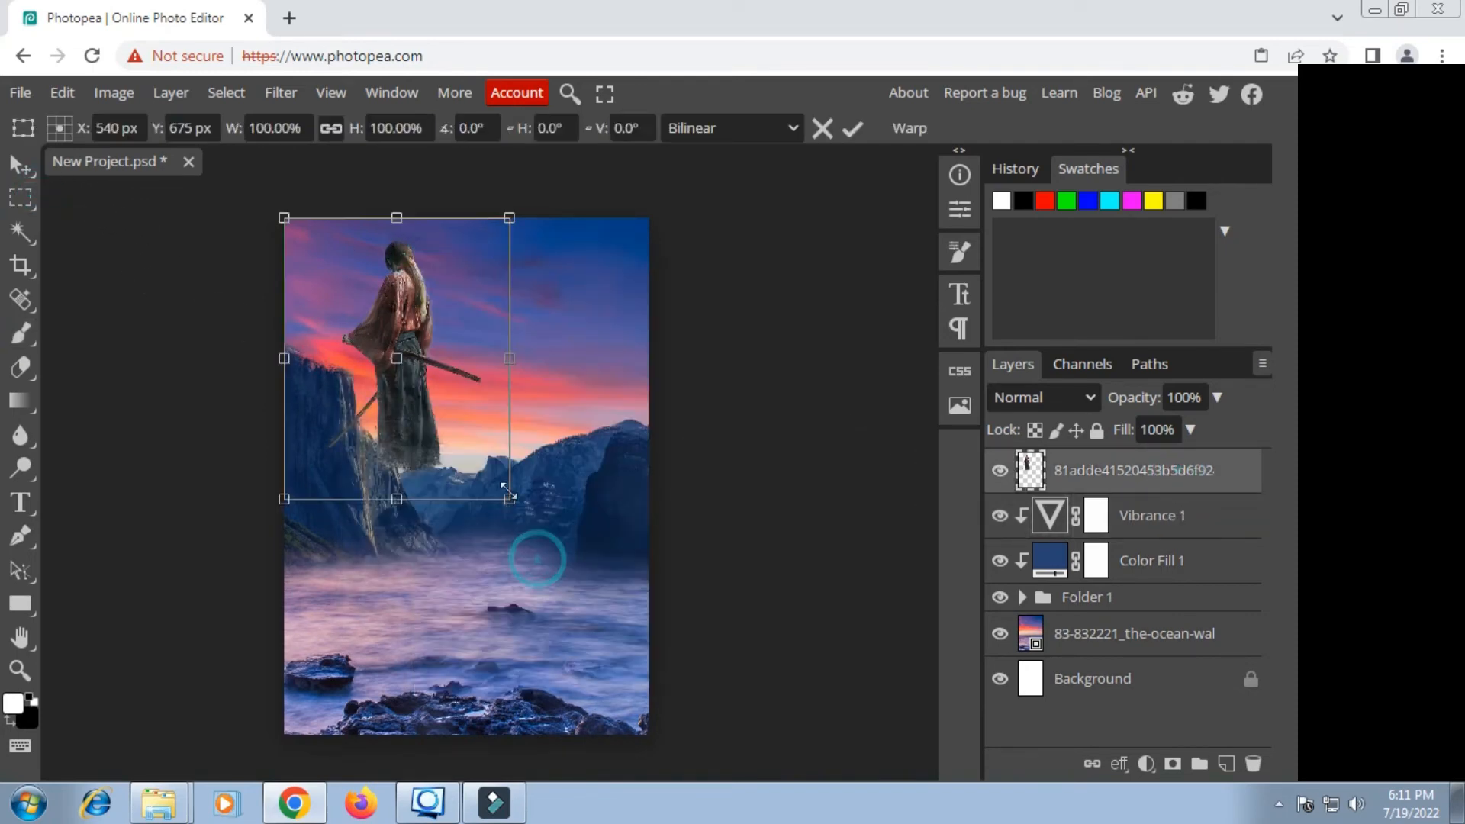
left_click_drag(509, 219, 477, 267)
key("m")
left_click(14, 165)
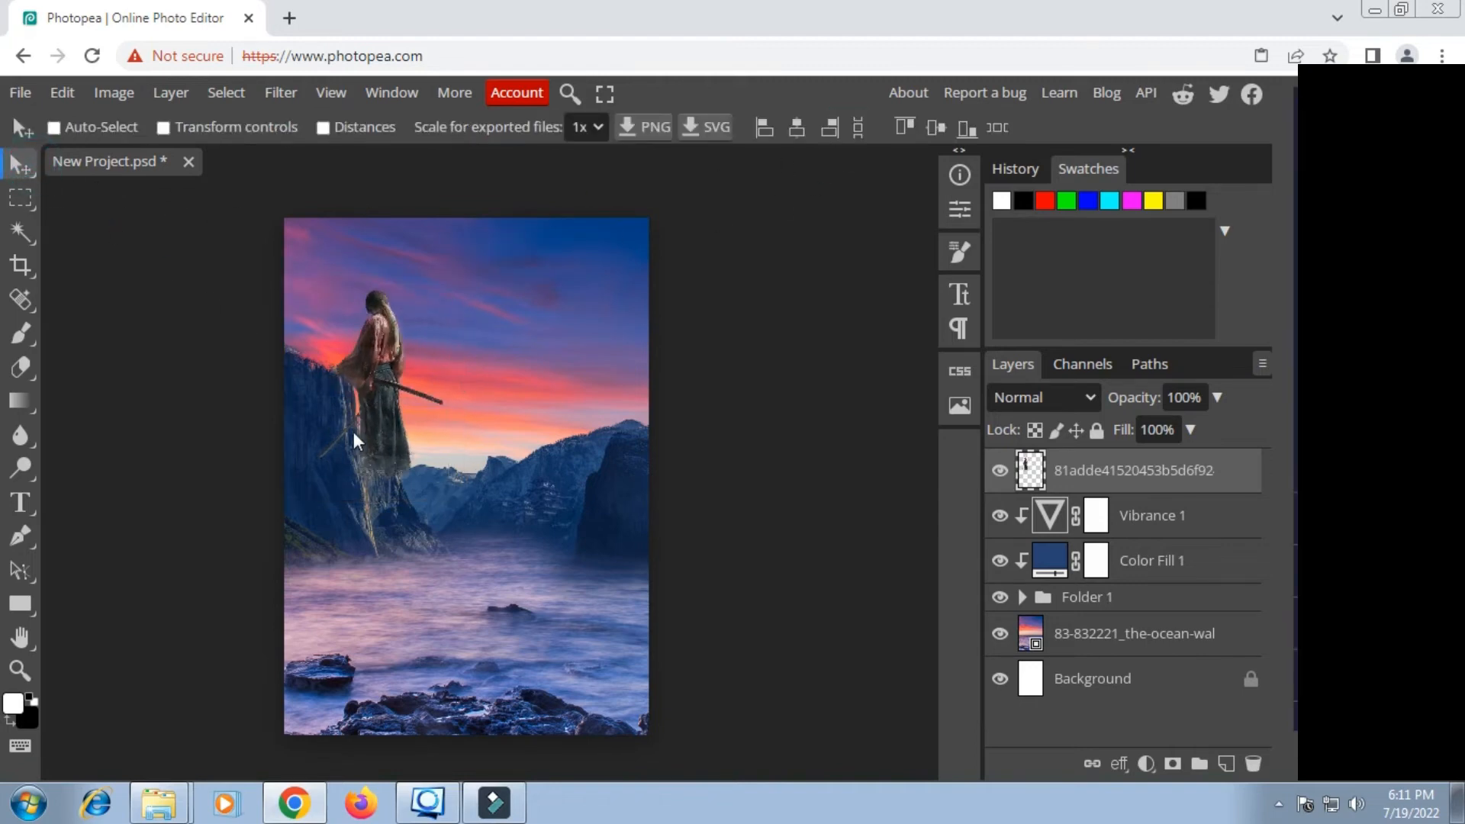
left_click_drag(396, 447, 461, 628)
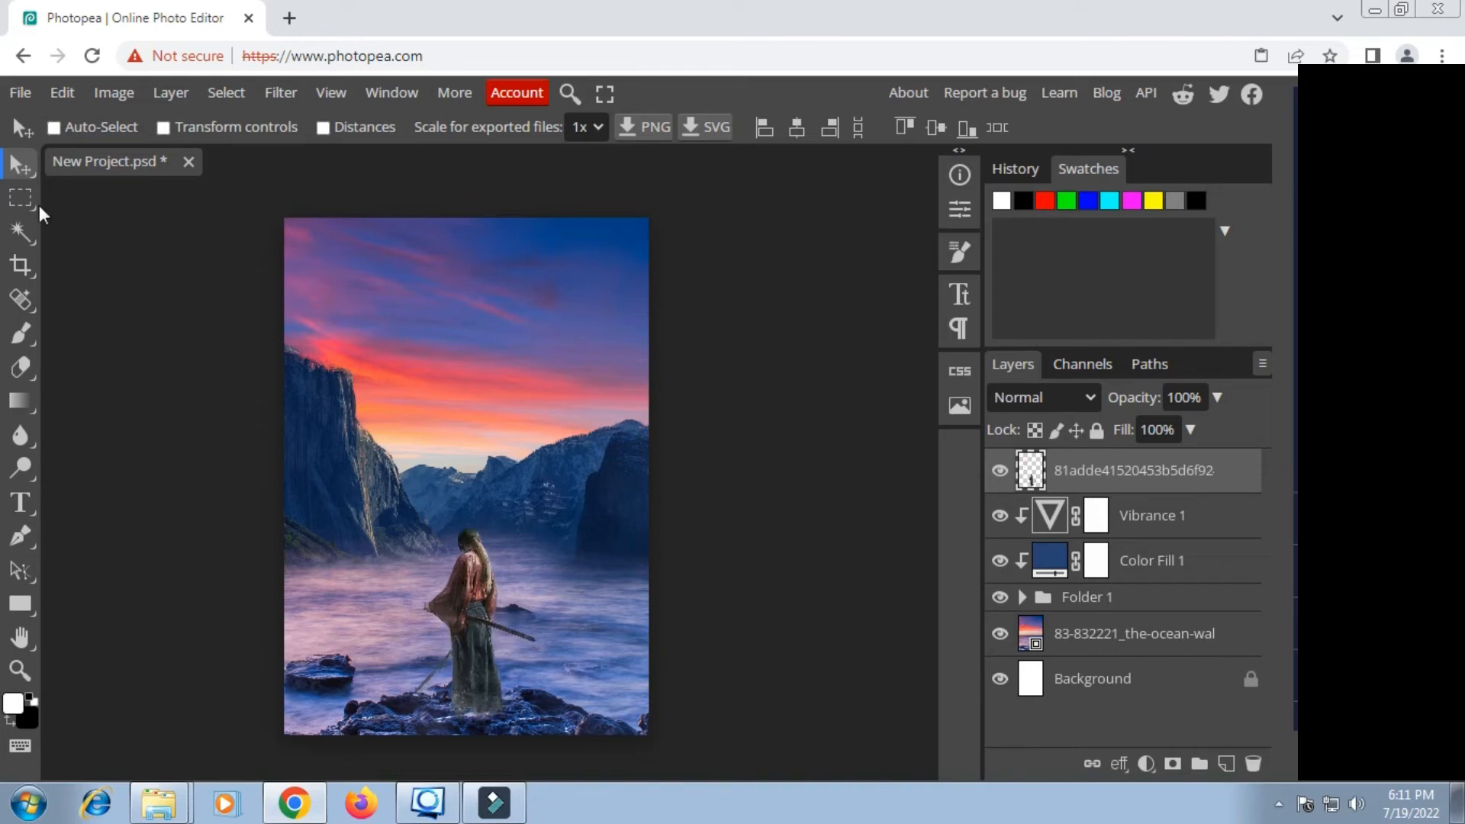
Step: Enlarge the samurai on the rocks to about 110% with Free Transform and apply the change
left_click(20, 198)
right_click(444, 552)
left_click(543, 646)
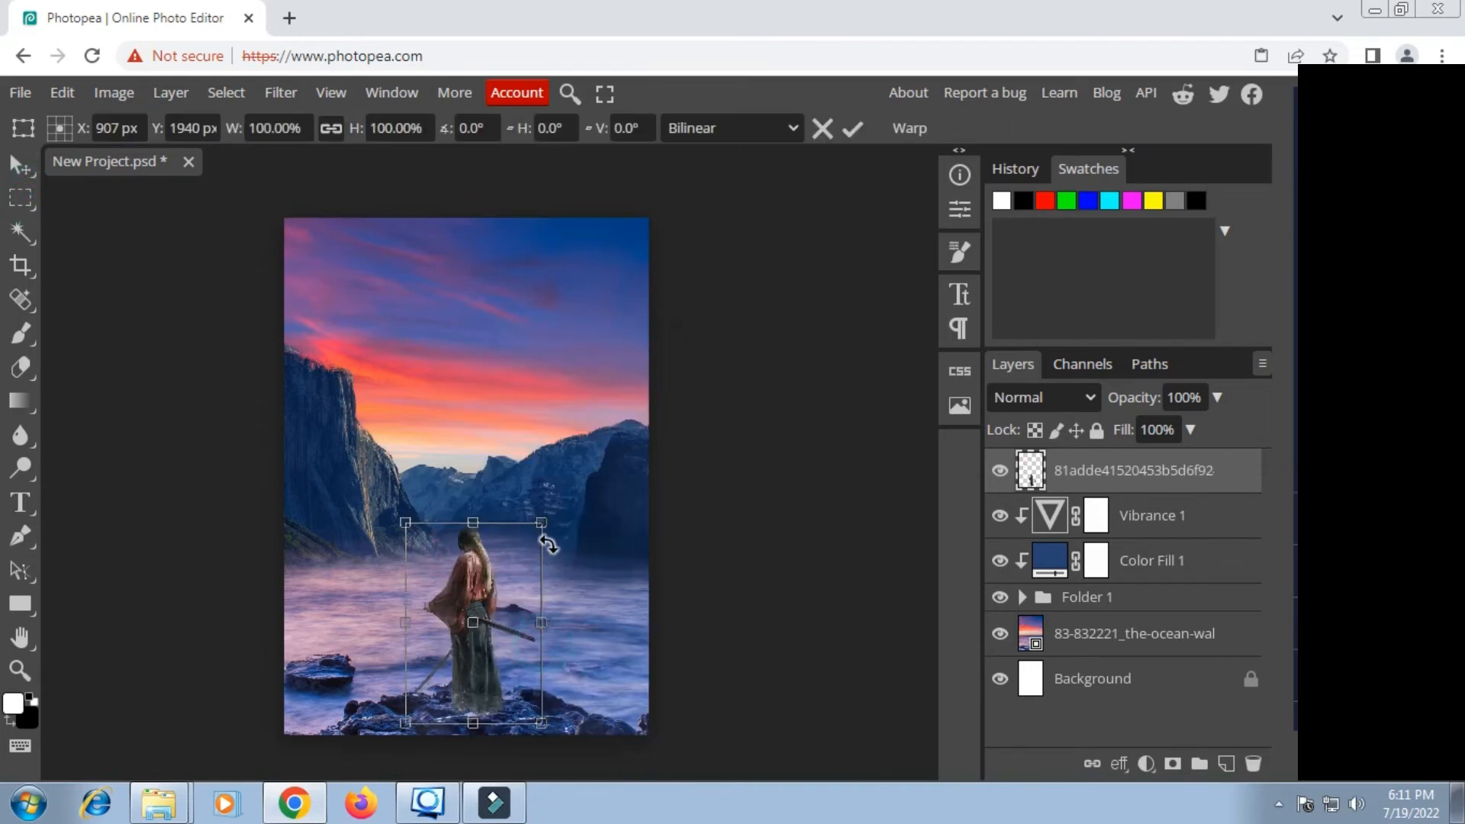
left_click_drag(542, 519, 563, 491)
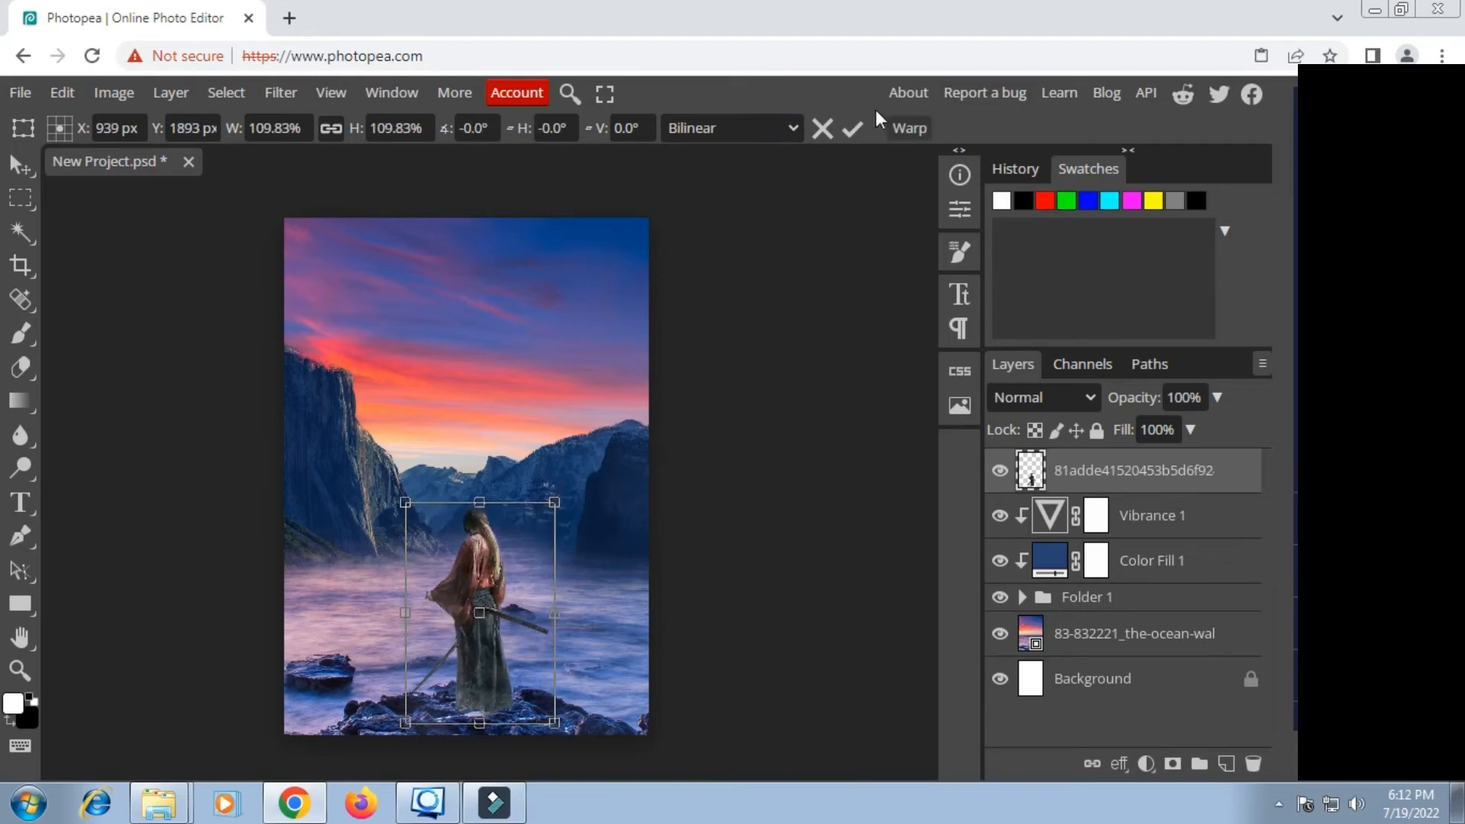
left_click(842, 138)
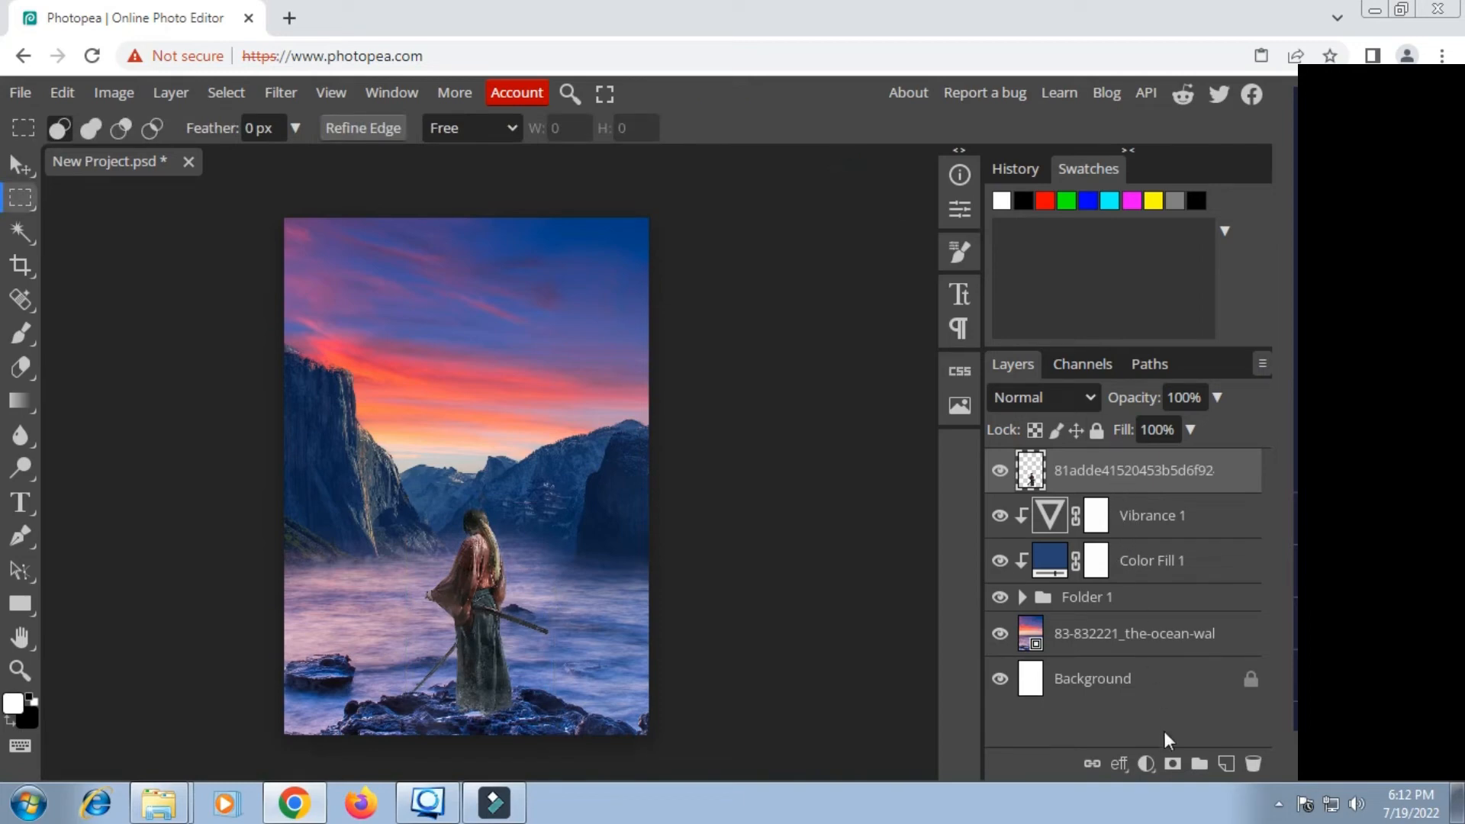
Step: Add a Brightness/Contrast adjustment above the samurai layer and clip it to the samurai
left_click(1149, 763)
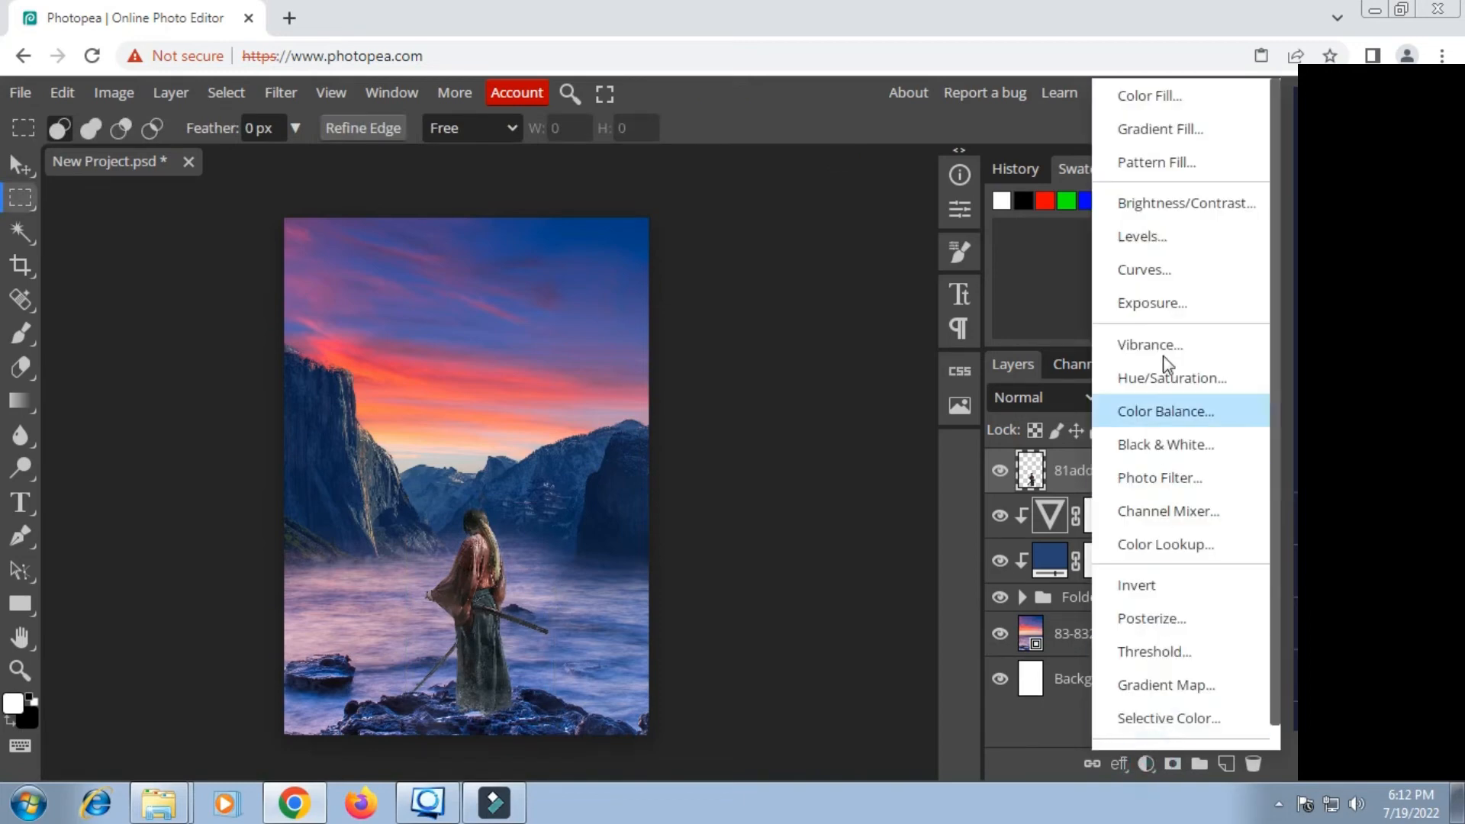
left_click(1162, 206)
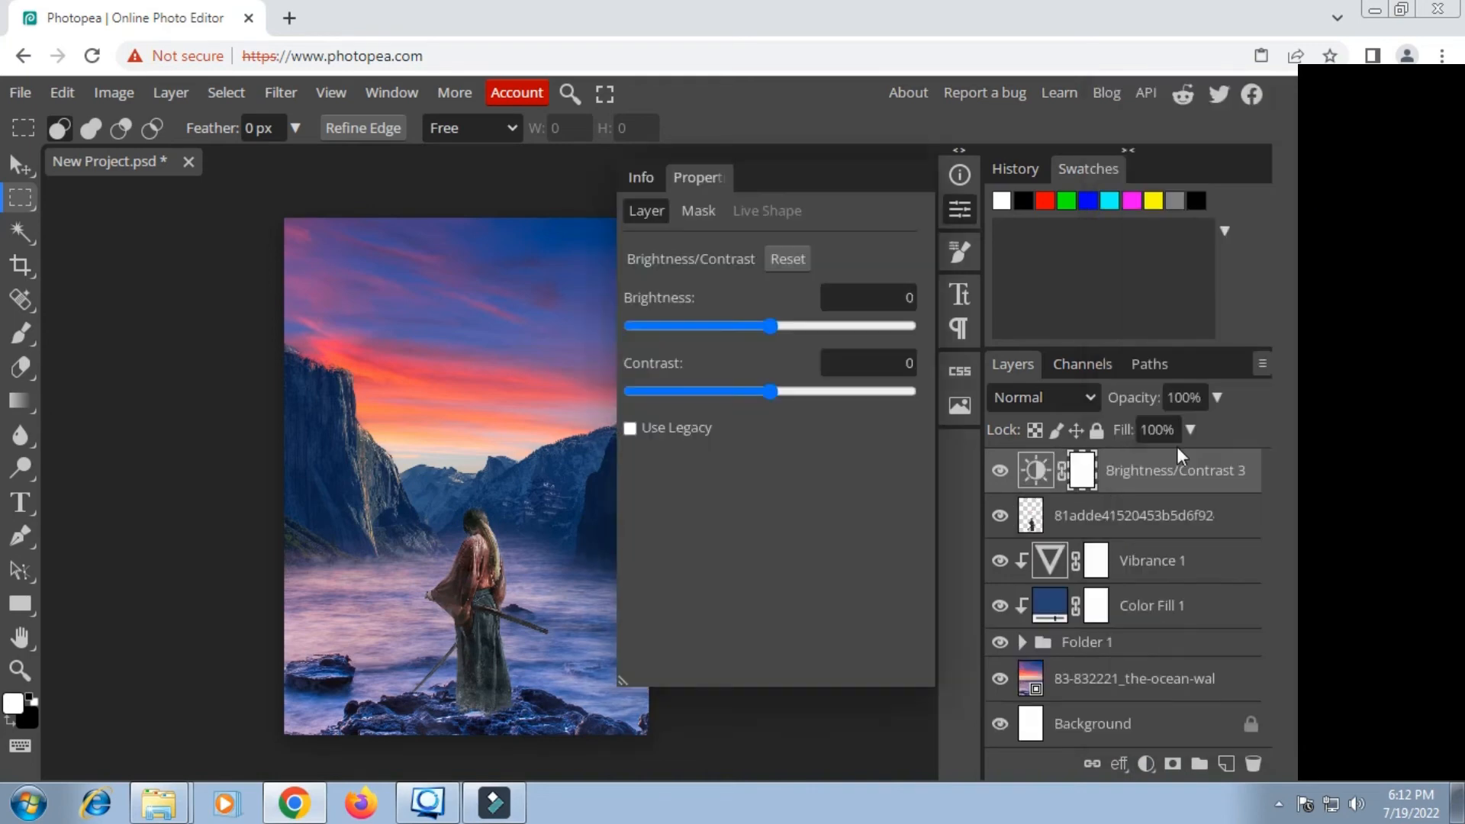
right_click(1156, 473)
left_click(1039, 608)
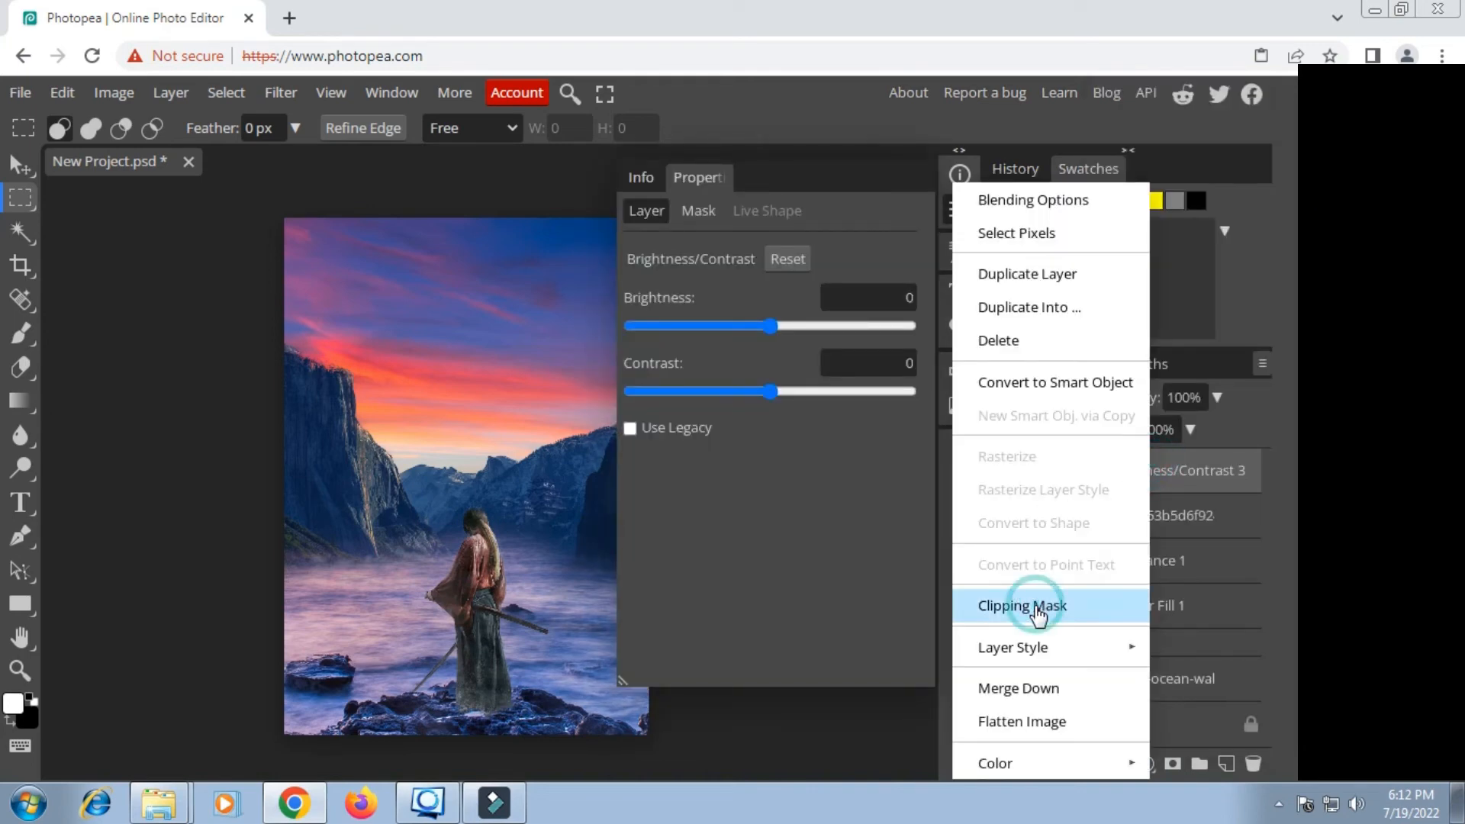
Step: Set the samurai's Brightness/Contrast adjustment to brightness -90 and contrast 28
left_click(707, 325)
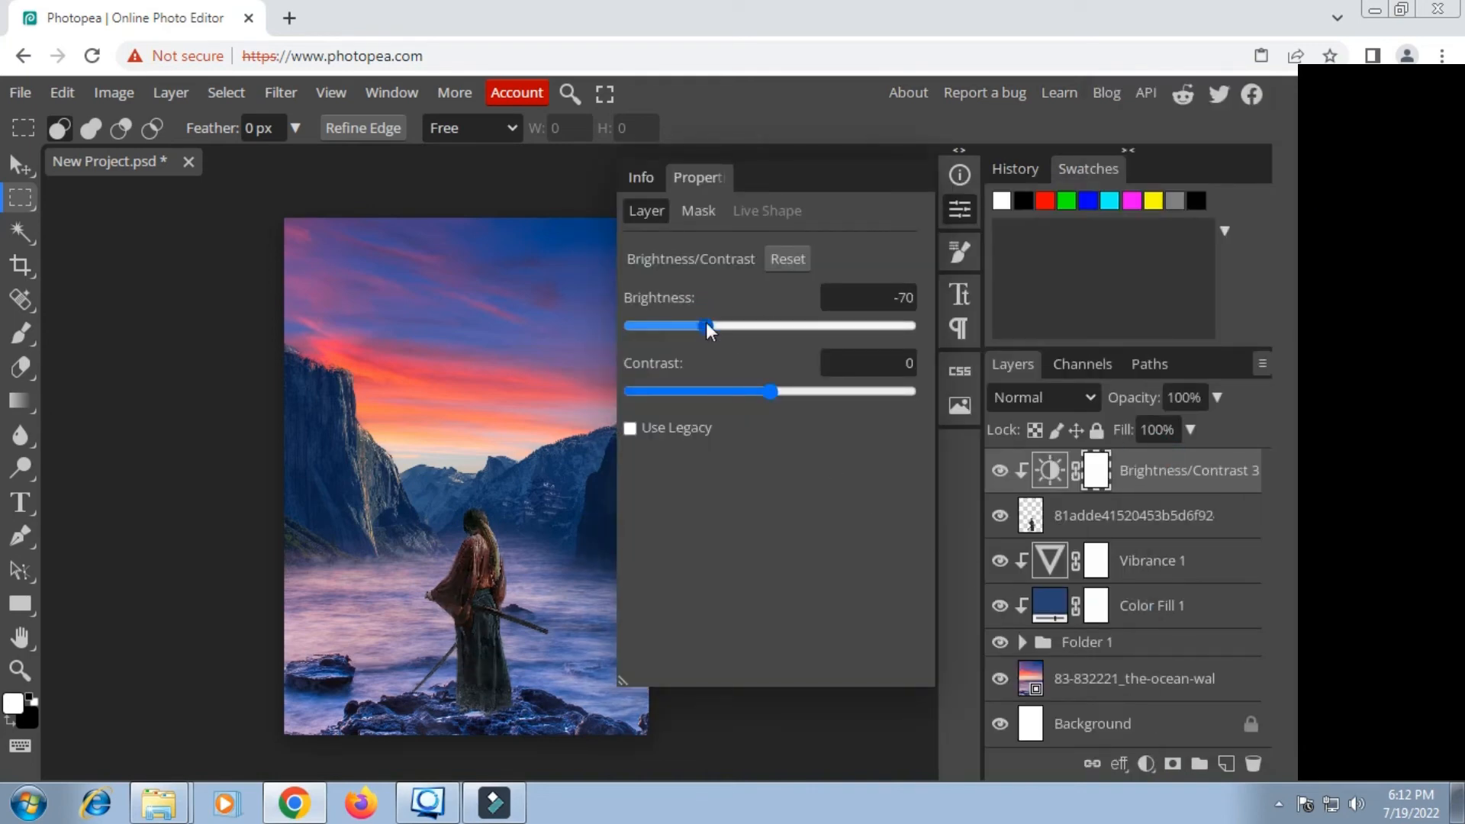
left_click(685, 327)
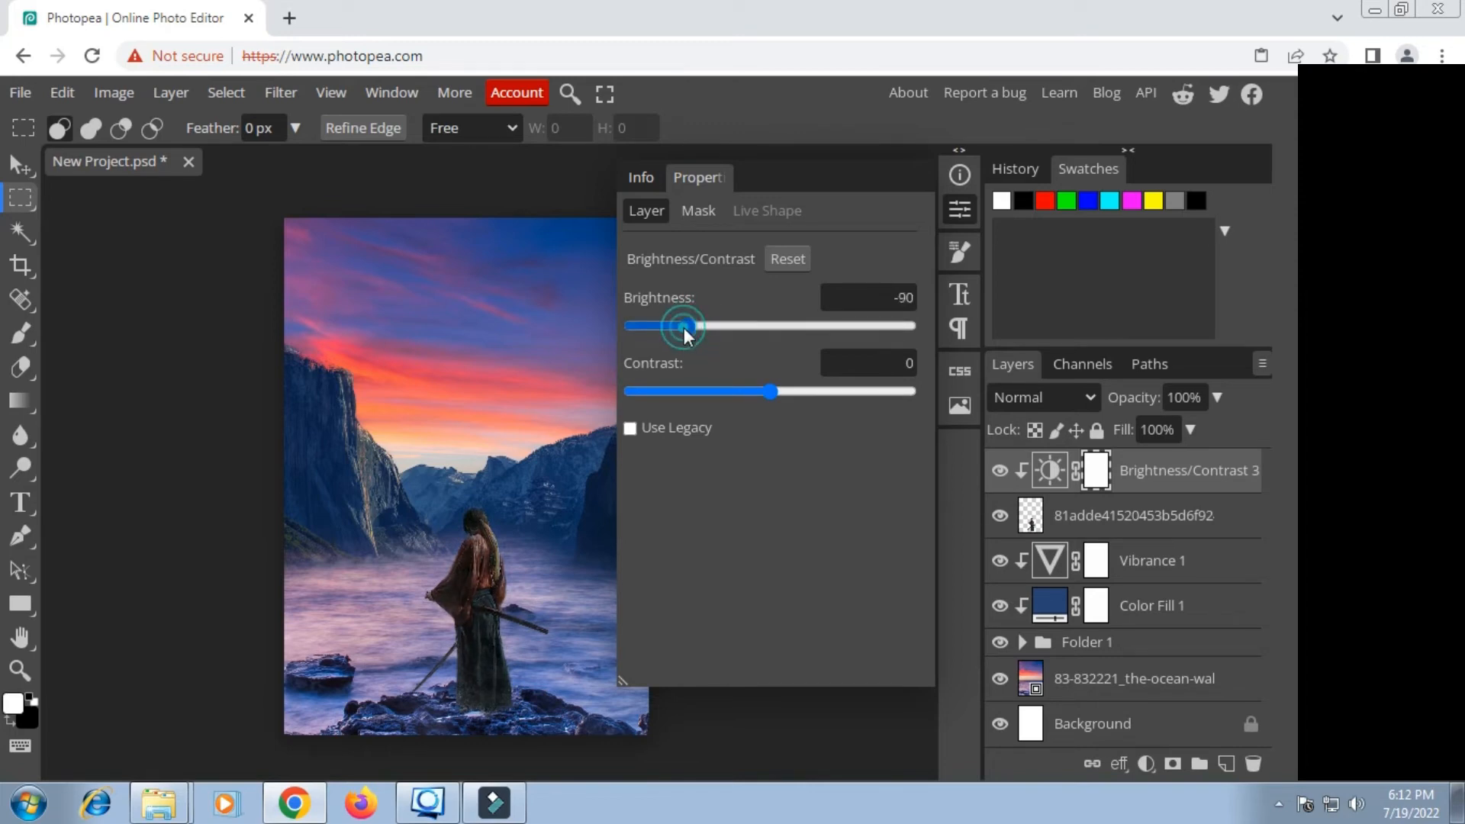
left_click_drag(792, 392, 799, 389)
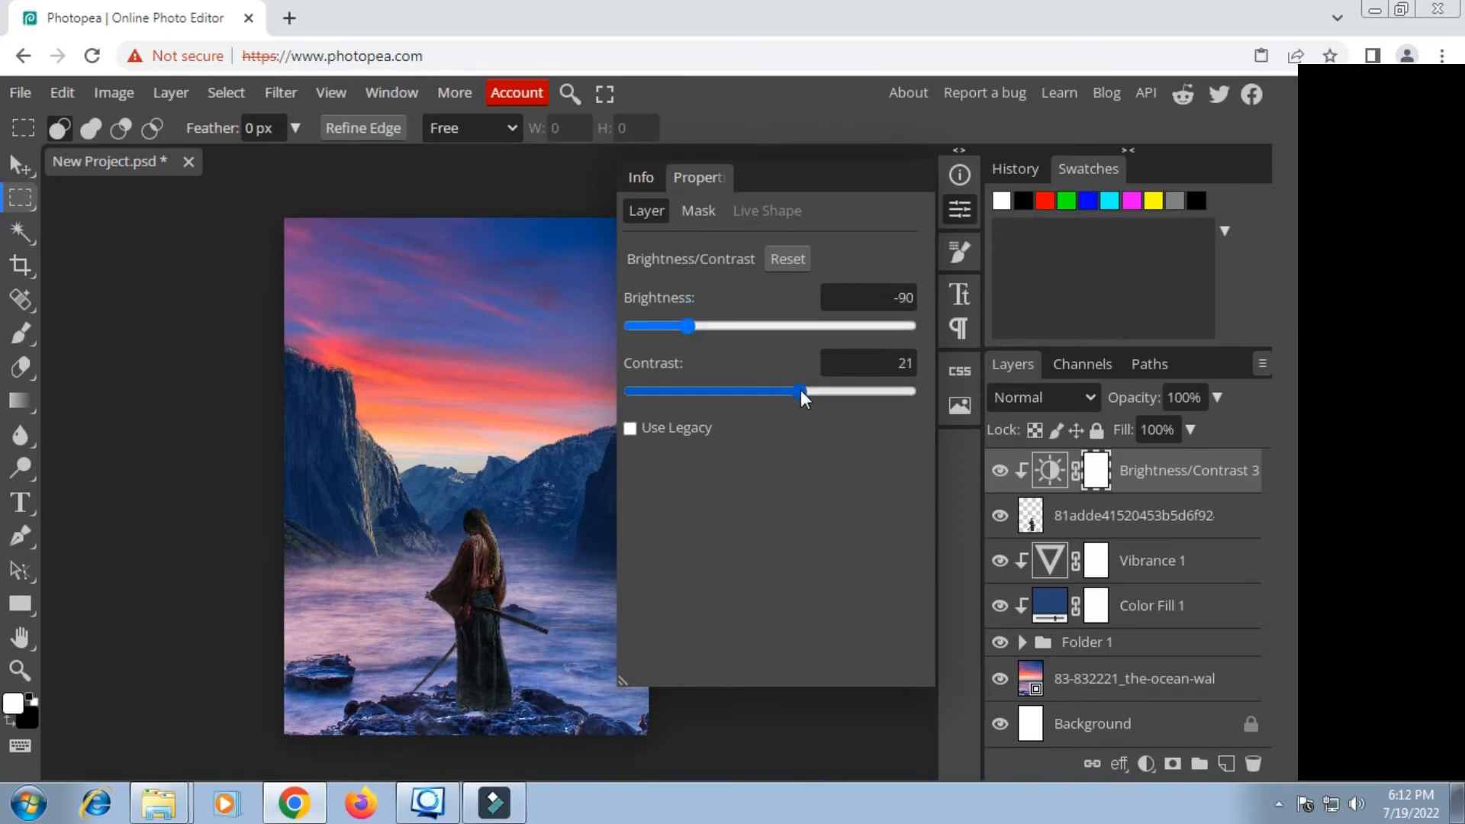
left_click(809, 387)
left_click(803, 387)
Step: Add a Color Balance adjustment above the samurai's Brightness/Contrast and make it a clipping mask
left_click(1146, 764)
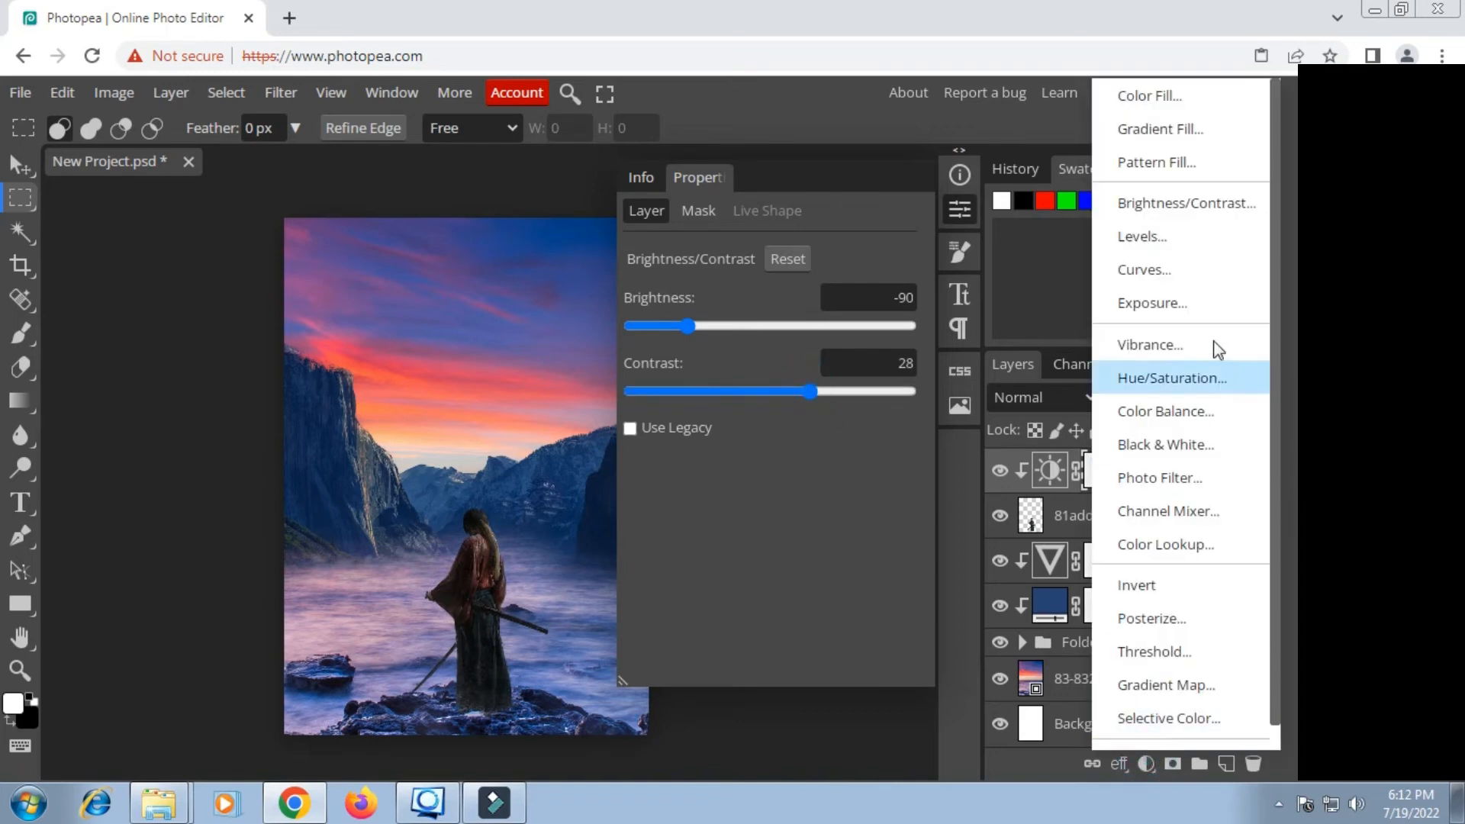
left_click(1149, 418)
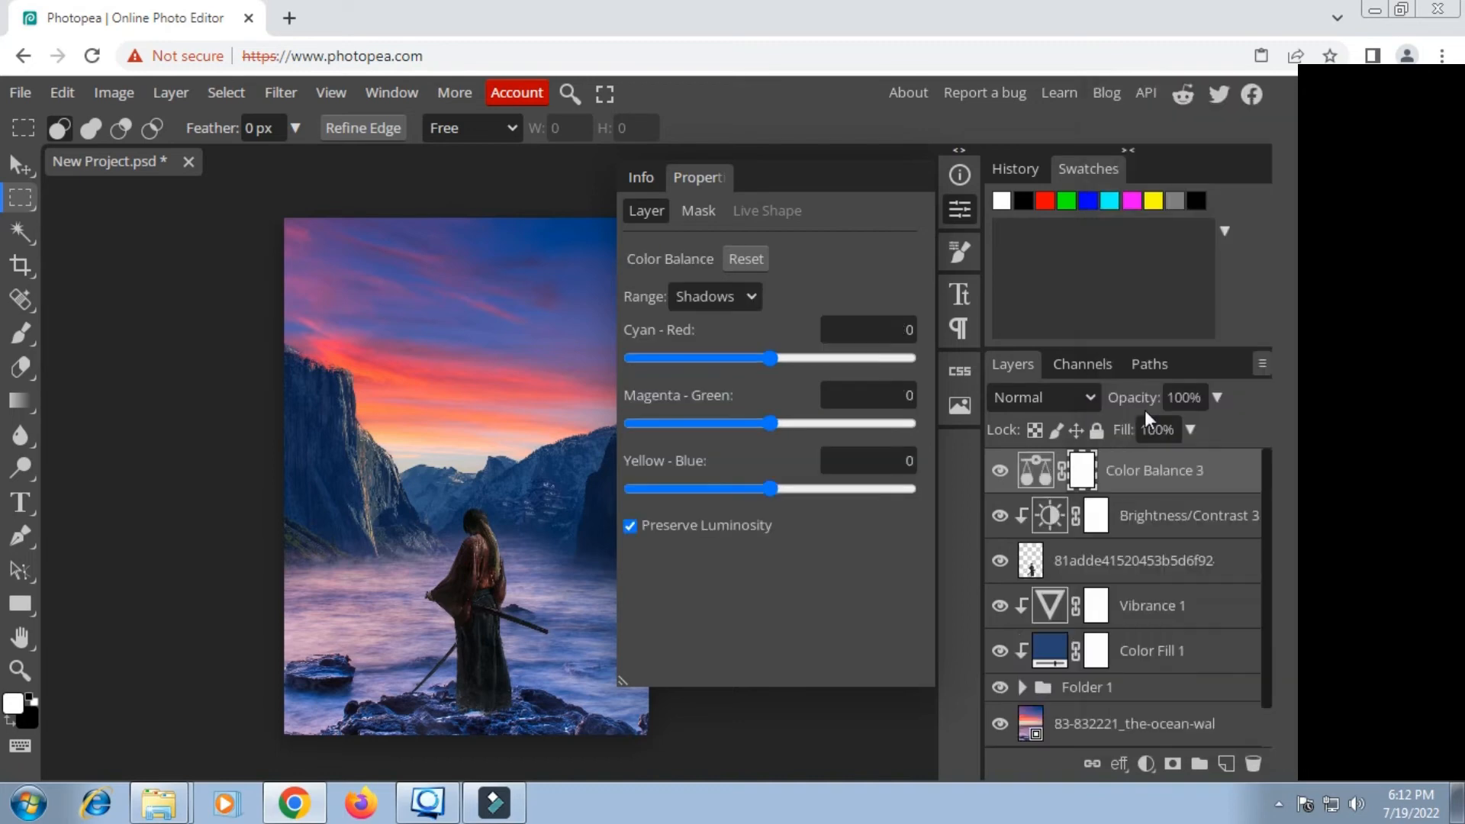
right_click(1129, 468)
left_click(983, 611)
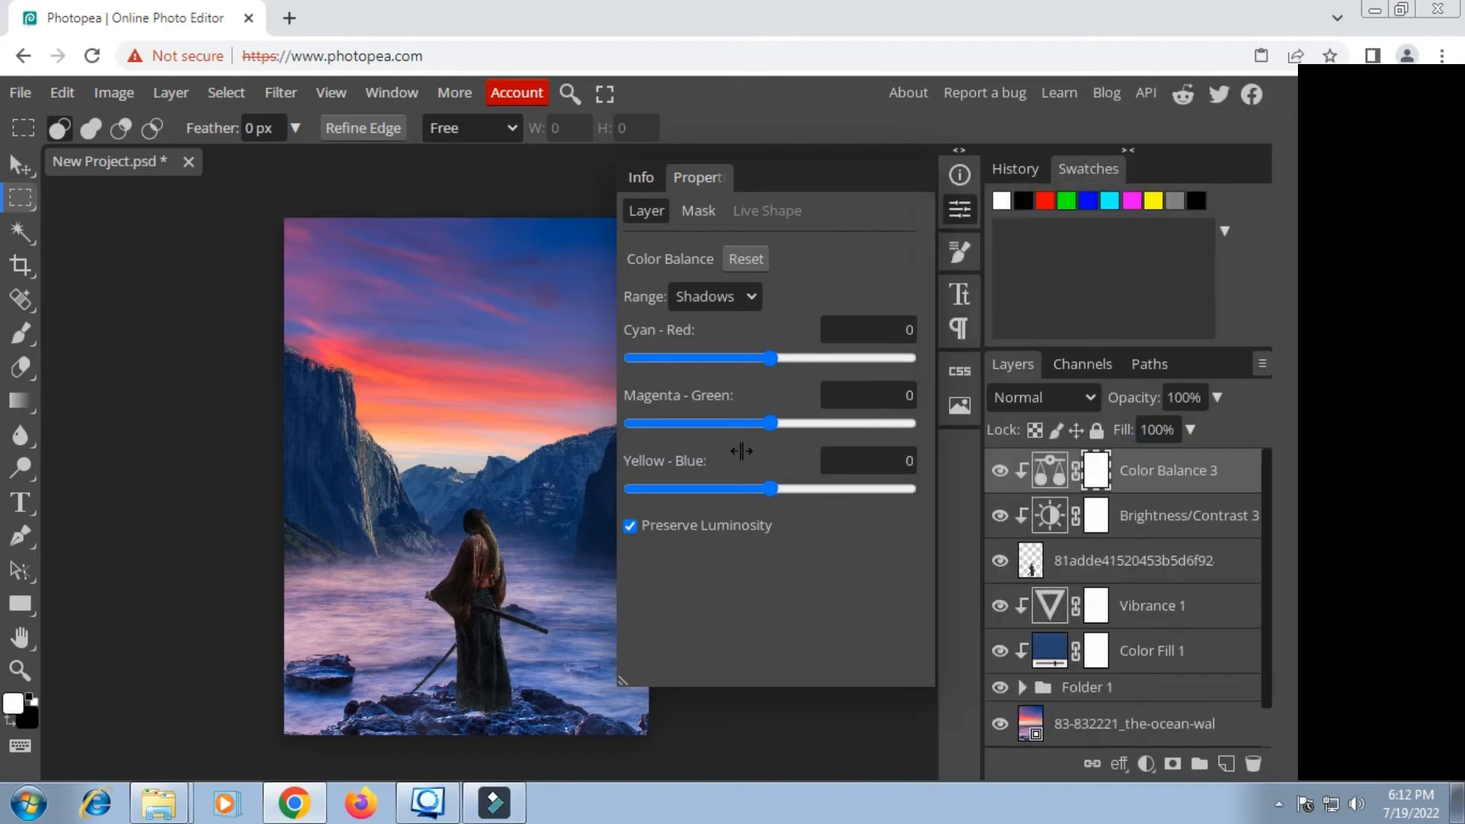
Step: Set the samurai's Color Balance shadows to Cyan-Red -45, Magenta-Green -24 and Yellow-Blue 31
left_click(708, 356)
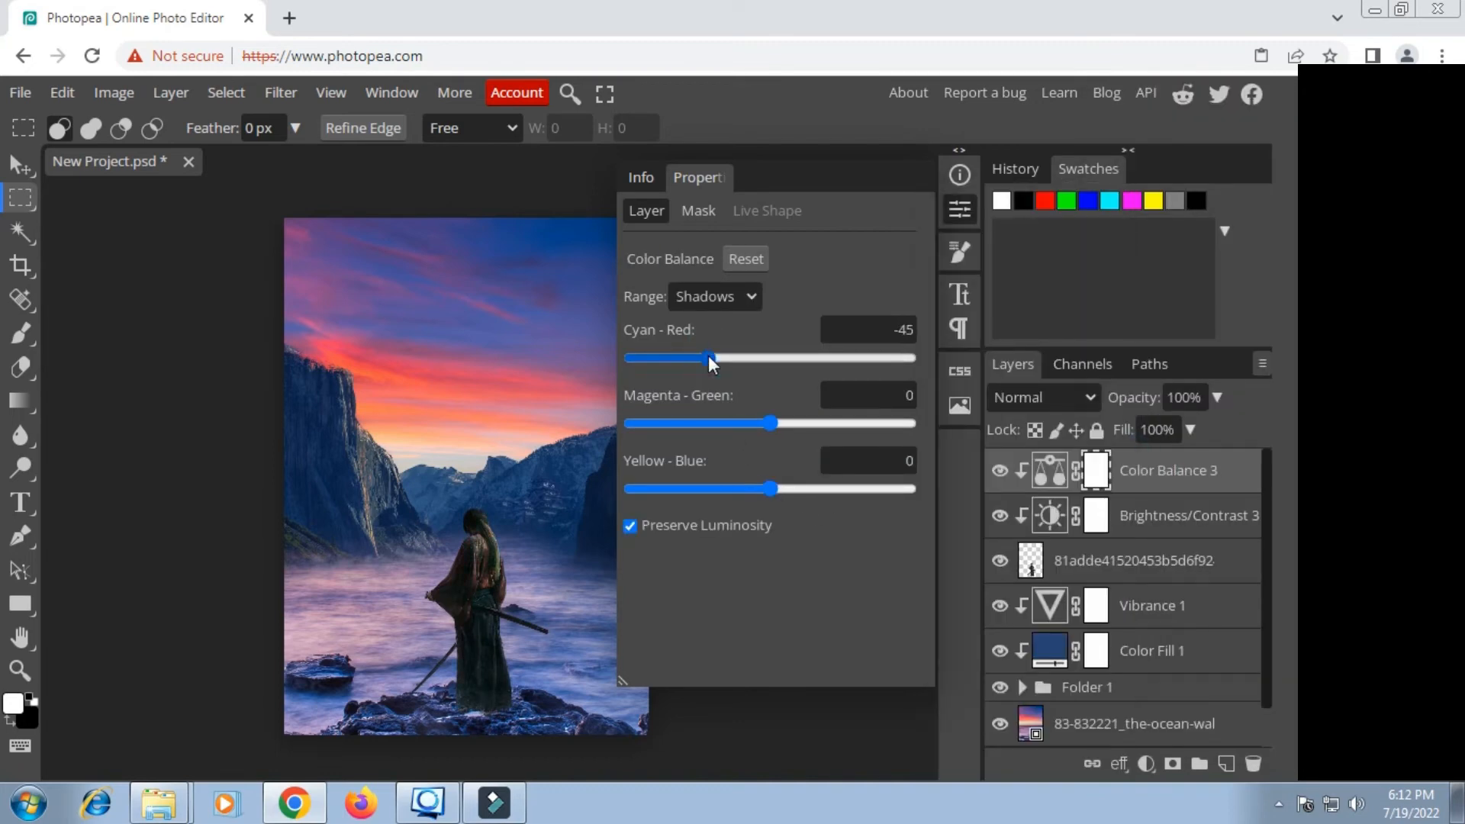
left_click(737, 424)
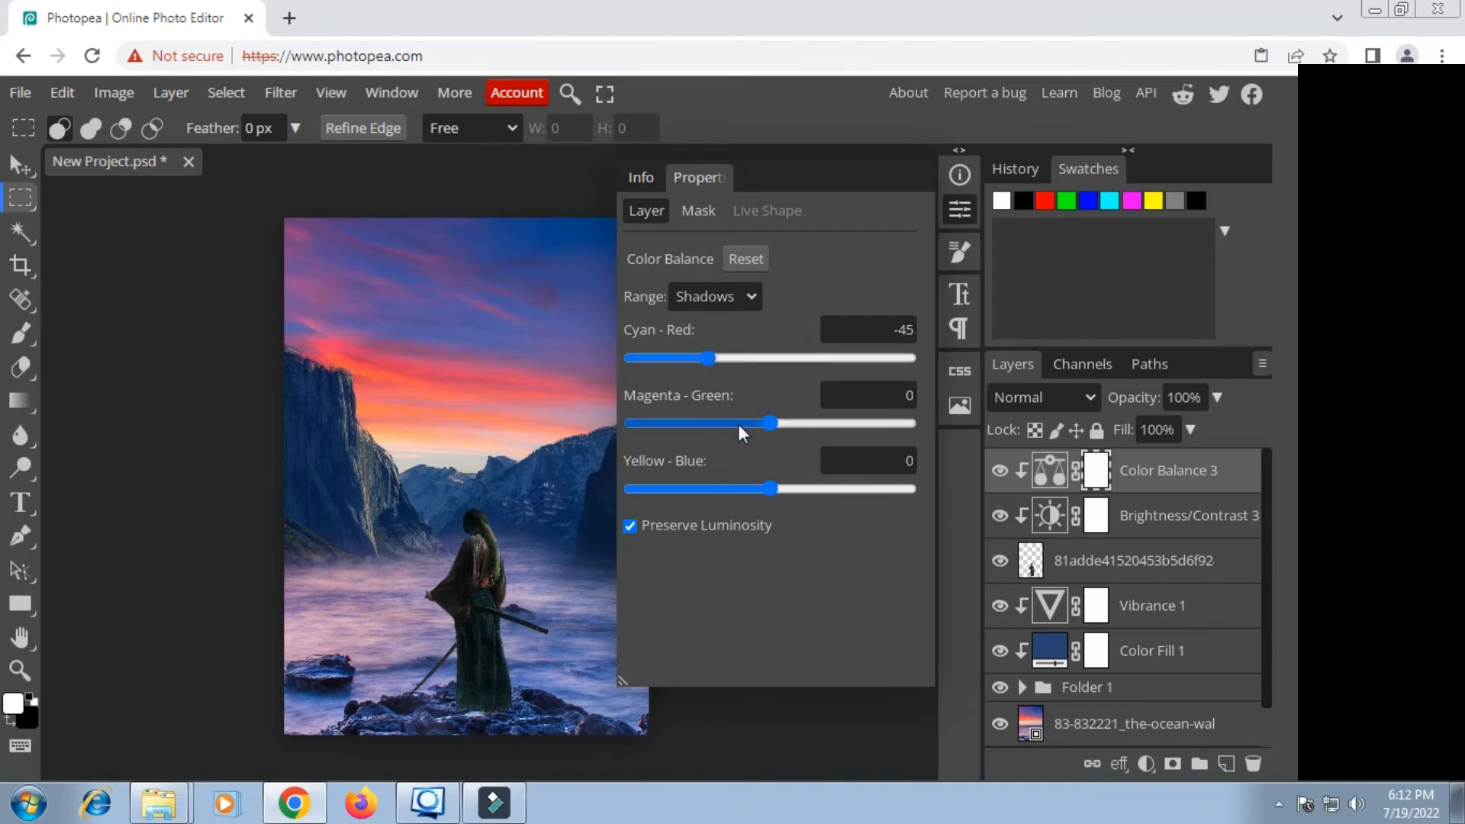
left_click(813, 489)
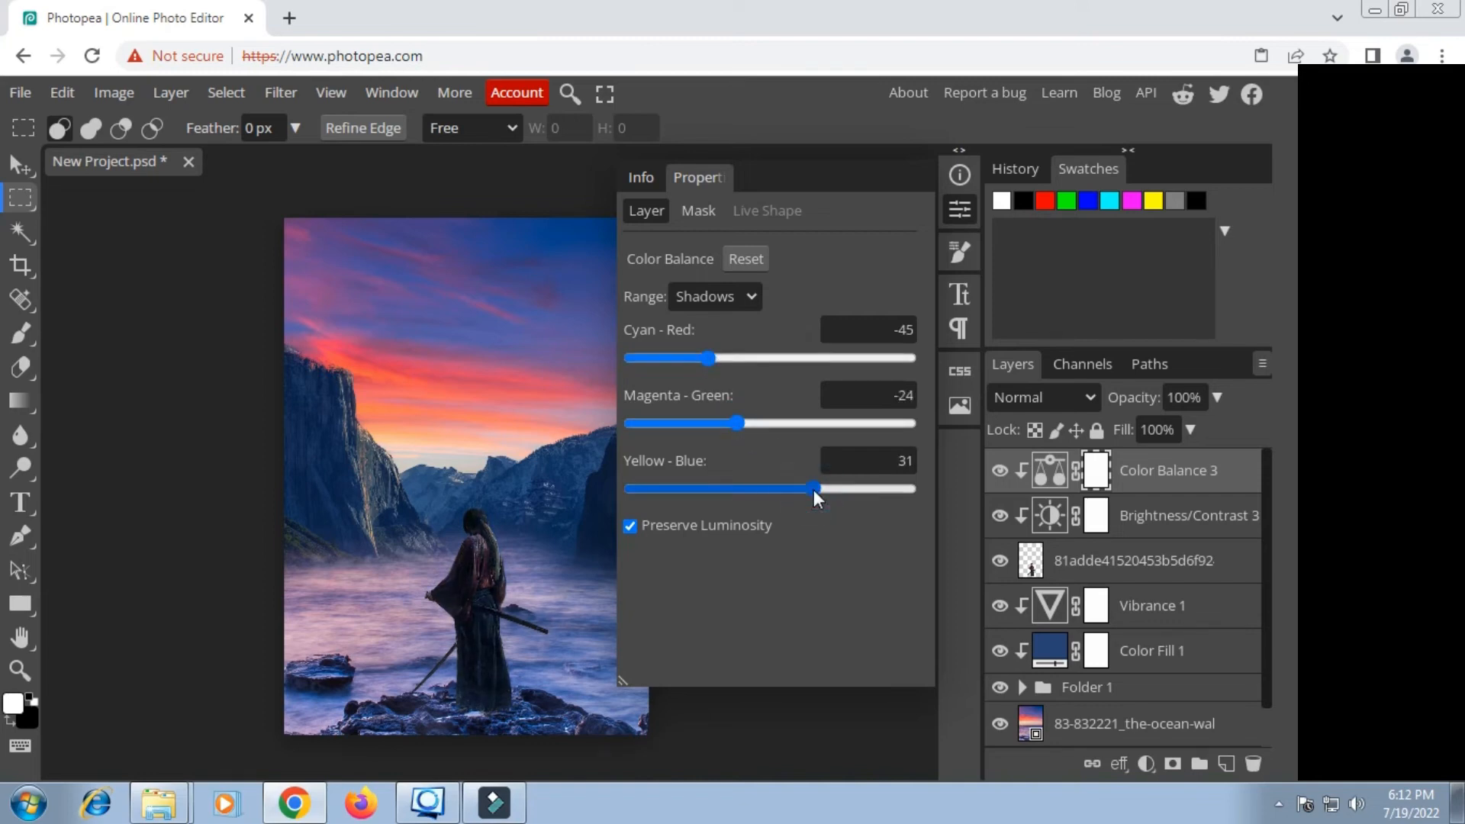
Step: Set the brightness of the samurai's Brightness/Contrast adjustment to -48 and close its properties
left_click(1055, 518)
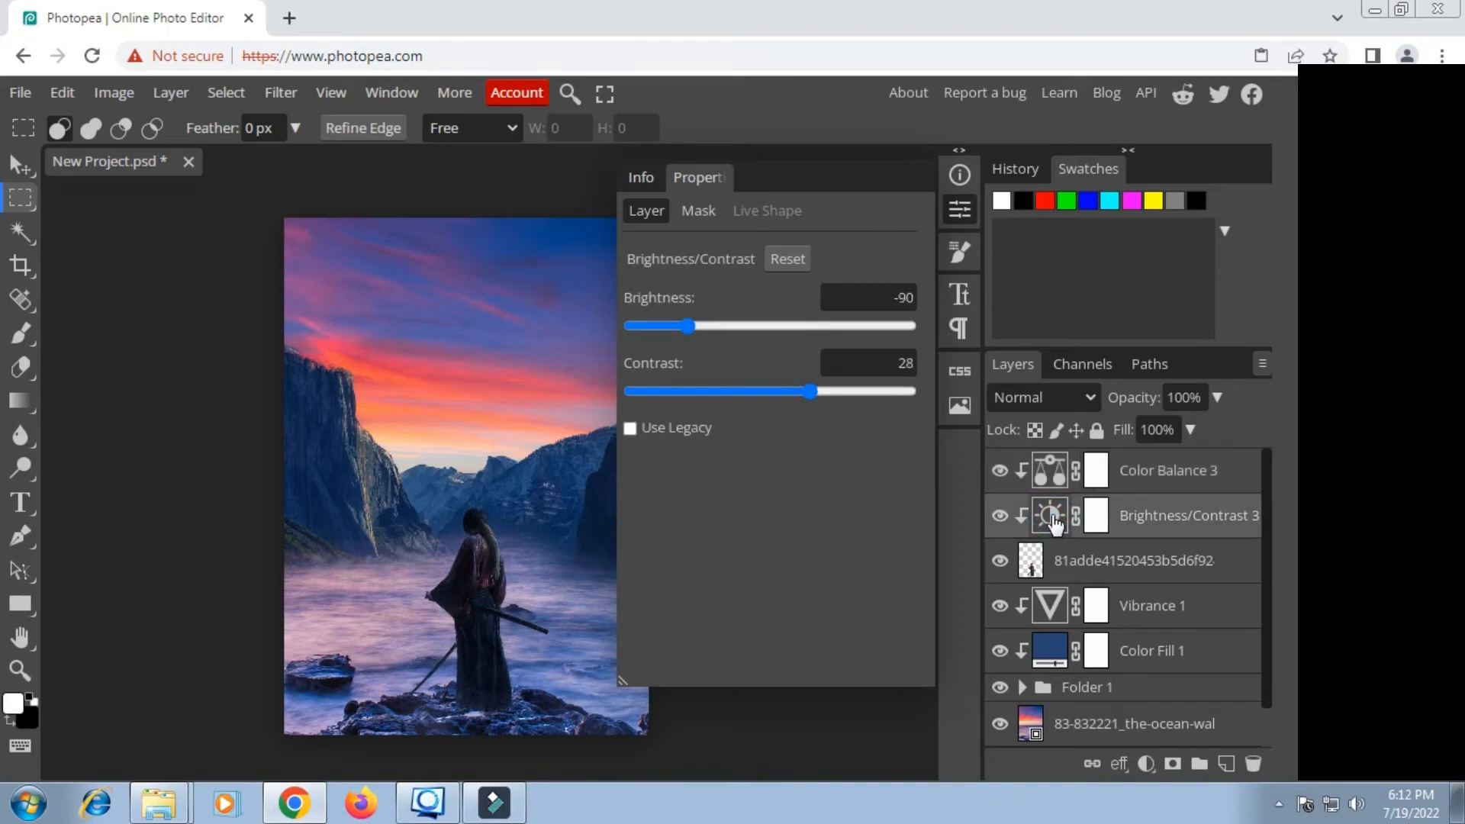
left_click(711, 326)
left_click_drag(731, 322, 756, 323)
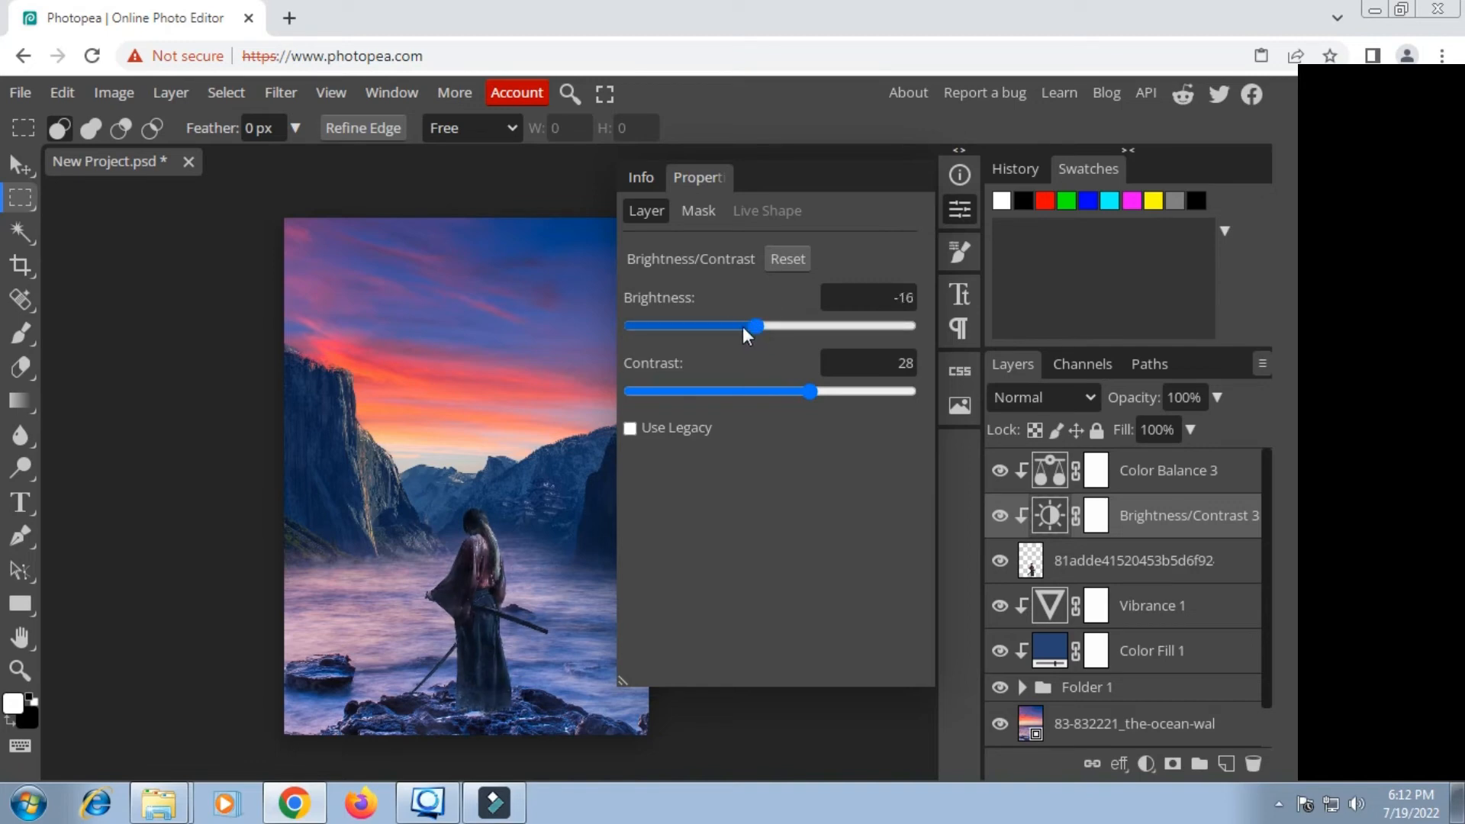
left_click(743, 326)
left_click(727, 329)
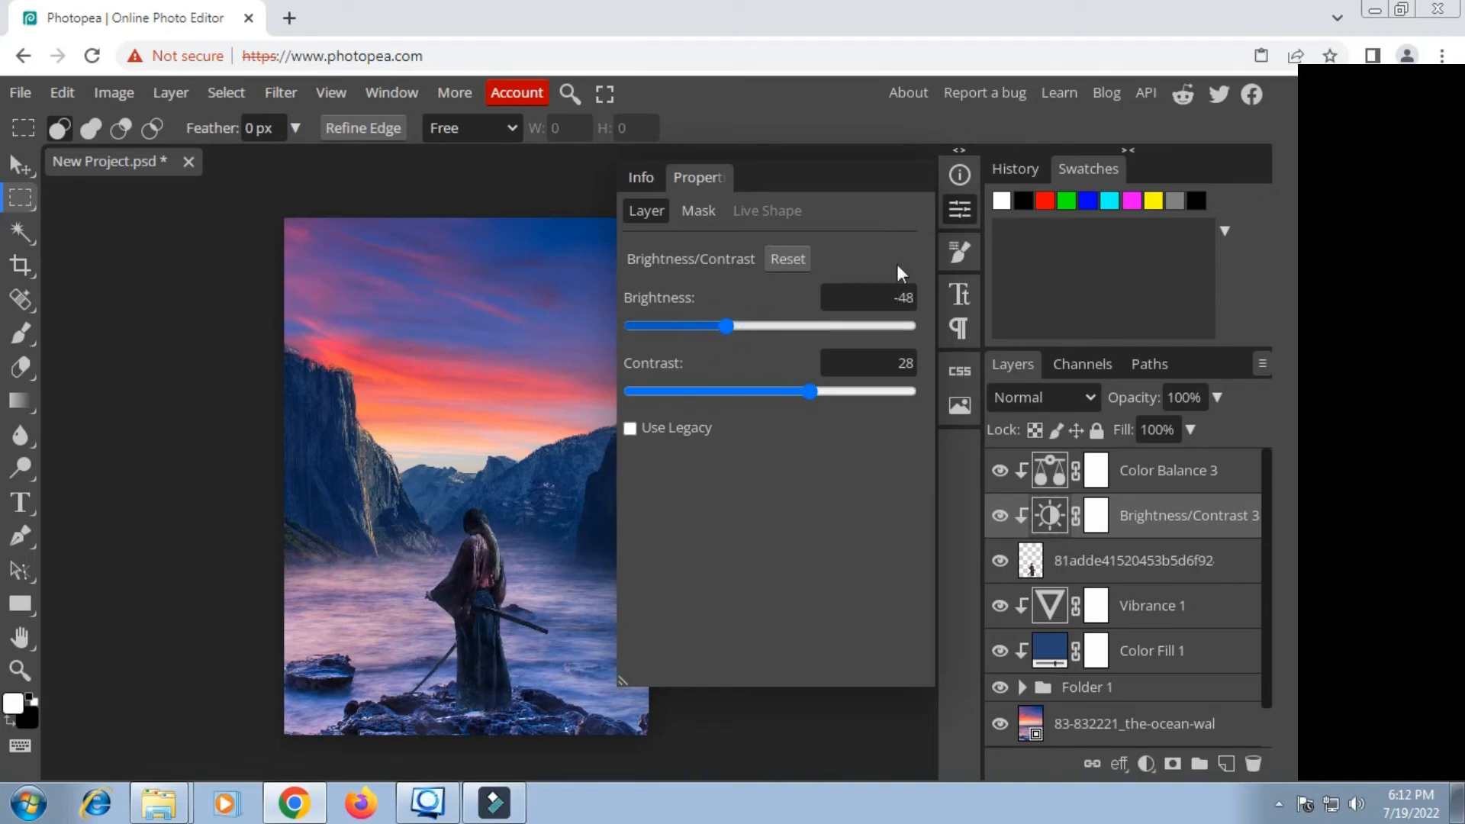
left_click(959, 210)
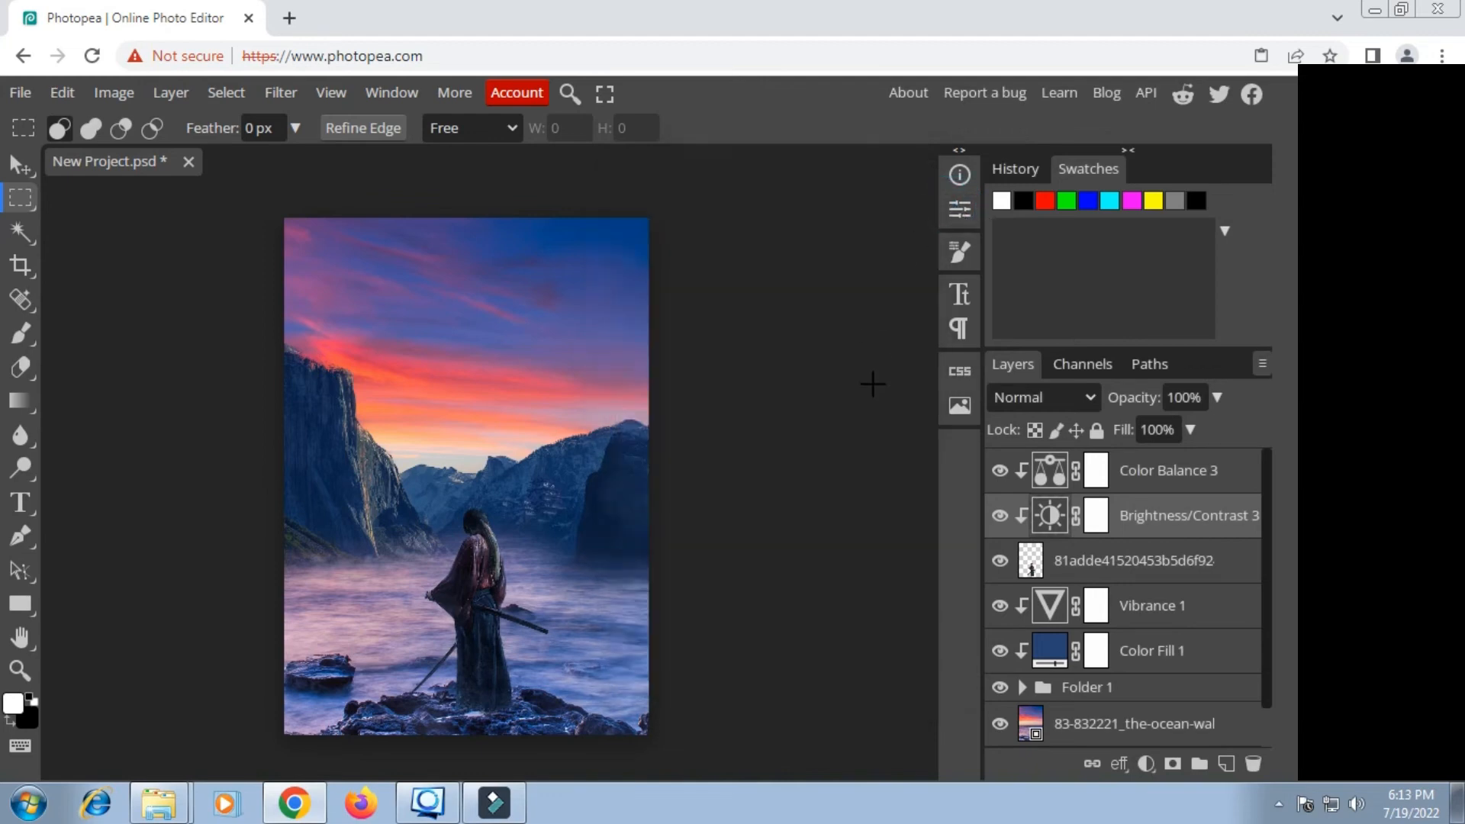
Step: Shift the samurai layer slightly downward so the figure stands lower on the rocks
left_click(1105, 566)
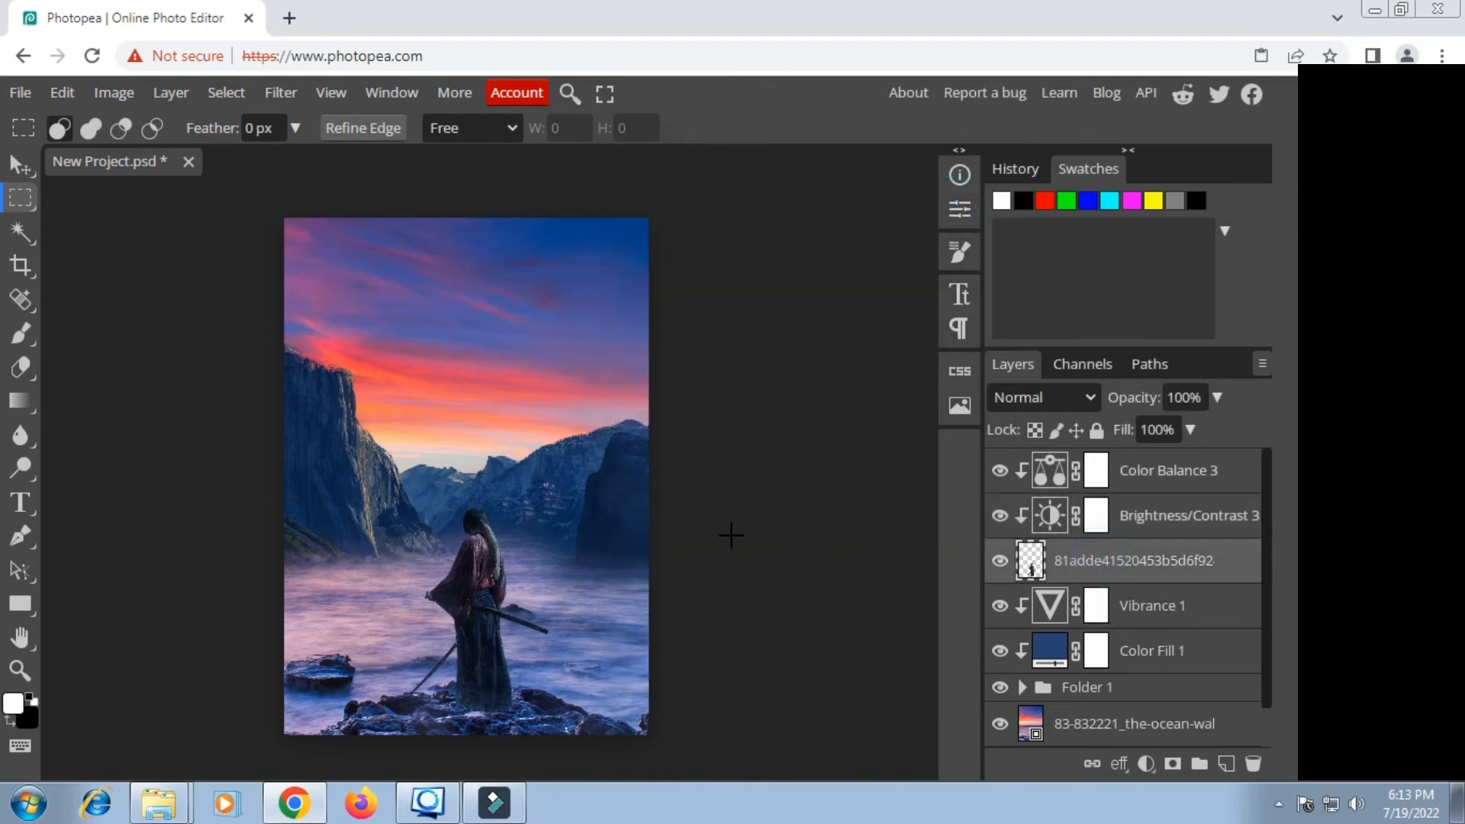
left_click(21, 164)
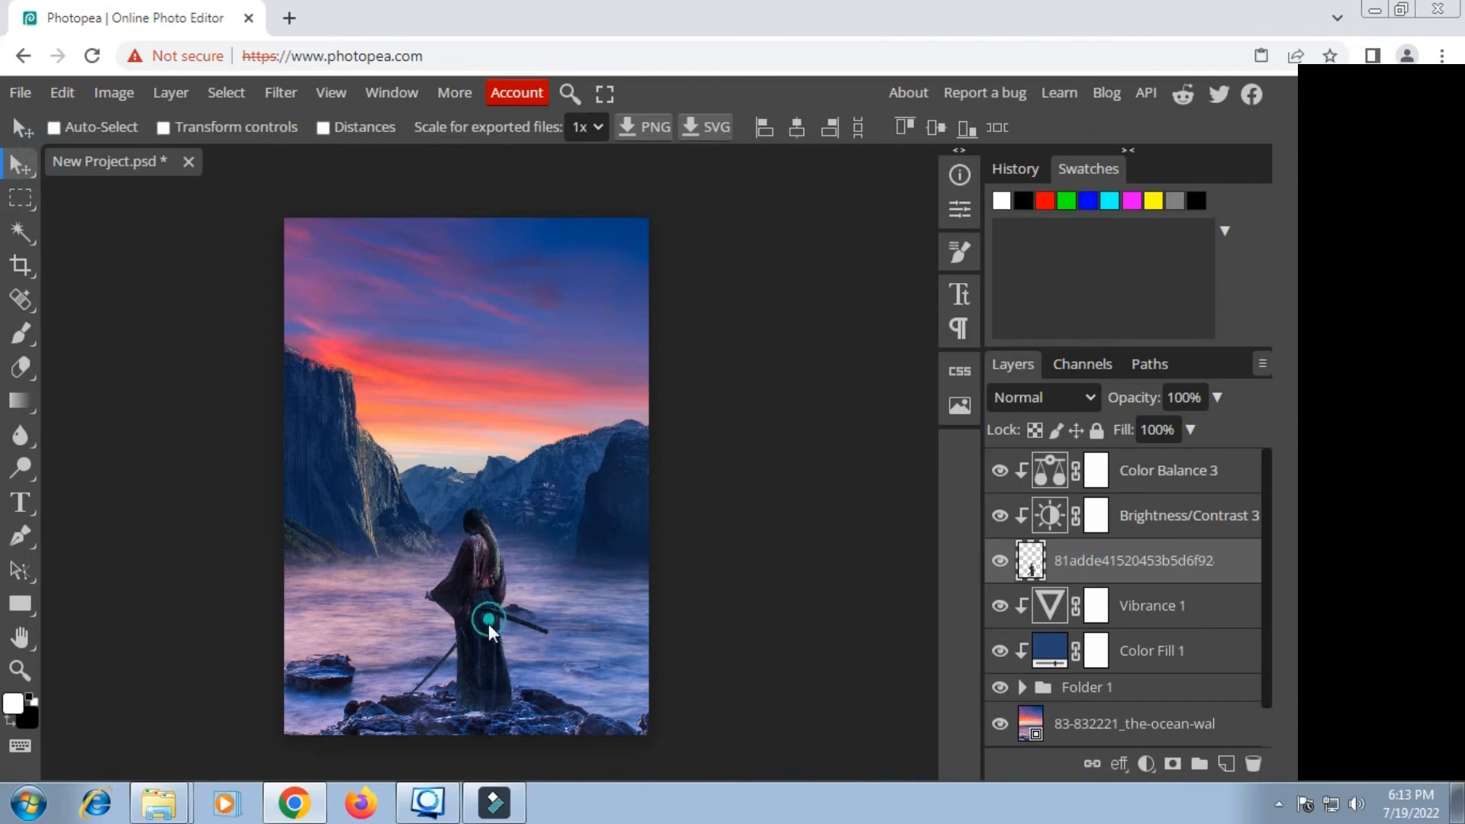
left_click_drag(488, 624, 488, 630)
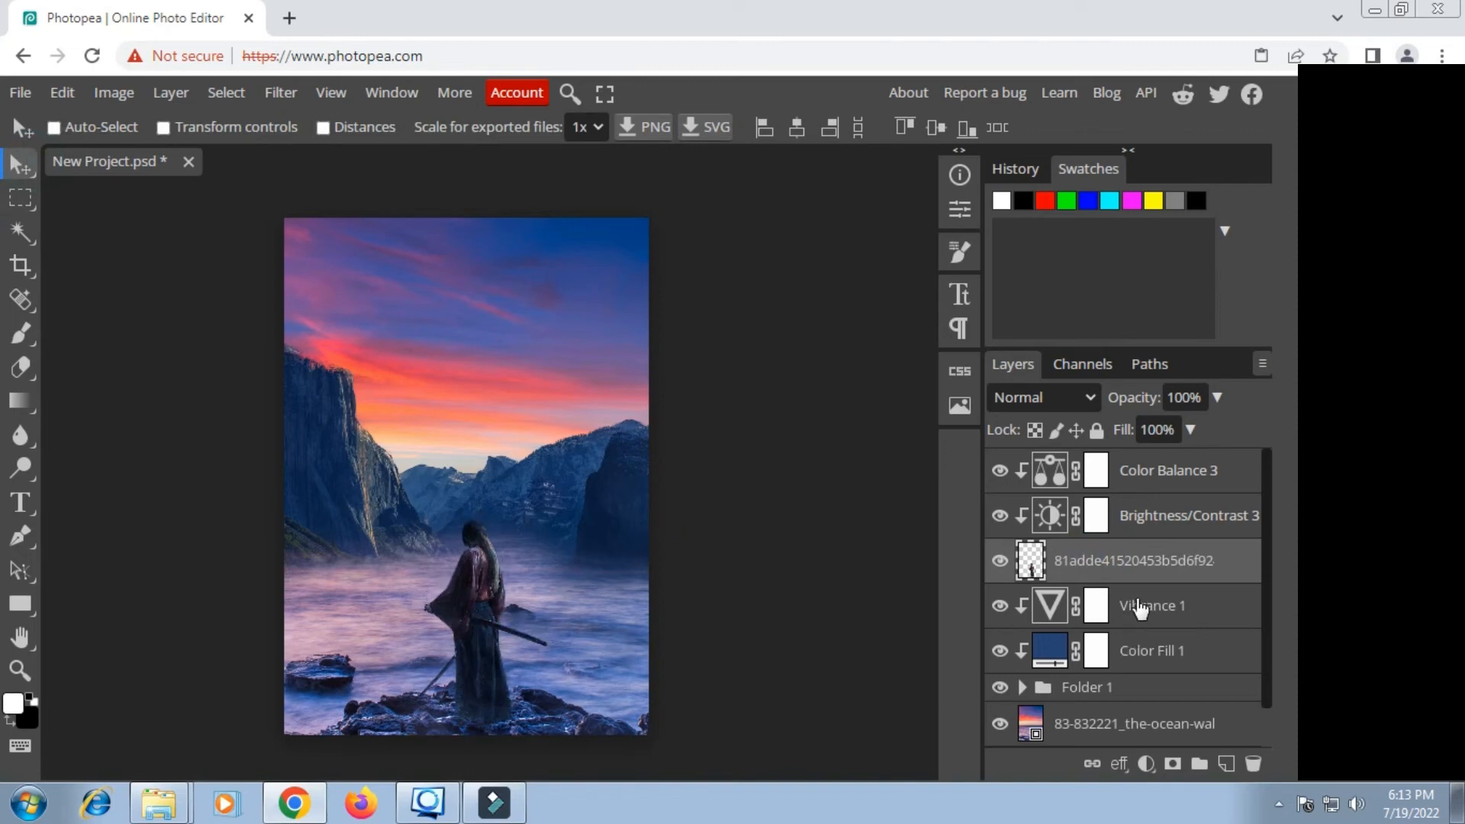
Step: Add a new empty layer directly above the ocean wallpaper layer
scroll(1139, 608, "down", 1)
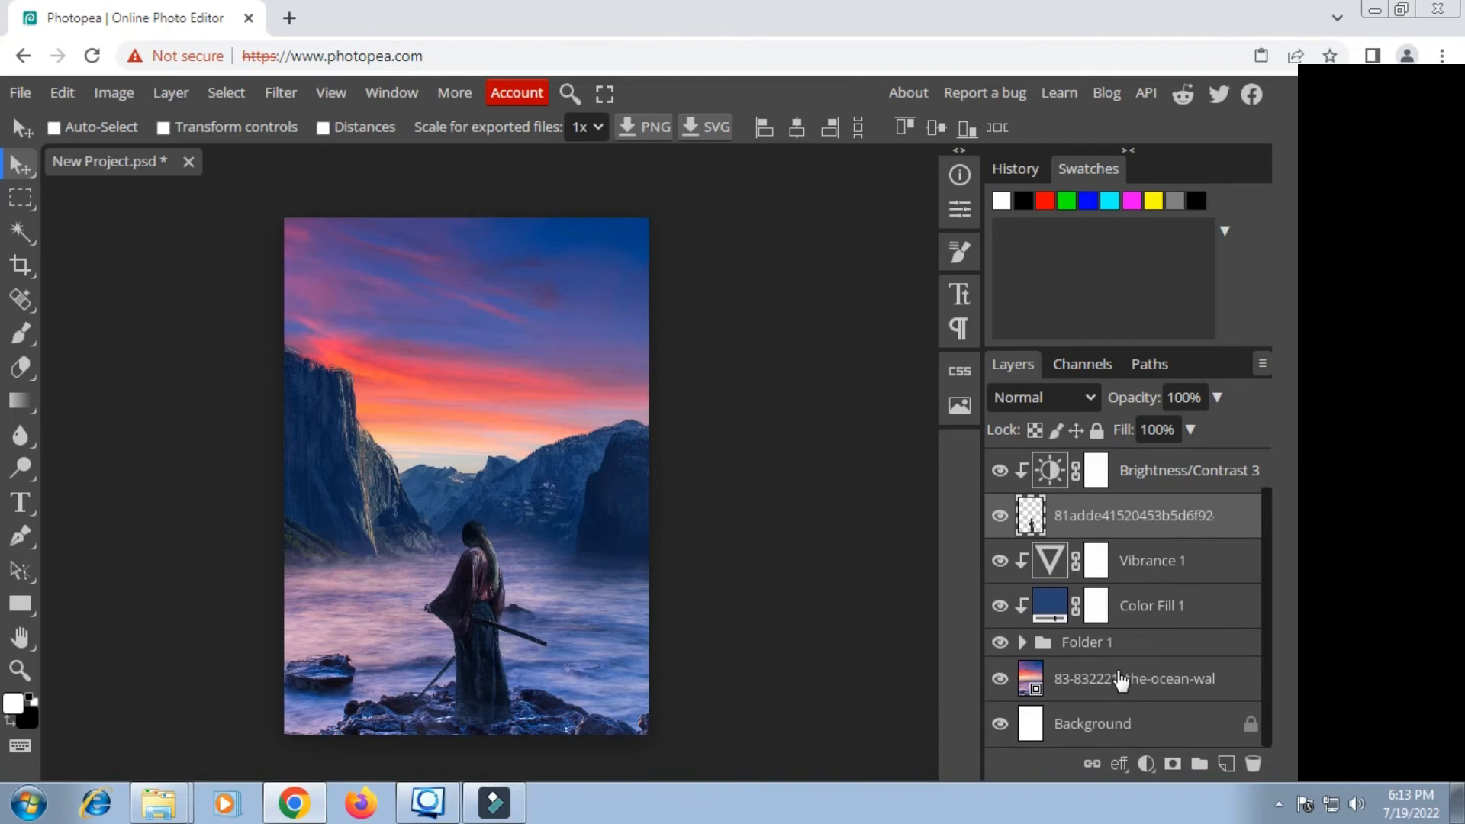
left_click(1119, 678)
left_click(1224, 764)
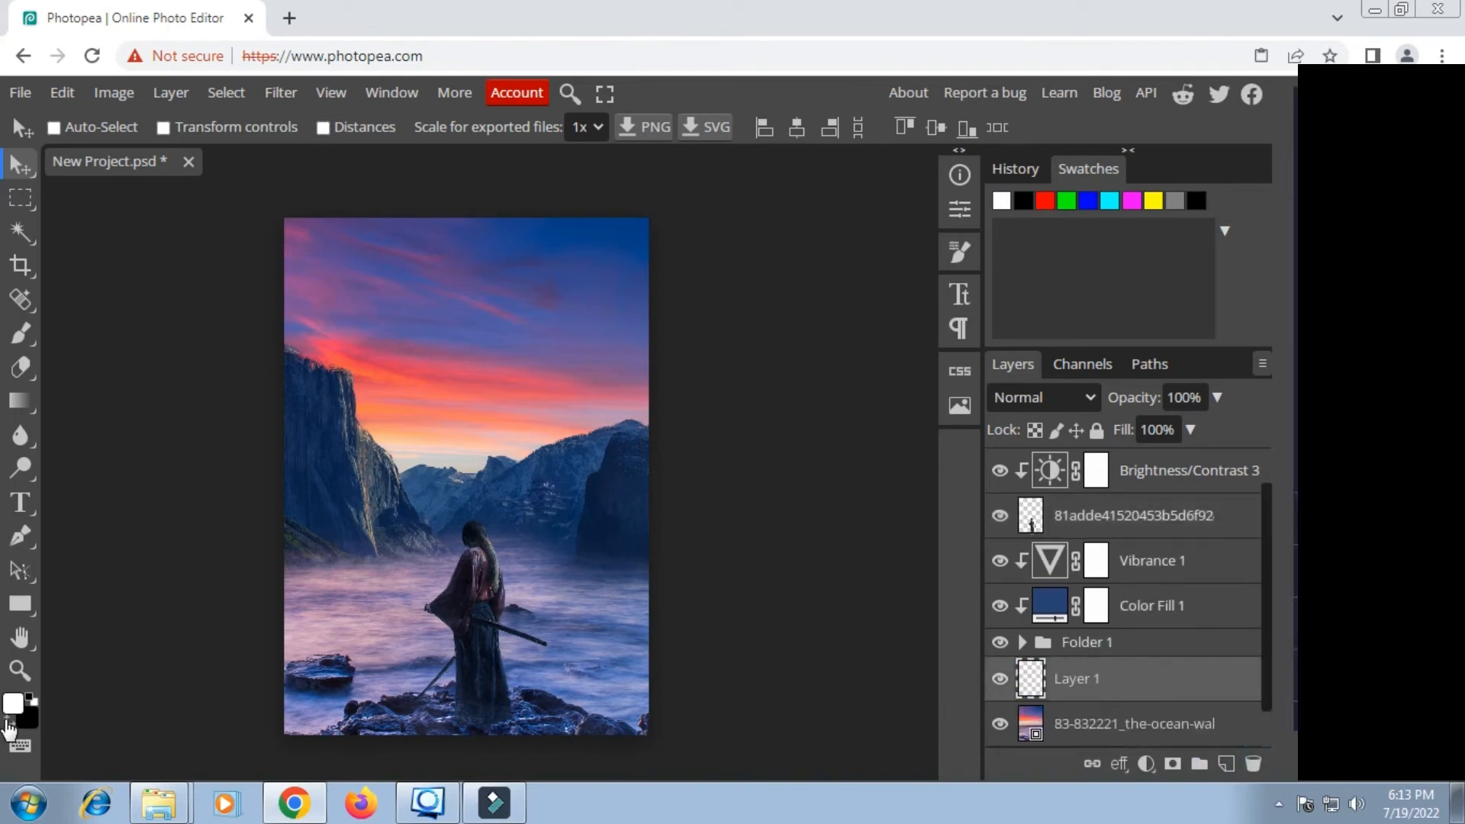
Step: Paint a soft black shadow on the rocks beneath the samurai with a flattened elliptical 539 px brush at 35% opacity
left_click(9, 723)
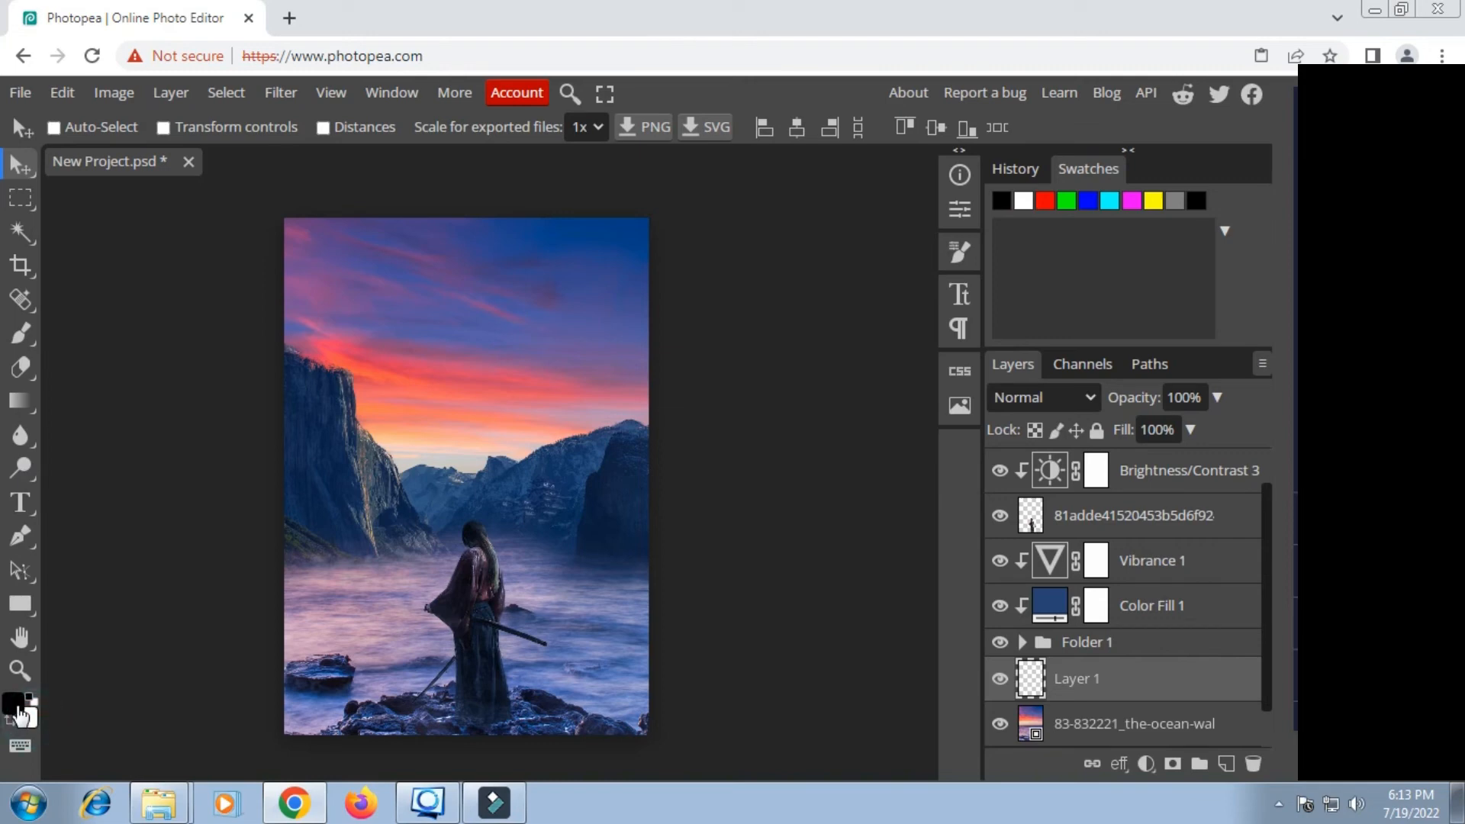
left_click(20, 334)
left_click(427, 127)
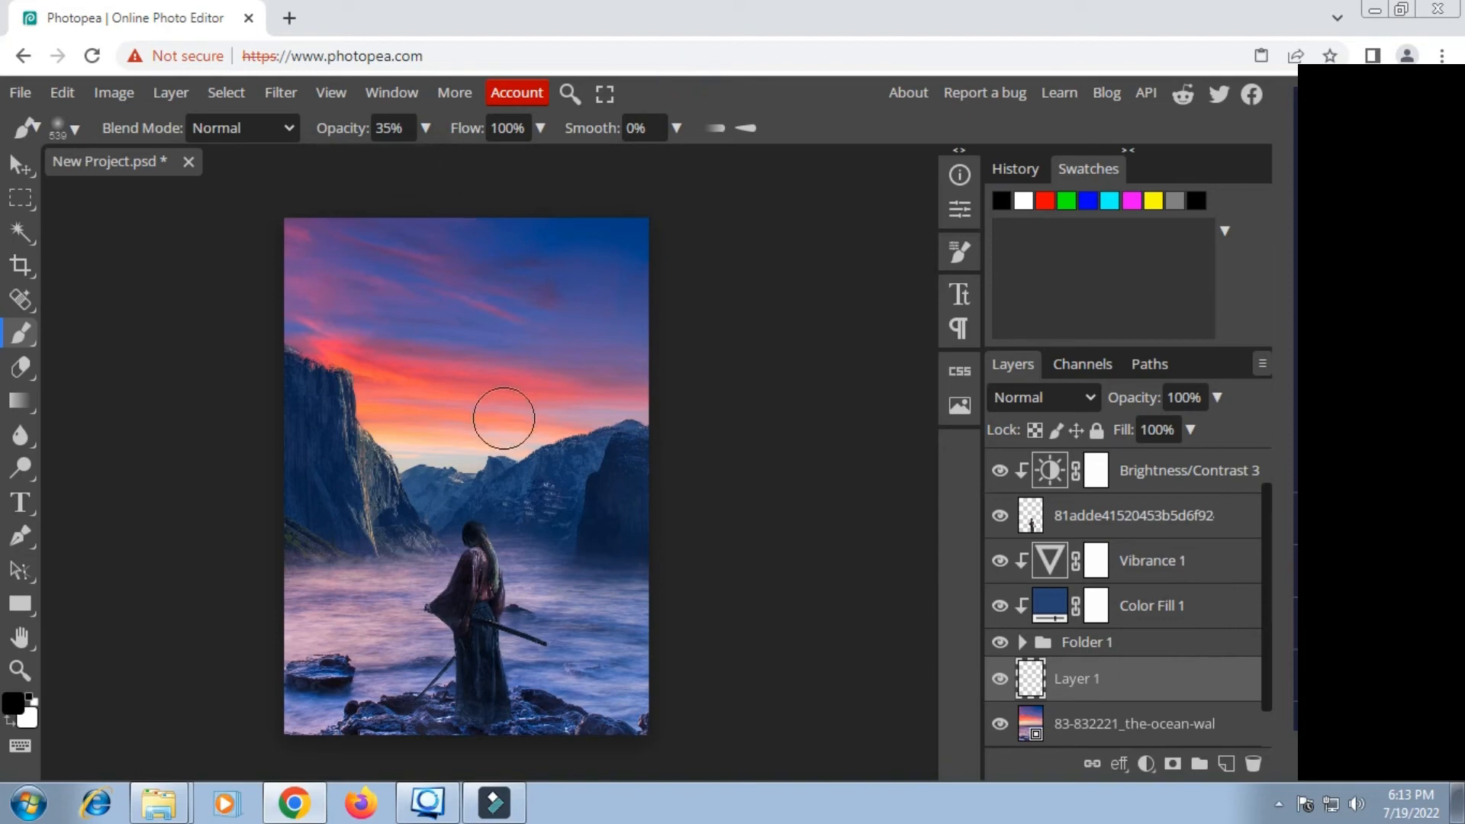
right_click(495, 451)
left_click_drag(565, 467, 552, 494)
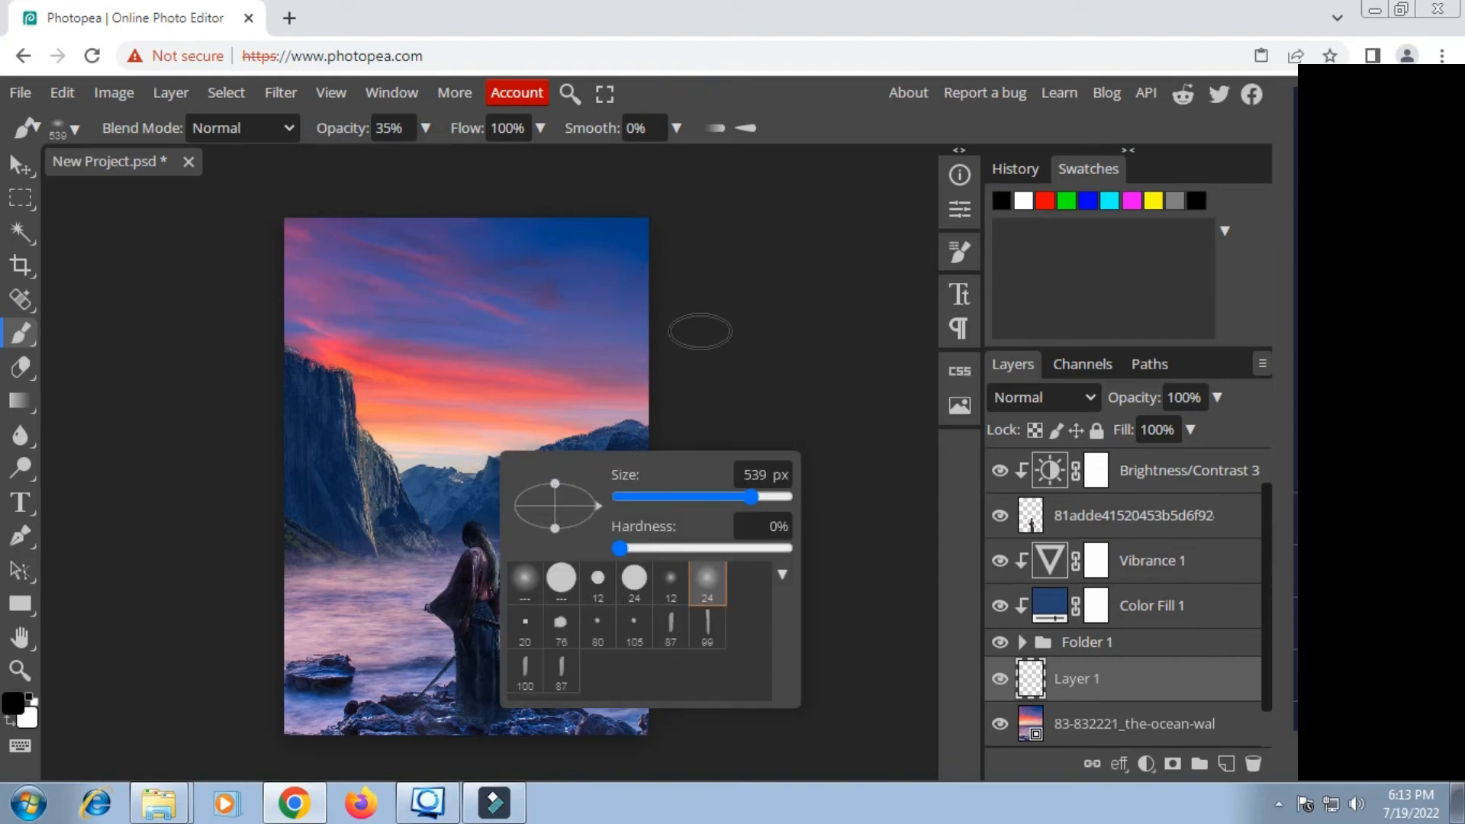
left_click(852, 94)
left_click(465, 727)
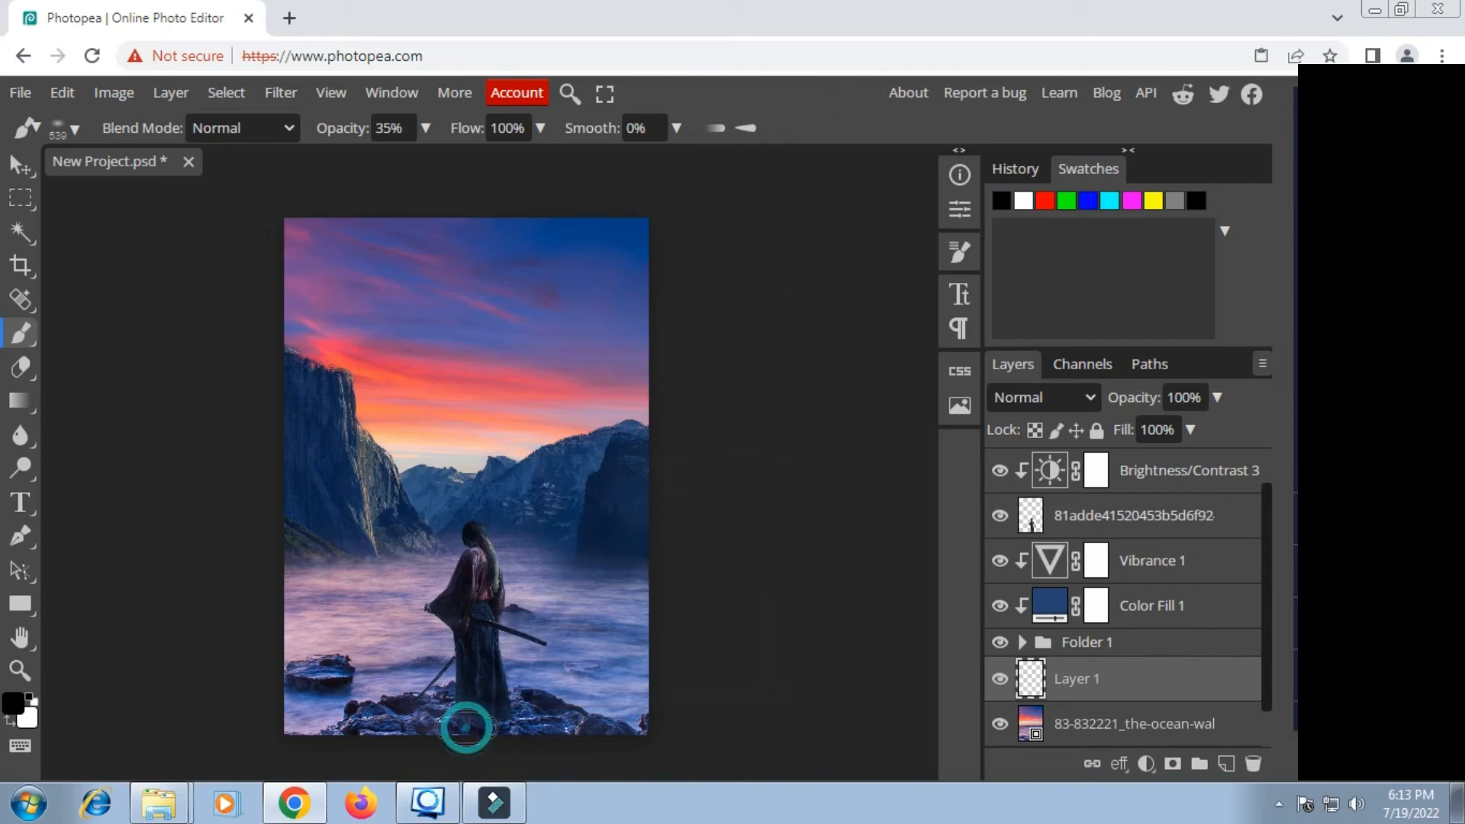
left_click(492, 725)
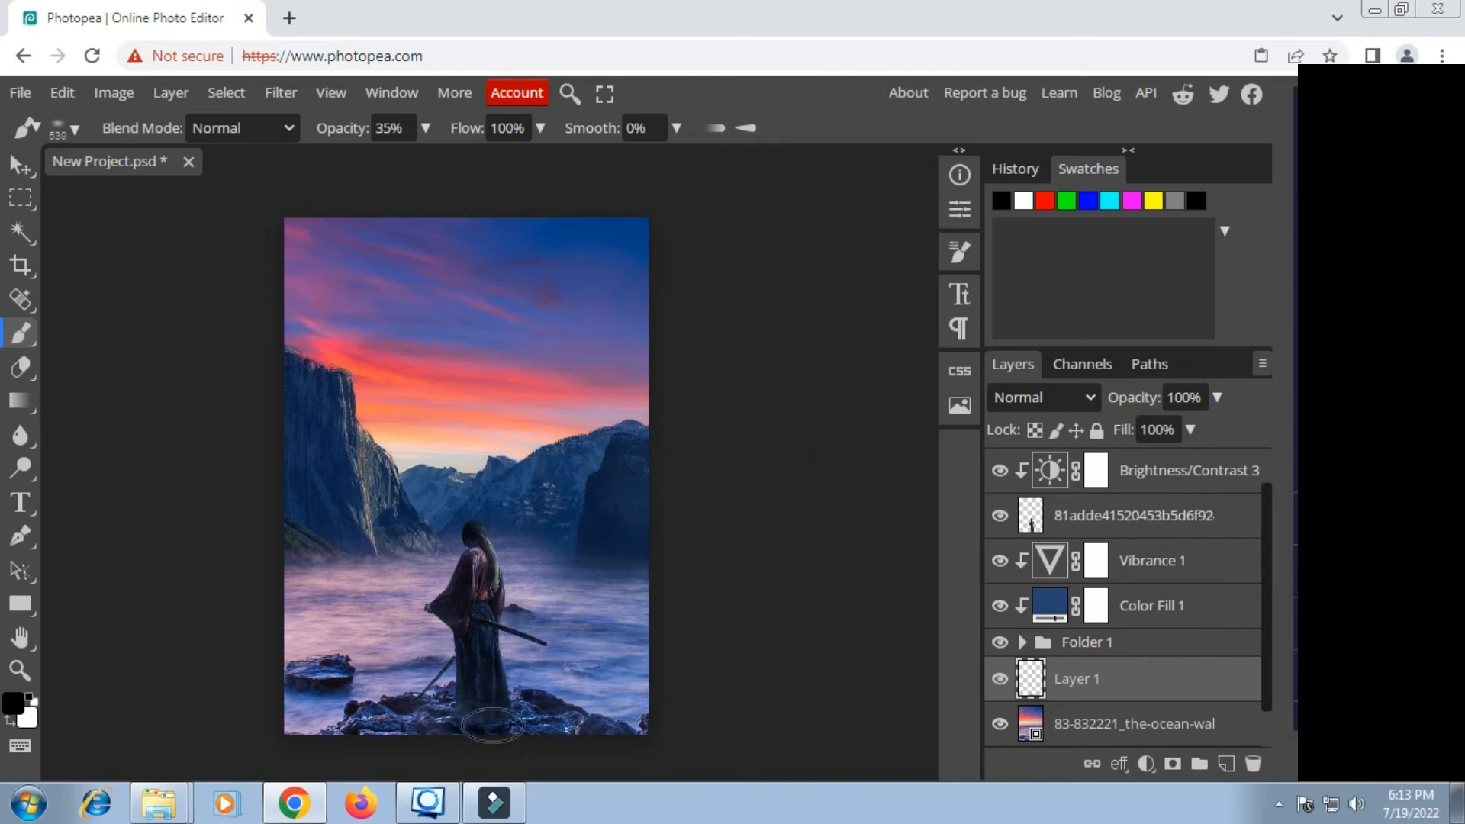
left_click(489, 736)
left_click(471, 746)
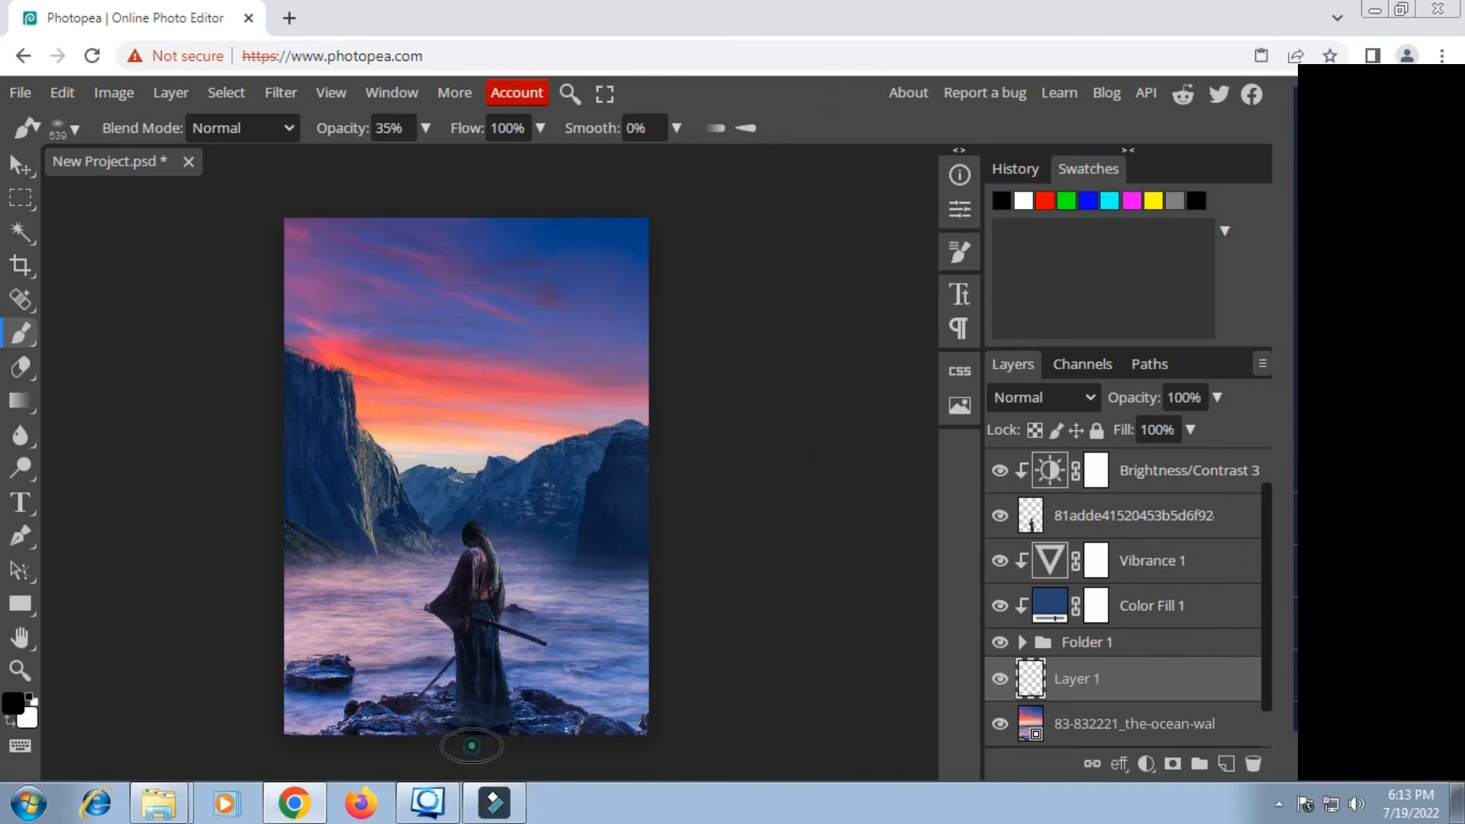
left_click(517, 741)
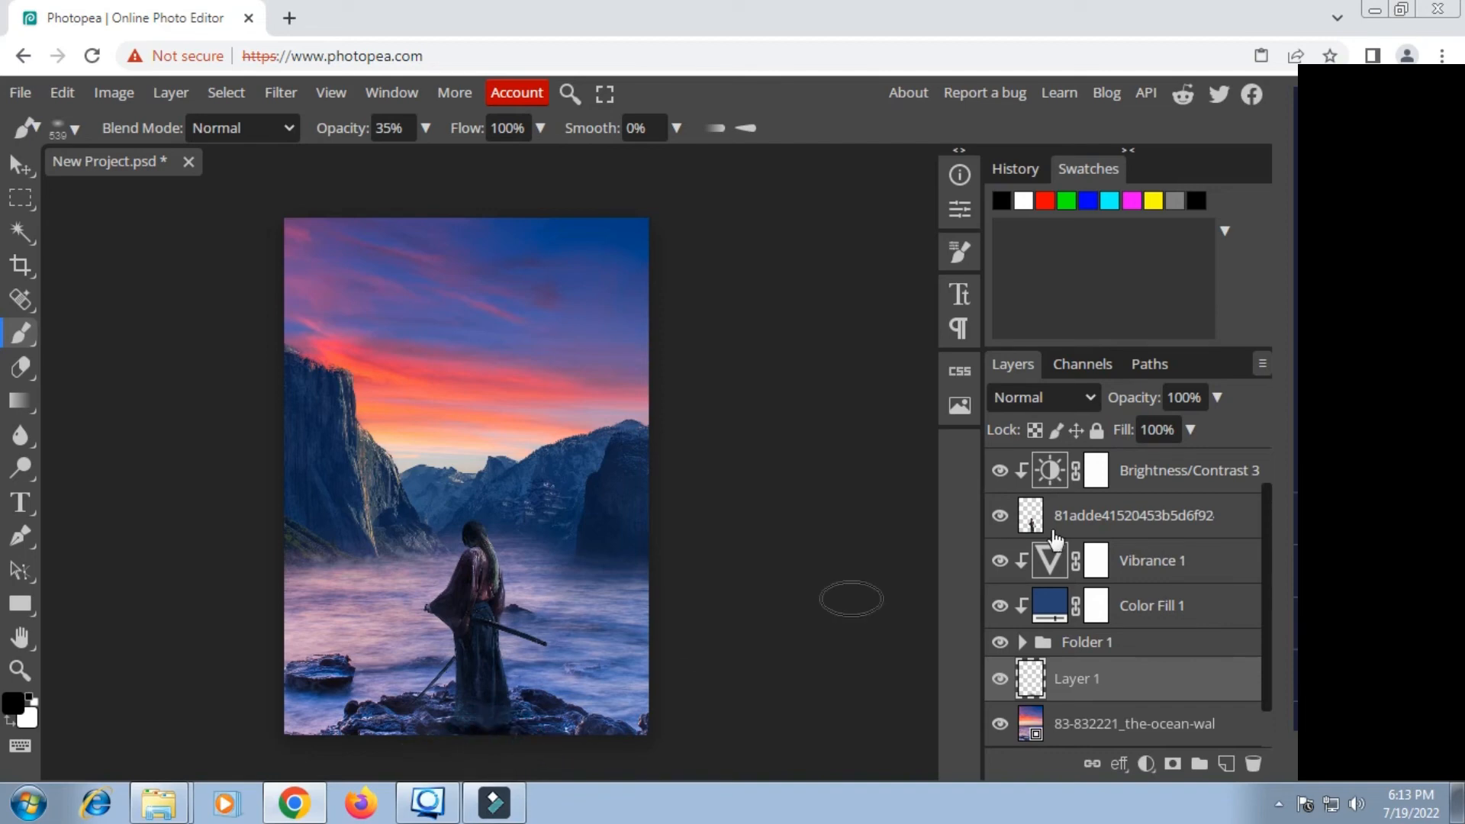
Step: Add an empty layer above the samurai's Color Balance 3 adjustment and clip it to the samurai
scroll(1159, 618, "up", 1)
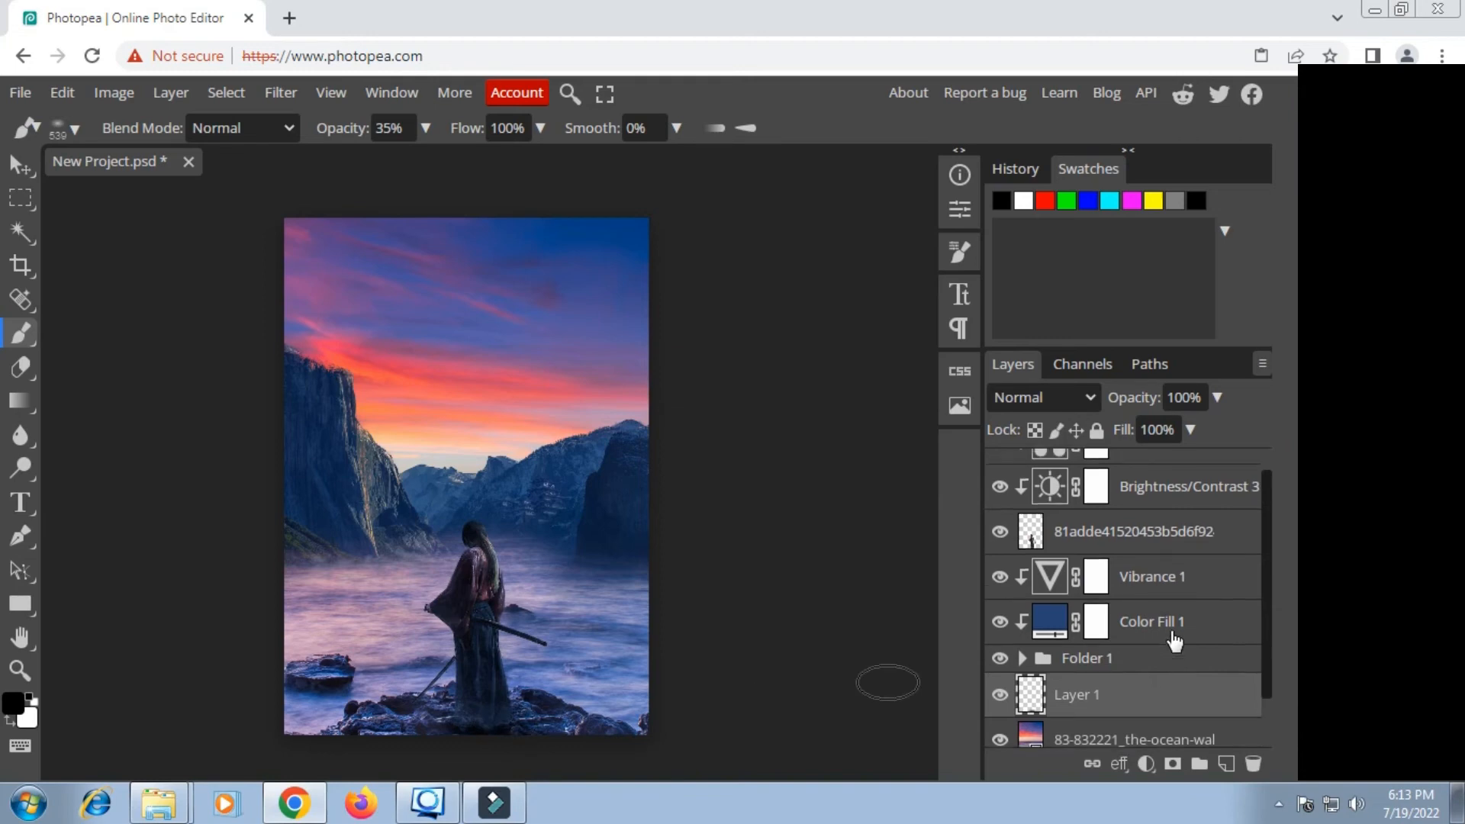
left_click(1141, 473)
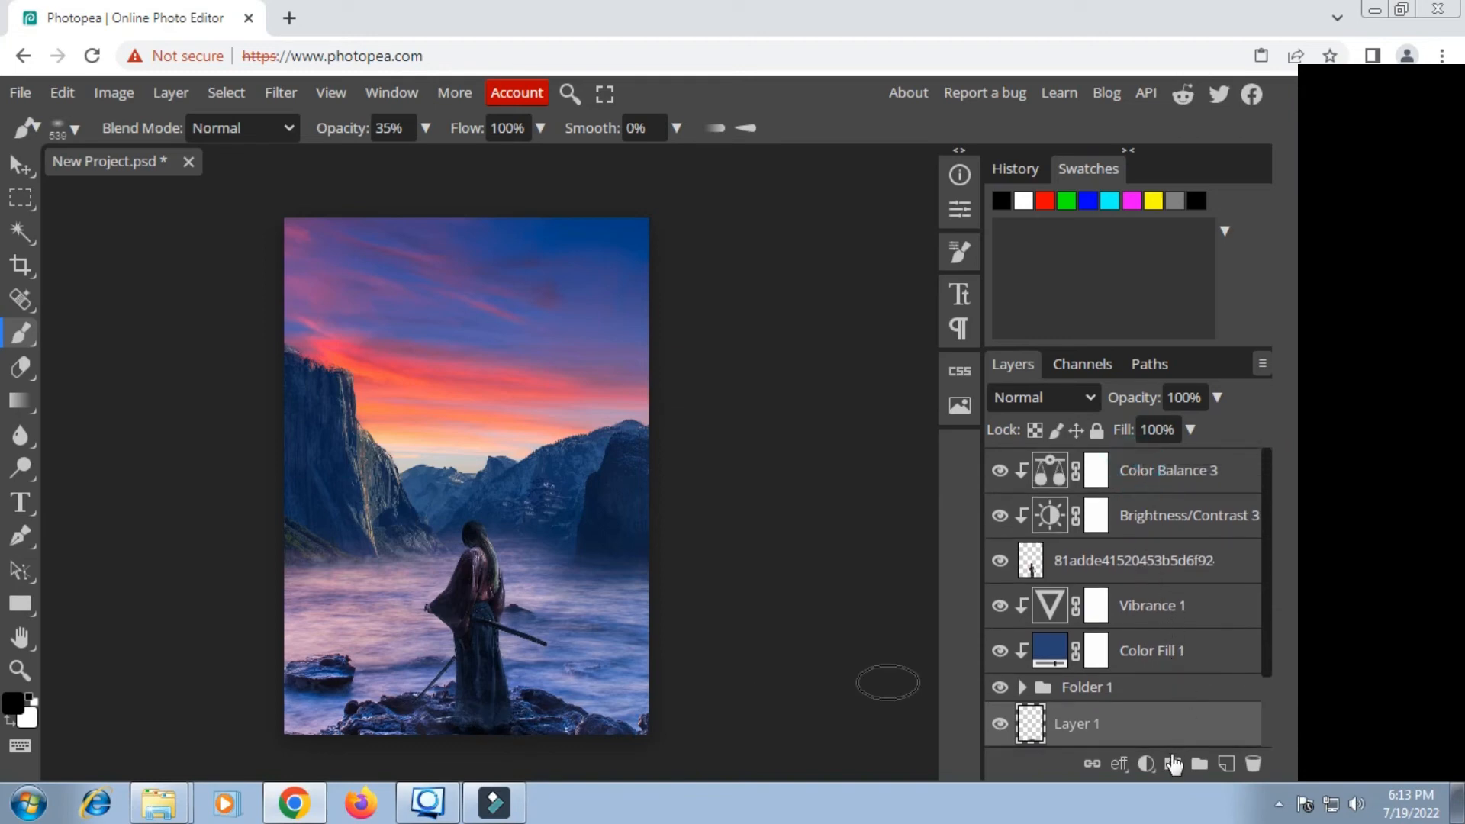
left_click(1226, 764)
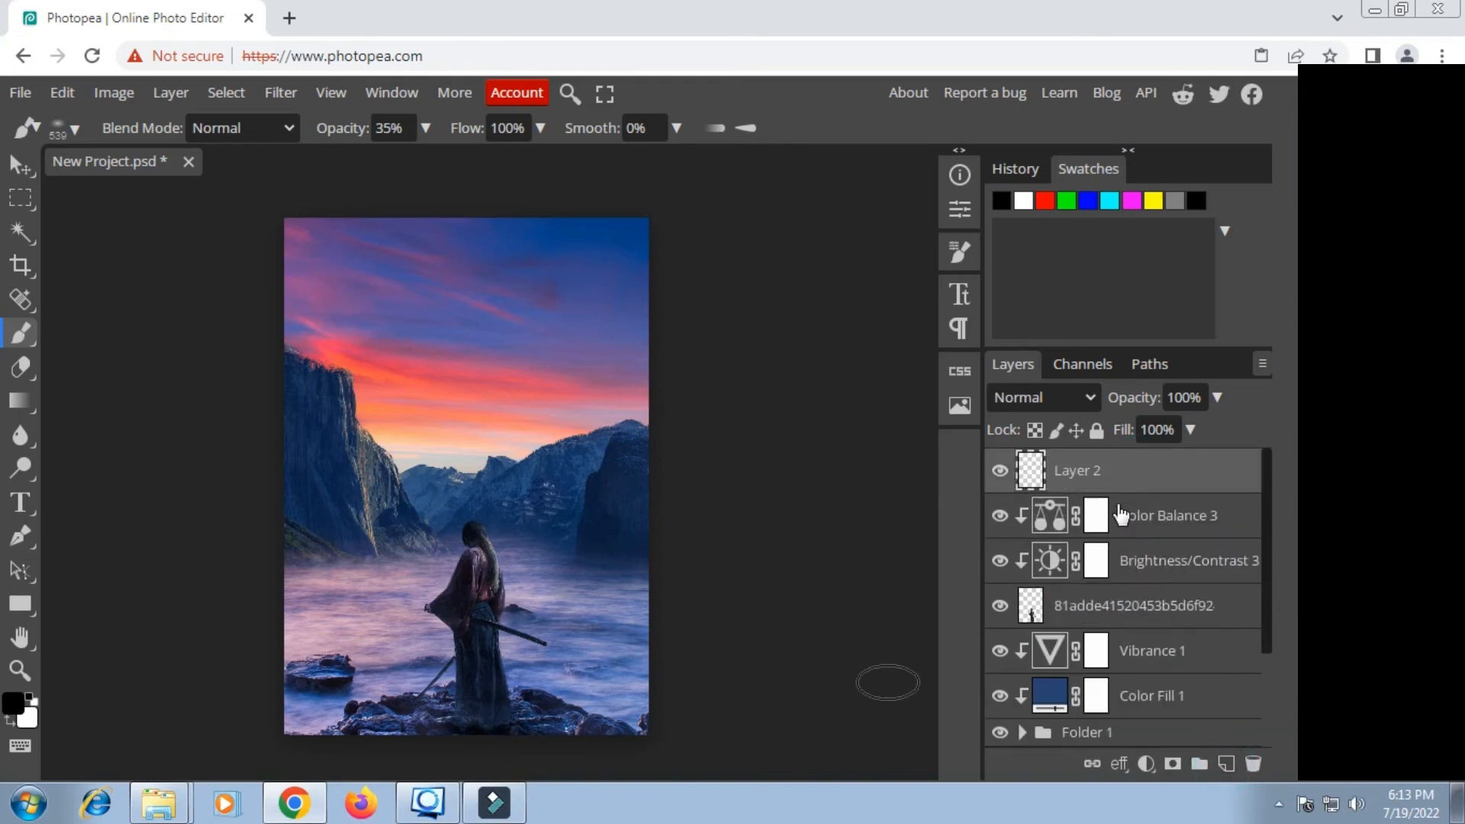
right_click(1115, 479)
left_click(1026, 601)
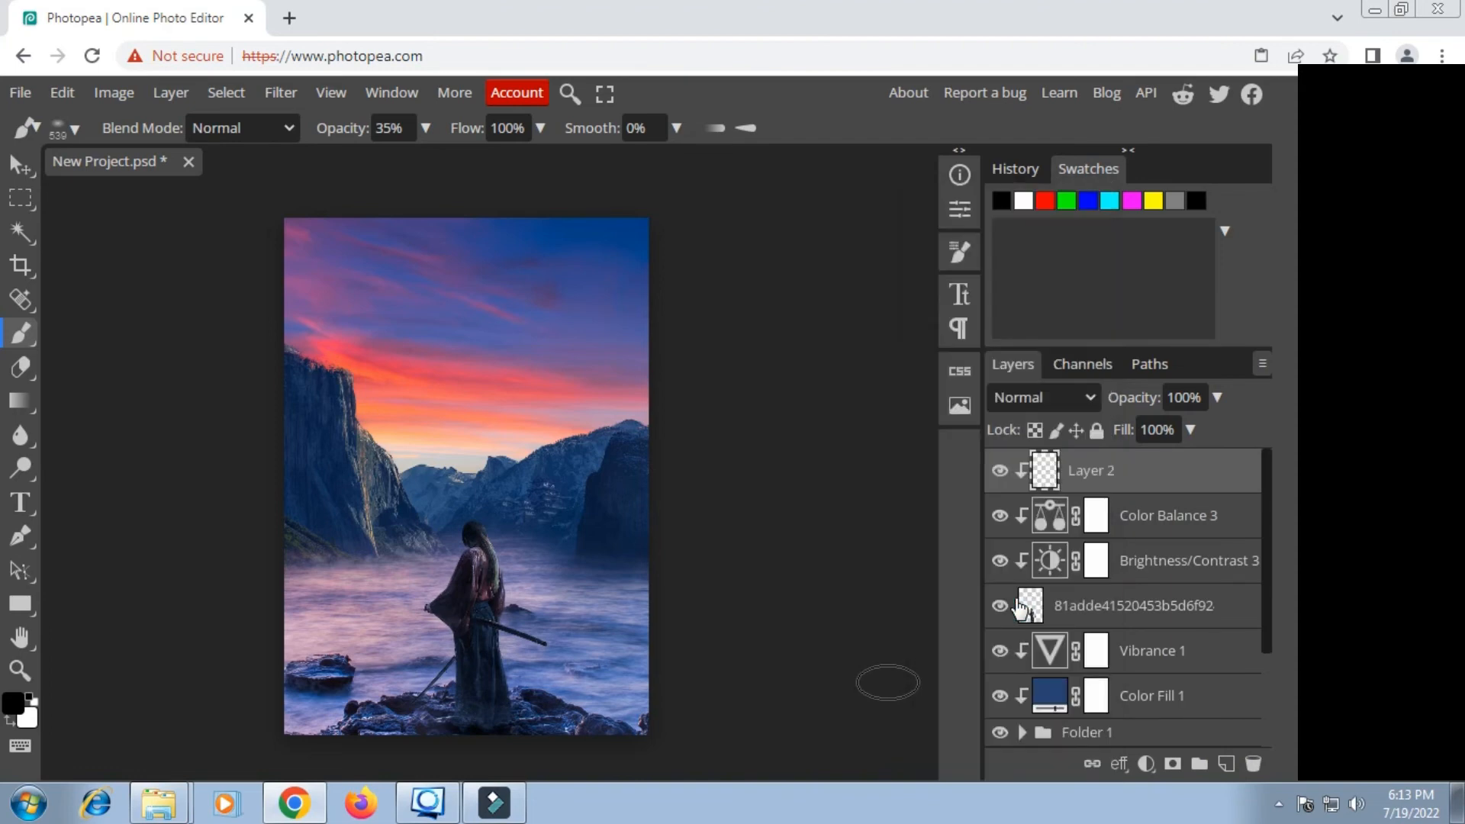
Step: Set the foreground color to dark navy #0d192f and the new clipped layer's blend mode to Multiply
left_click(11, 705)
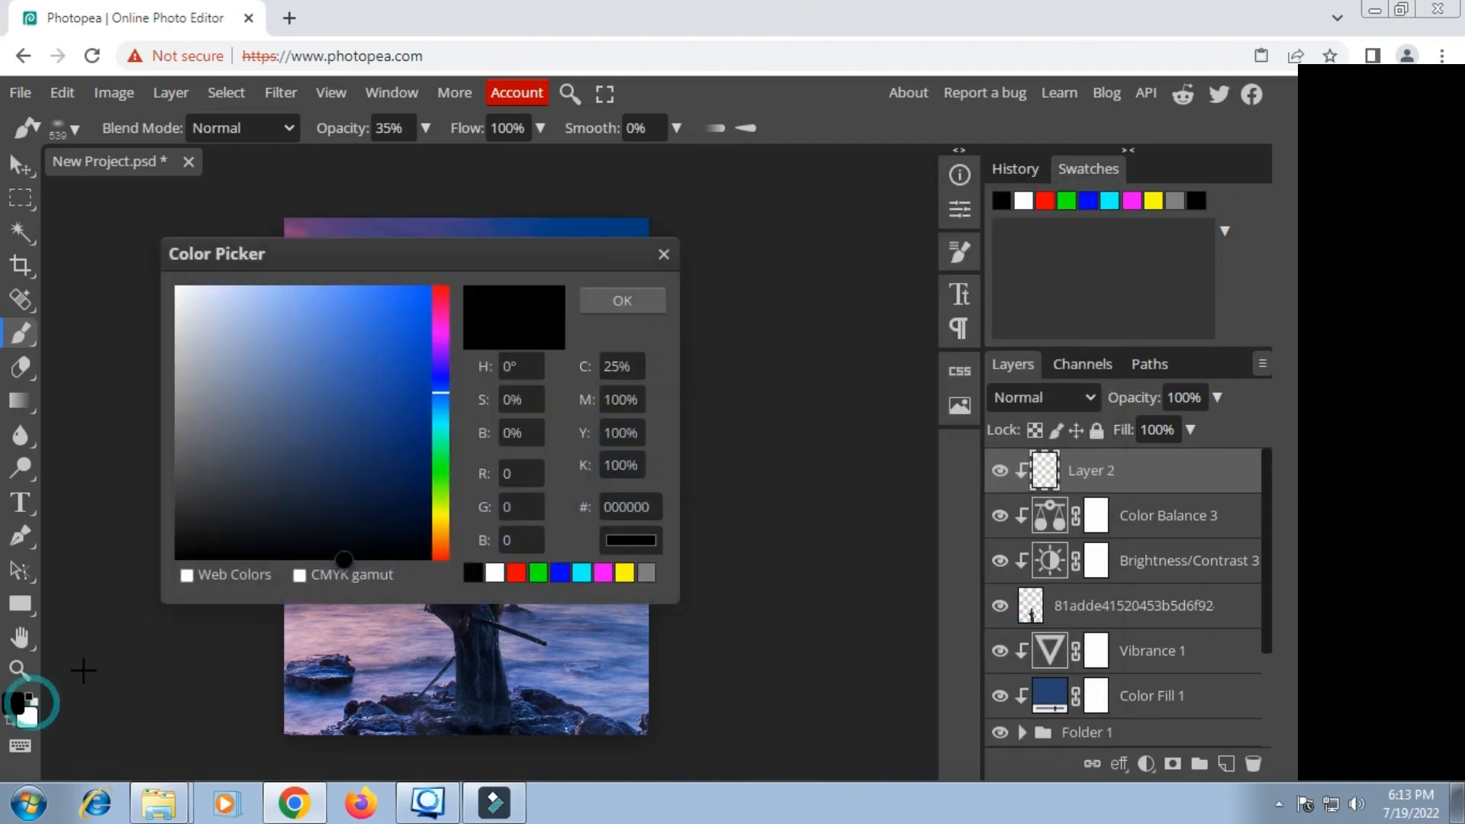
left_click(400, 513)
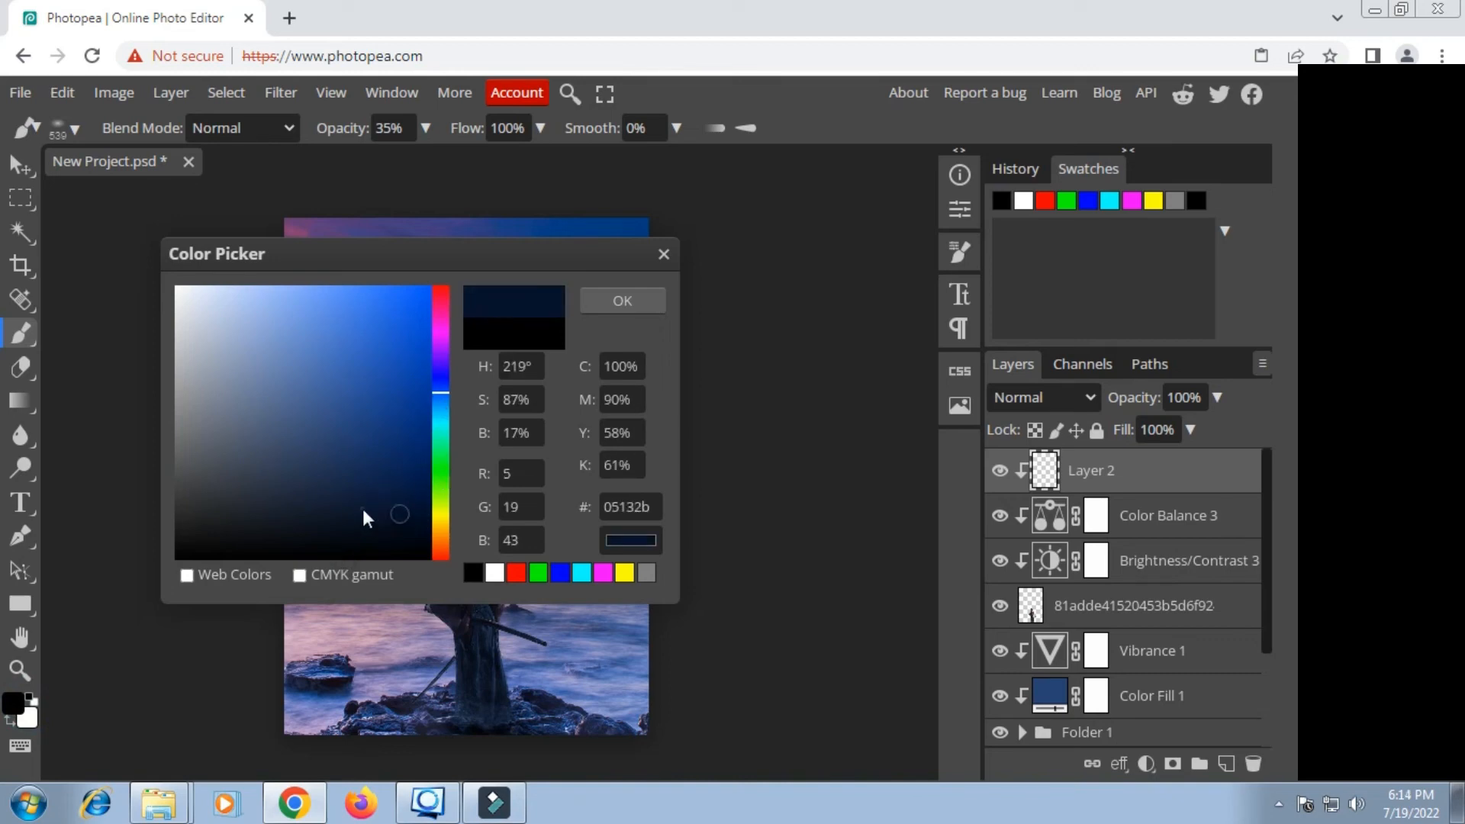
left_click(363, 510)
left_click(622, 301)
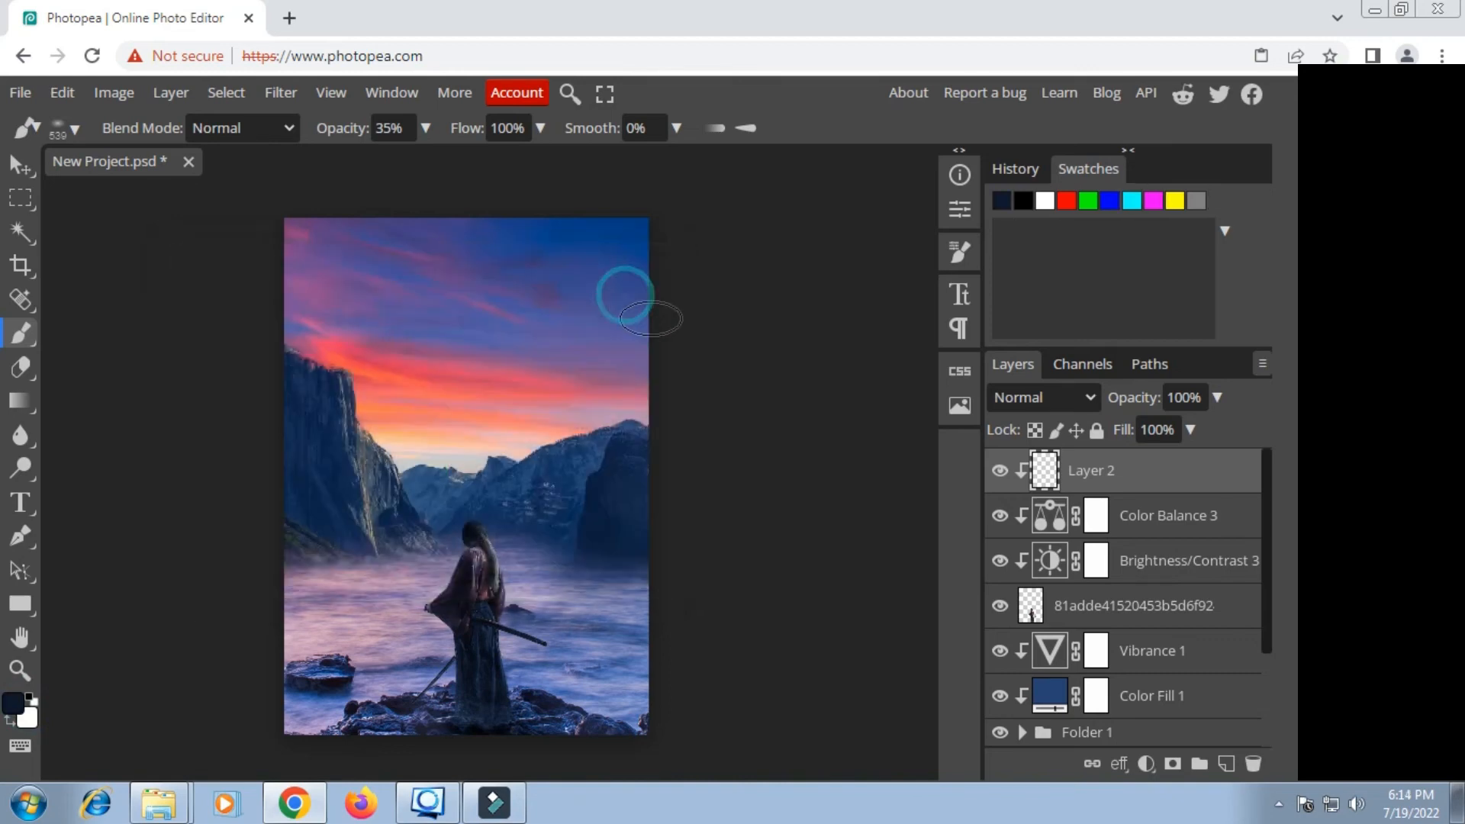
left_click(1087, 397)
left_click(1023, 63)
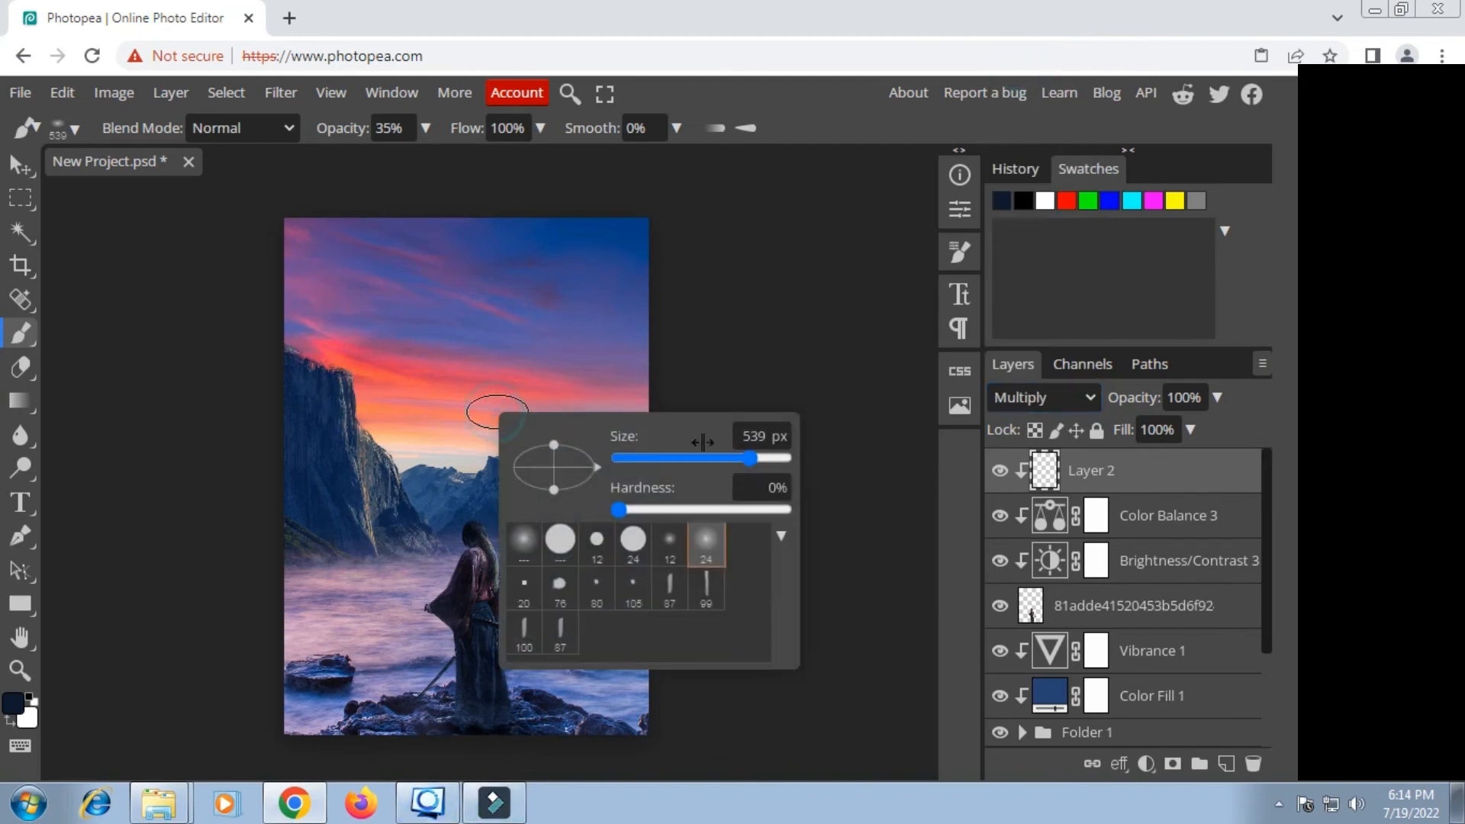
Step: Shade the samurai's lower robe and waist with a round, soft 436 px brush in dark navy
right_click(497, 412)
left_click(706, 542)
left_click(740, 457)
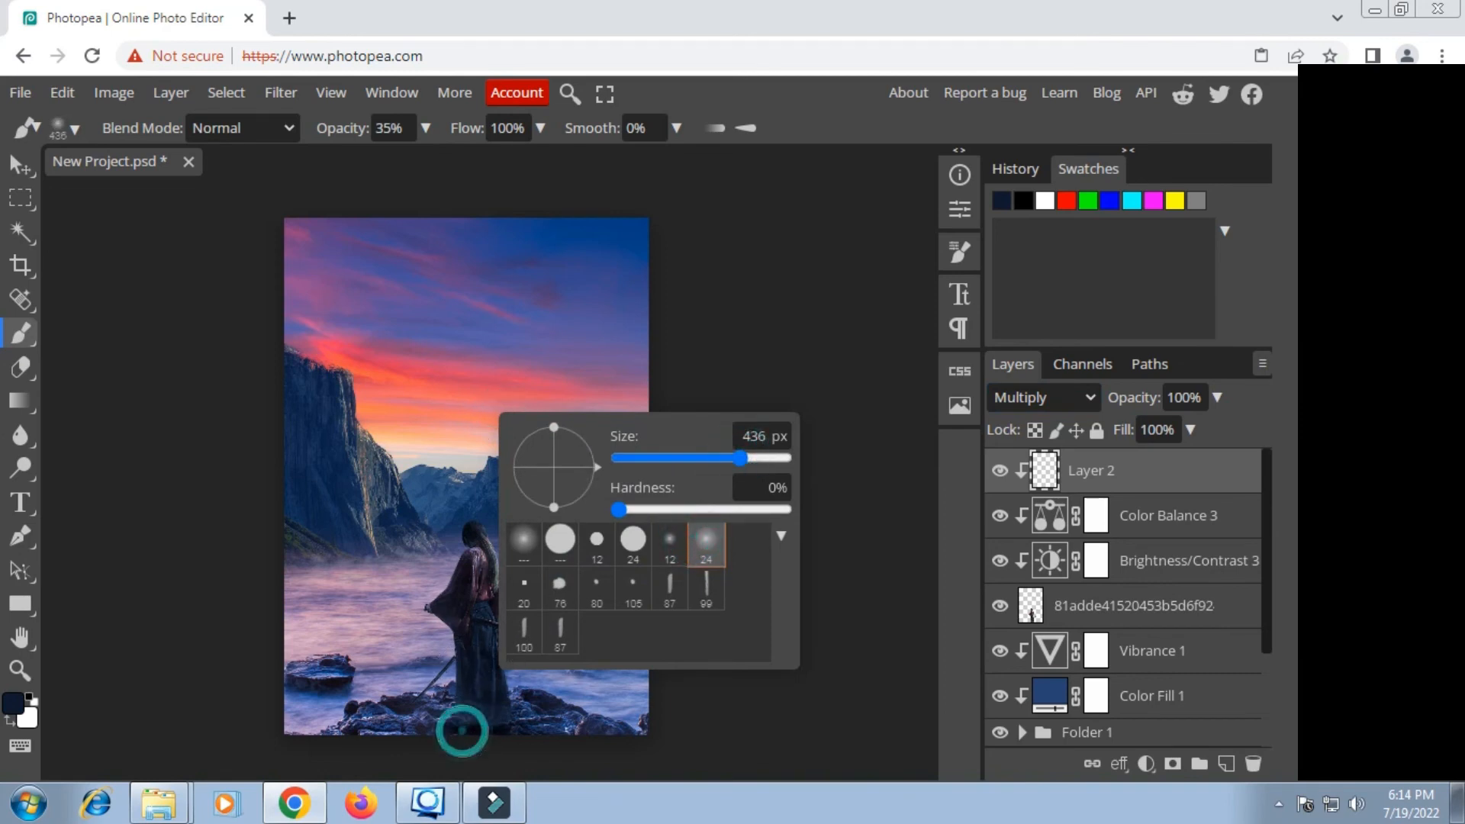
left_click(462, 731)
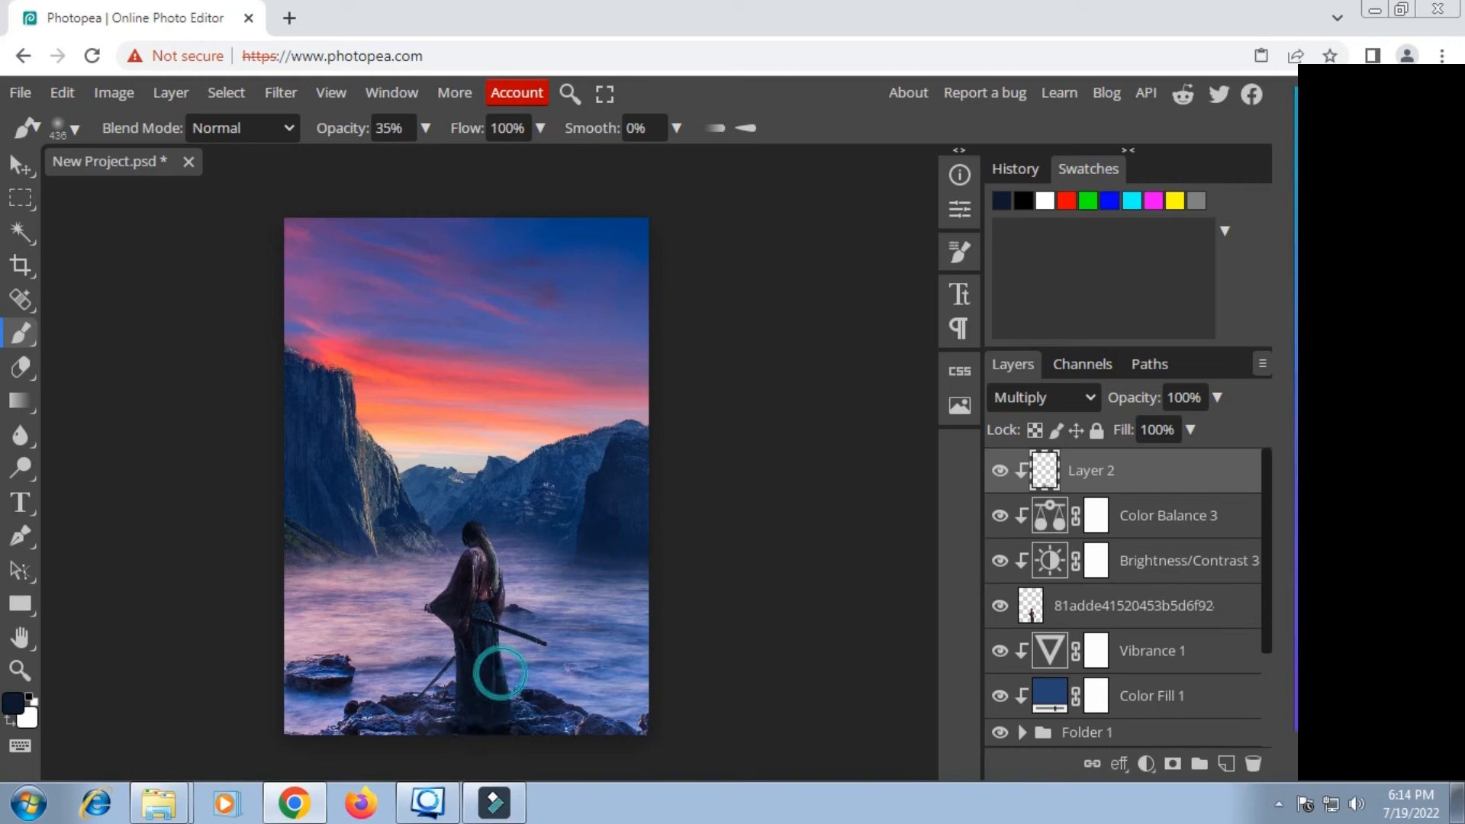
left_click(460, 714)
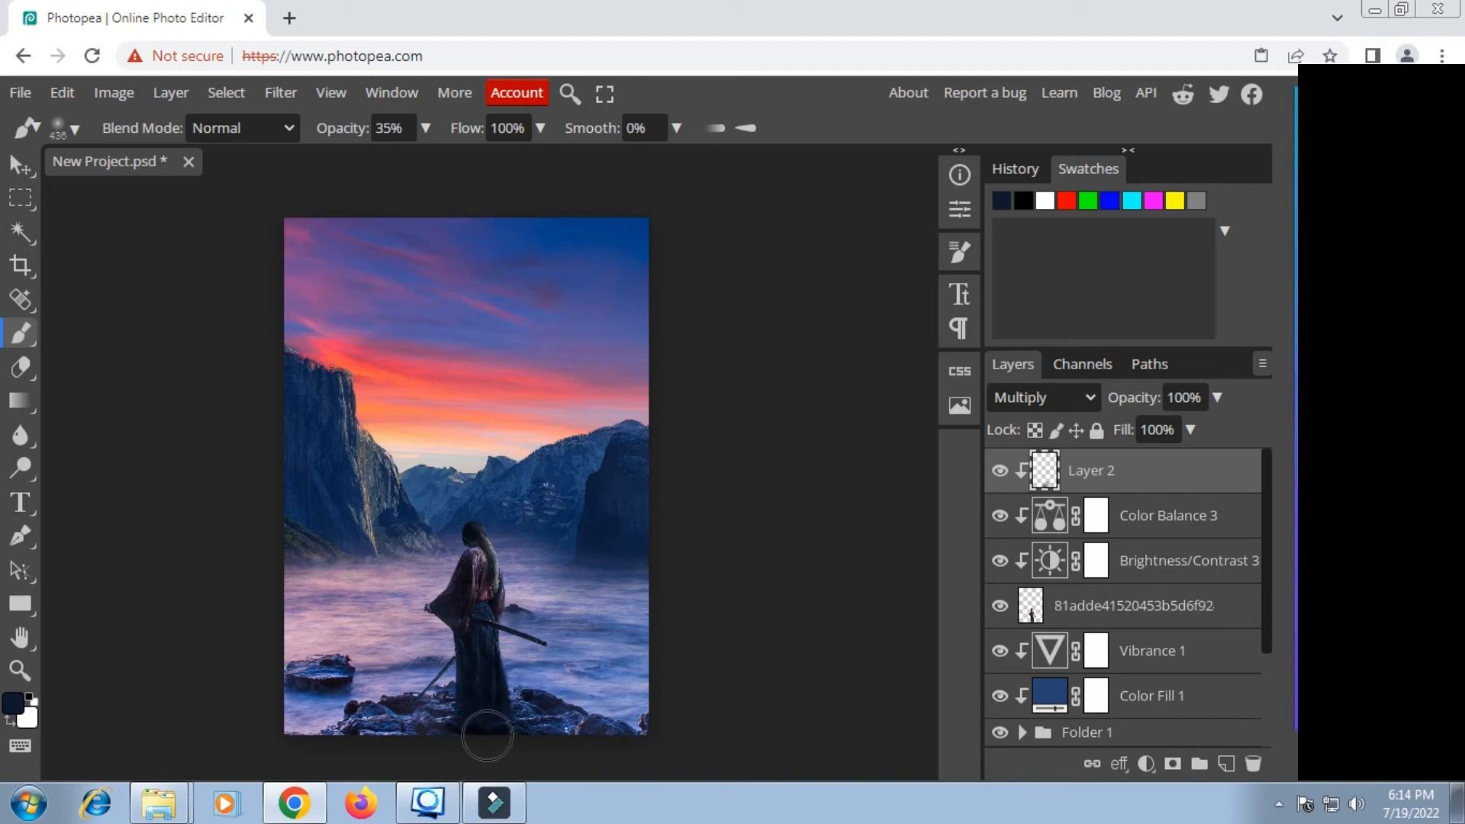
left_click(505, 737)
left_click(460, 639)
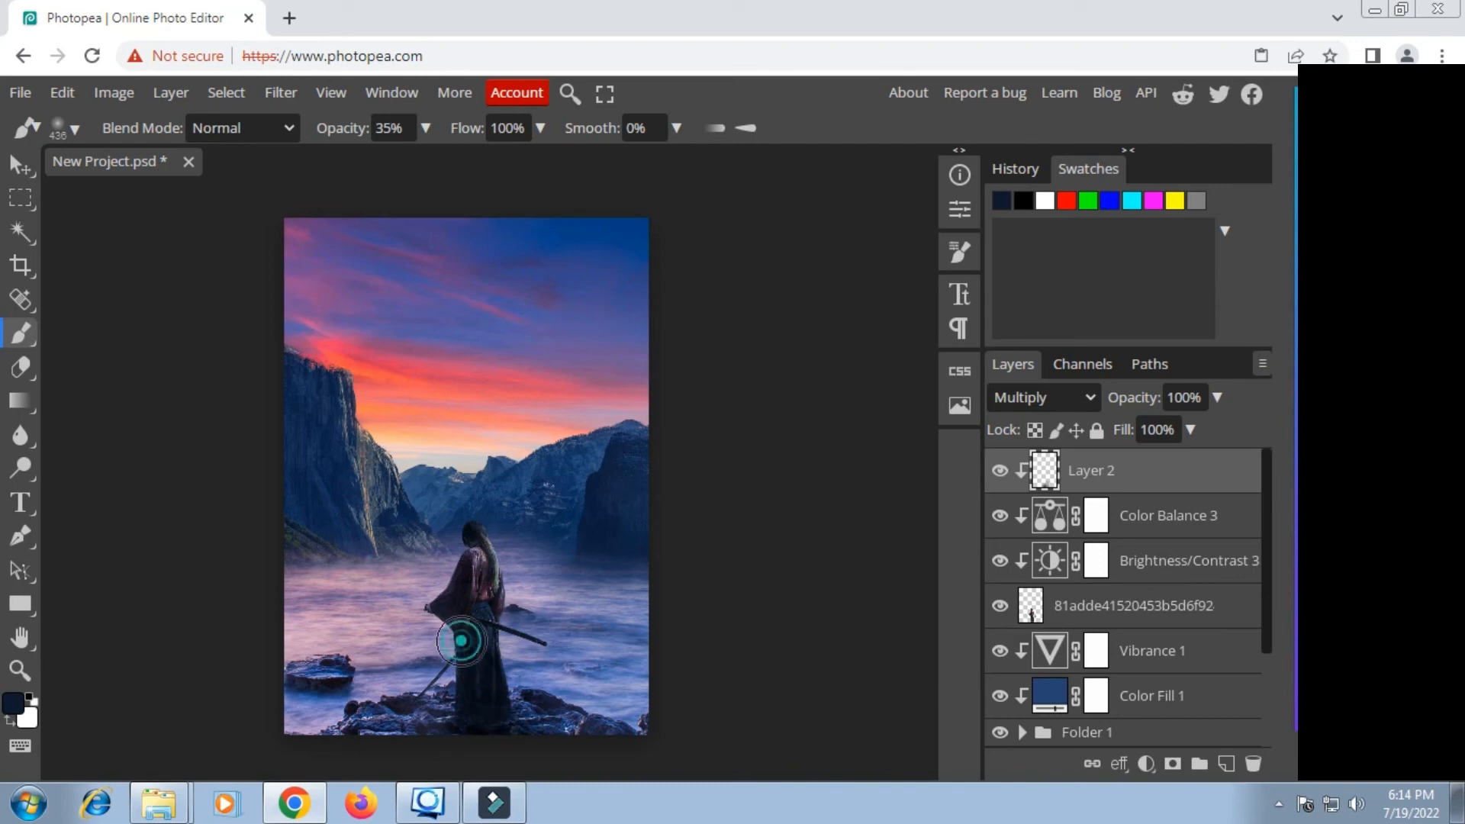
left_click(481, 645)
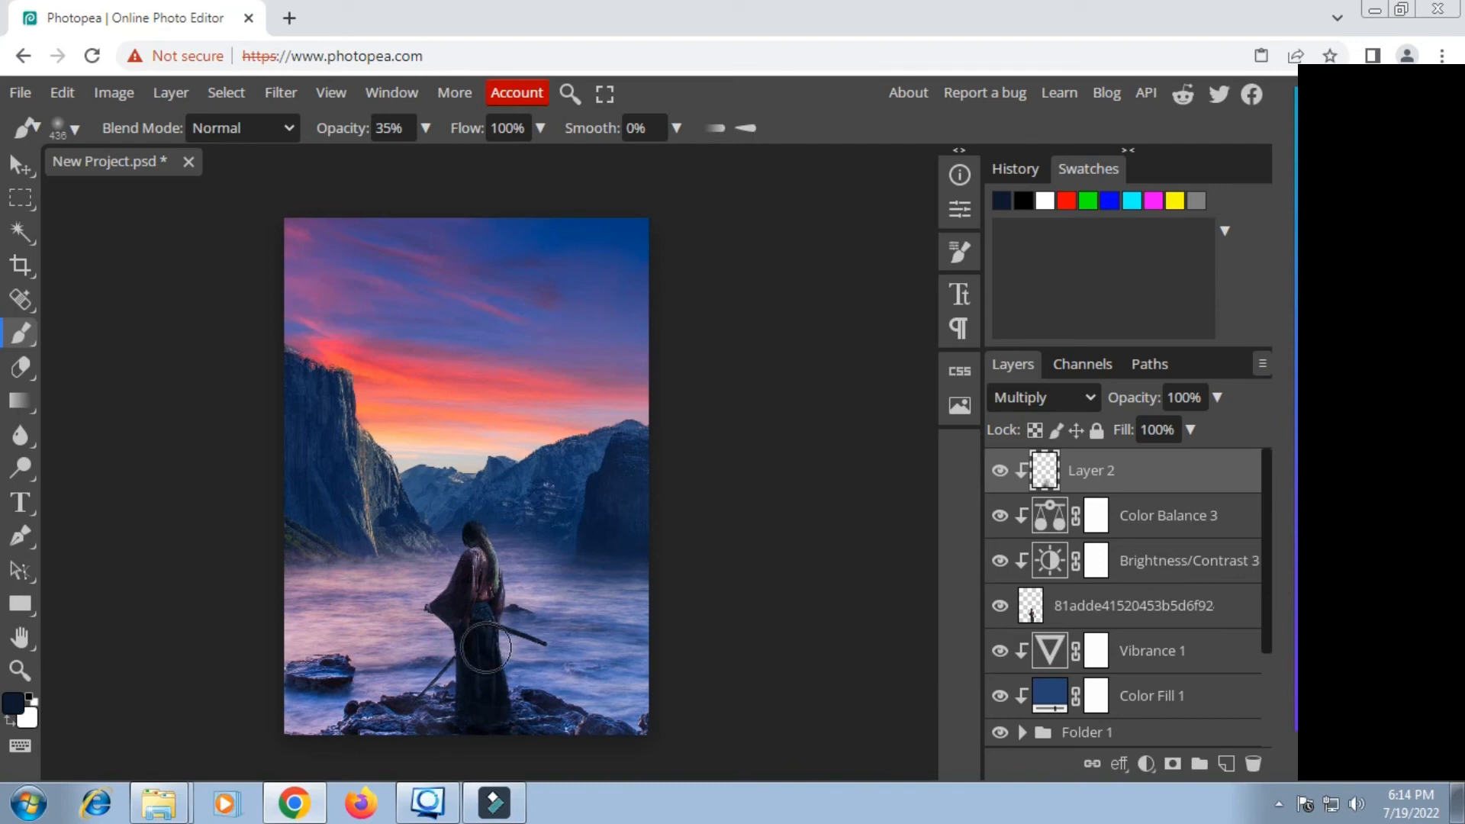
left_click(441, 627)
Step: Add another empty layer above the navy shading layer and clip it to the samurai
left_click(1224, 766)
right_click(1114, 477)
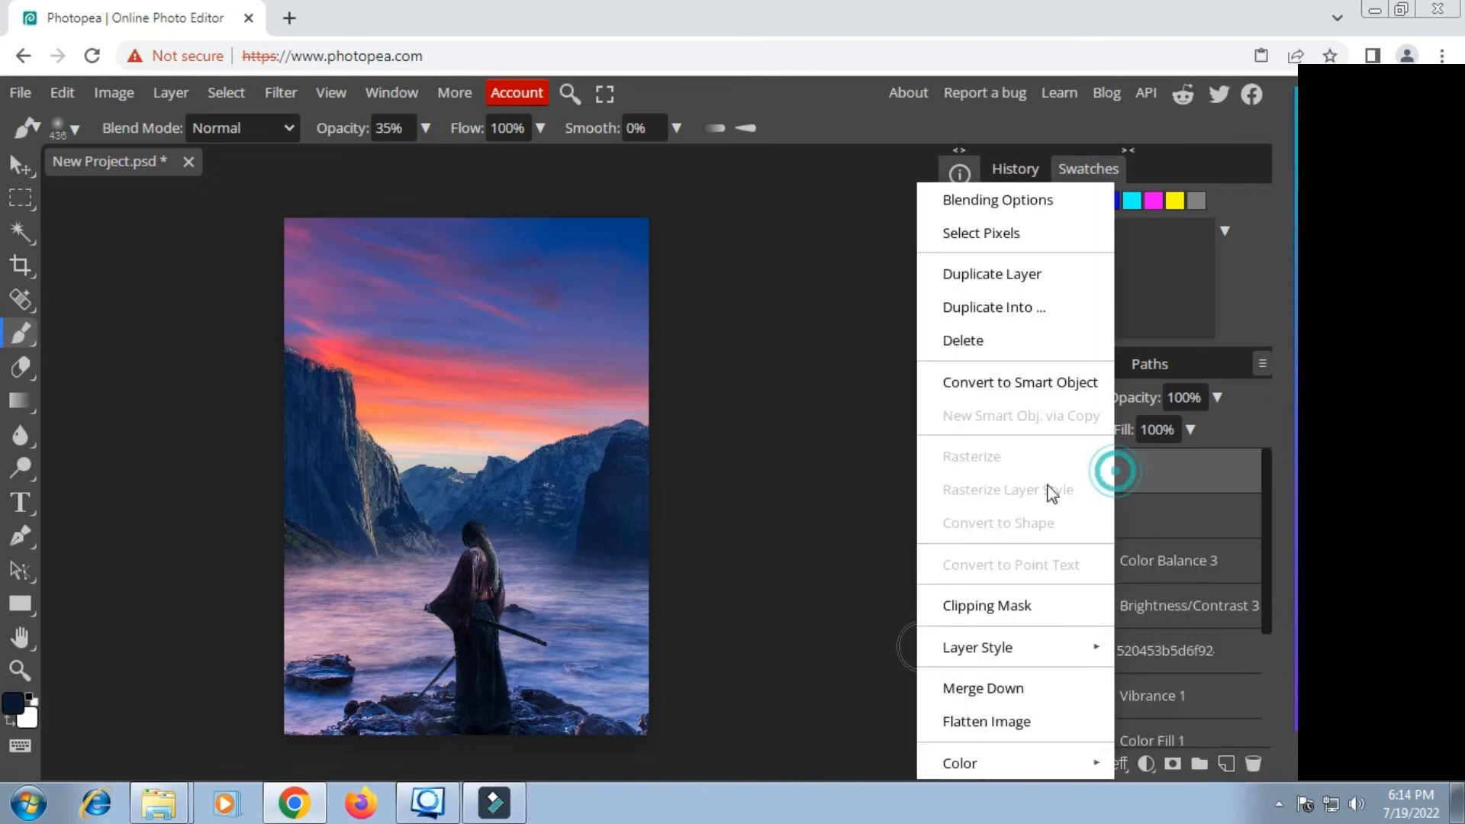
left_click(971, 603)
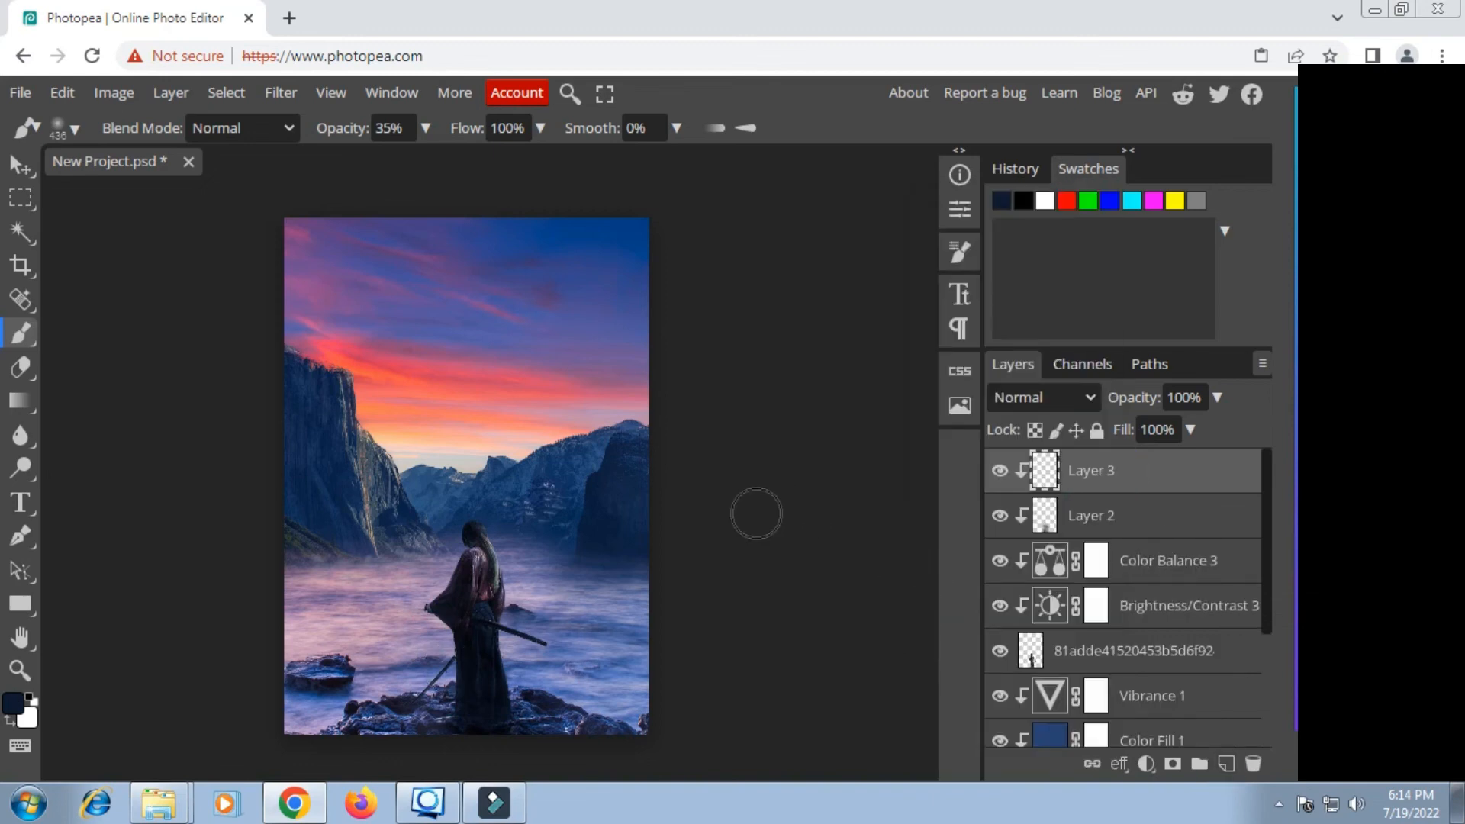
Step: Sample the sunset's orange-red #fd5447 as the foreground color and brush it over the samurai's head and upper body
left_click(21, 705)
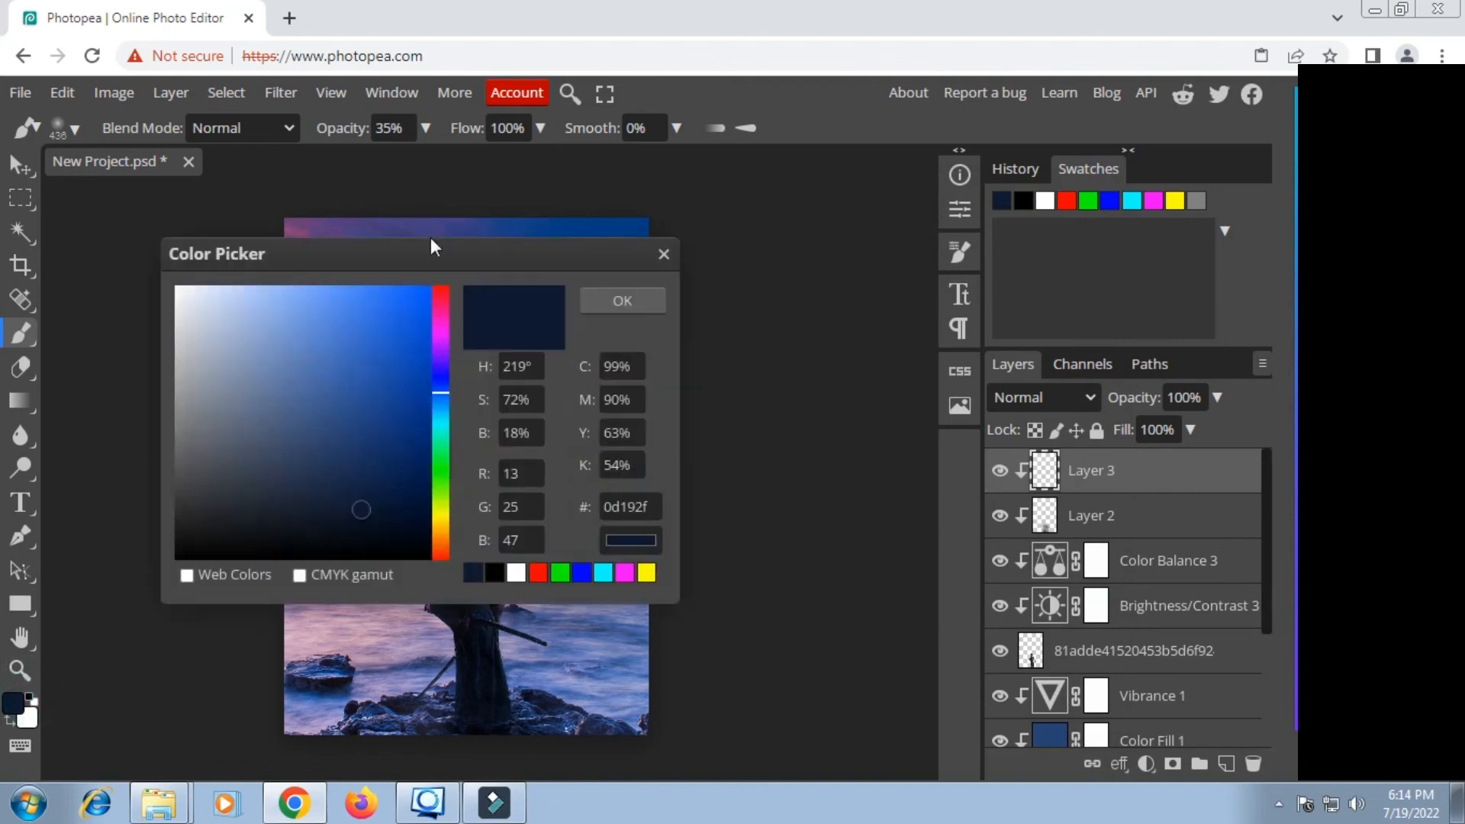
left_click_drag(445, 259, 848, 294)
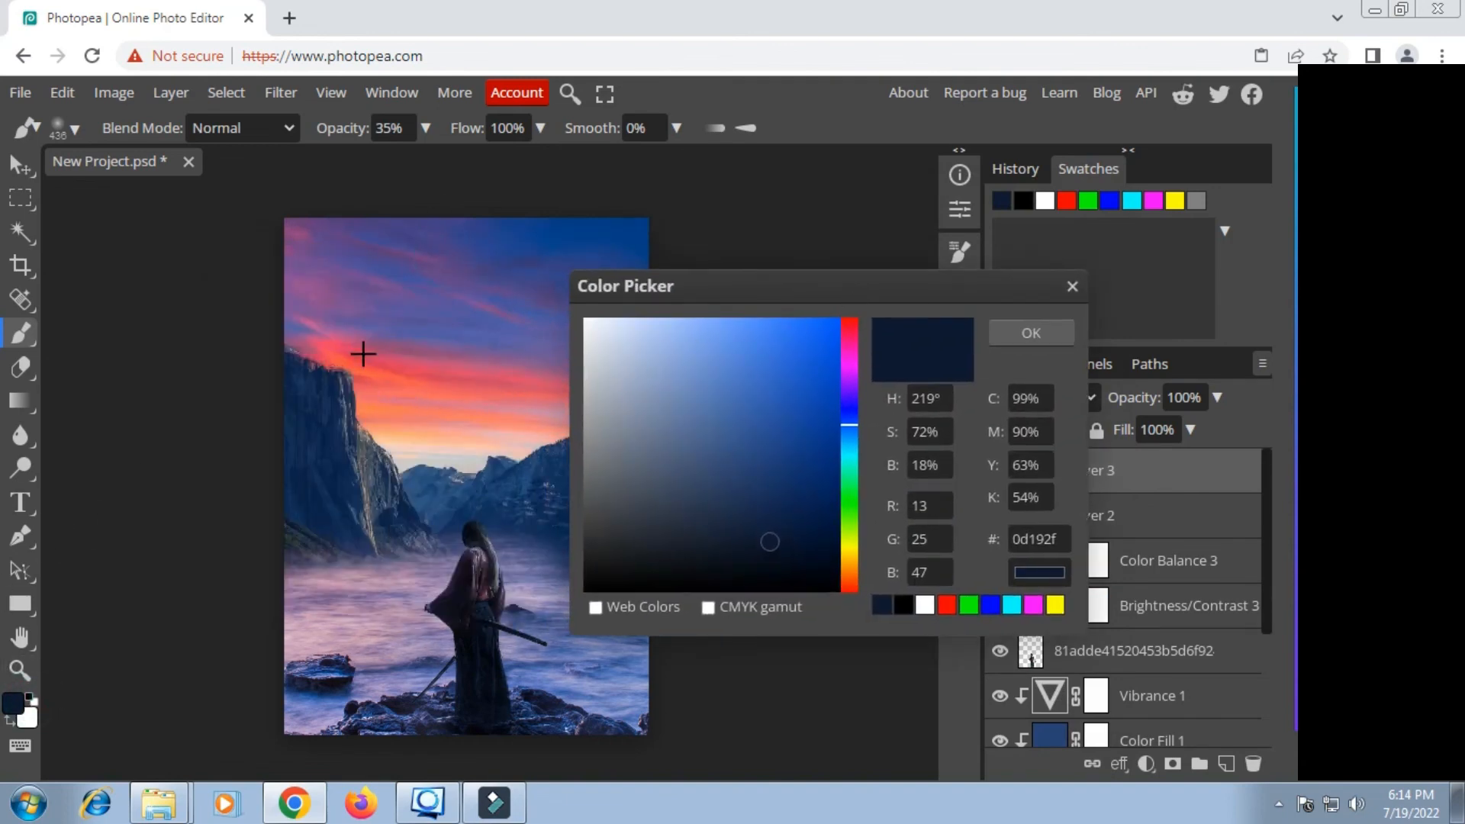
left_click(496, 343)
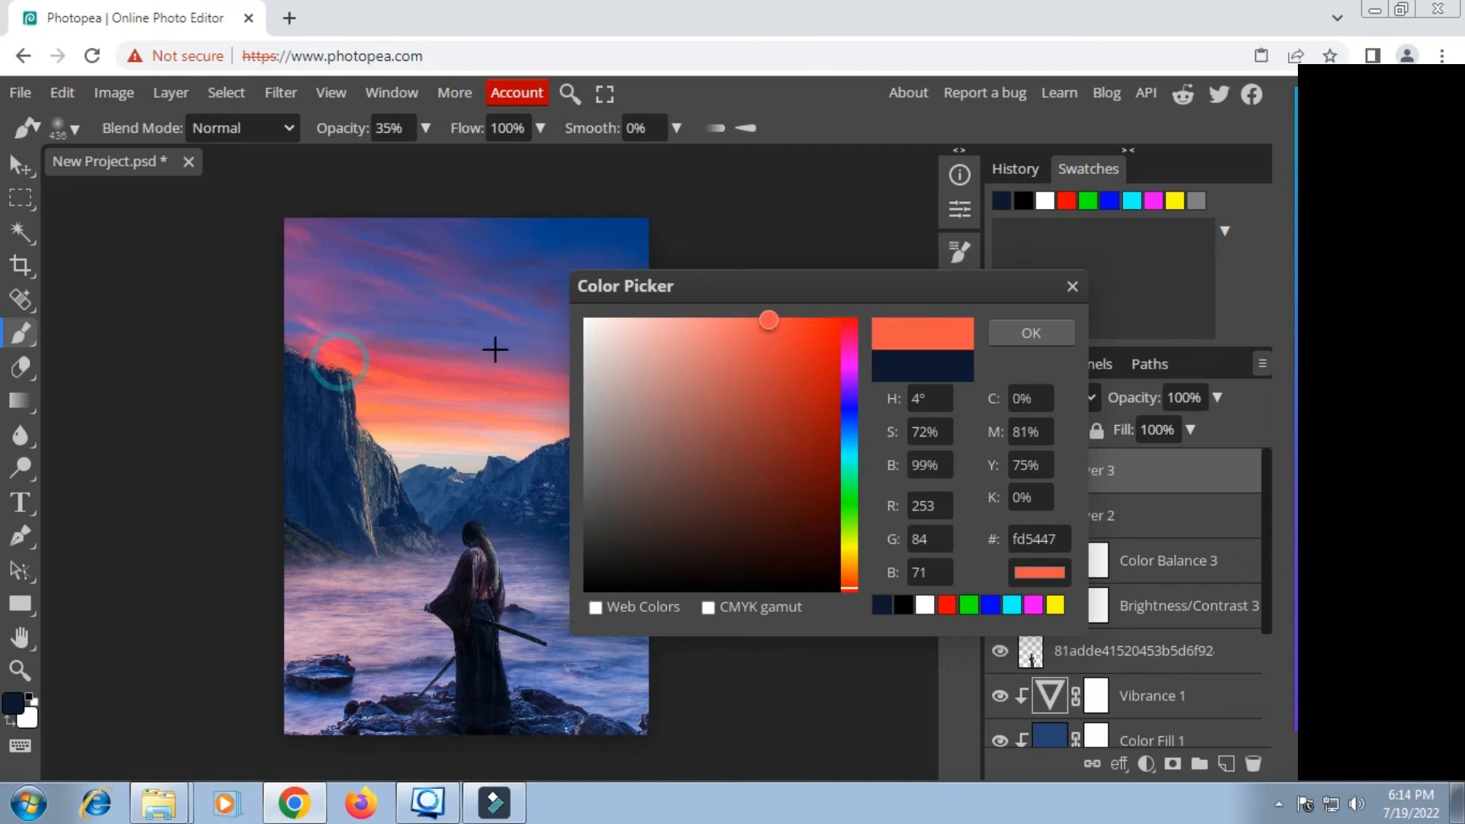
left_click(1036, 328)
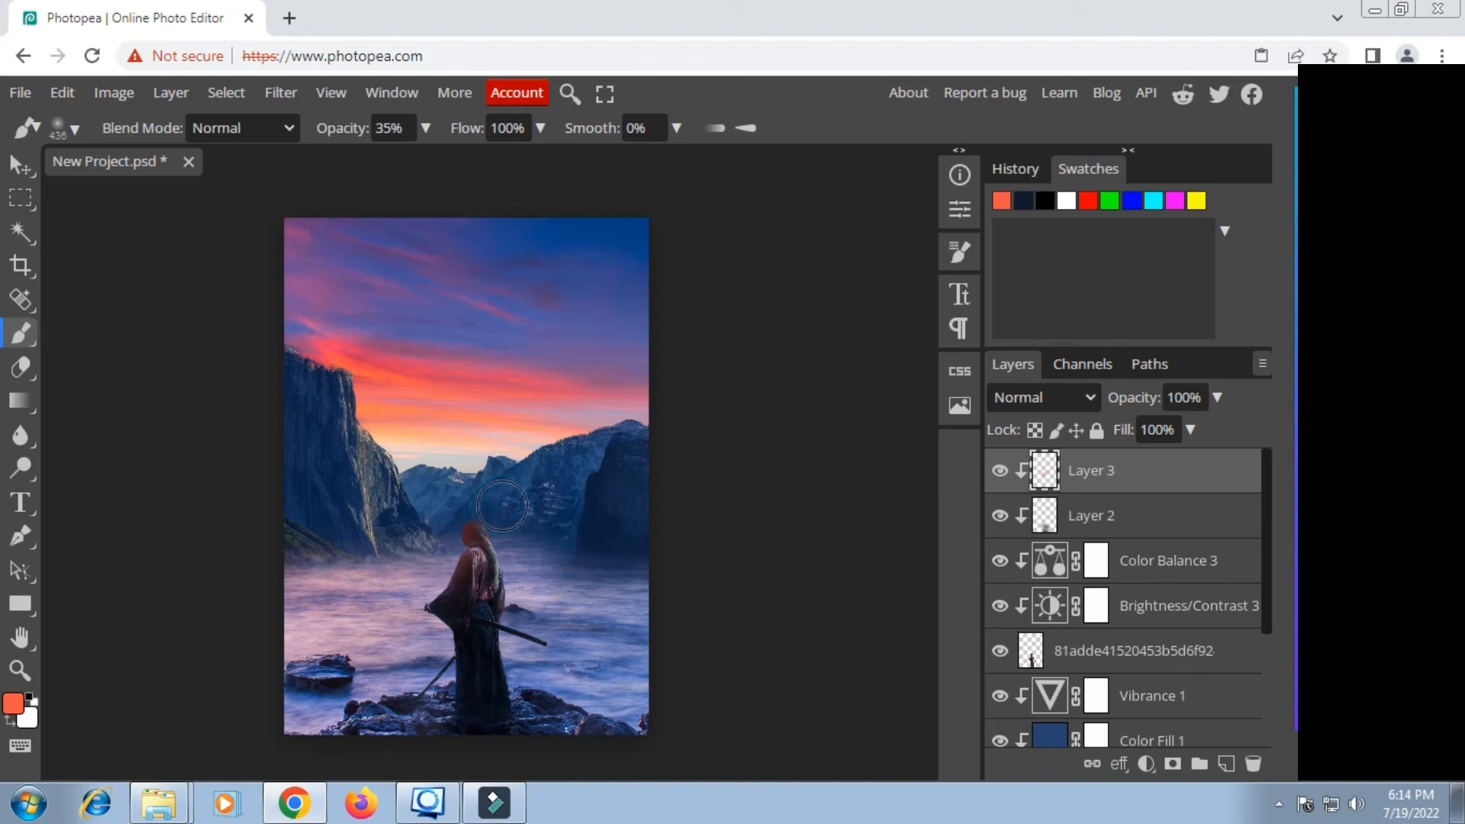
Step: Try Screen on the orange-red highlight layer, settle on Overlay, and brush more highlight around the samurai's head and upper back
left_click(1100, 393)
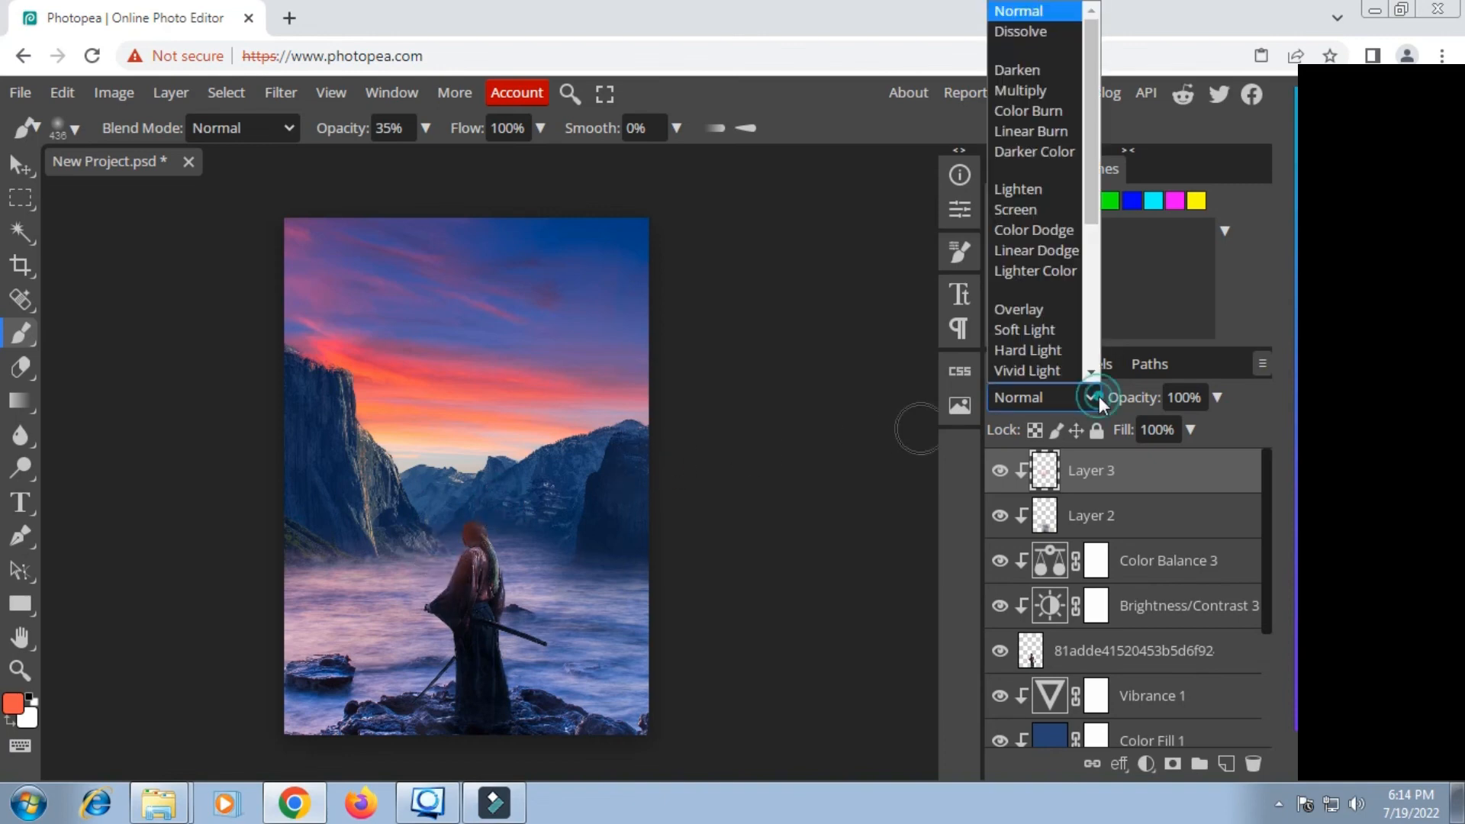
left_click(1041, 205)
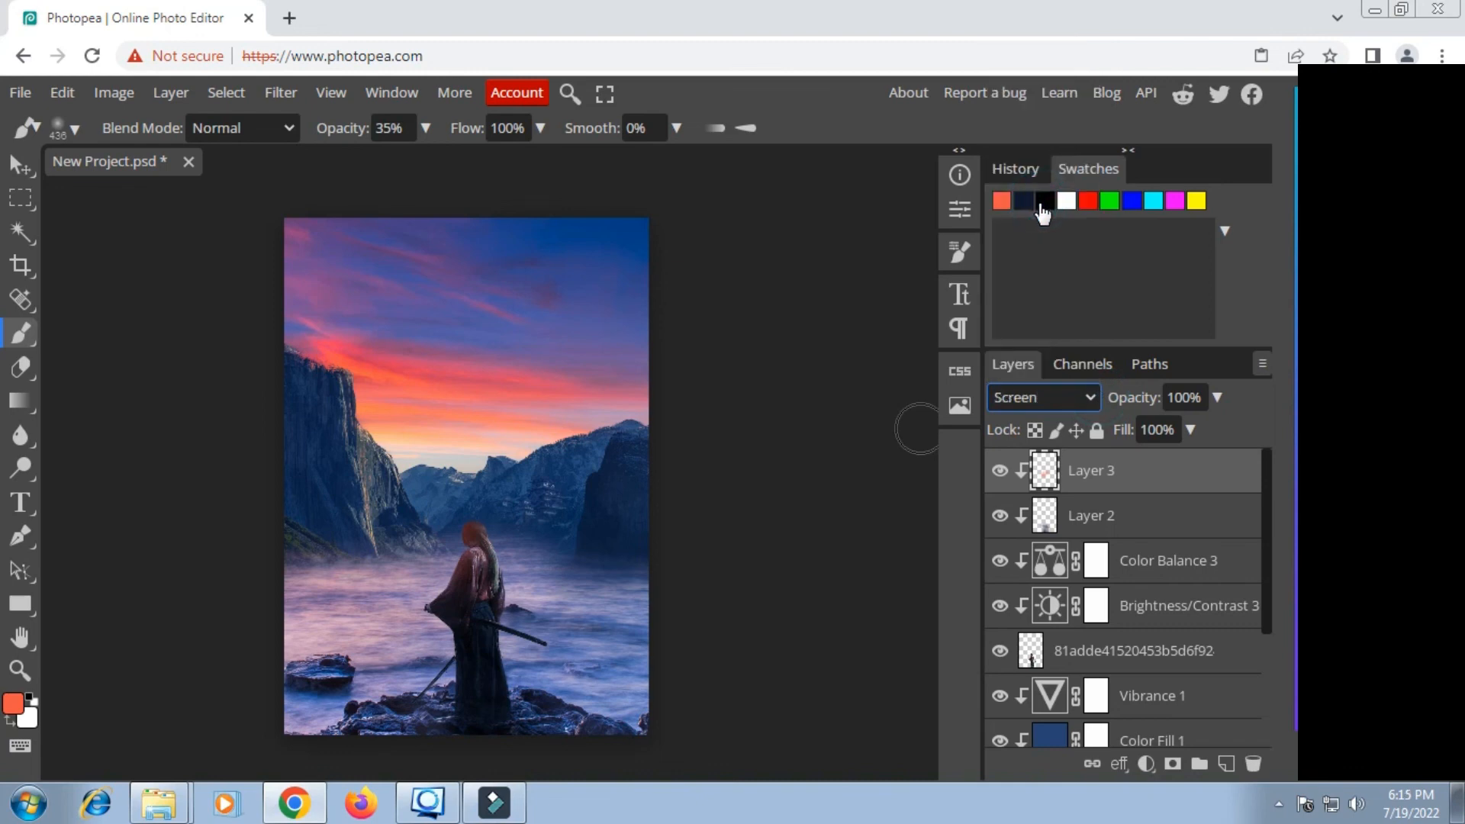
left_click(1079, 408)
scroll(1038, 310, "down", 1)
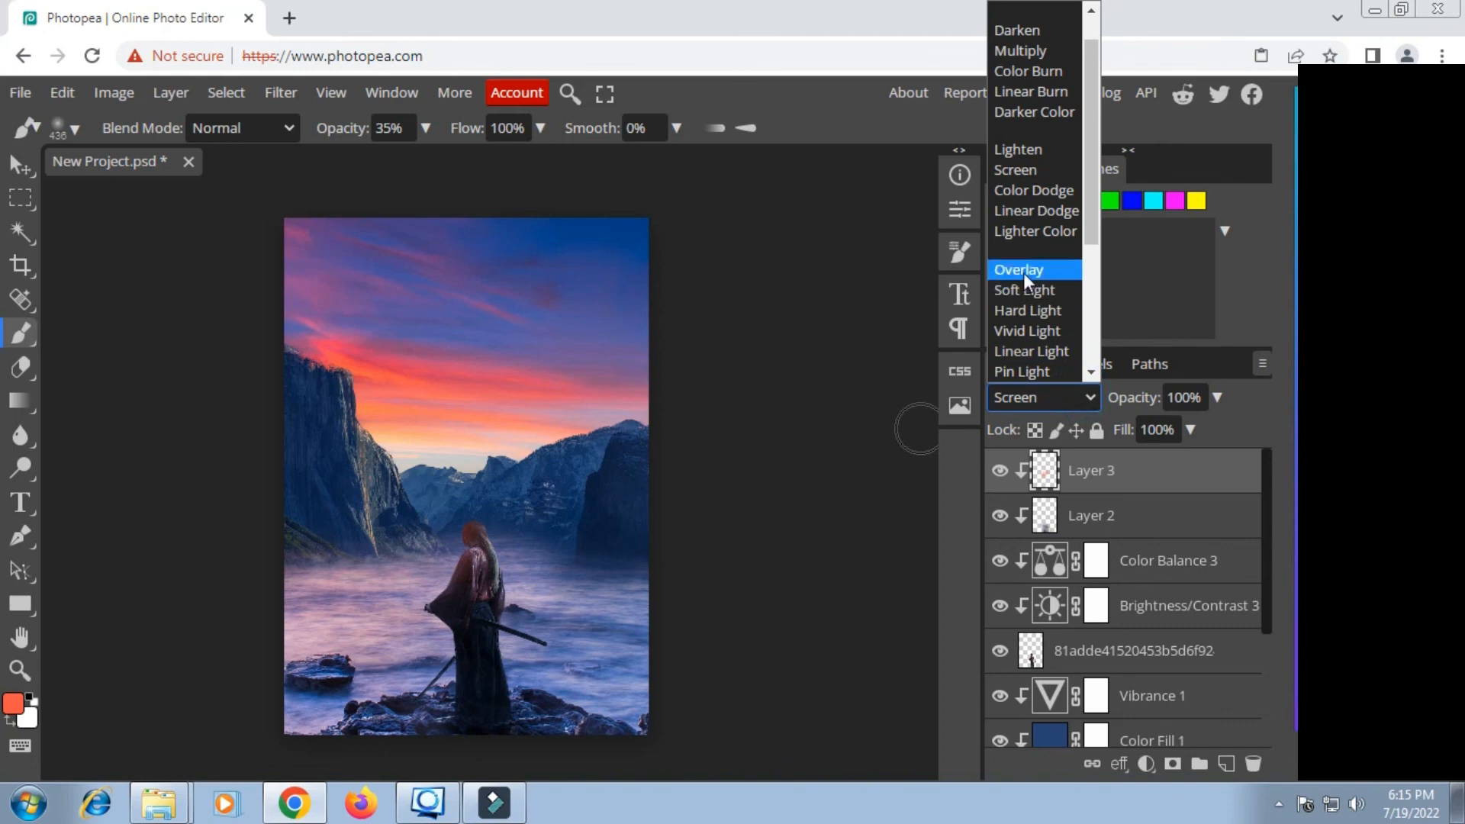
left_click(1023, 271)
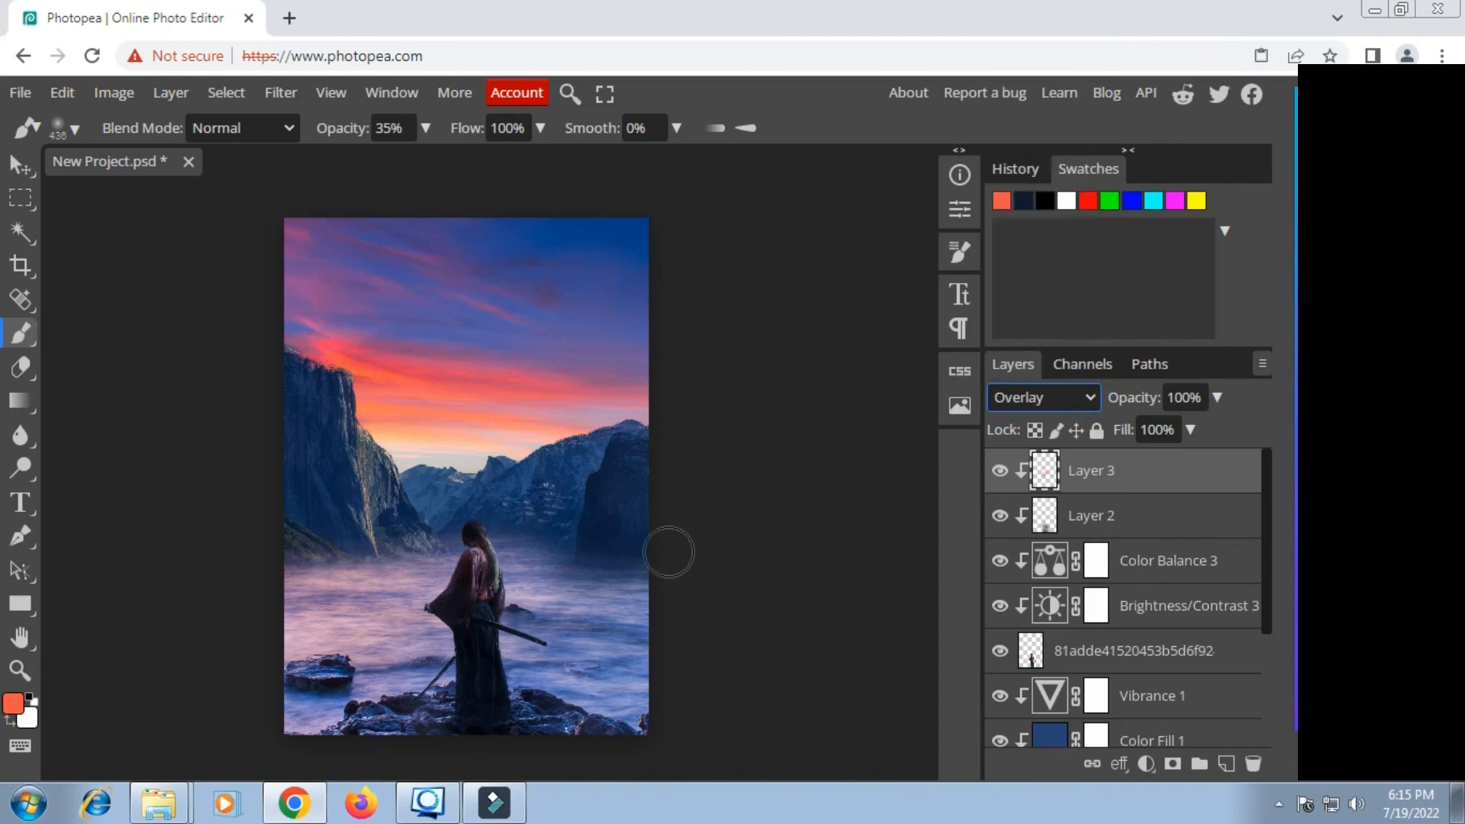
left_click(518, 539)
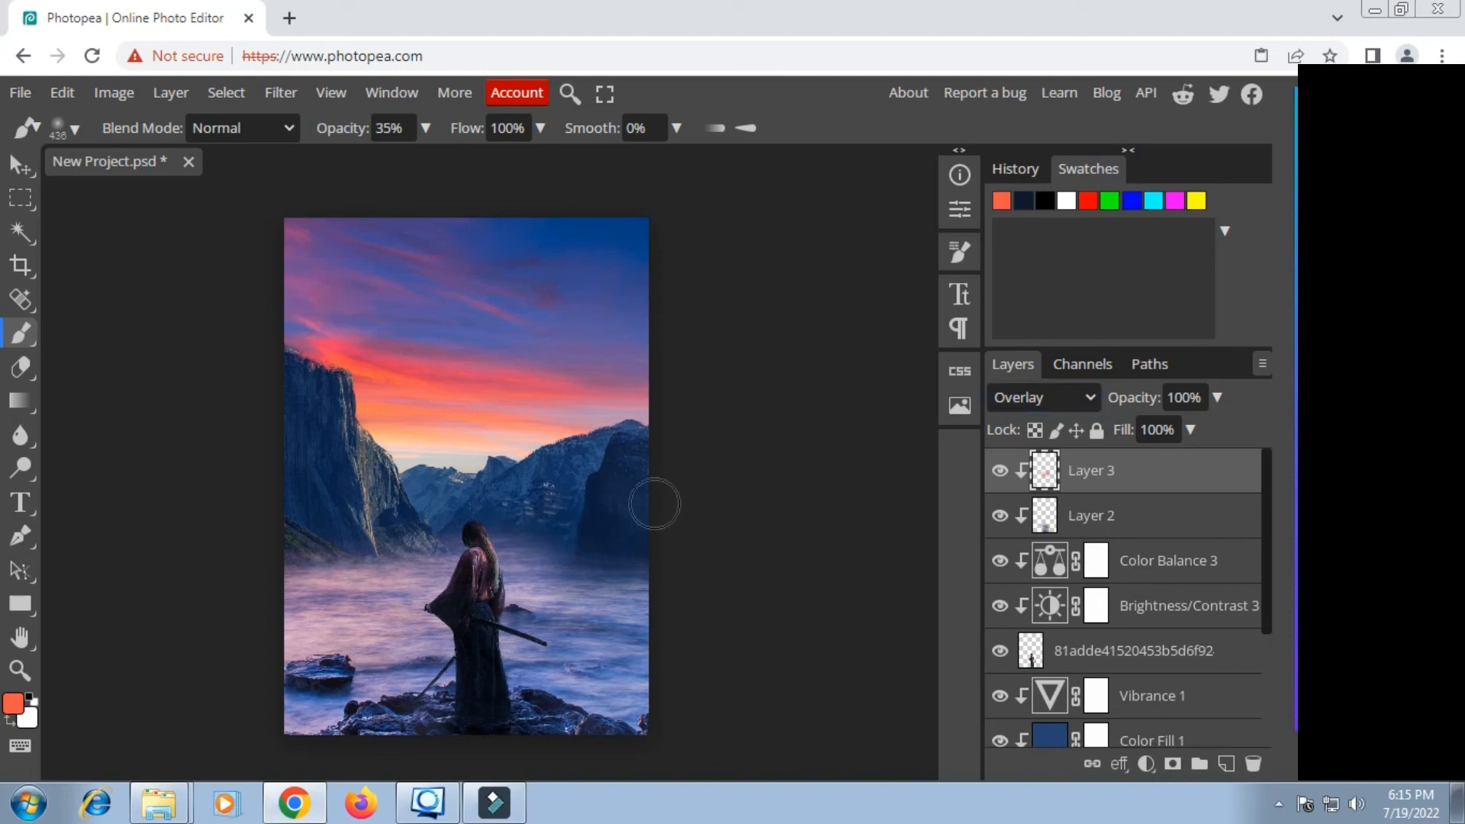
Step: Add a new empty layer between the Vibrance 1 adjustment and the samurai layer
scroll(1177, 644, "down", 3)
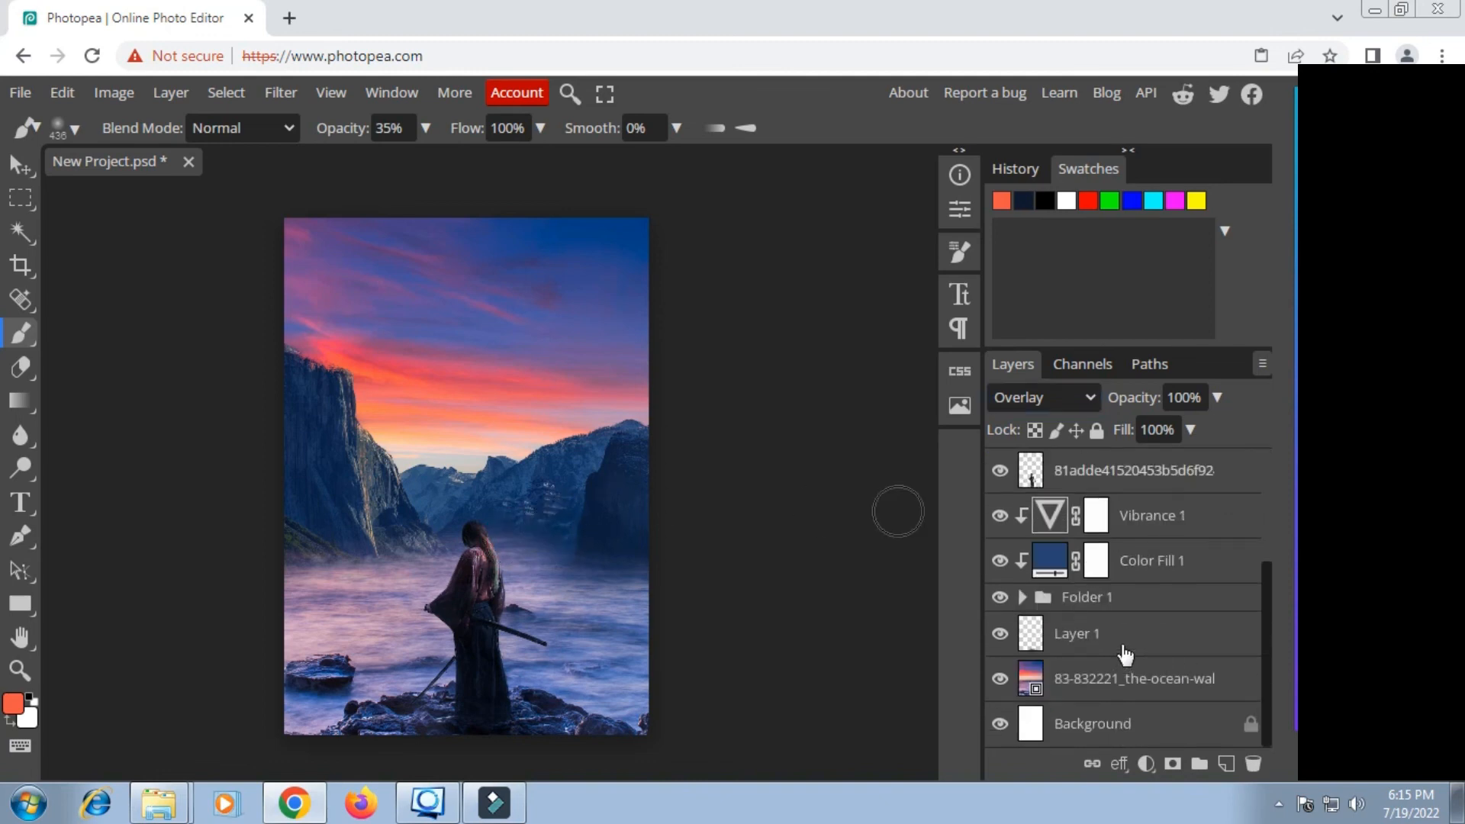
scroll(1125, 653, "up", 3)
scroll(1125, 653, "down", 3)
left_click(1098, 597)
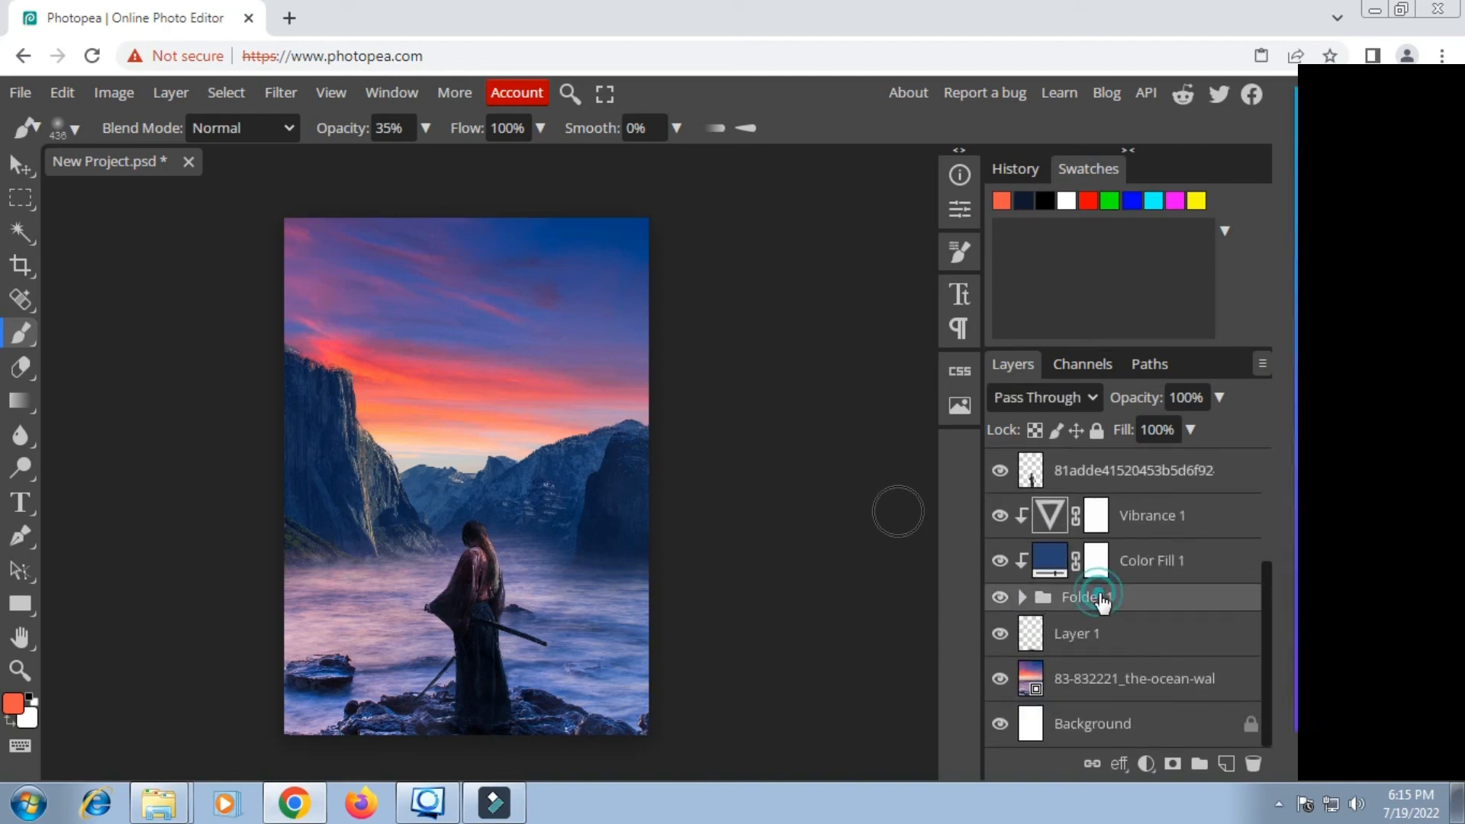
left_click(1134, 518)
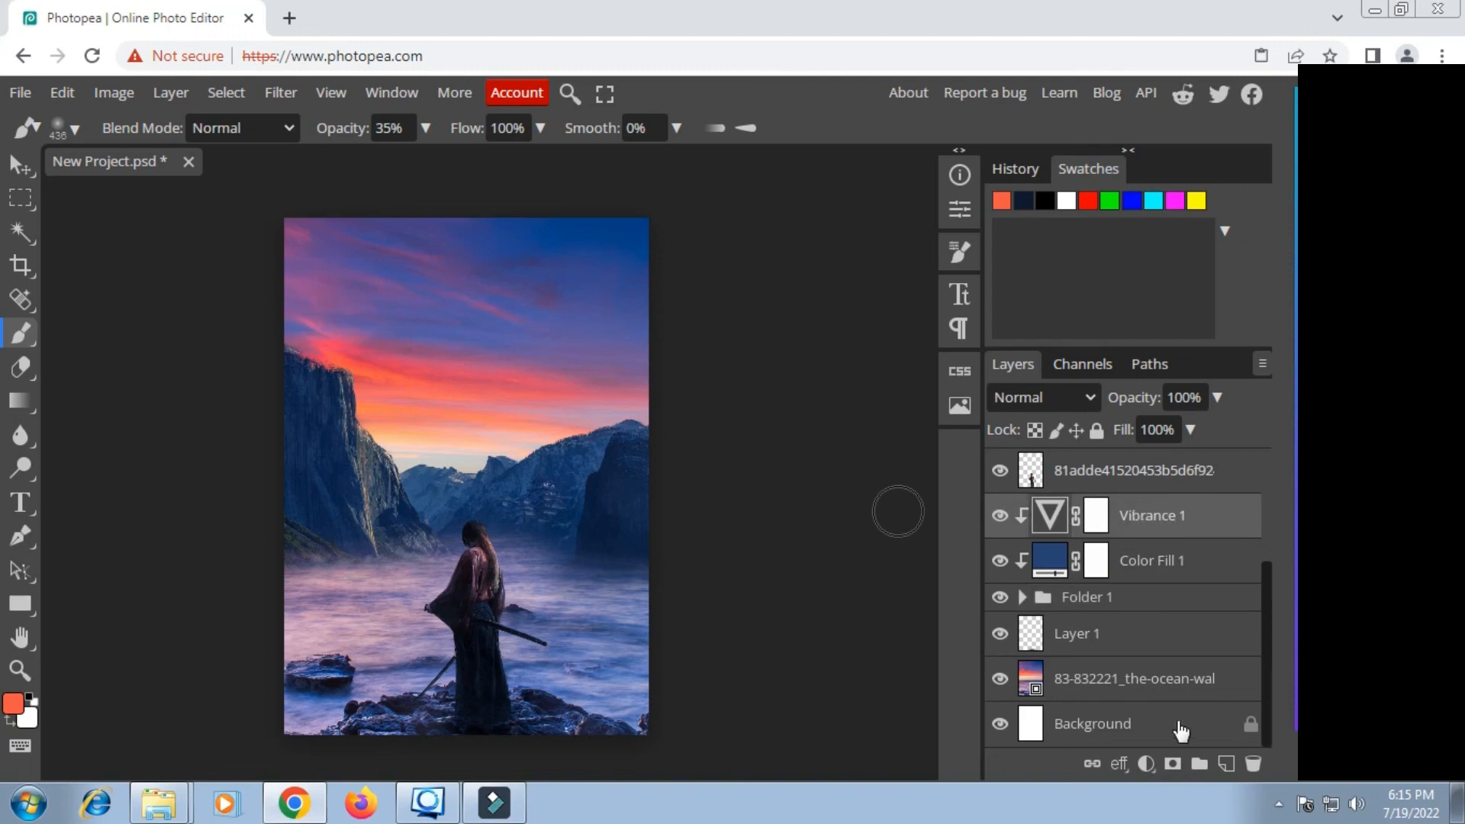
left_click(1227, 759)
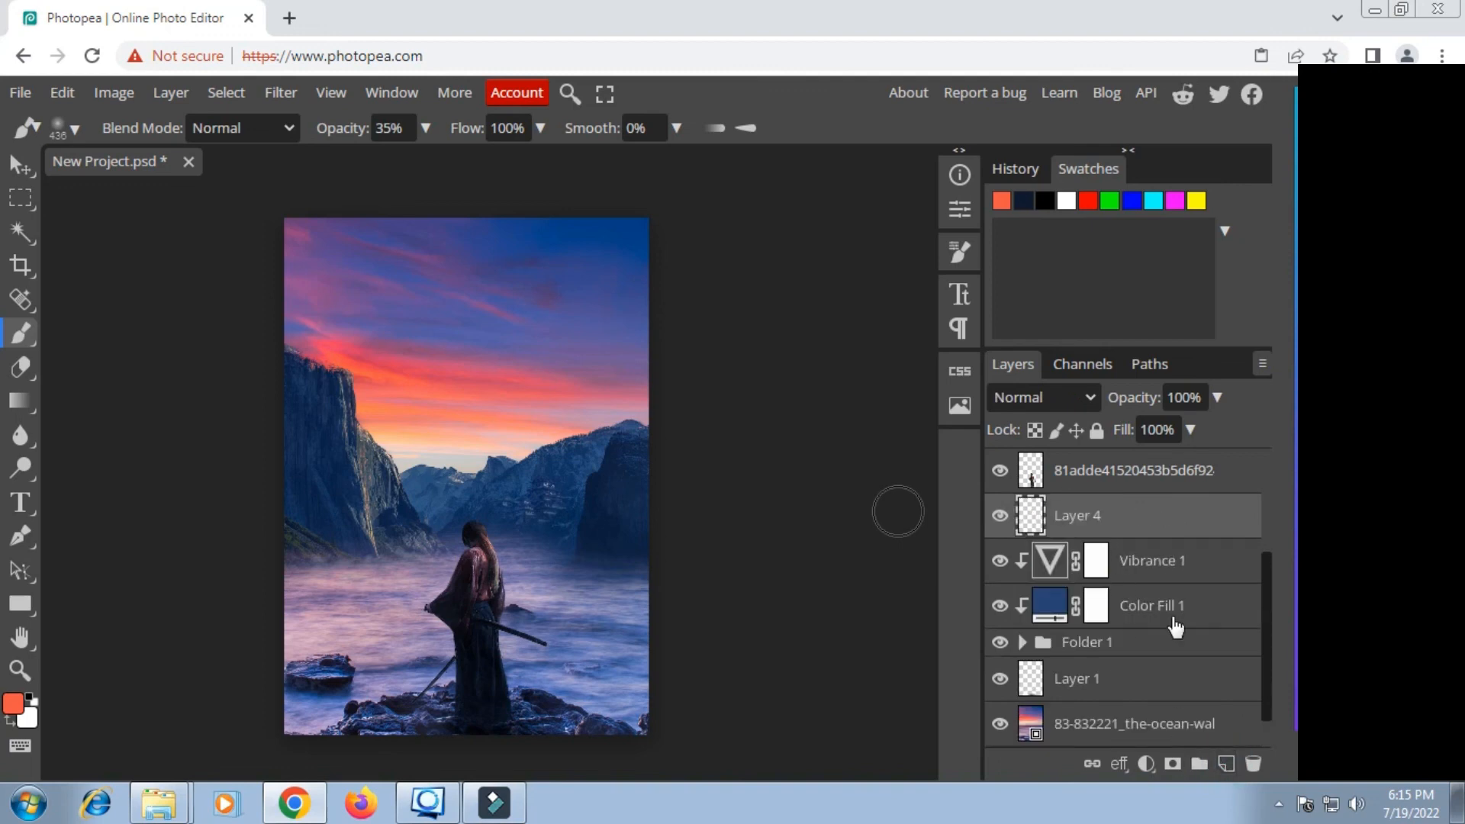
Step: Clip the empty Layer 4 to the mountain folder below and set its blend mode to Color
right_click(1145, 527)
left_click(969, 607)
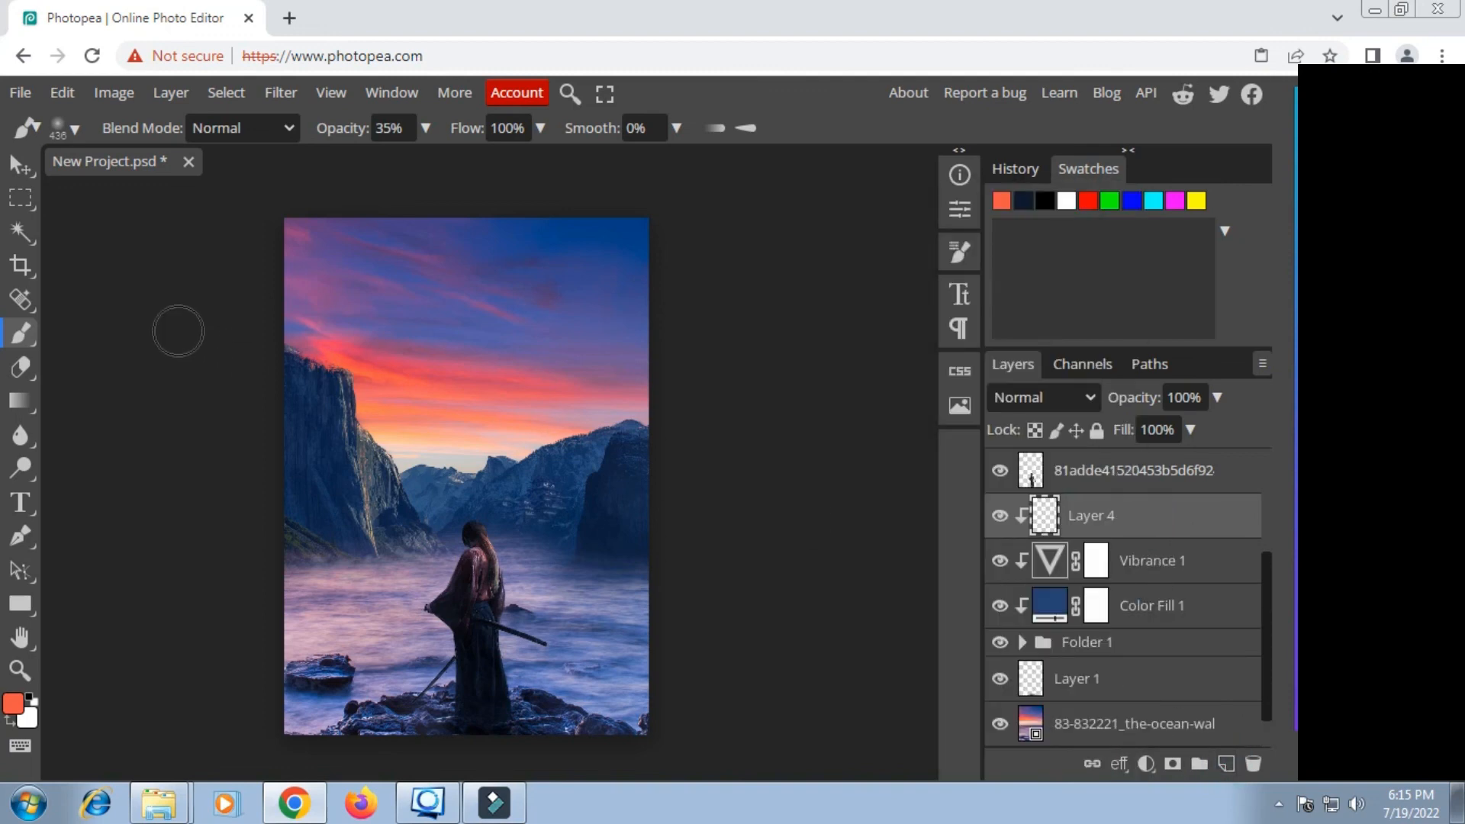
left_click(1092, 400)
scroll(1045, 323, "down", 3)
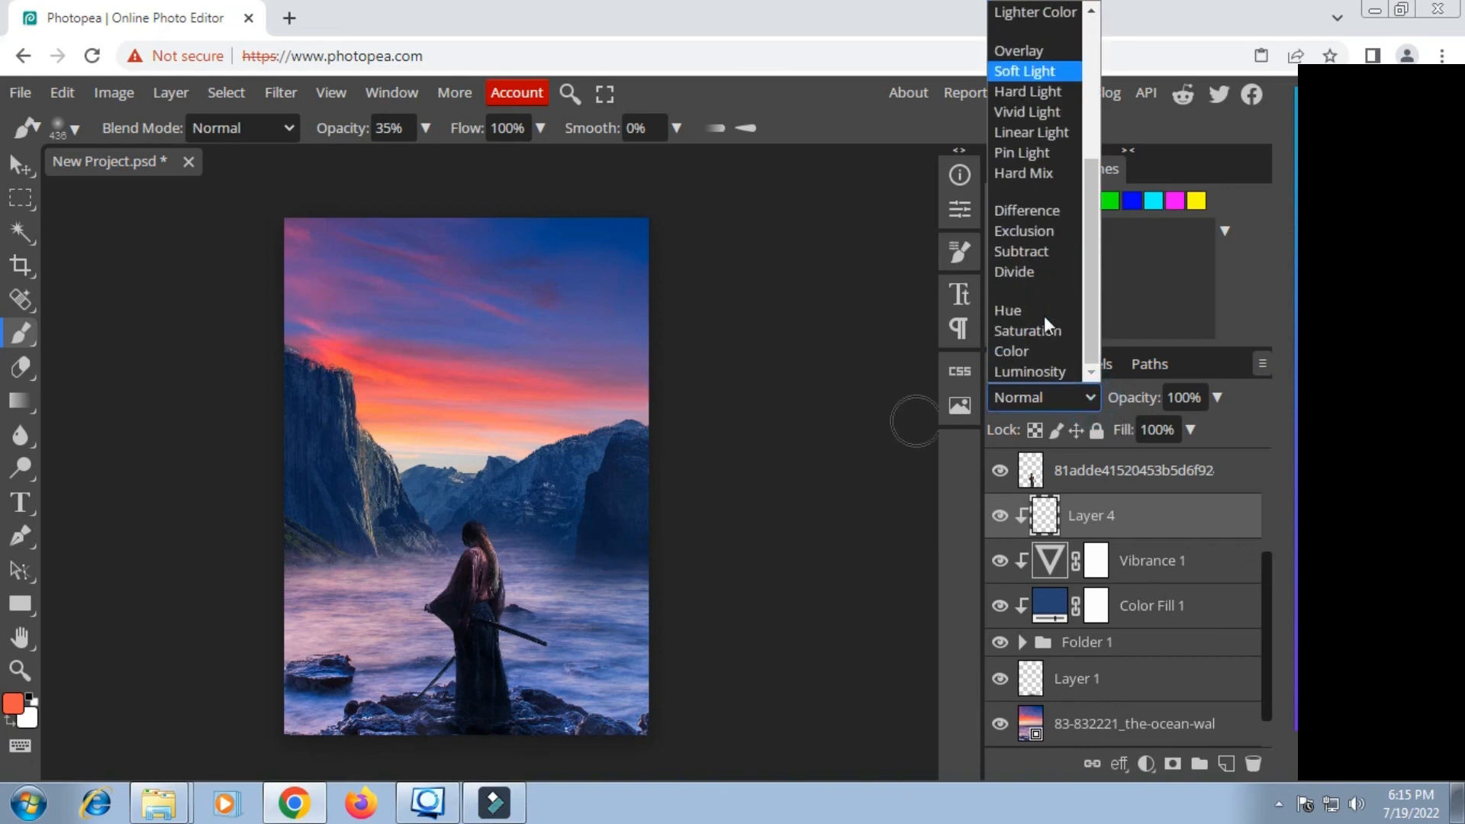
left_click(1014, 349)
Step: Enlarge the soft brush to 625 px and paint orange-red light over the cliff's sunlit edge and the distant peaks
right_click(359, 321)
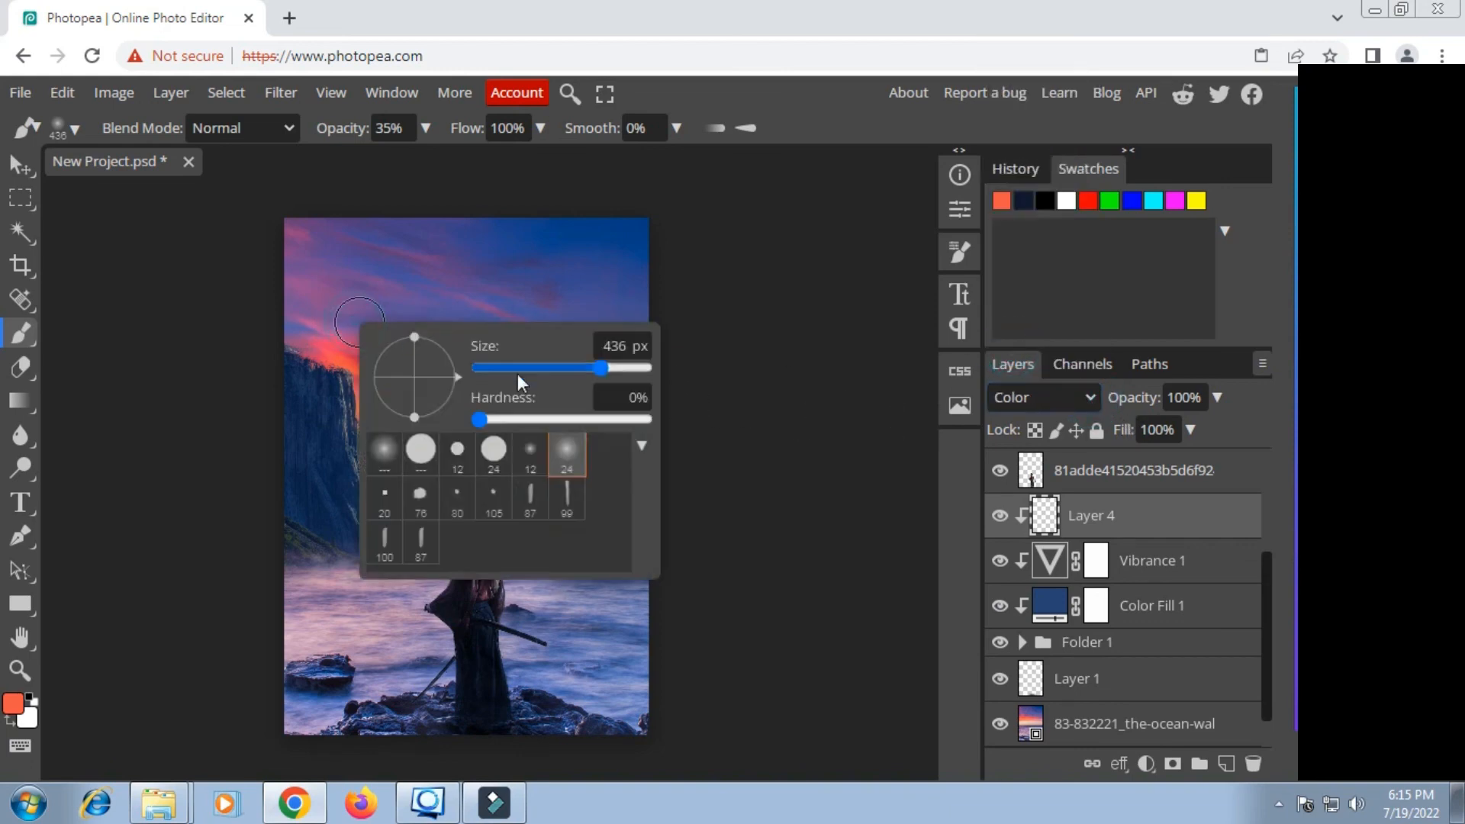
left_click(618, 369)
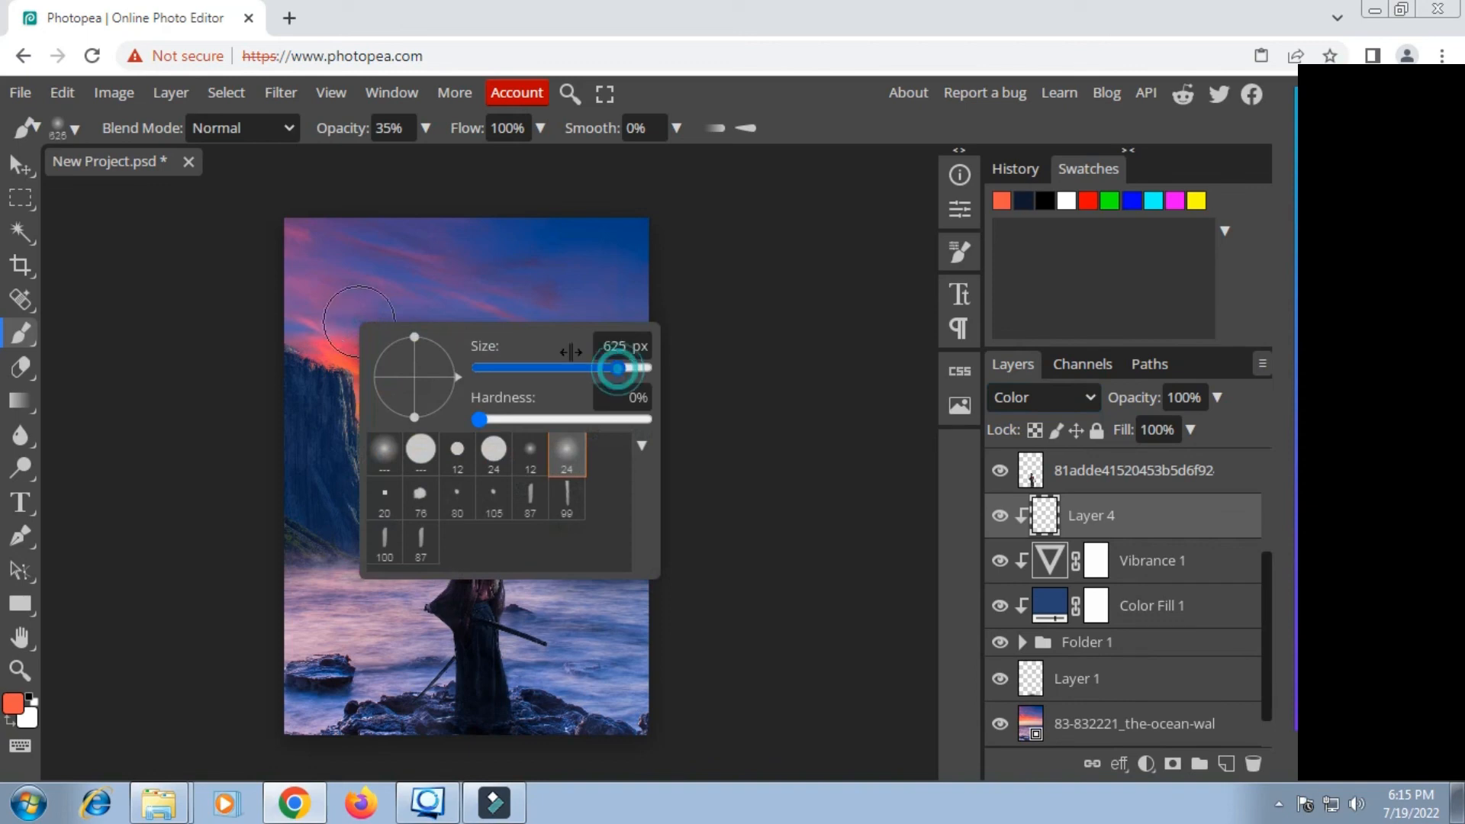
left_click(319, 320)
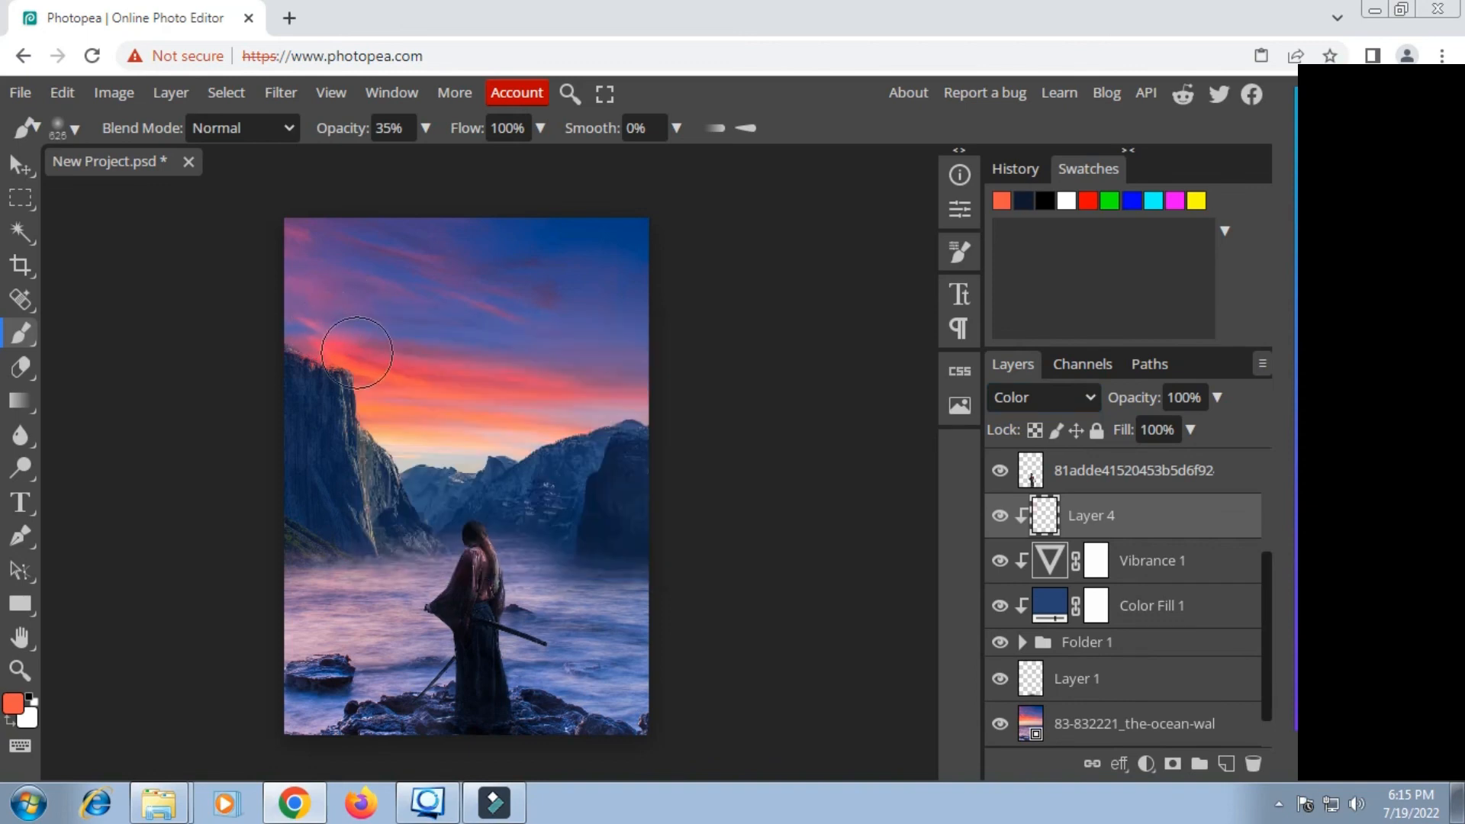
left_click(370, 365)
left_click_drag(371, 364, 394, 430)
left_click(424, 439)
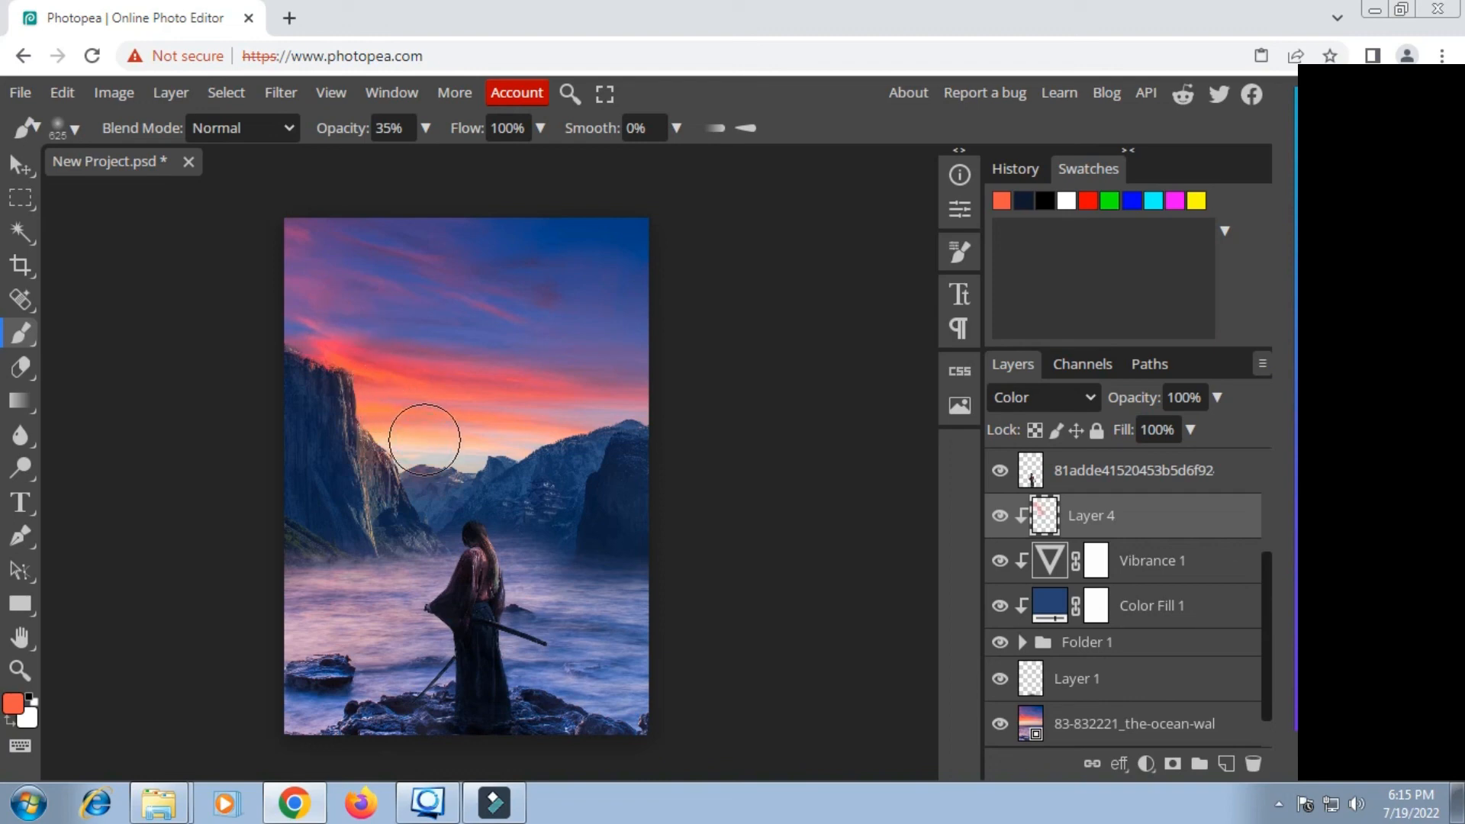
left_click(471, 441)
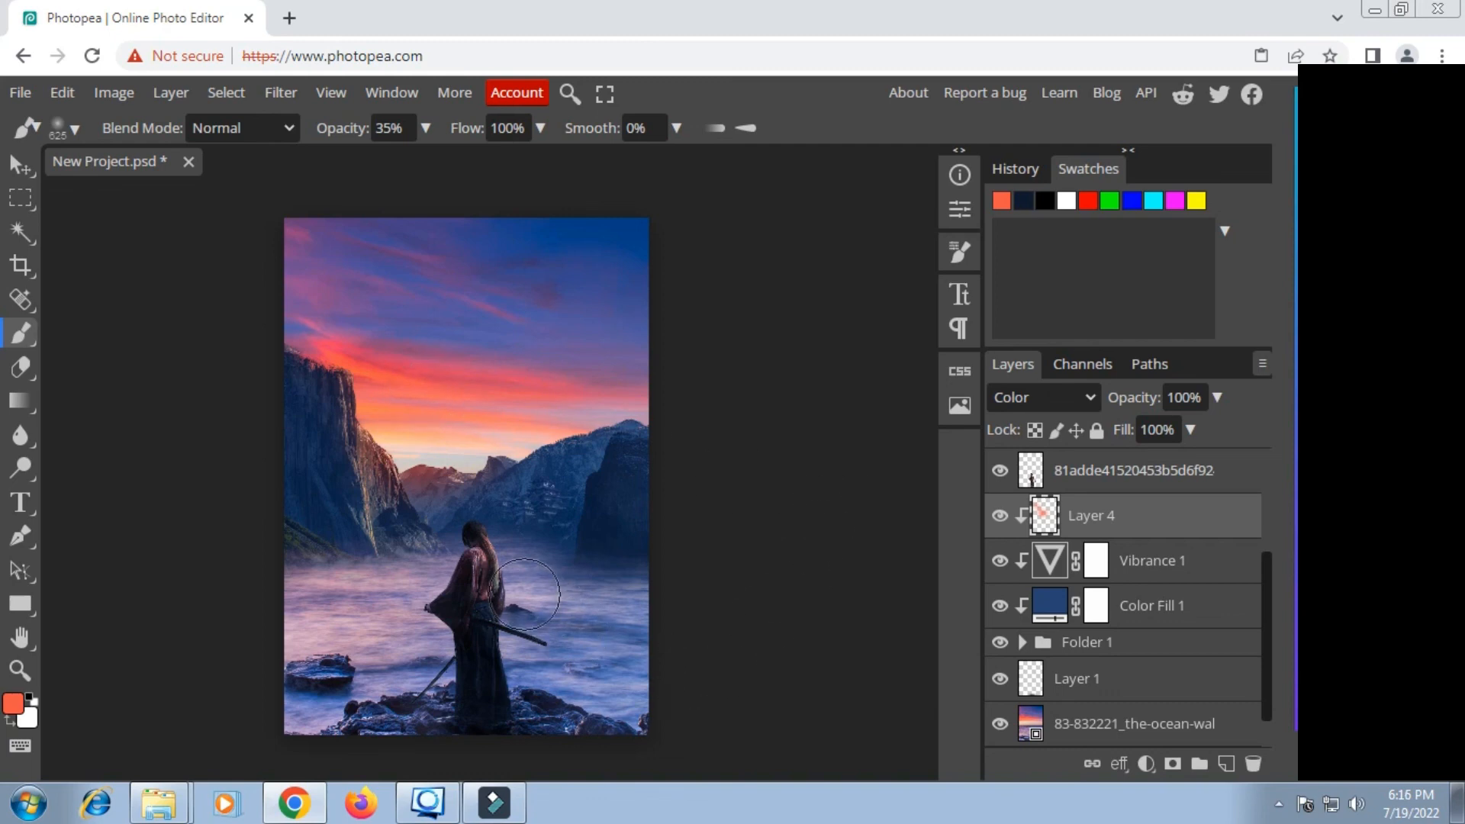
Step: Select the samurai layer above the mountain color layer
left_click(1123, 472)
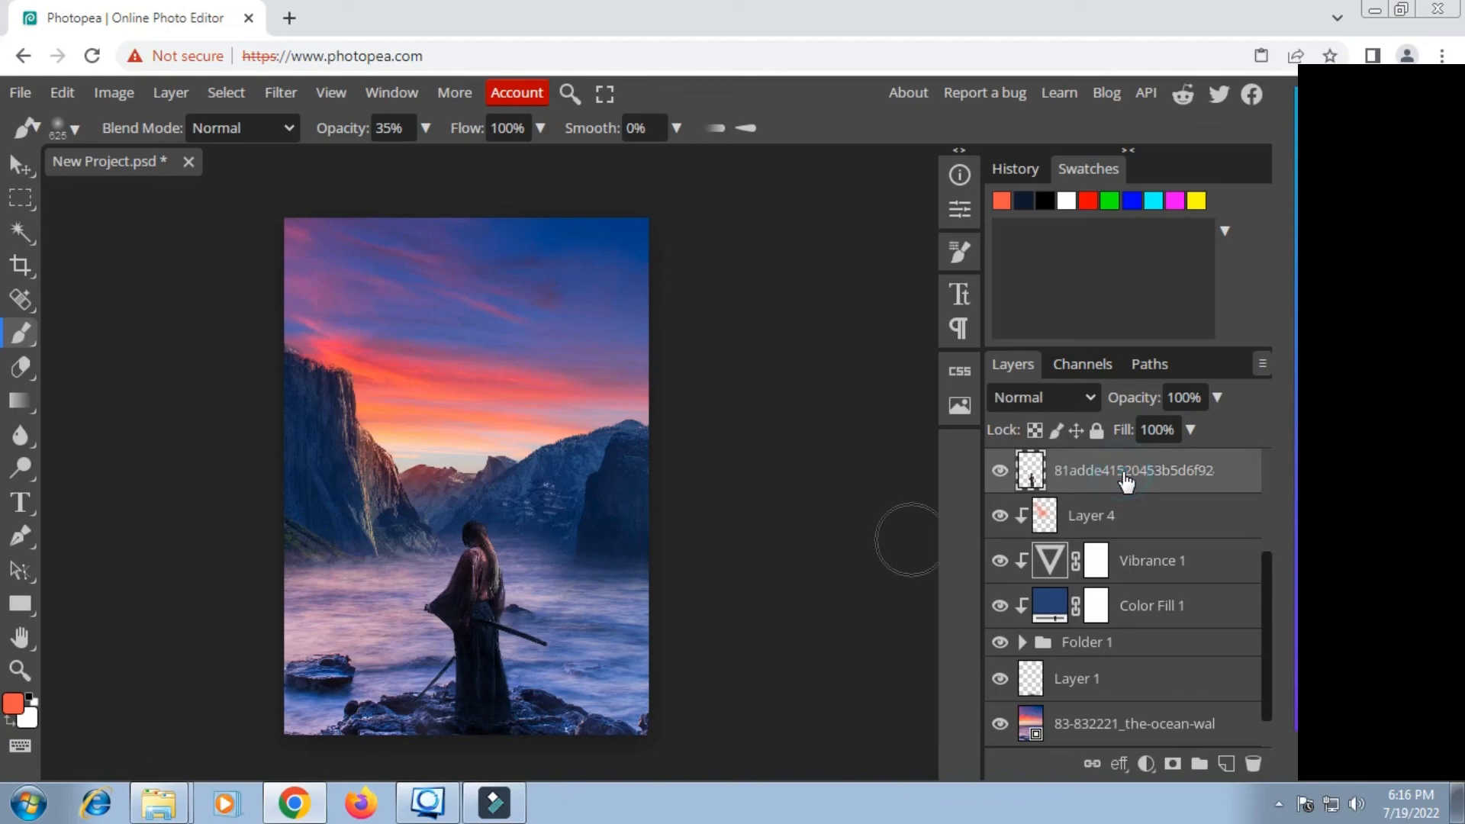